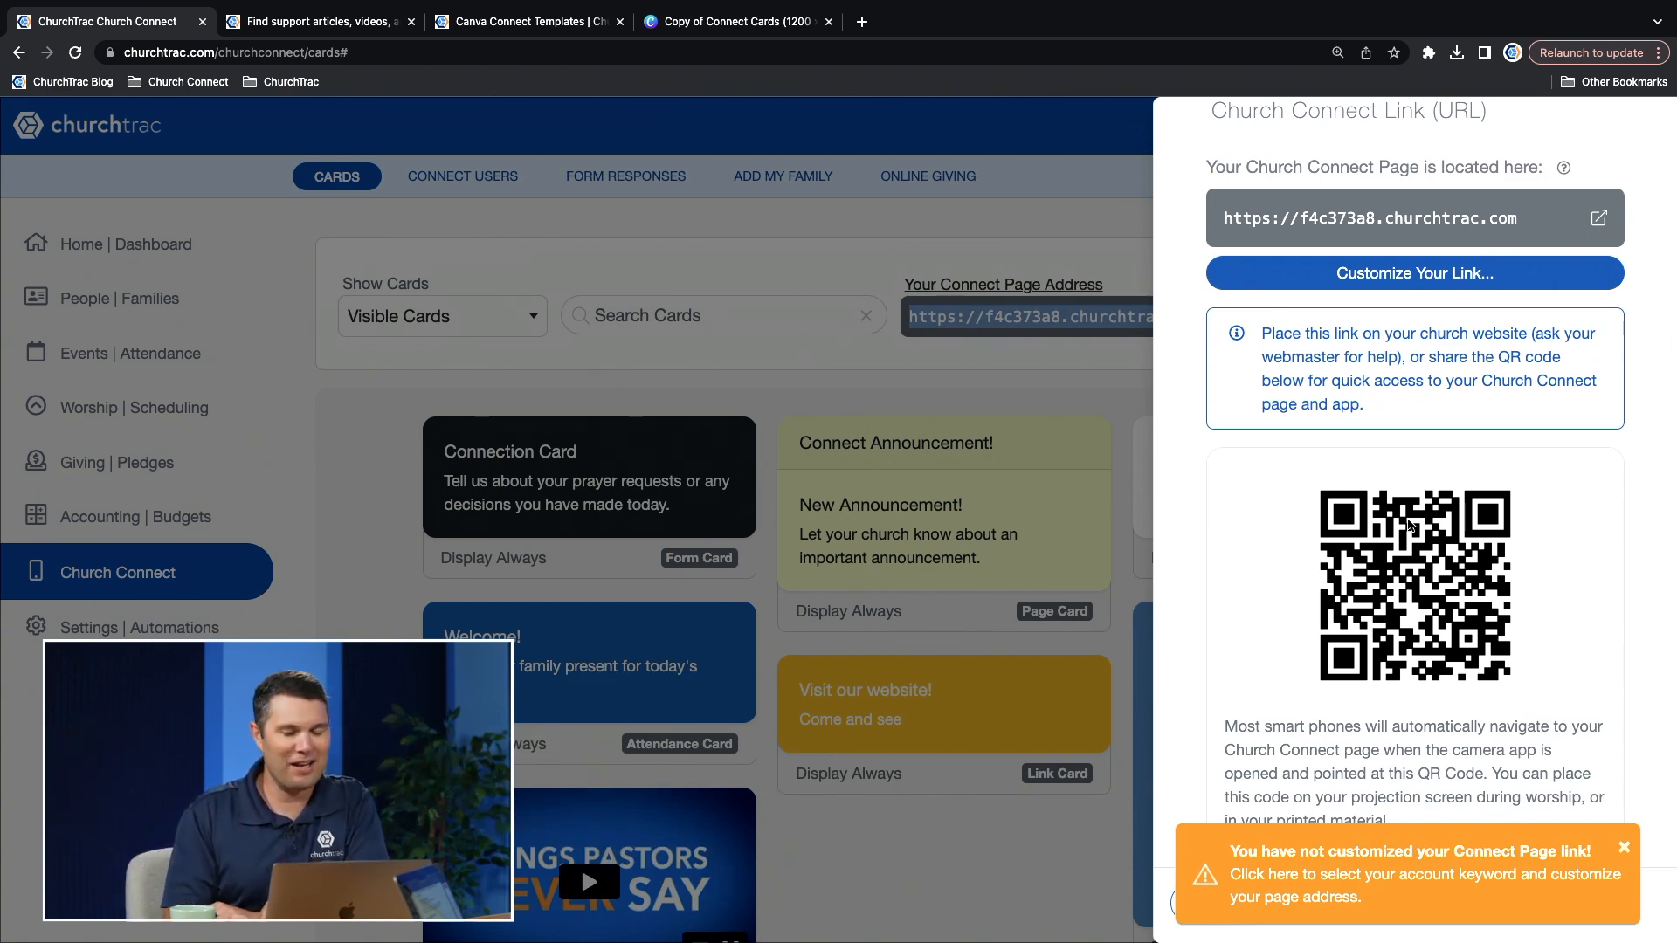
pyautogui.click(1046, 541)
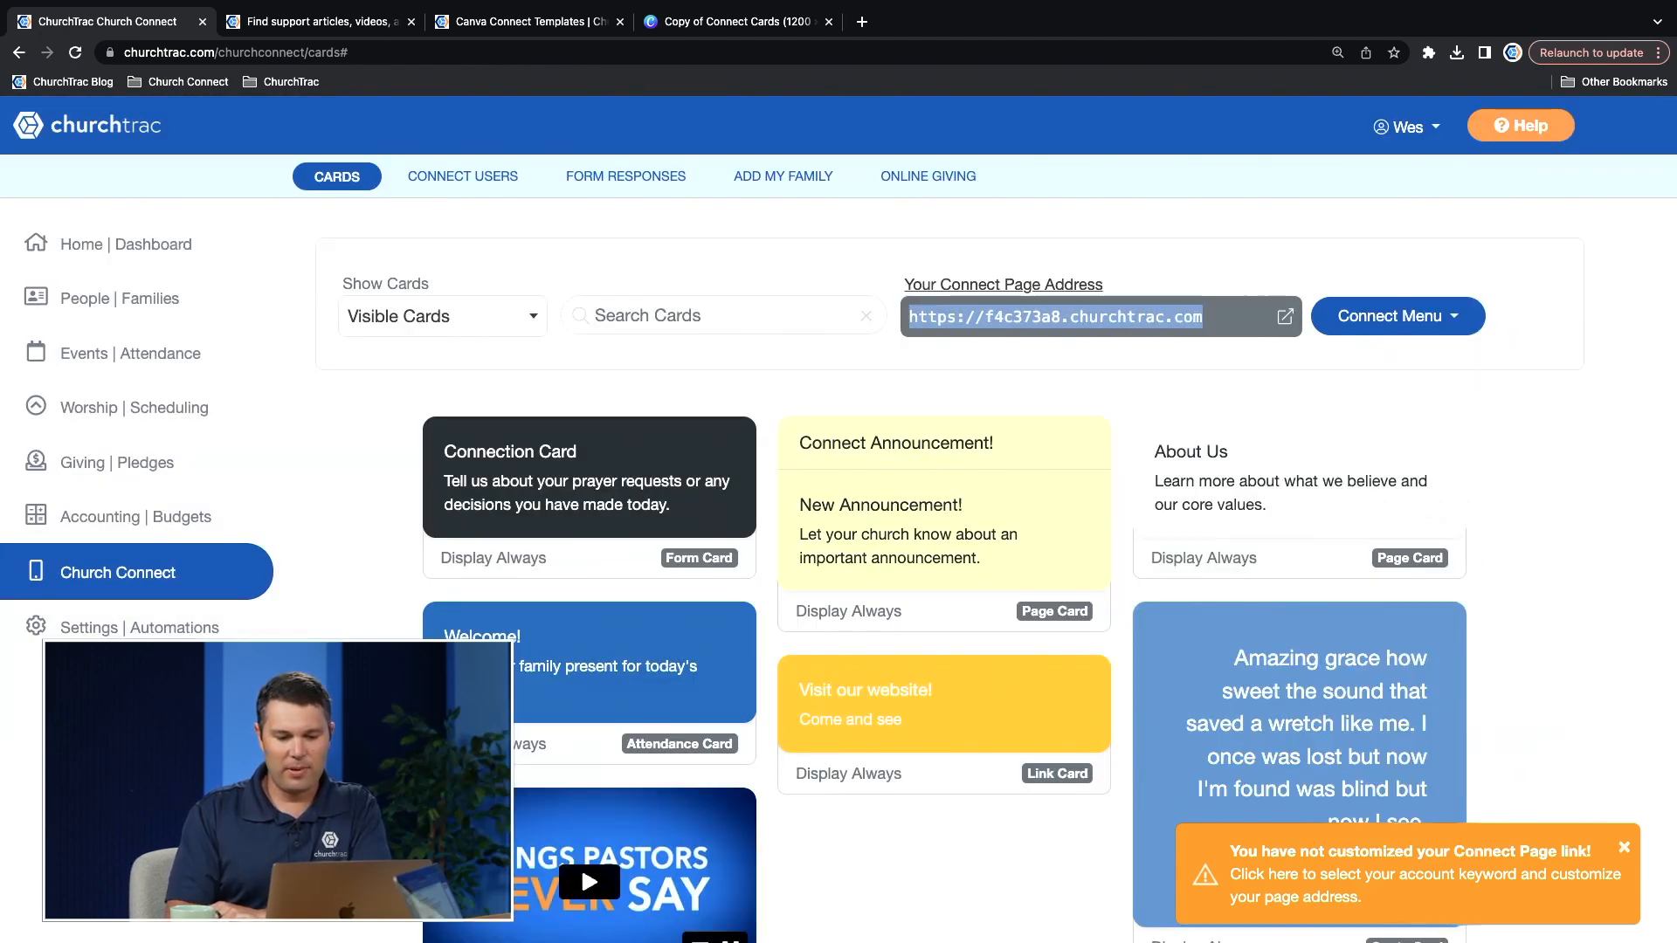
pyautogui.press('super+Tab')
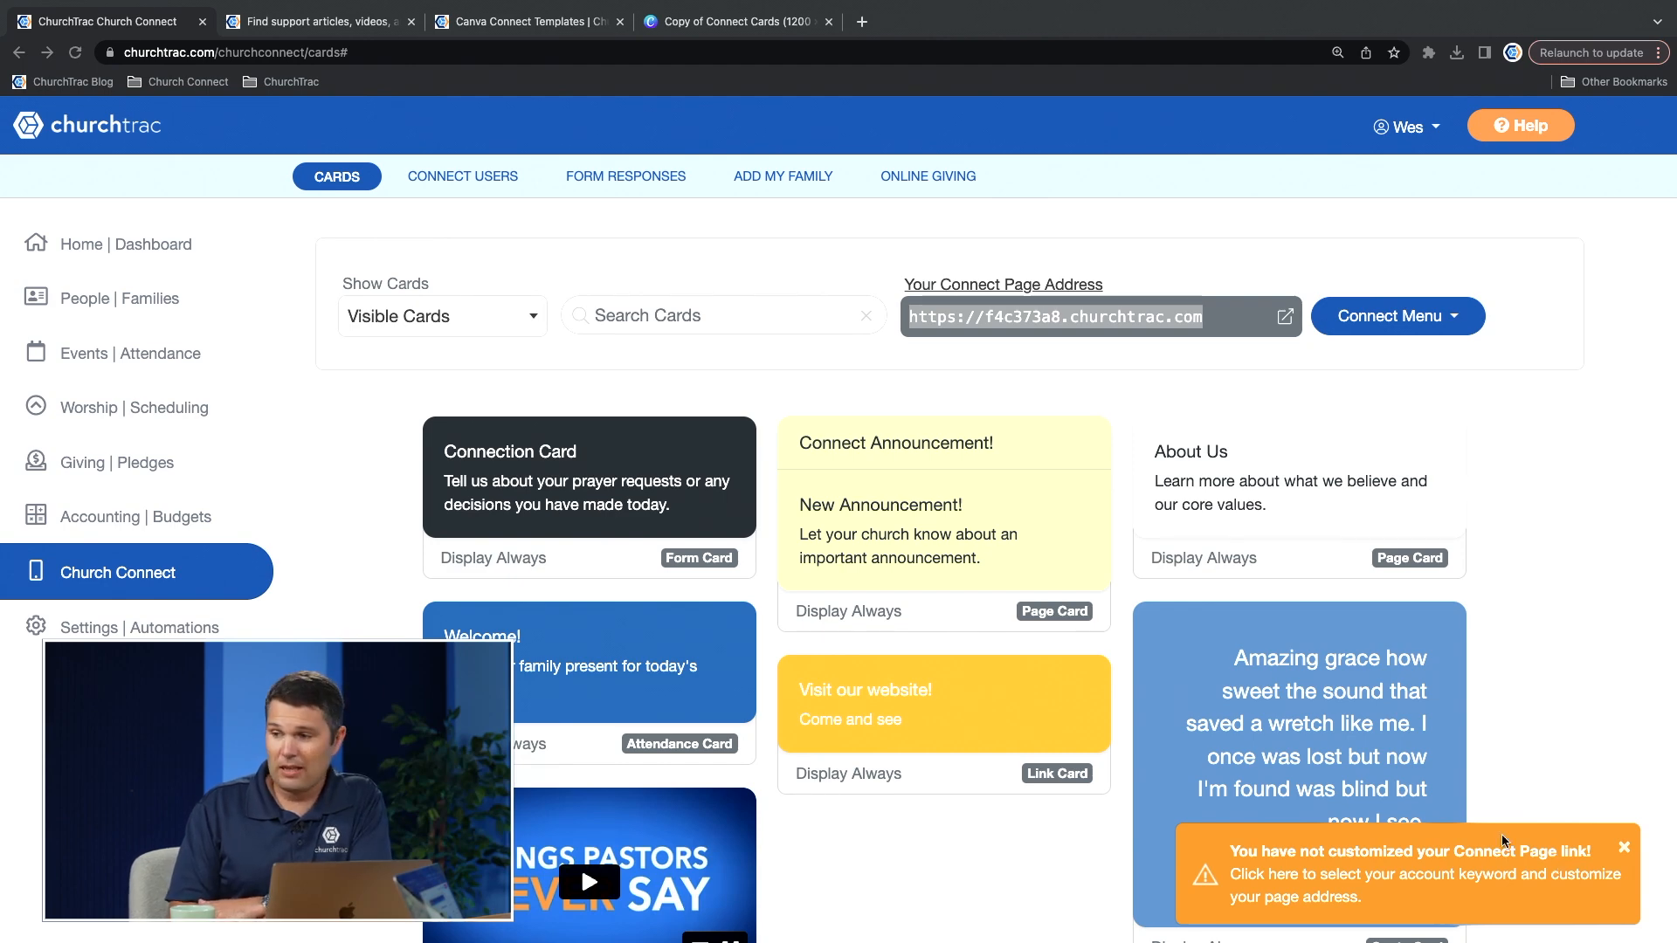
pyautogui.click(1424, 864)
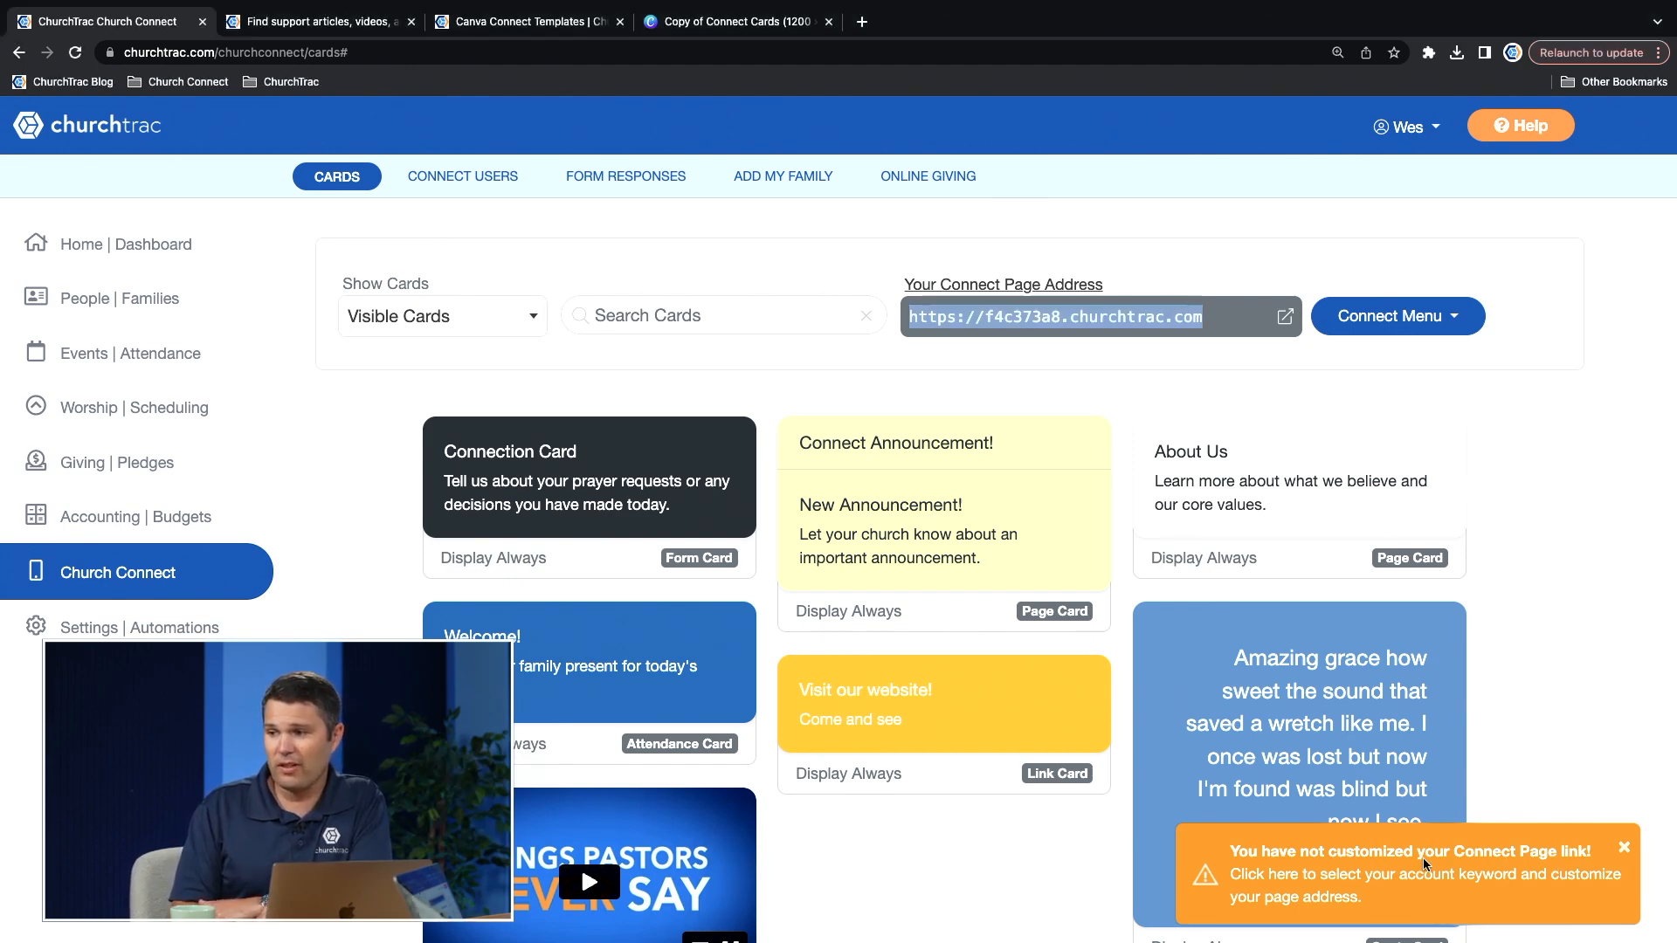
pyautogui.click(1424, 864)
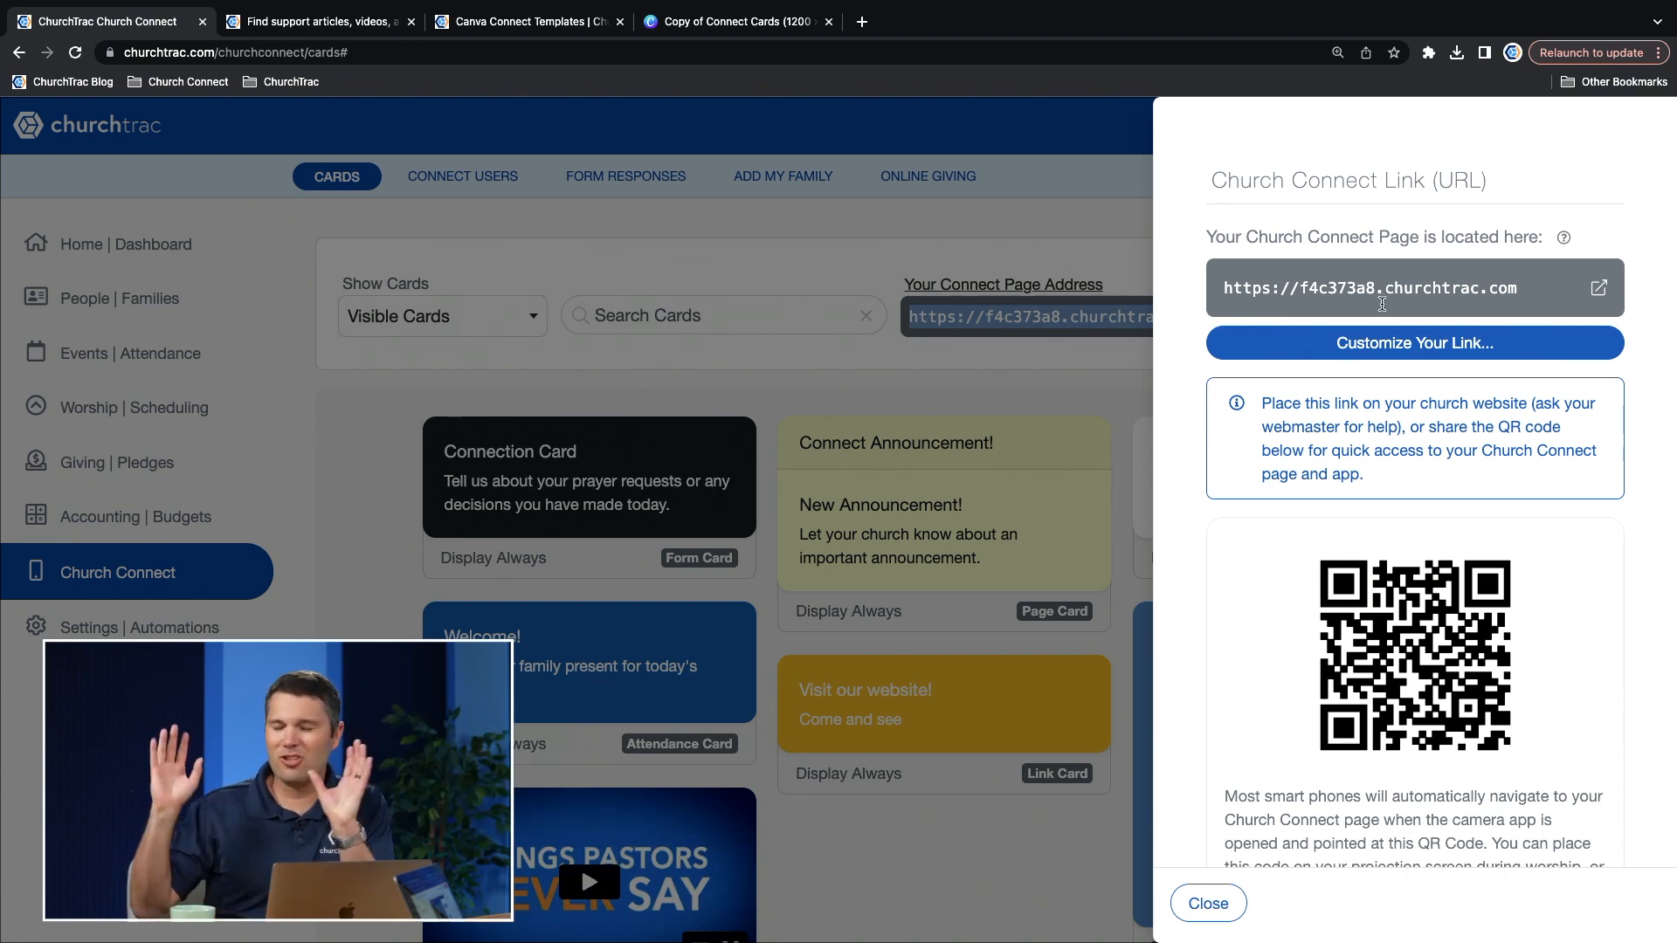
# Step: Check that 'ravc' is available and claim it as the Connect page account keyword
pyautogui.click(1415, 345)
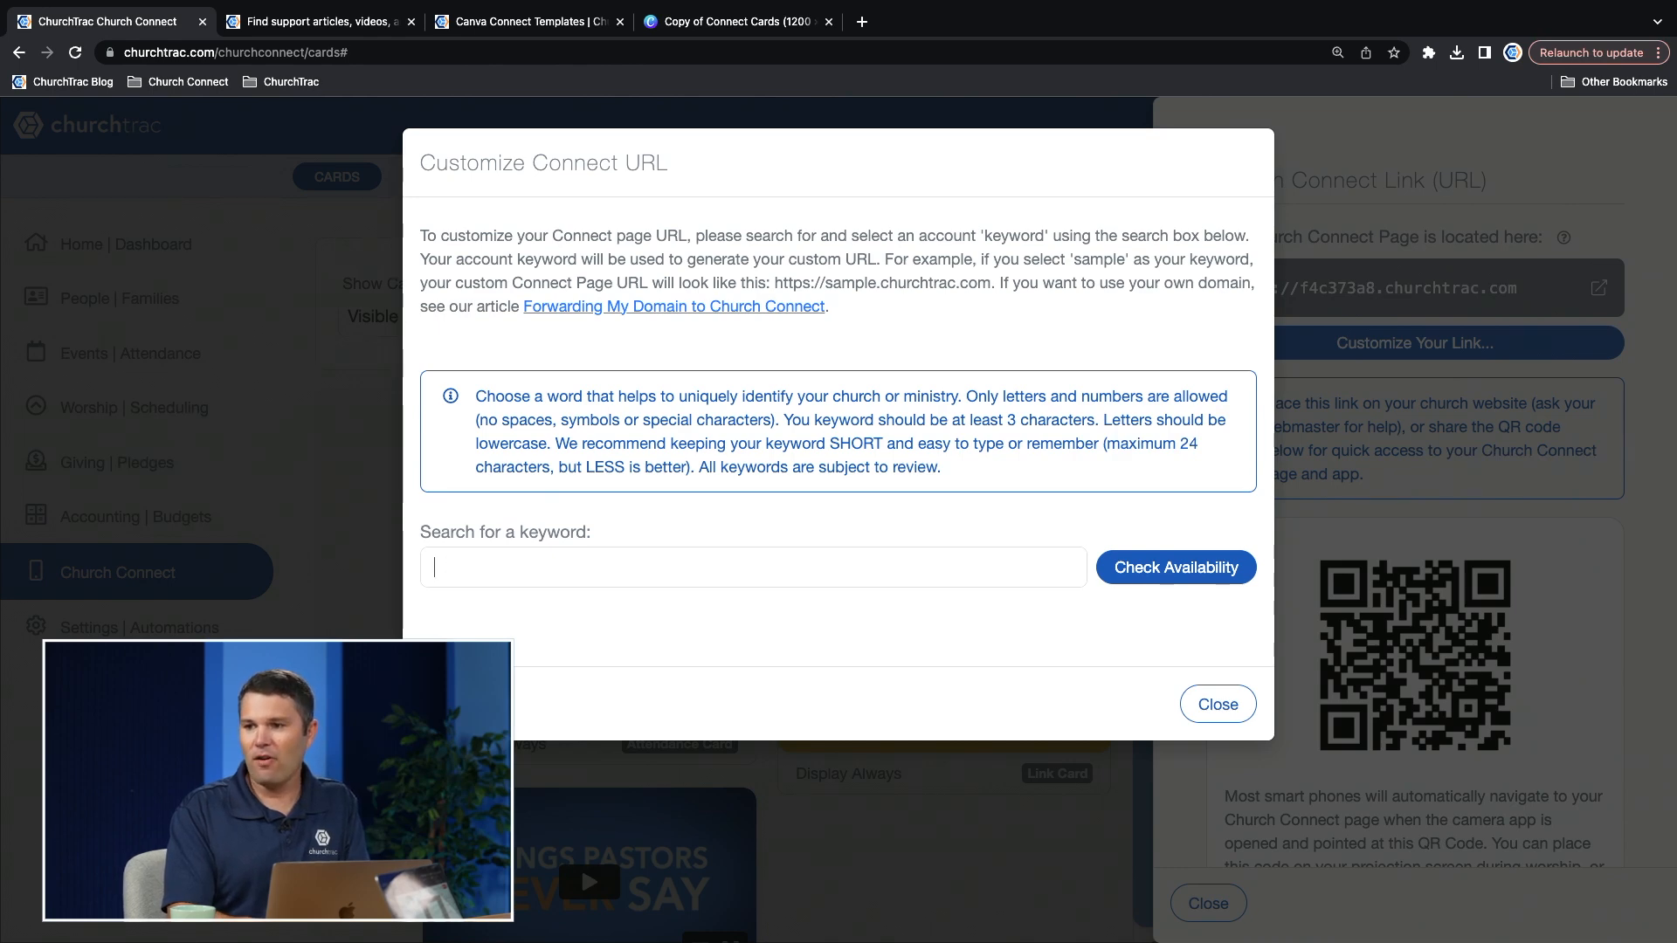
pyautogui.write('vc')
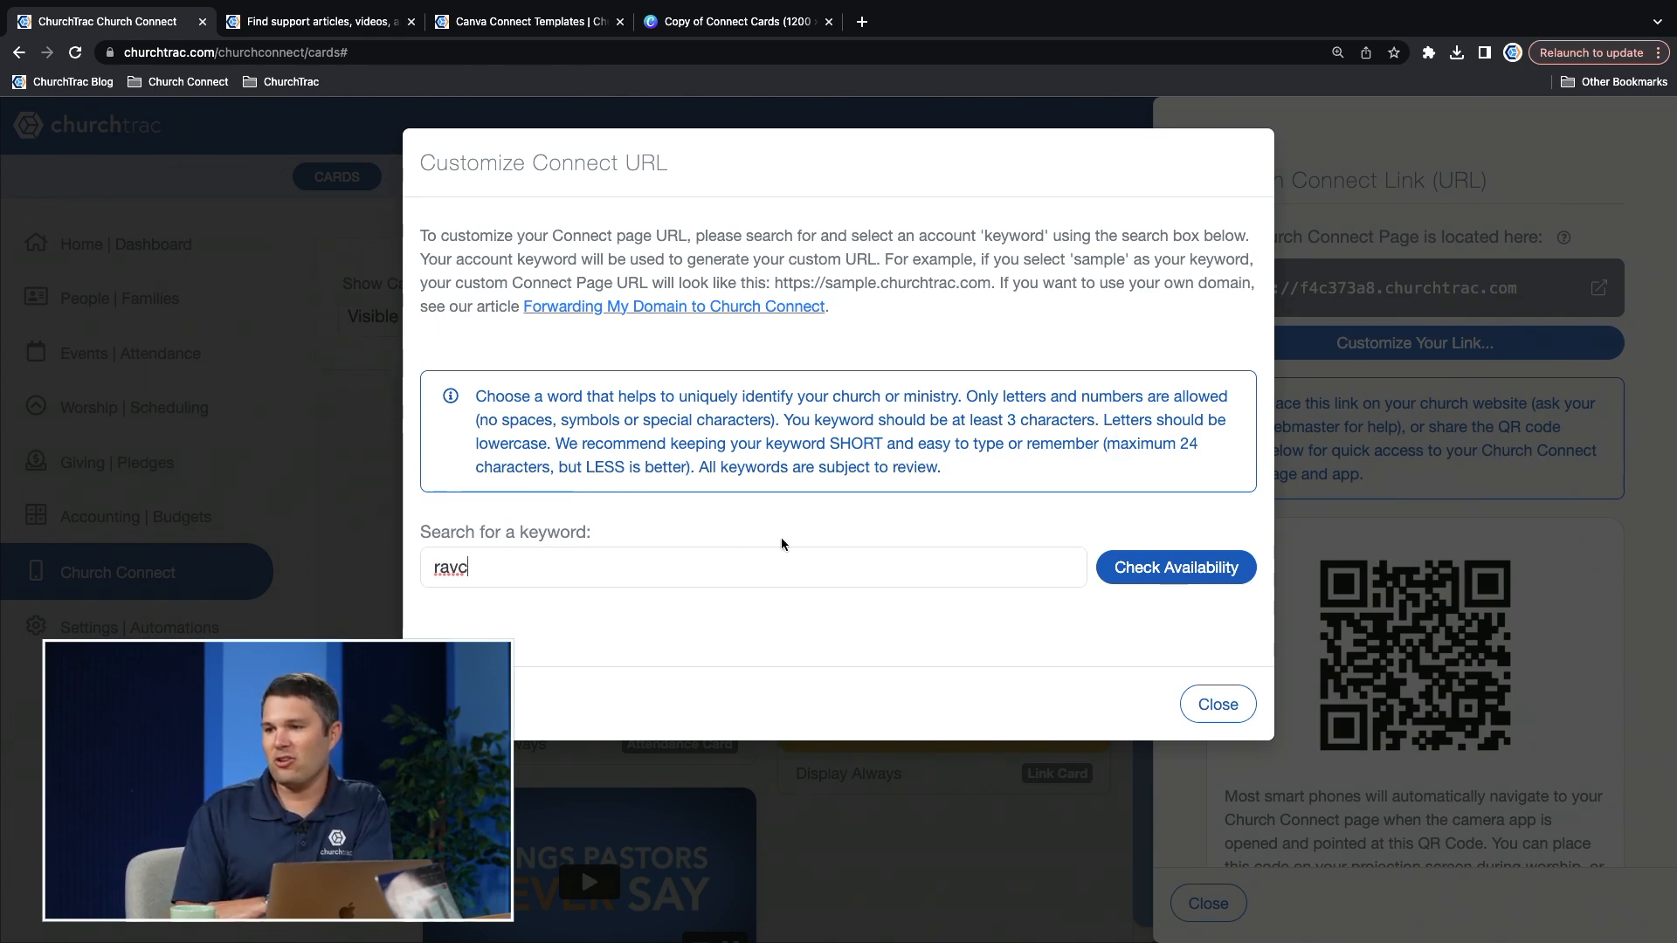
pyautogui.click(1183, 569)
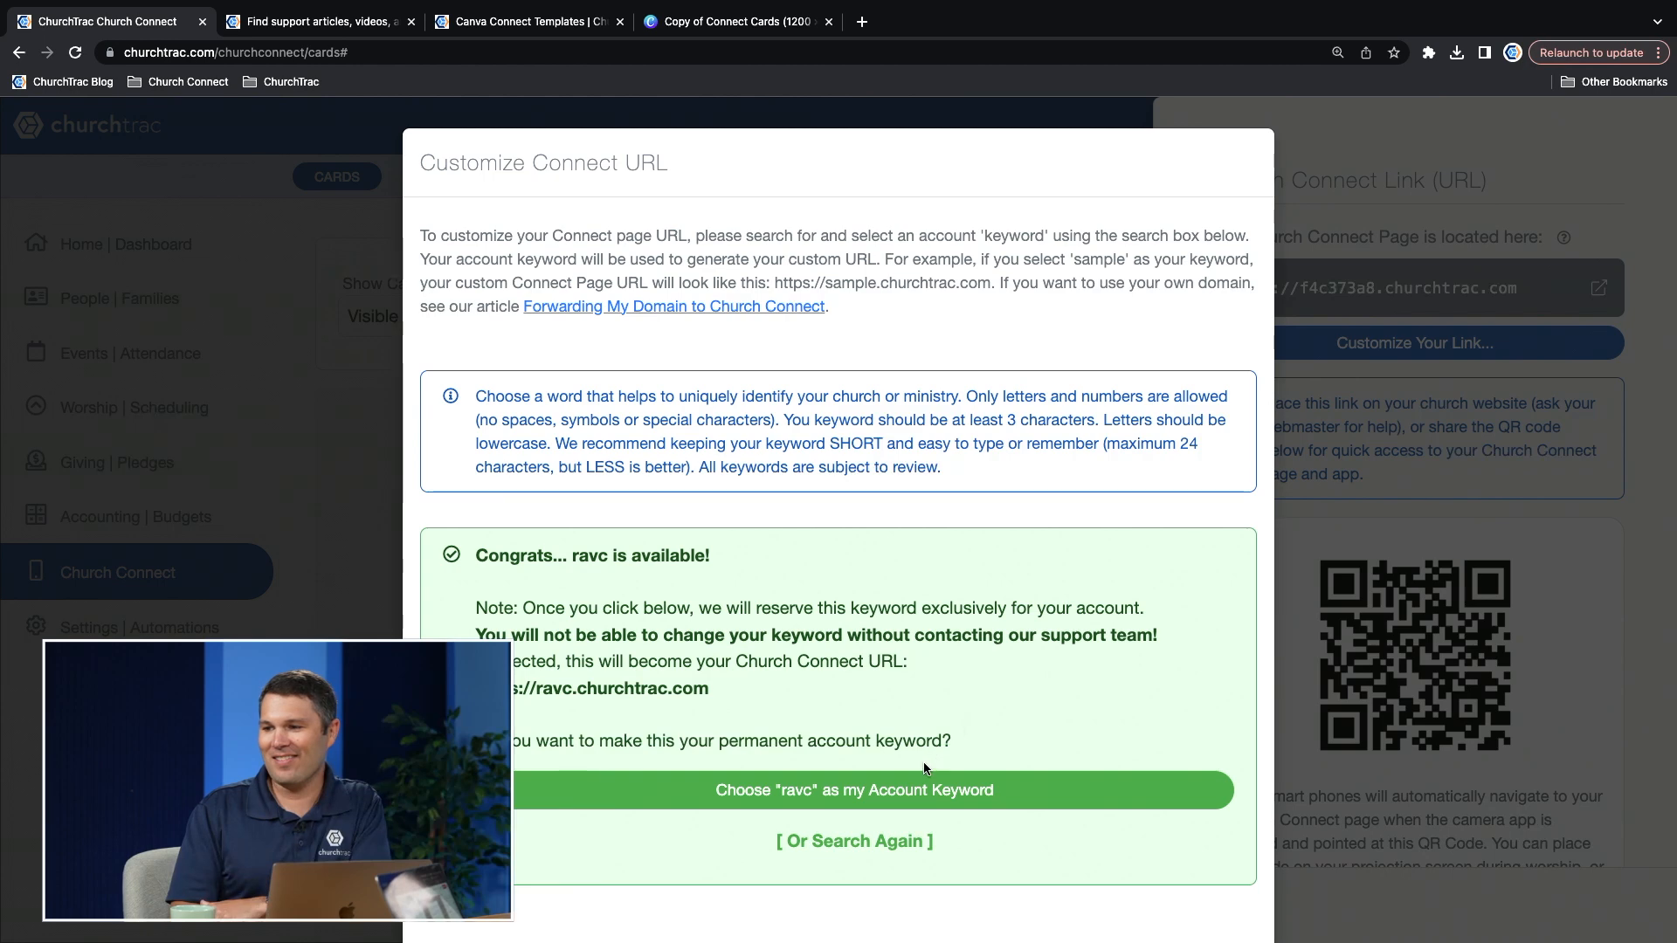
pyautogui.click(825, 801)
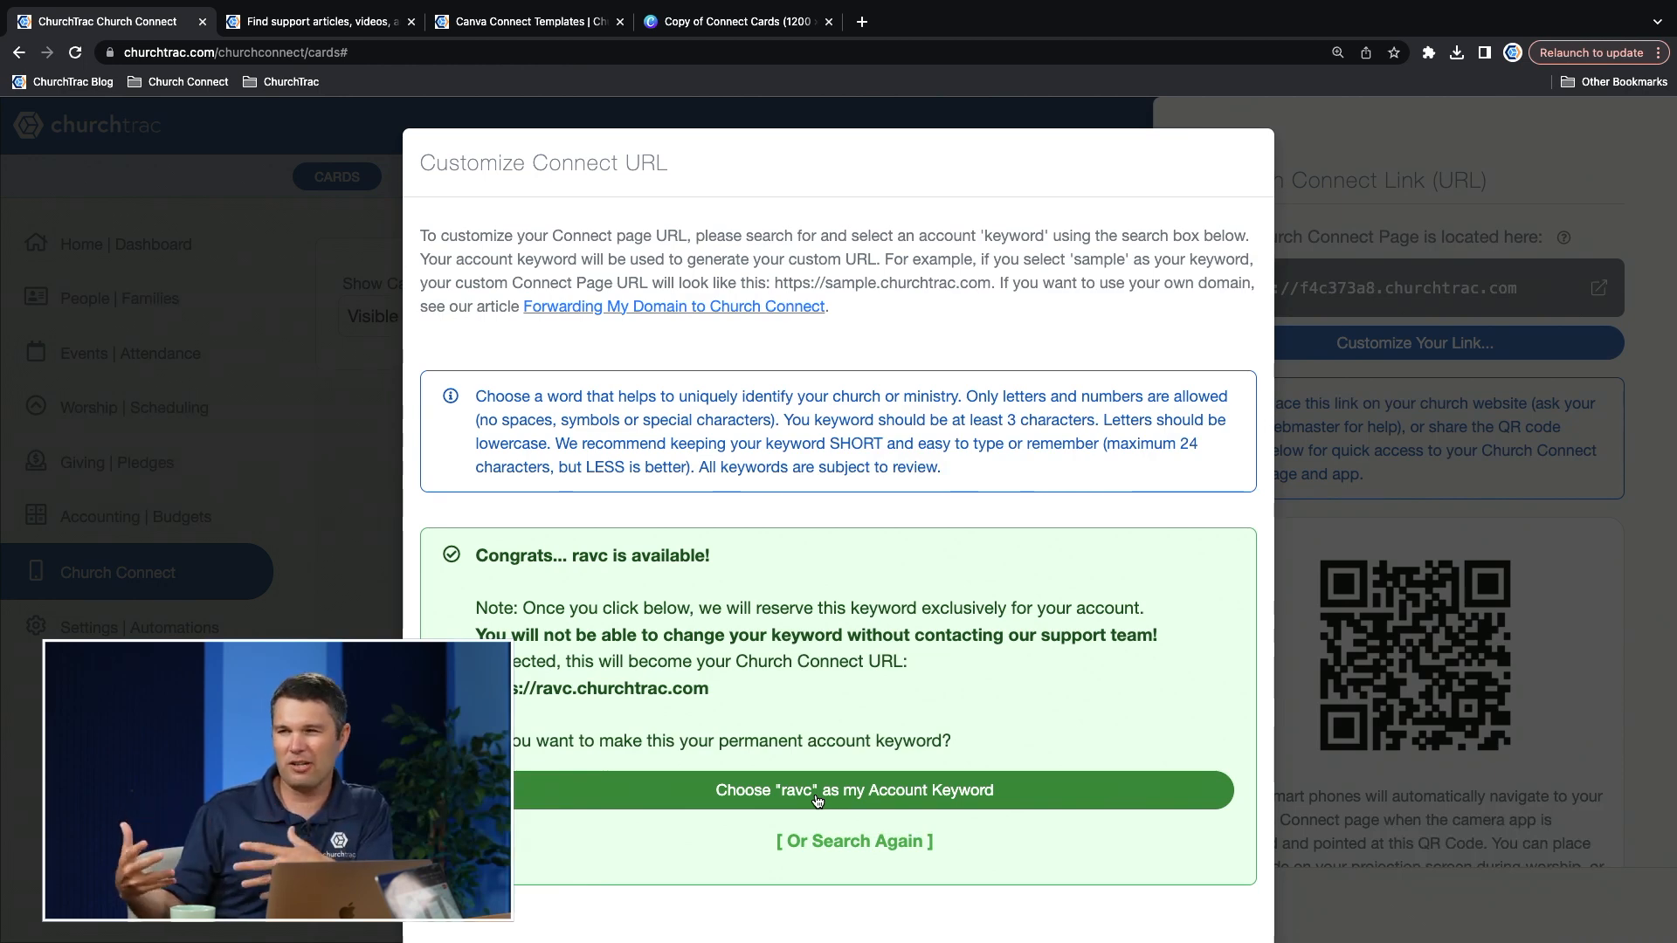
pyautogui.click(817, 798)
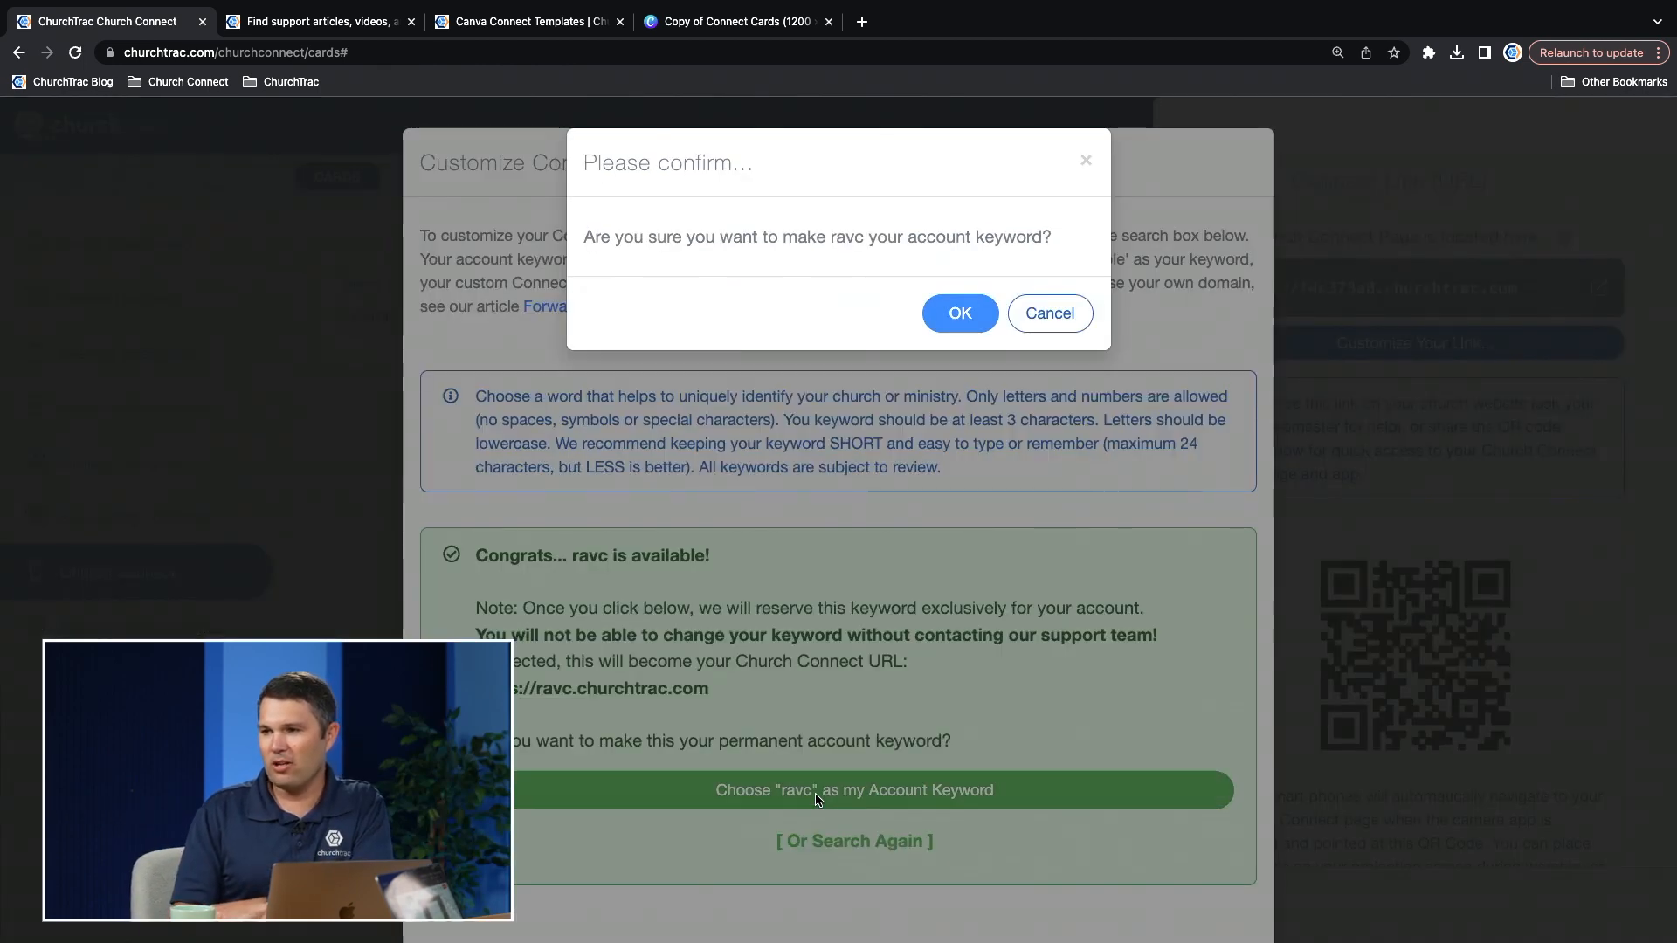
pyautogui.click(961, 314)
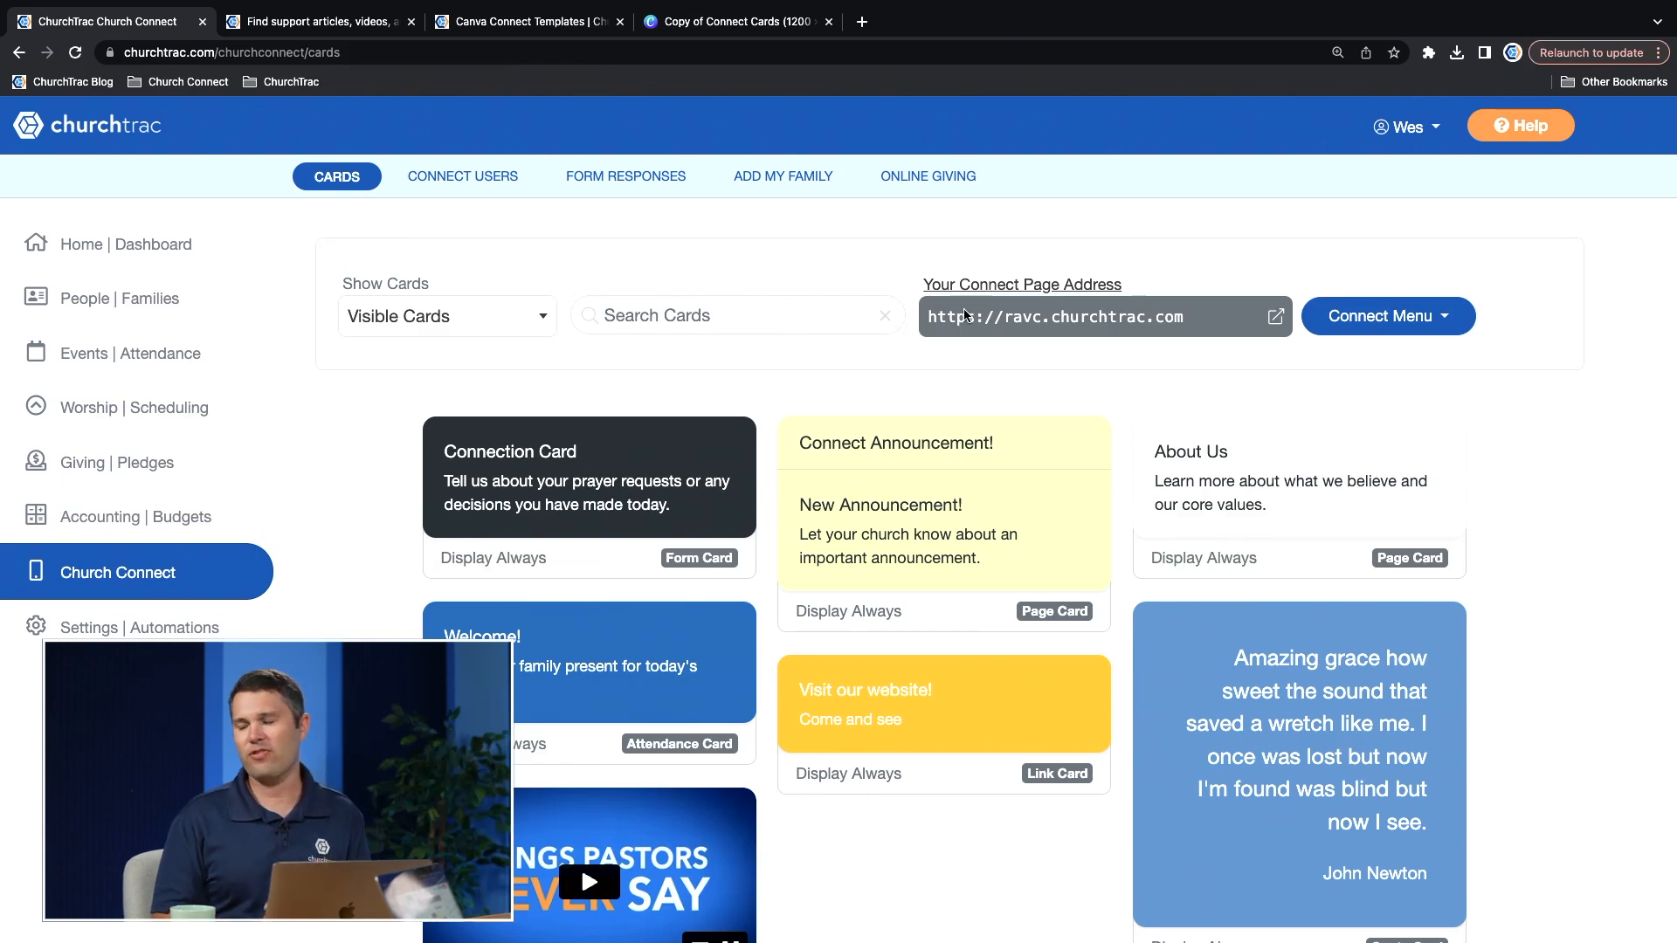
# Step: View the Connect page QR code and link, then close that panel
pyautogui.click(1433, 323)
pyautogui.click(1385, 447)
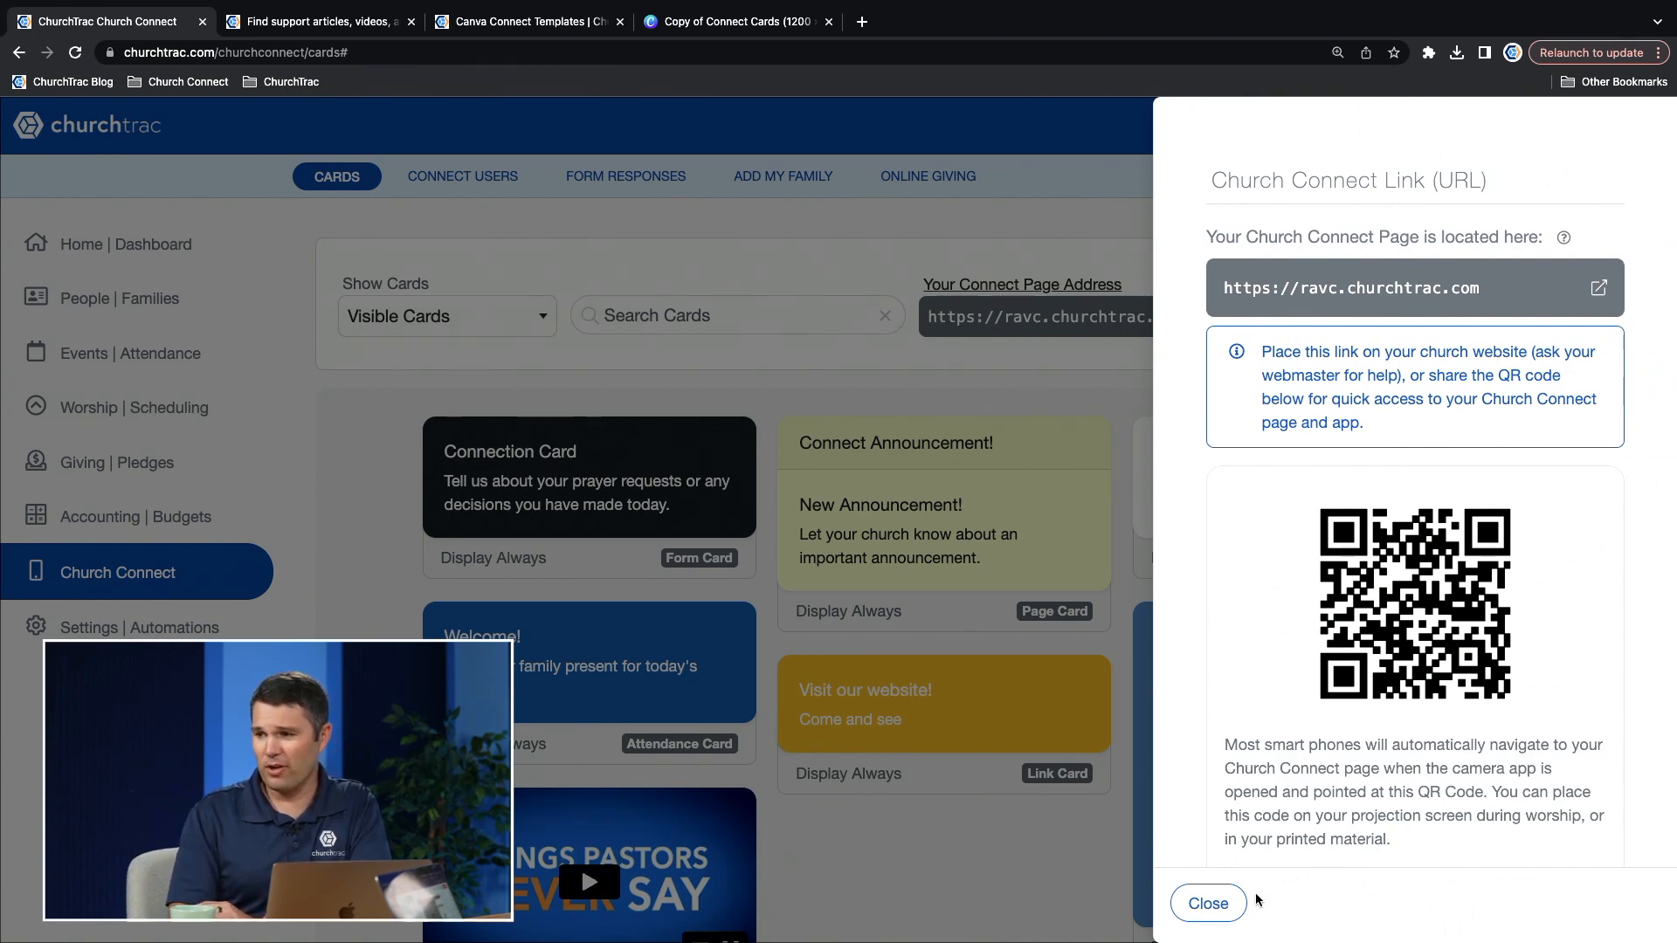
pyautogui.click(1226, 905)
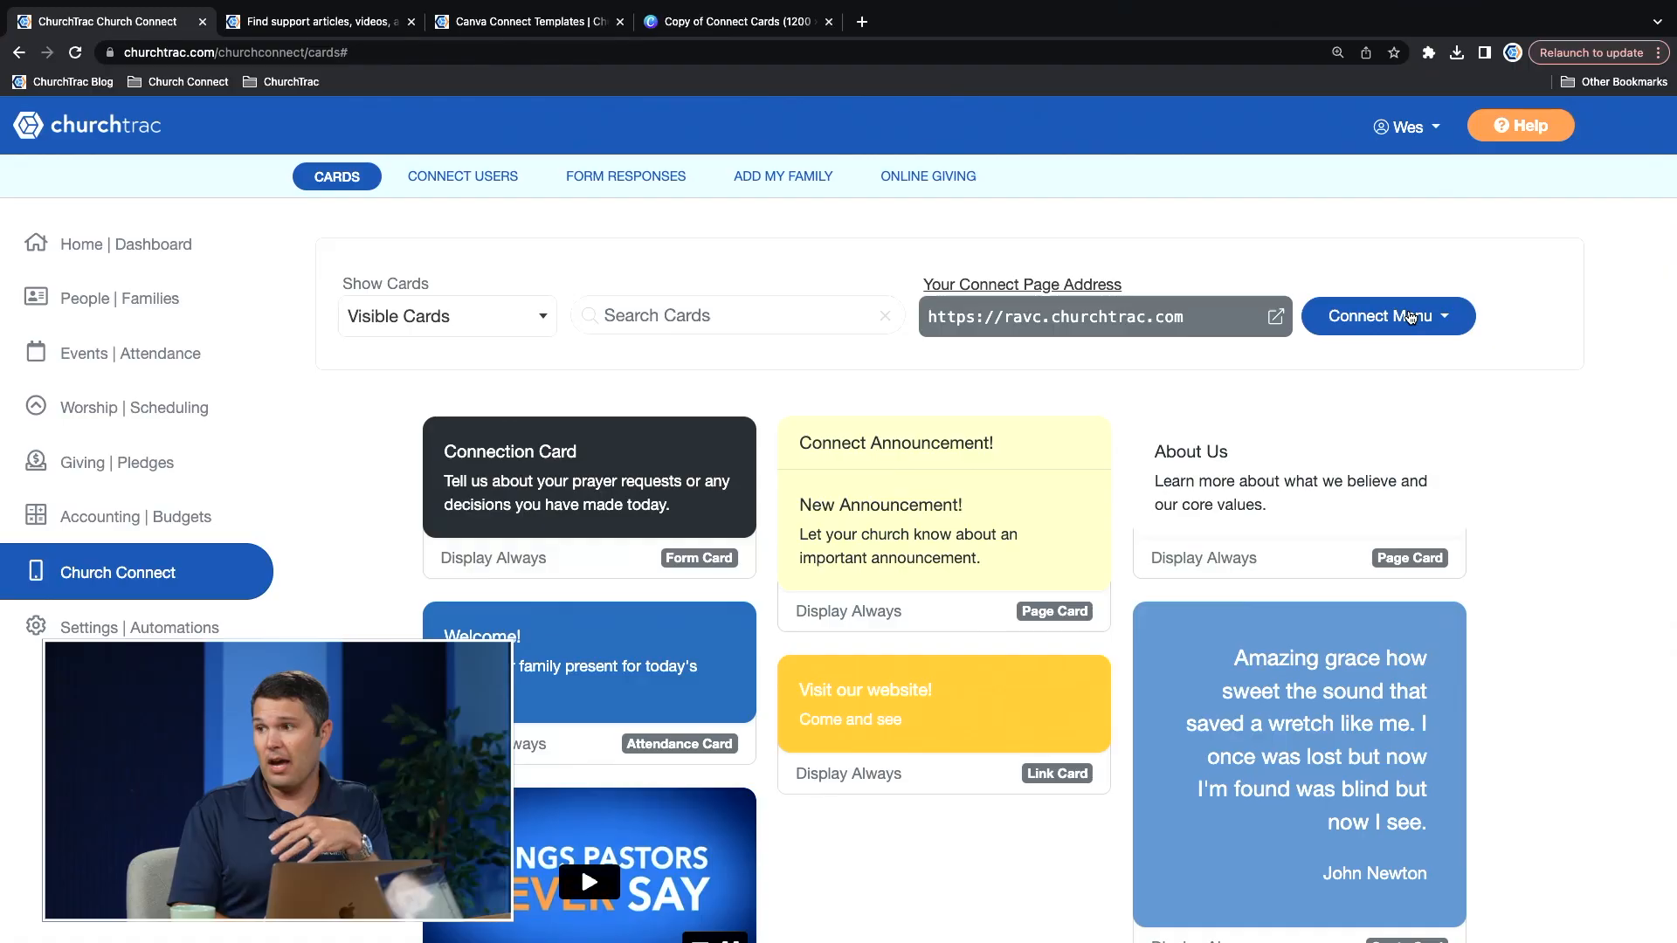
# Step: Review and close Connect Settings, then go to the Settings area
pyautogui.click(1410, 317)
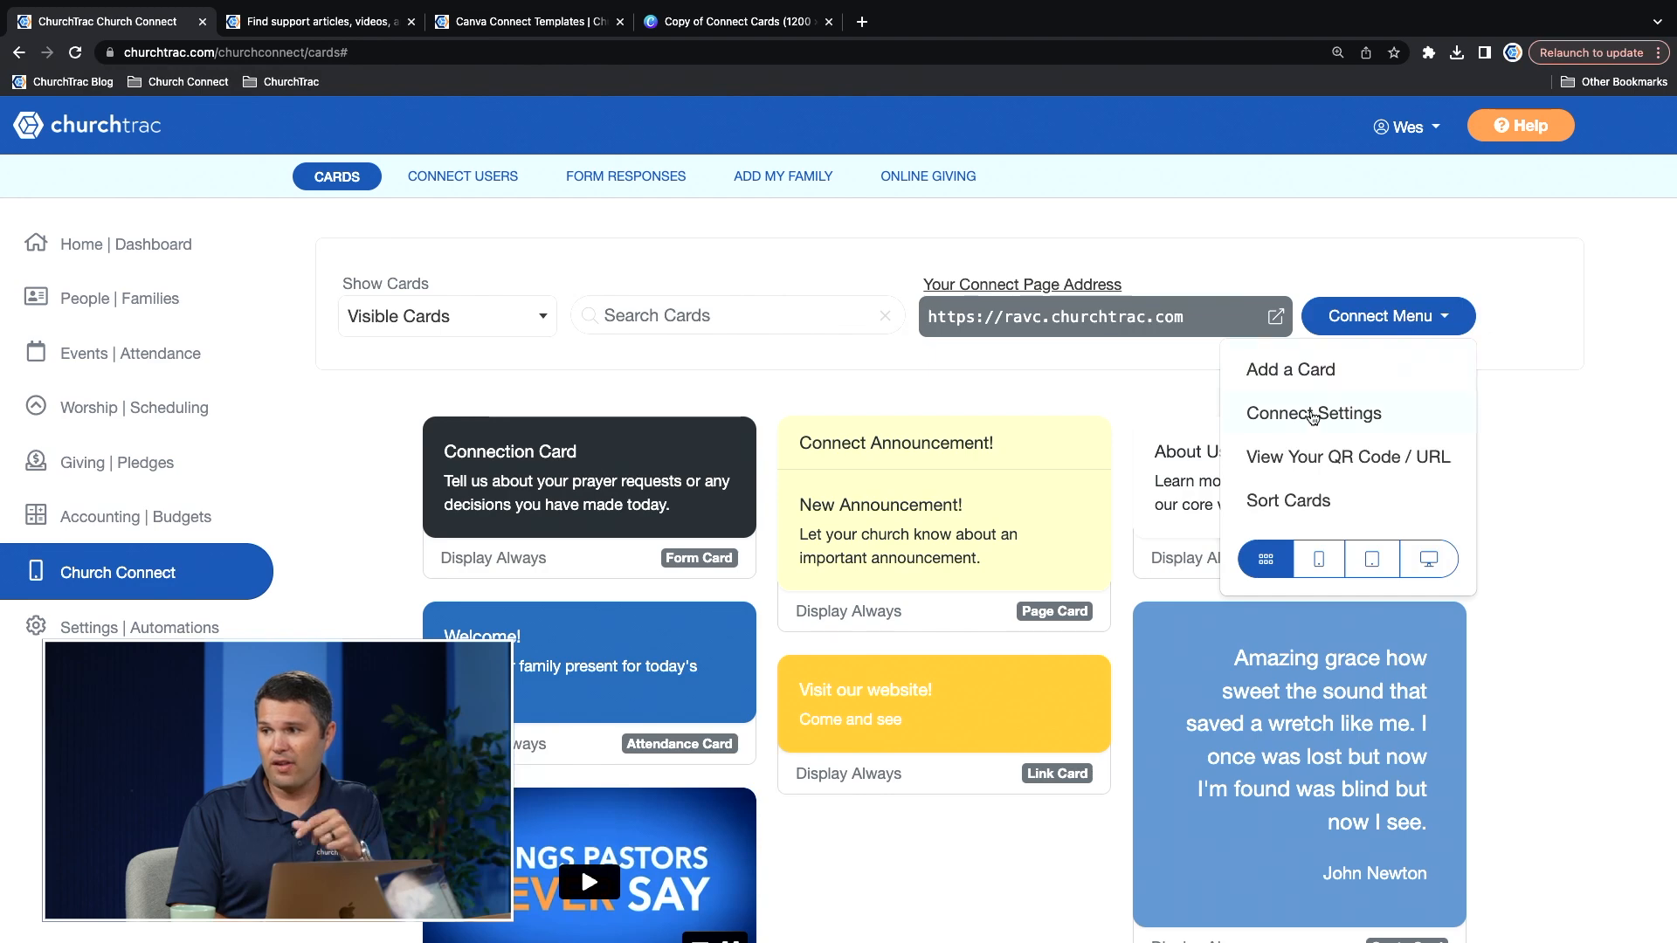
pyautogui.click(1313, 415)
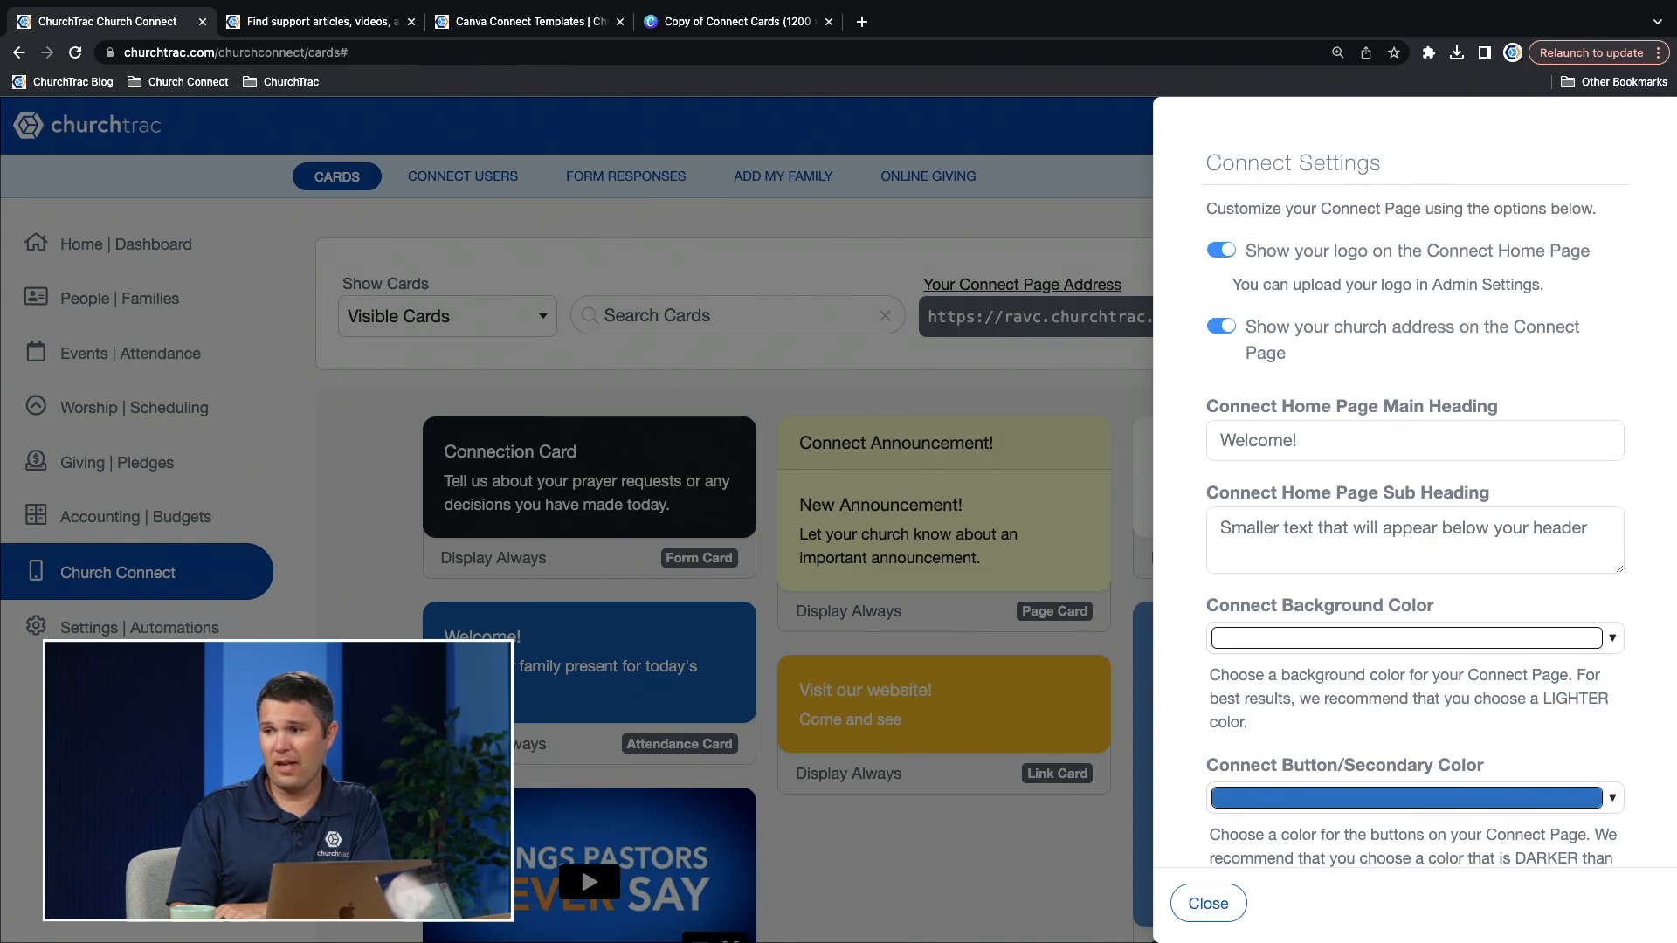
pyautogui.click(1208, 903)
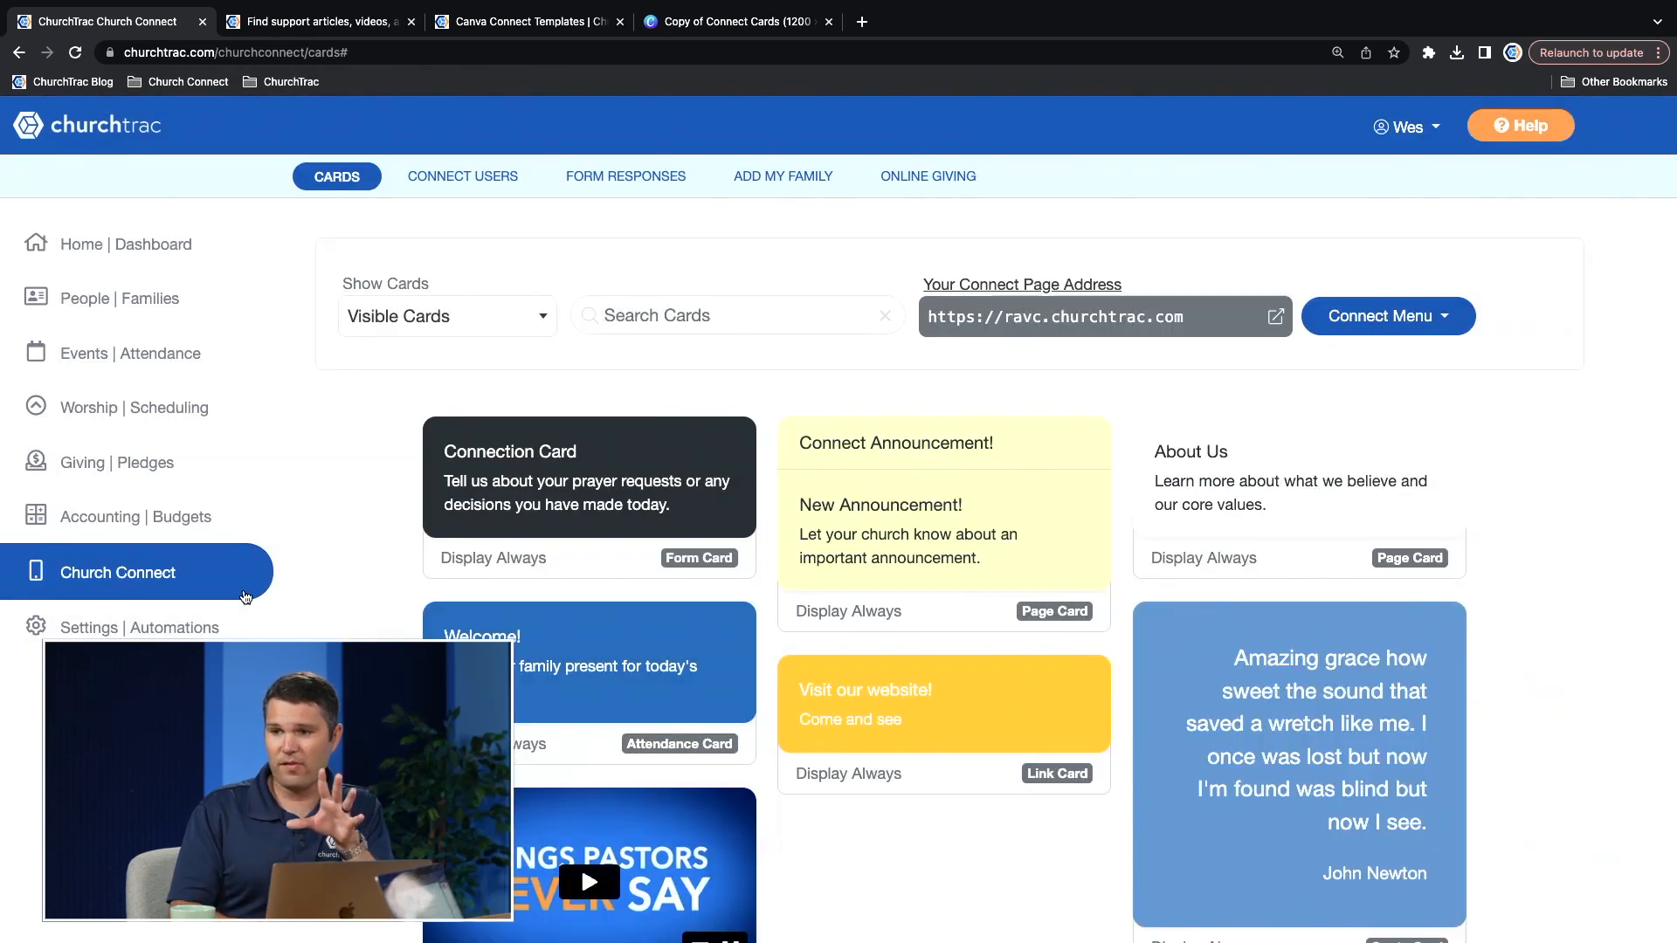
pyautogui.click(129, 629)
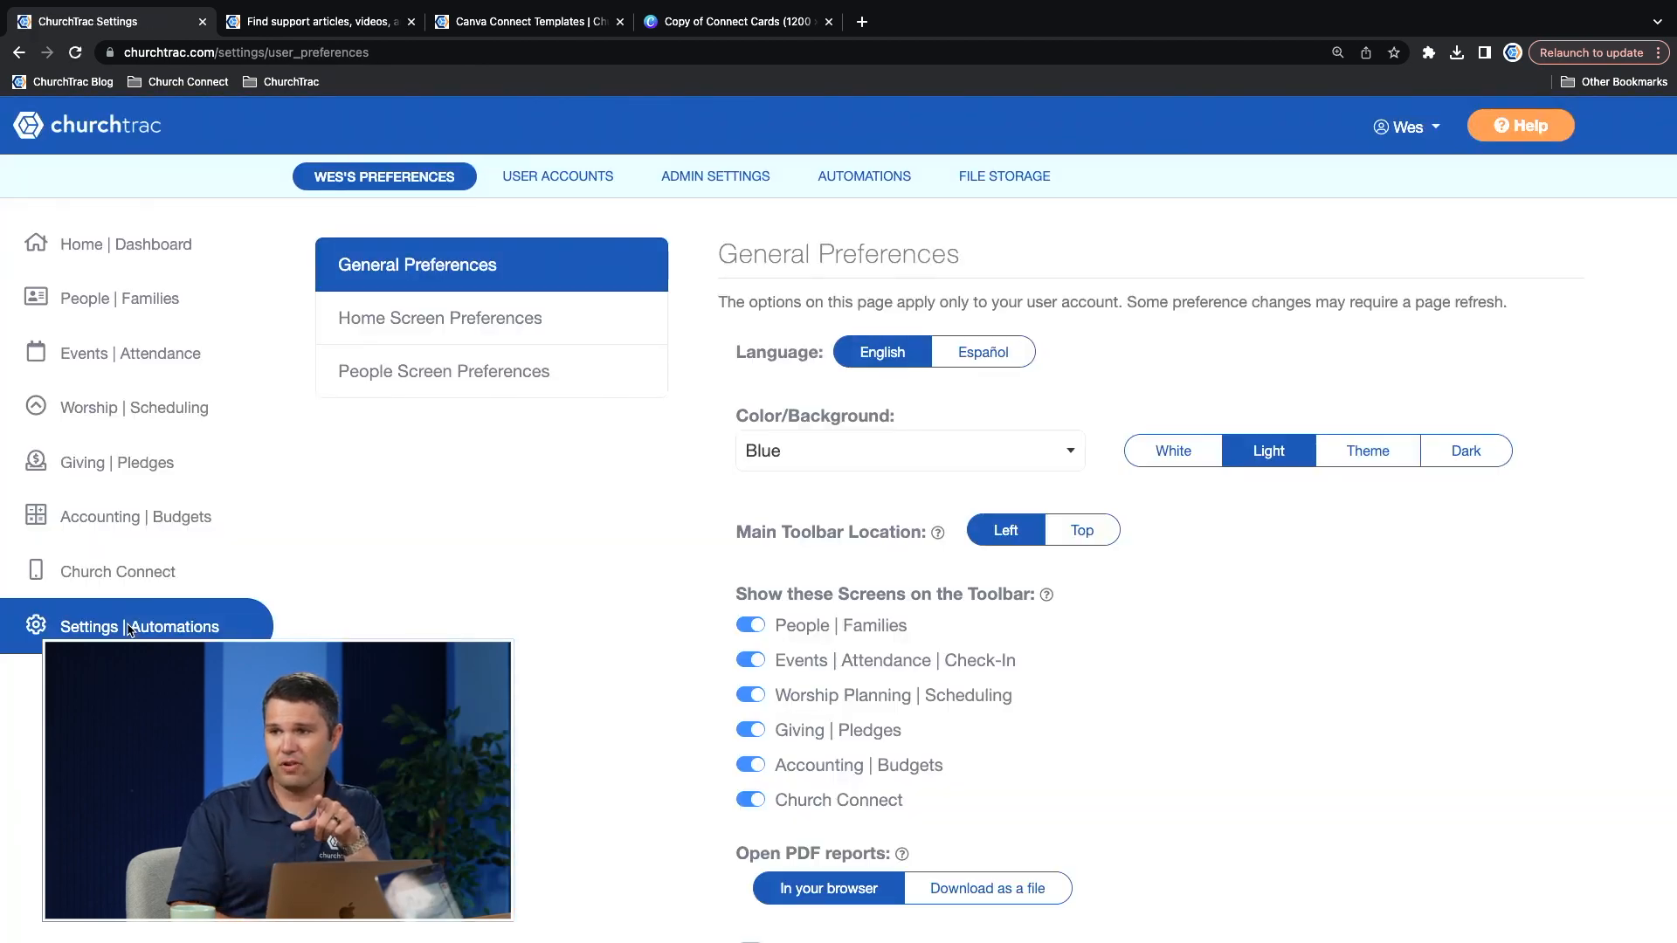
# Step: Upload Logo.png as the church logo in Admin Settings, then return to Church Connect
pyautogui.click(724, 178)
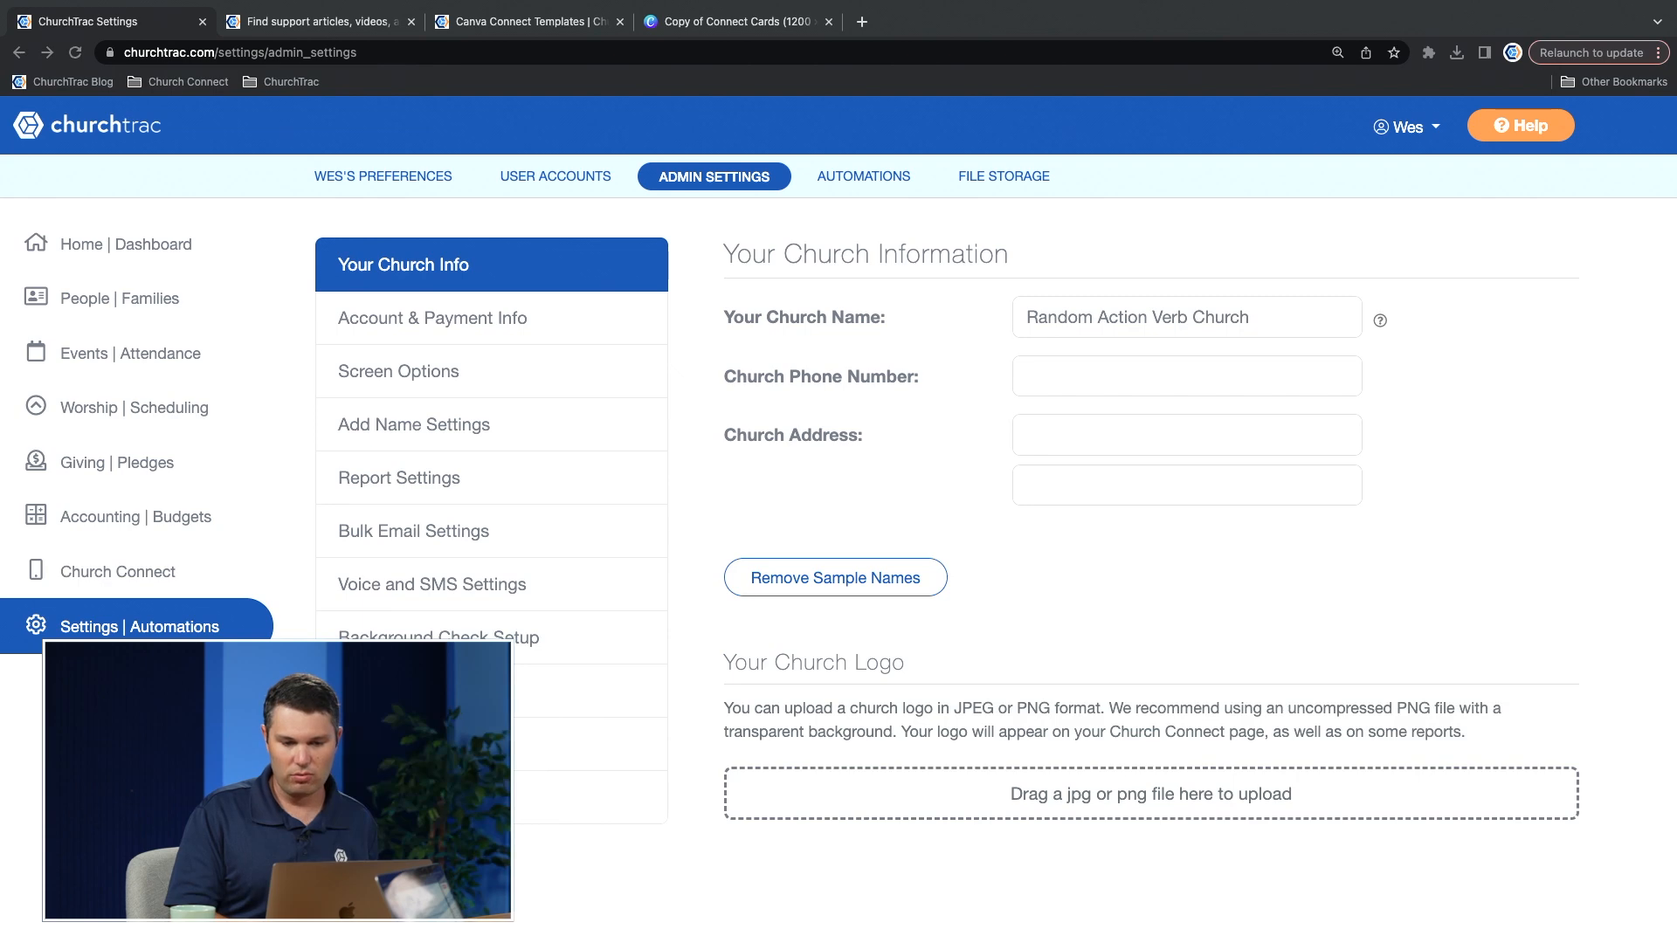
pyautogui.moveTo(131, 367); pyautogui.dragTo(1027, 776)
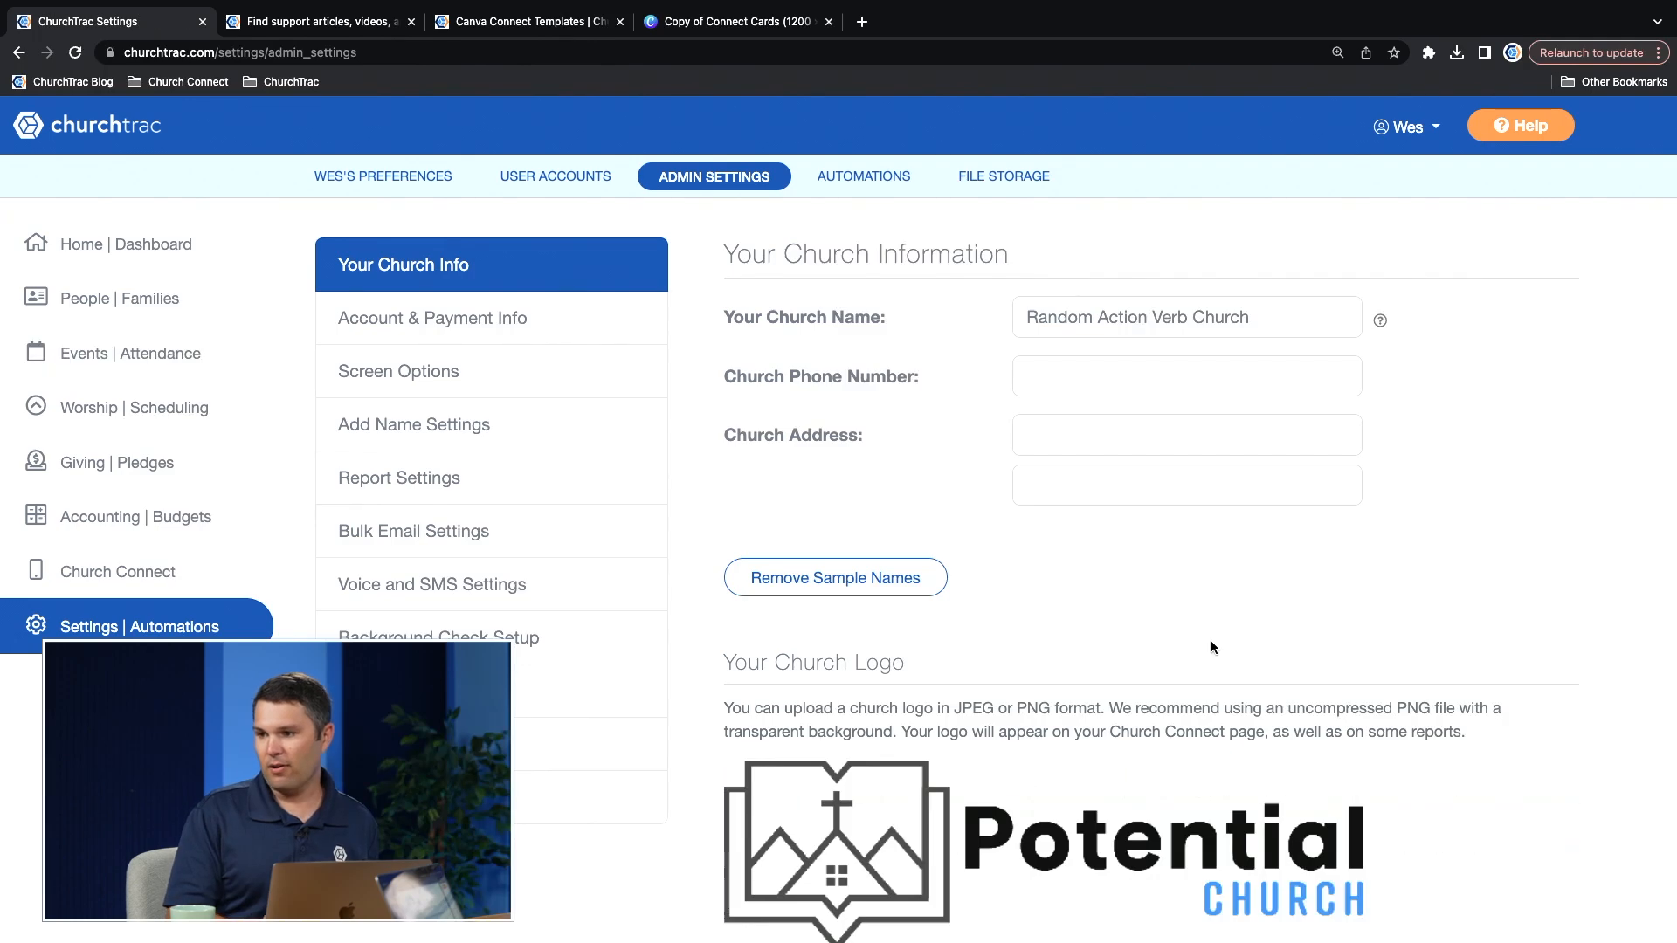
pyautogui.scroll(-3, 1210, 641)
pyautogui.scroll(3, 1211, 646)
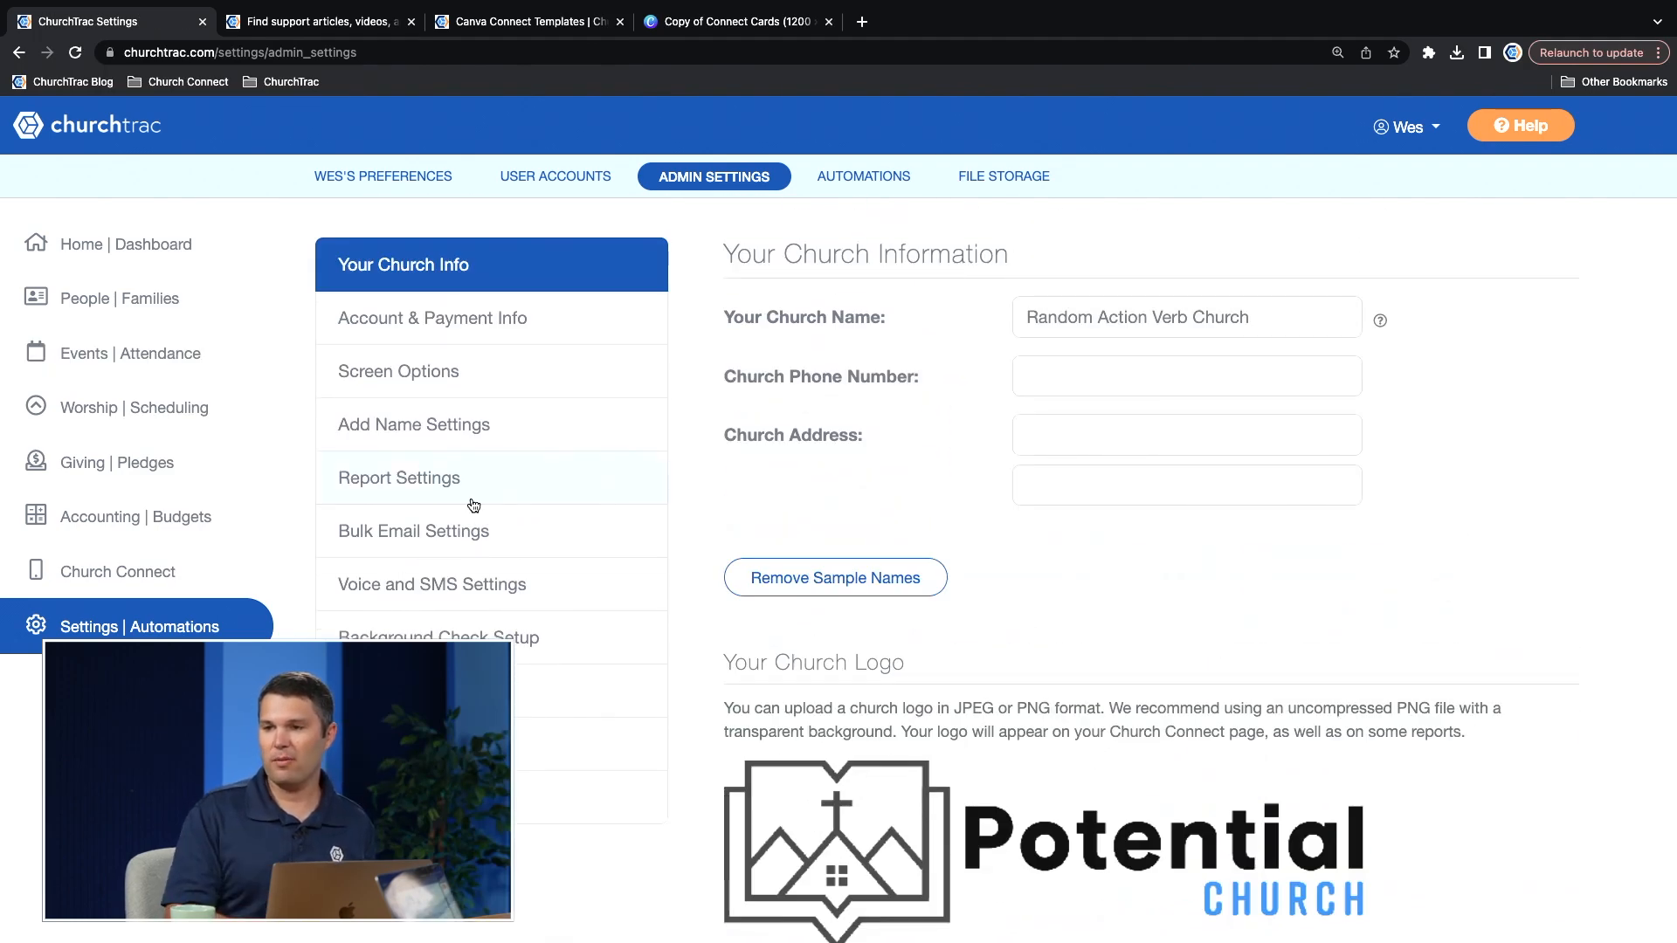
pyautogui.click(165, 581)
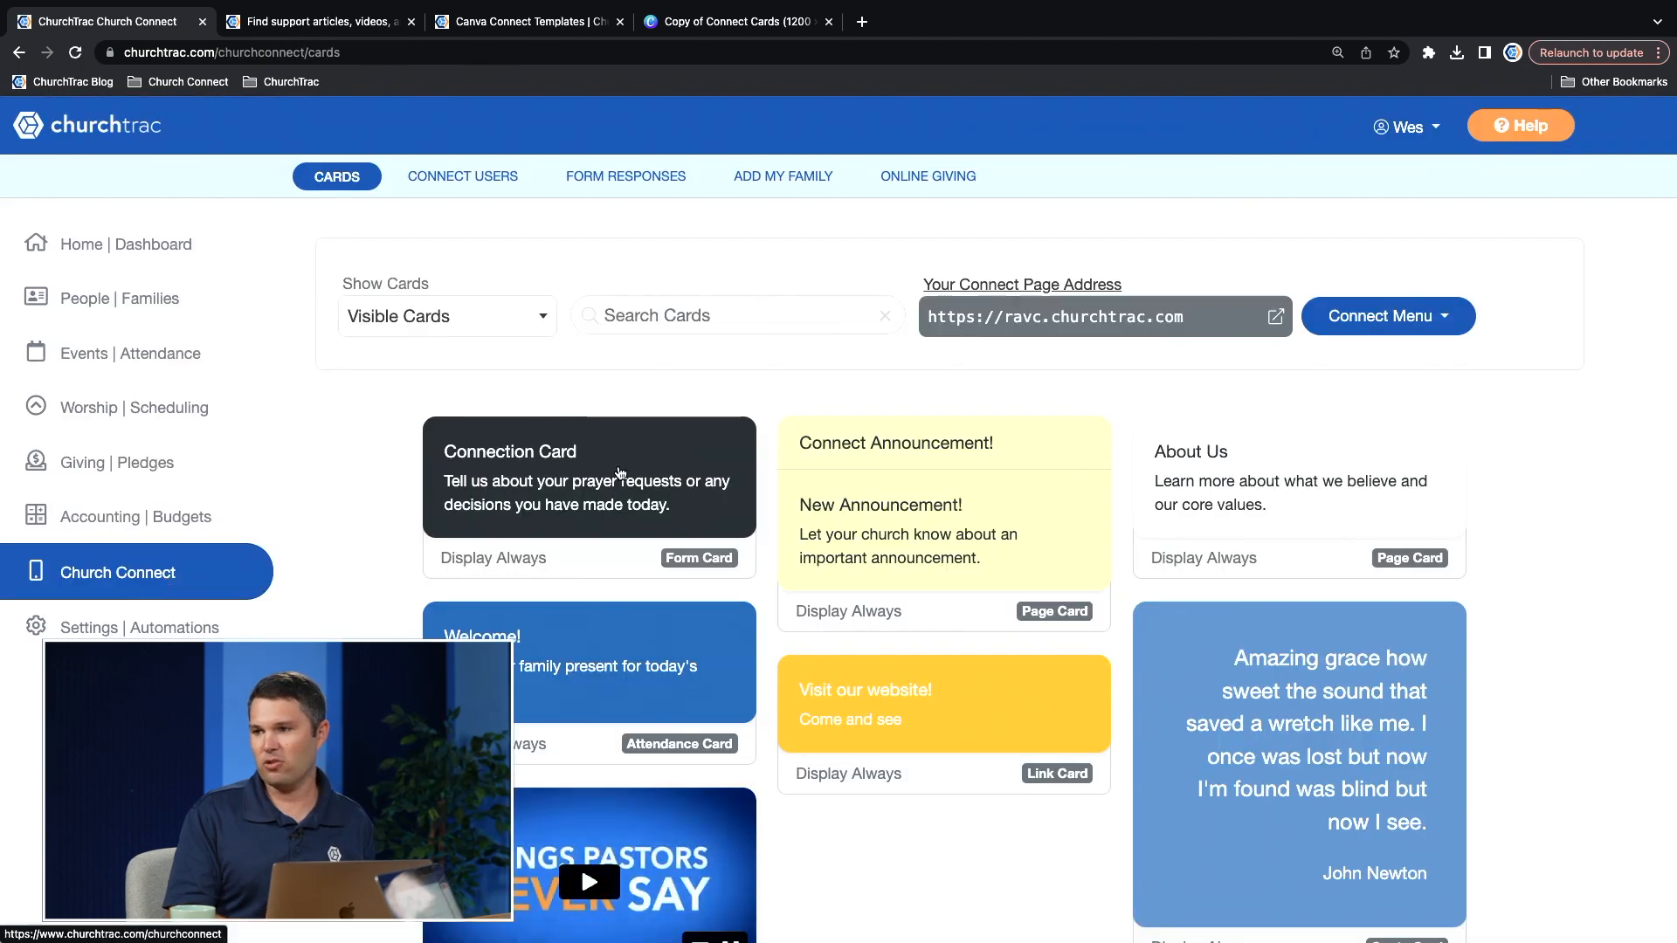
# Step: In Connect Settings, set Card Border Radius to 1.50 (Extreme Curve)
pyautogui.click(1426, 316)
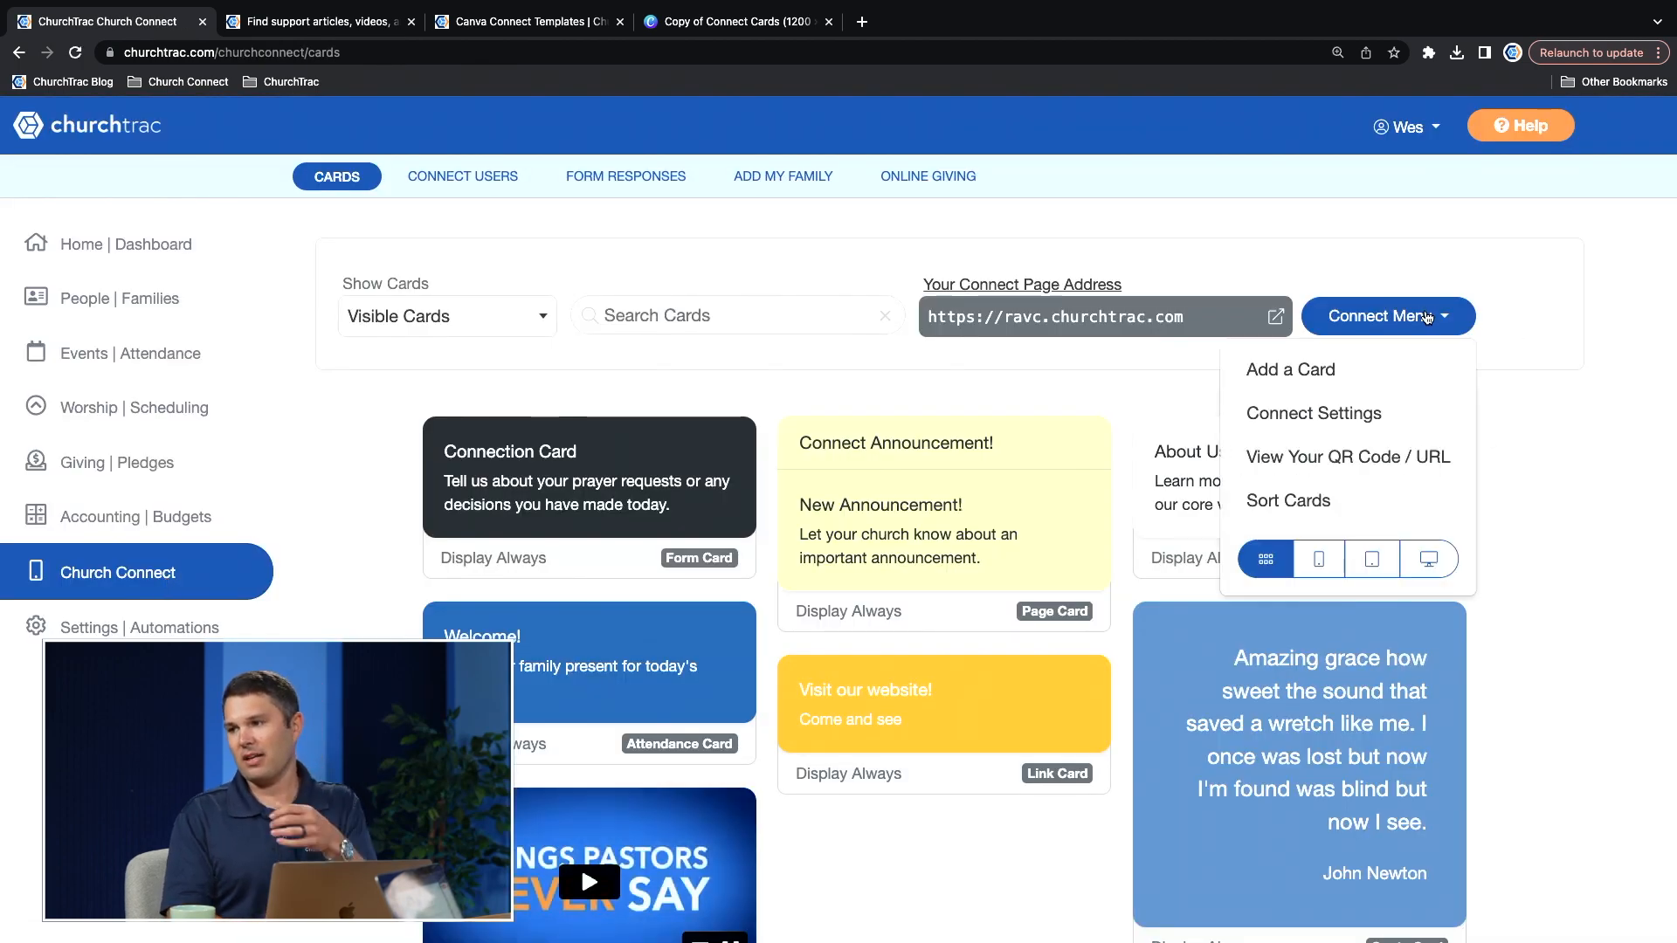
pyautogui.click(1359, 410)
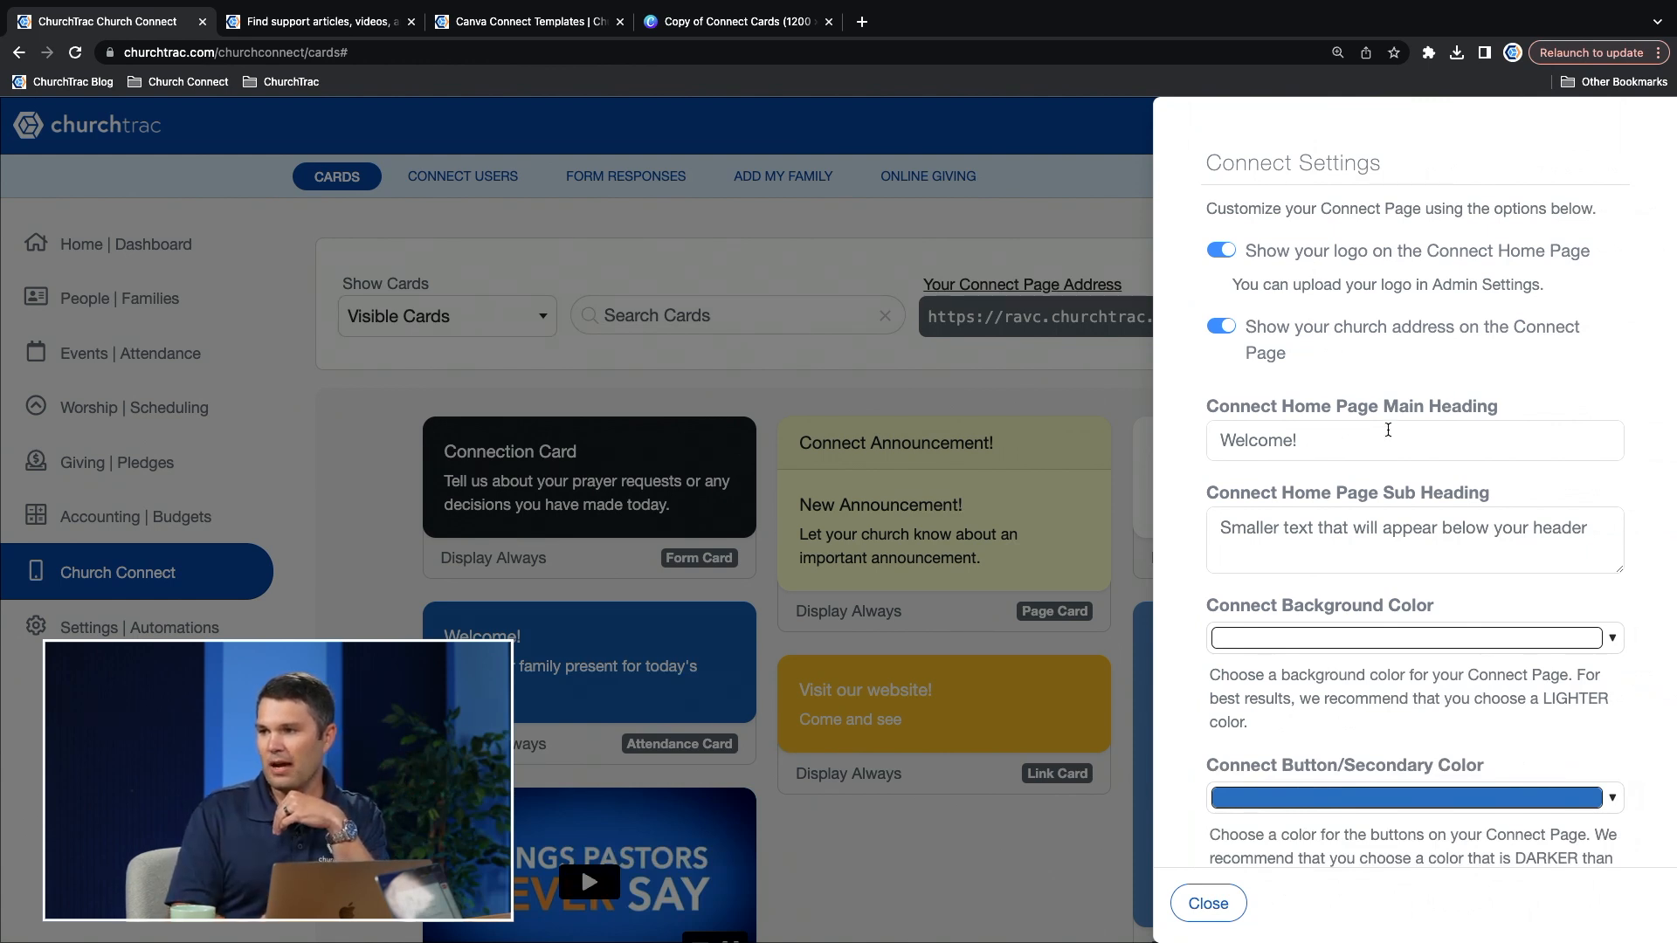
pyautogui.scroll(-3, 1380, 400)
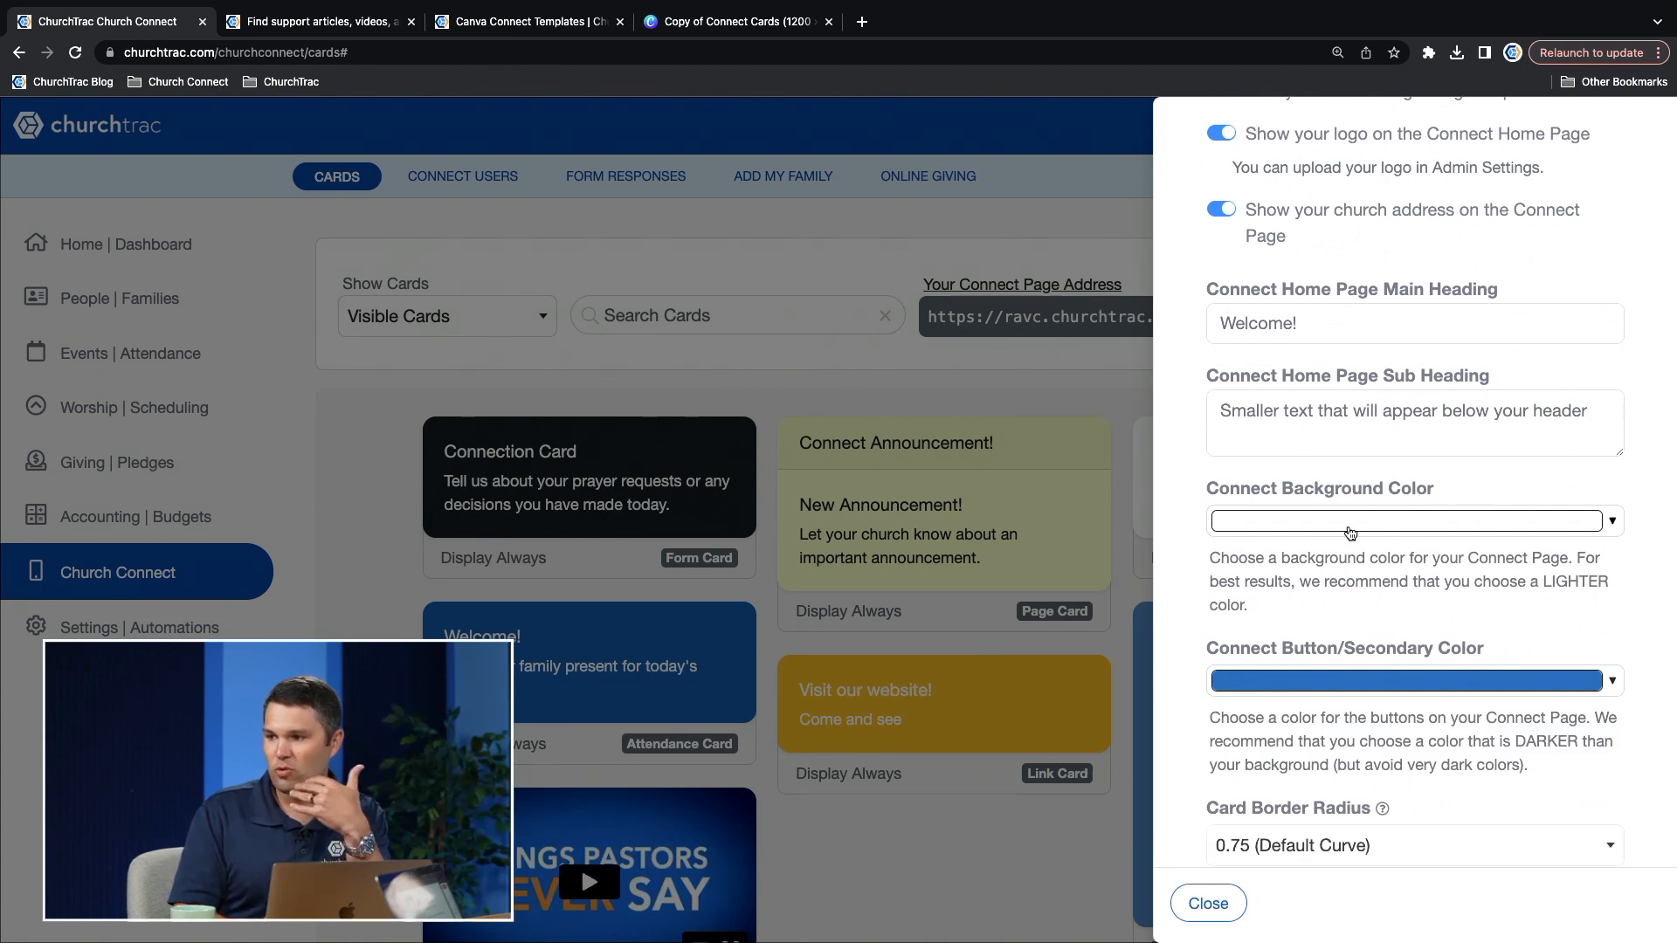
pyautogui.scroll(-5, 1480, 432)
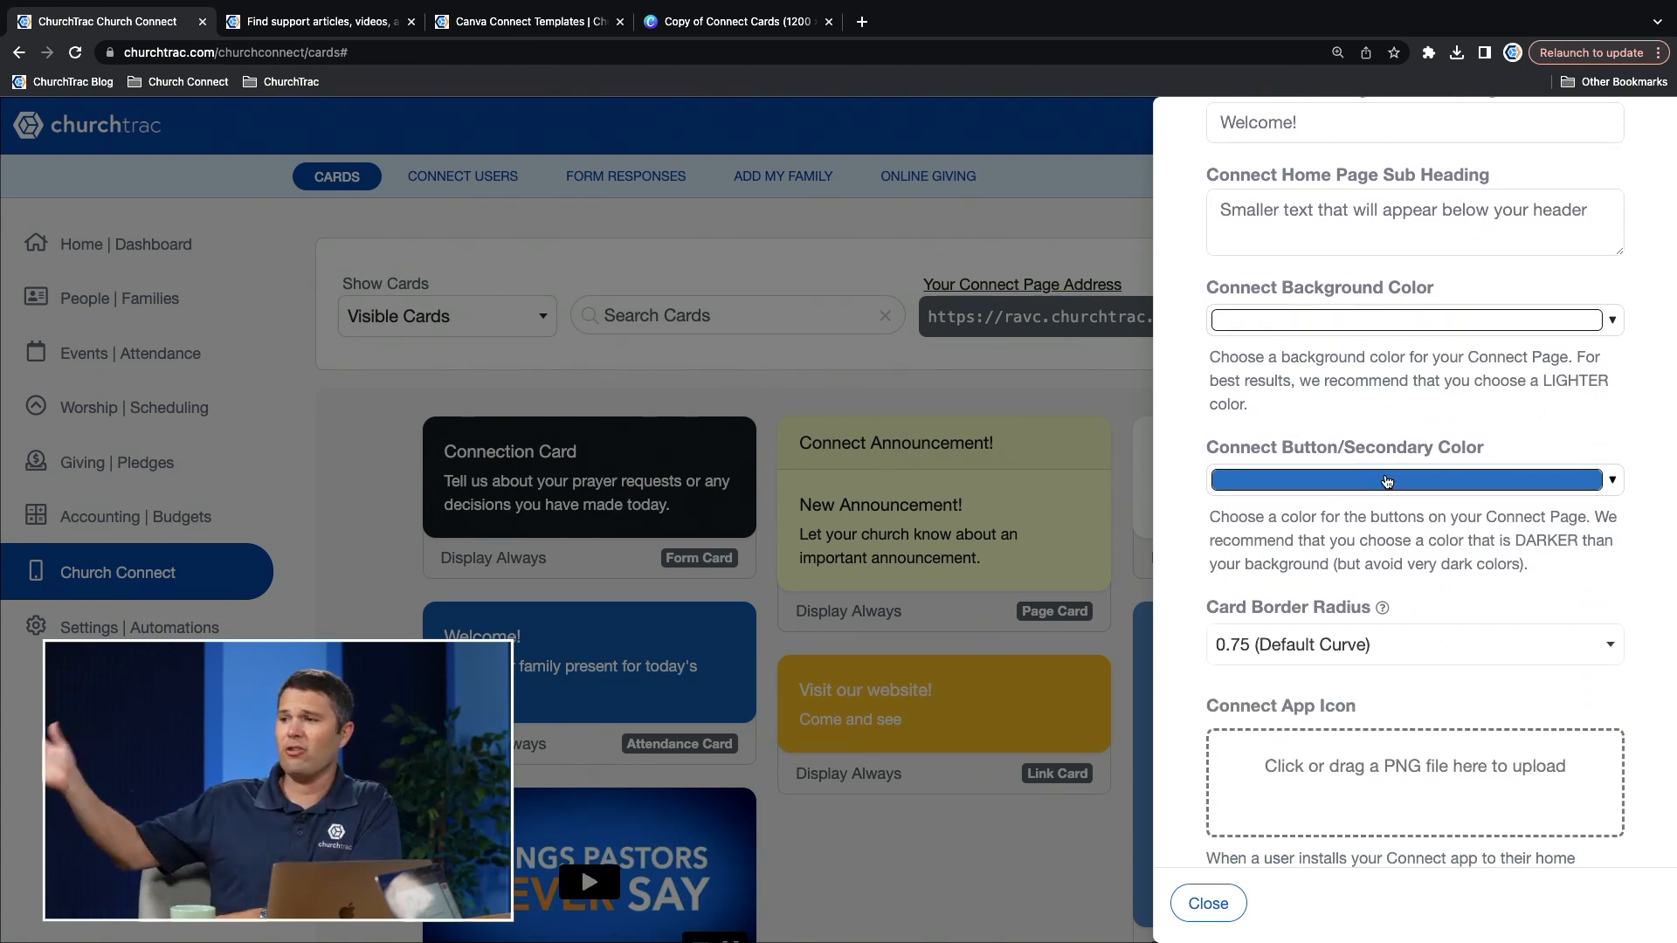
pyautogui.click(1415, 663)
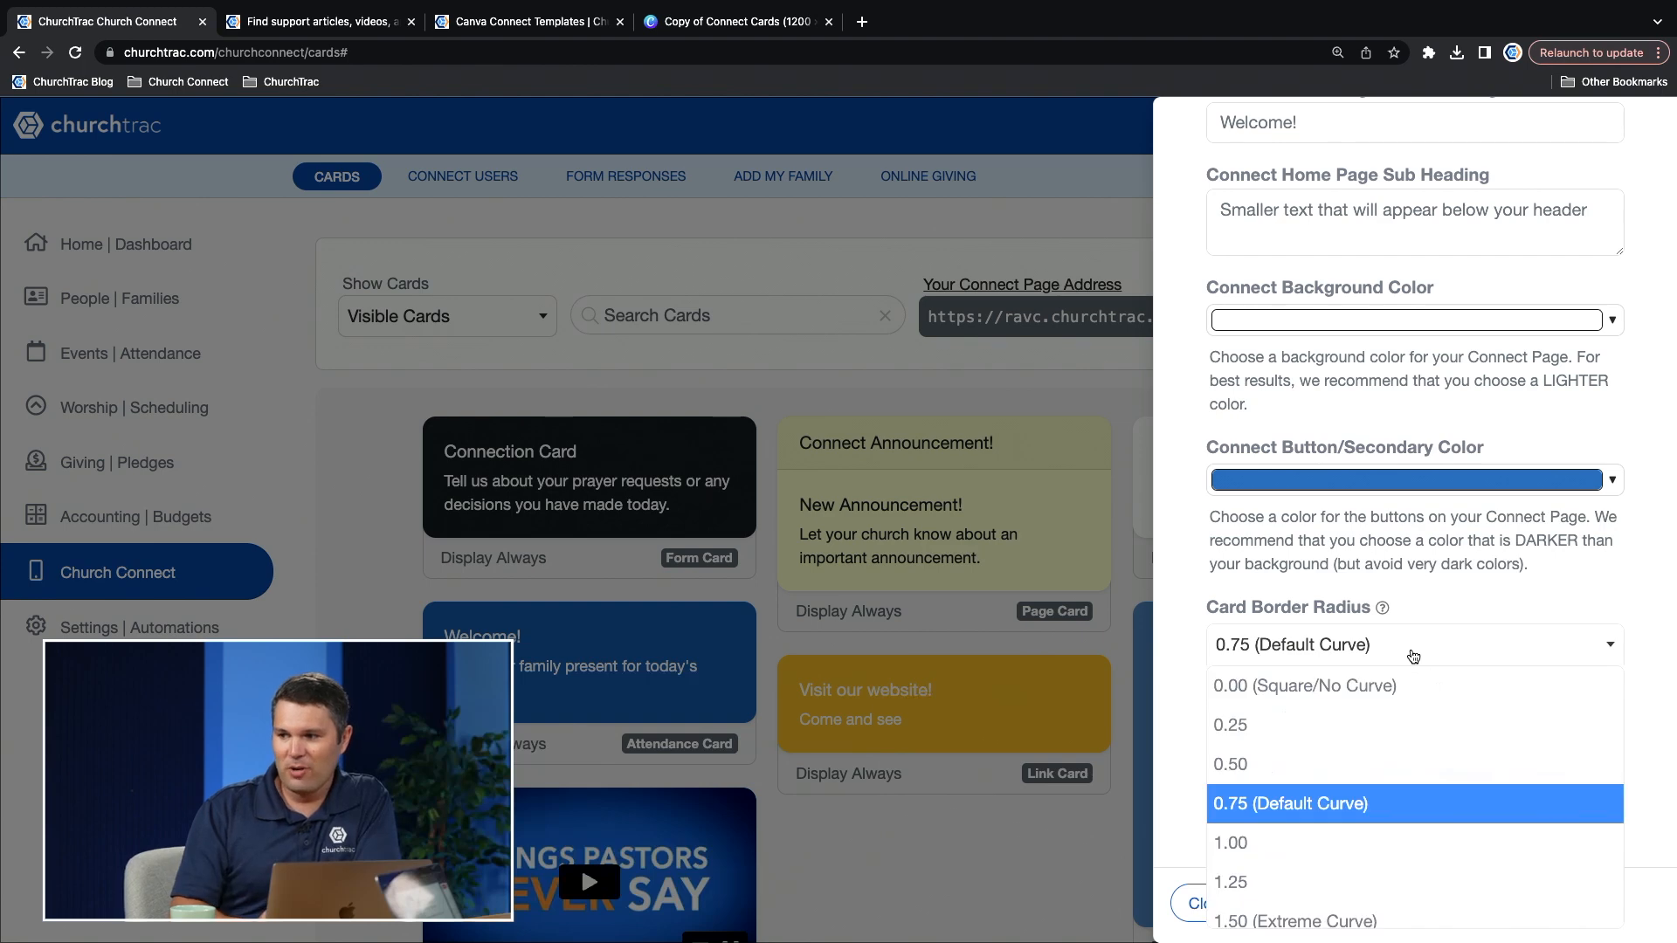
pyautogui.click(1302, 730)
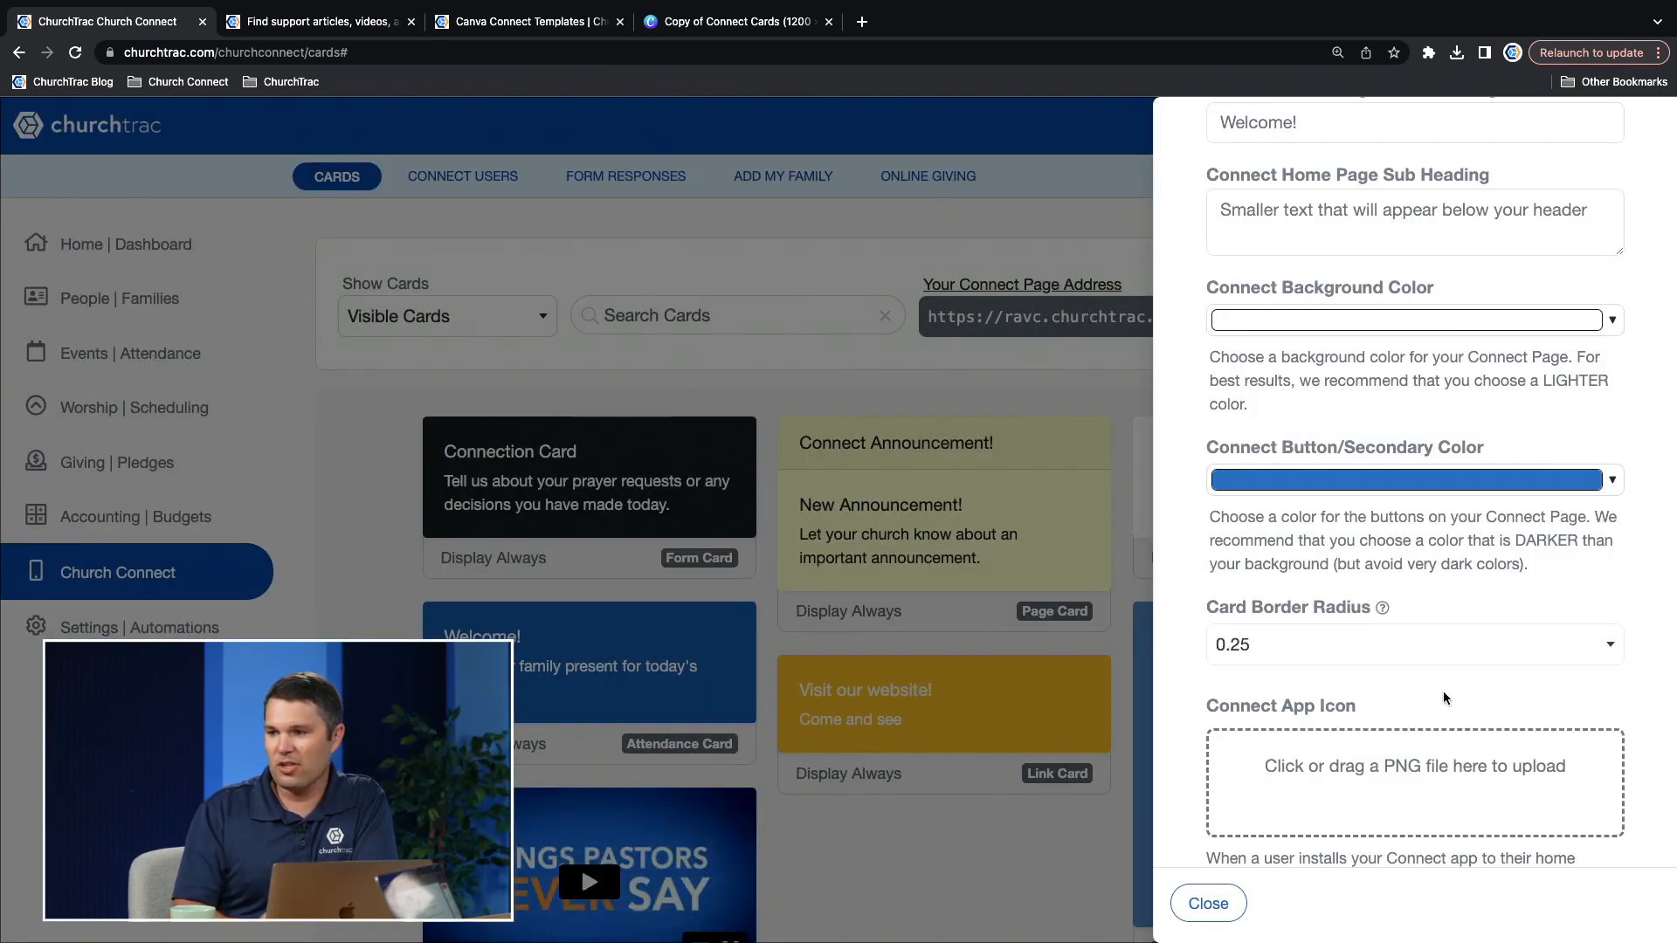
pyautogui.click(1402, 654)
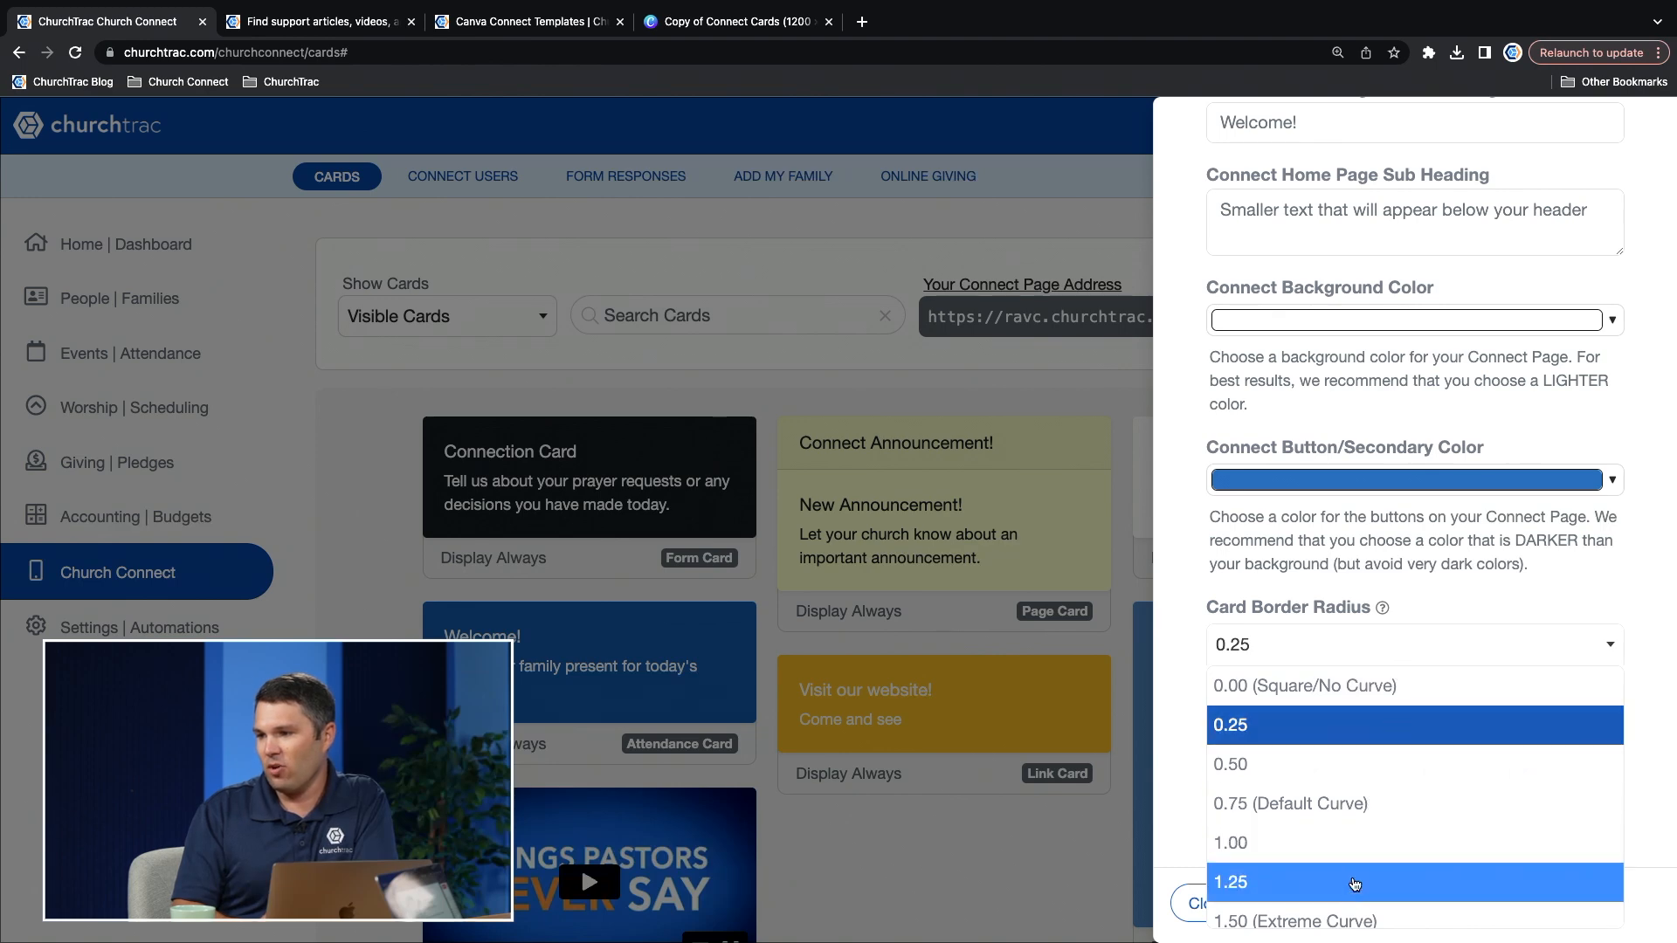
pyautogui.click(1354, 922)
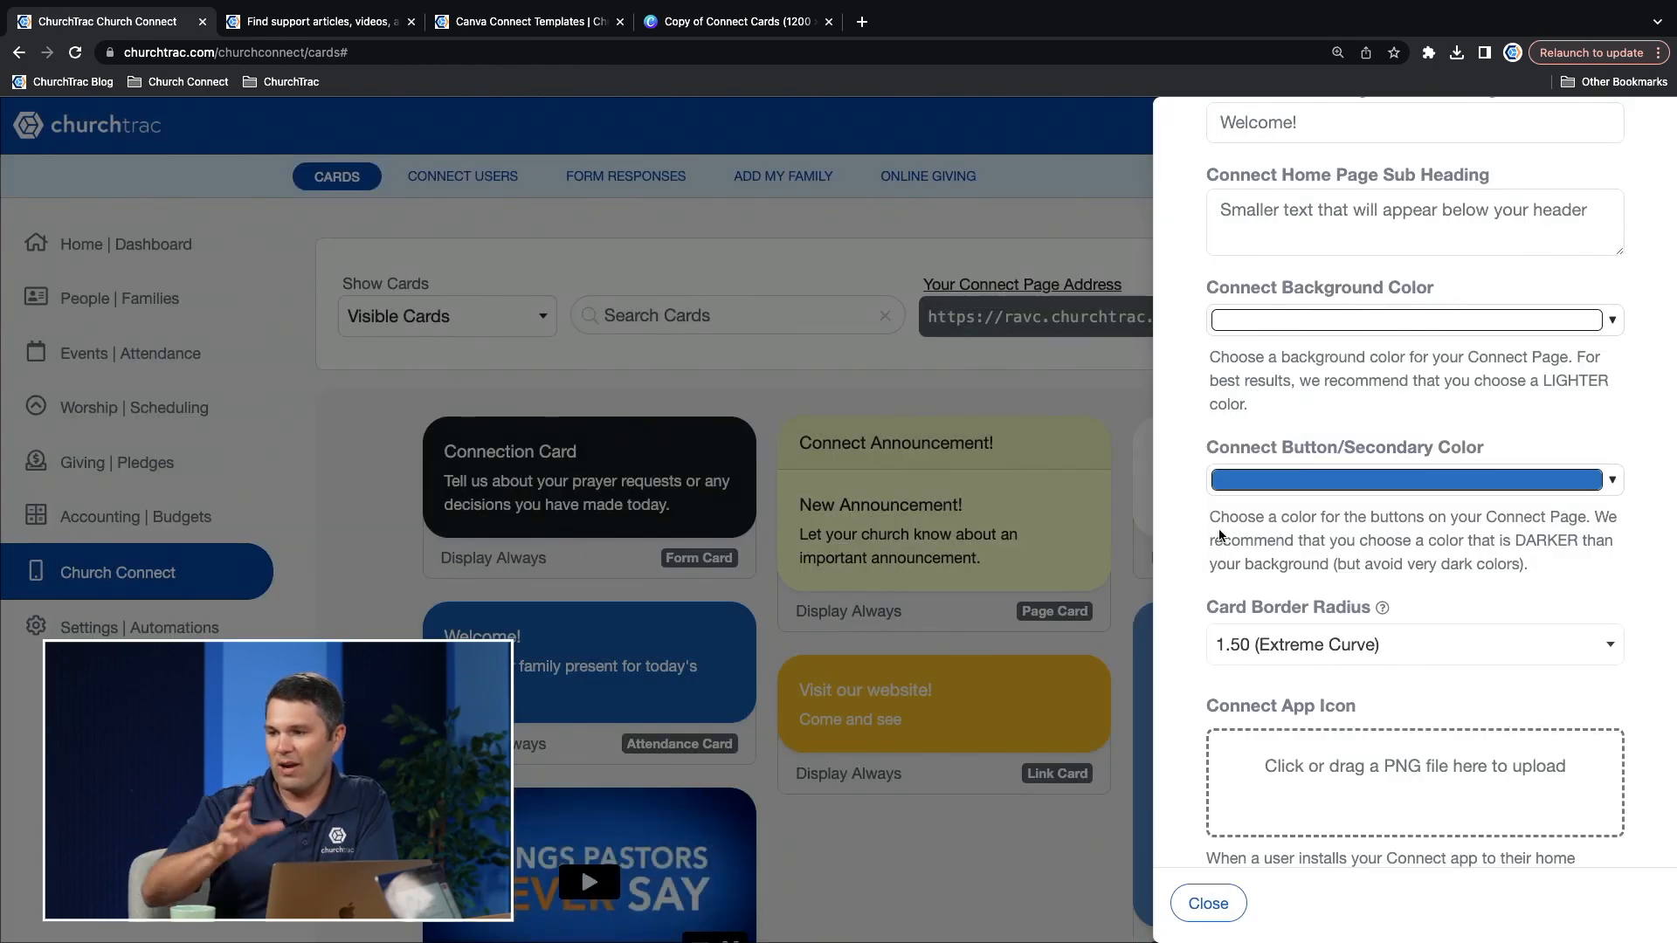
pyautogui.scroll(-3, 1220, 535)
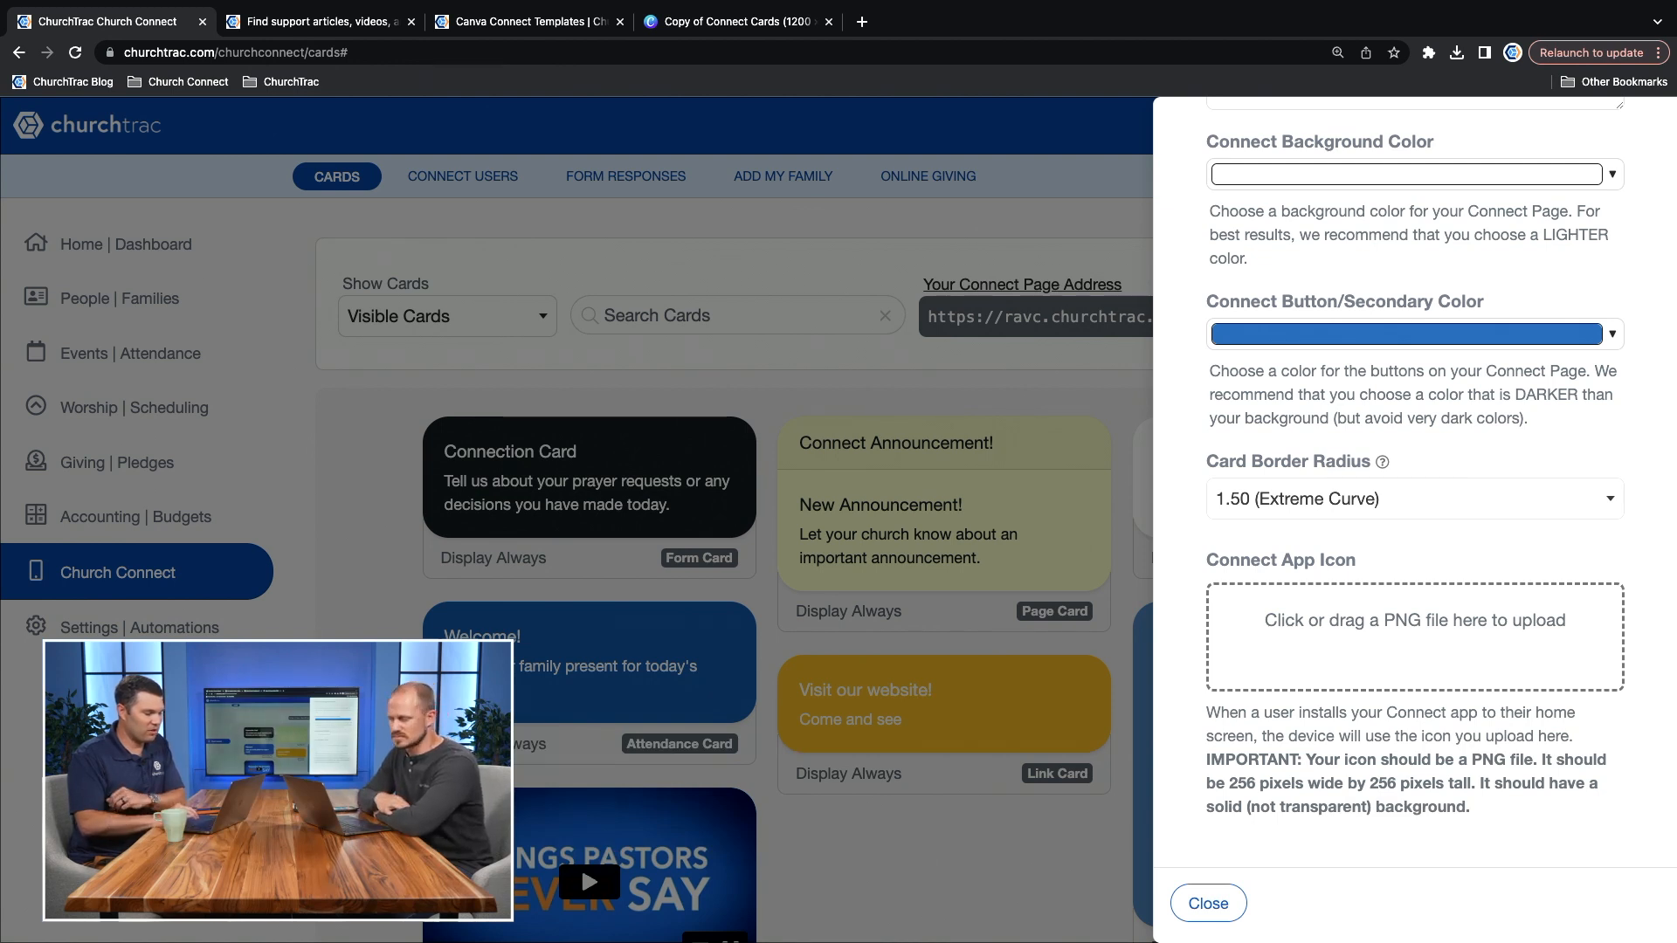
# Step: Upload App Icon.png as the Connect app icon and close Connect Settings
pyautogui.moveTo(864, 441); pyautogui.dragTo(1343, 617)
pyautogui.scroll(-3, 1342, 616)
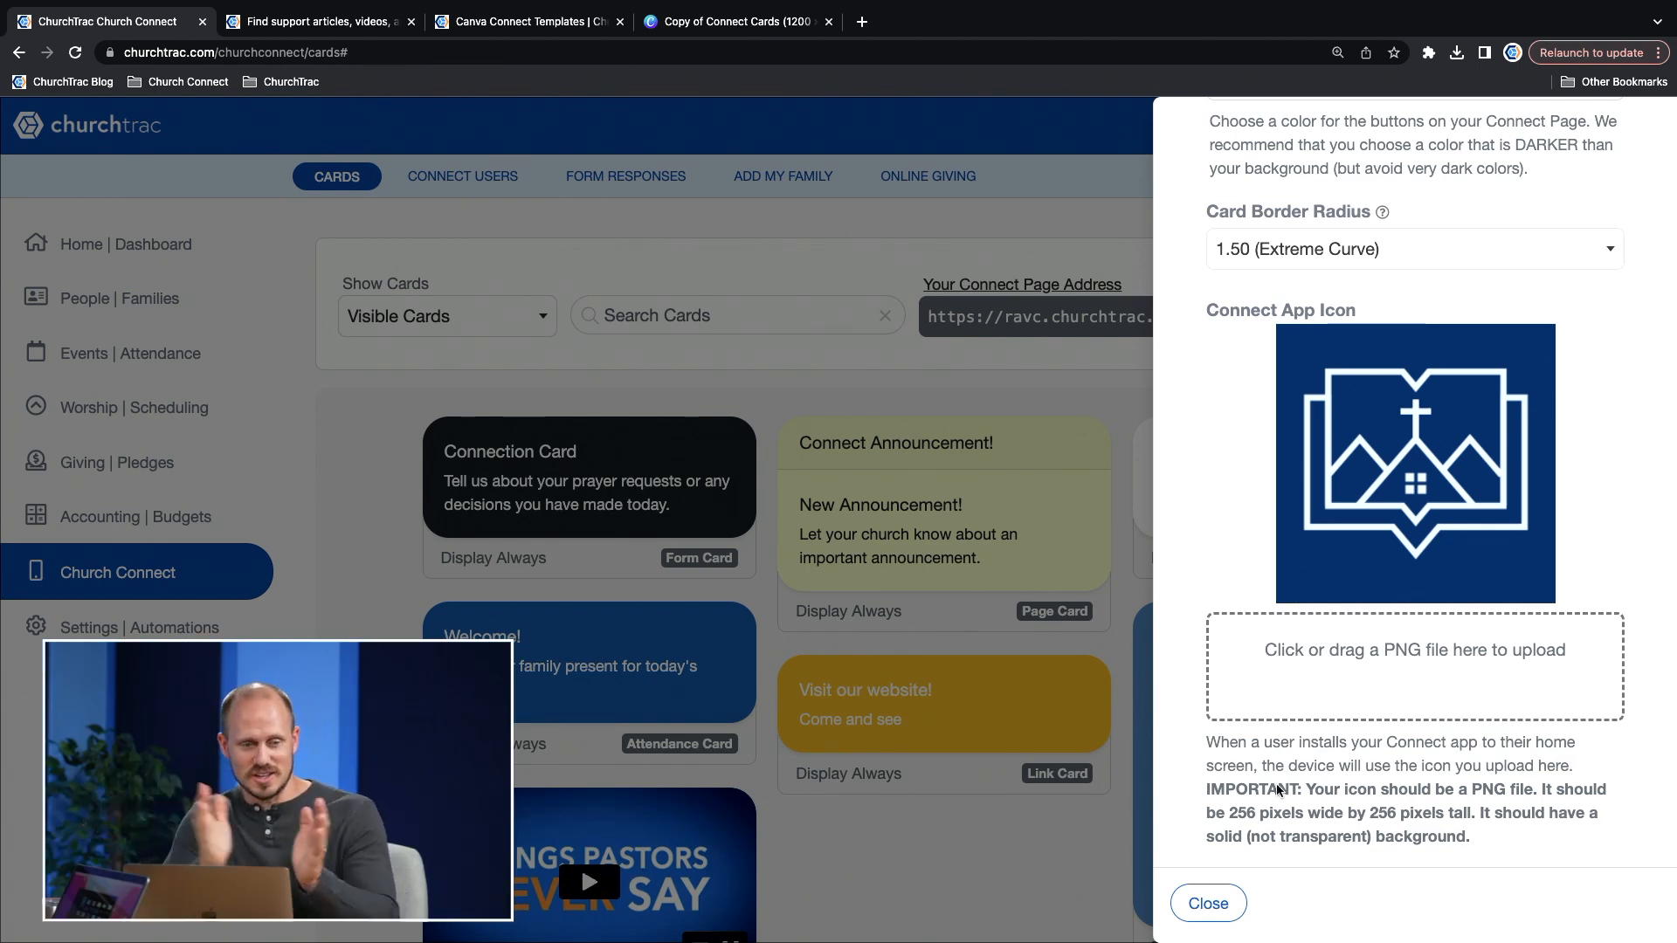
pyautogui.click(1210, 904)
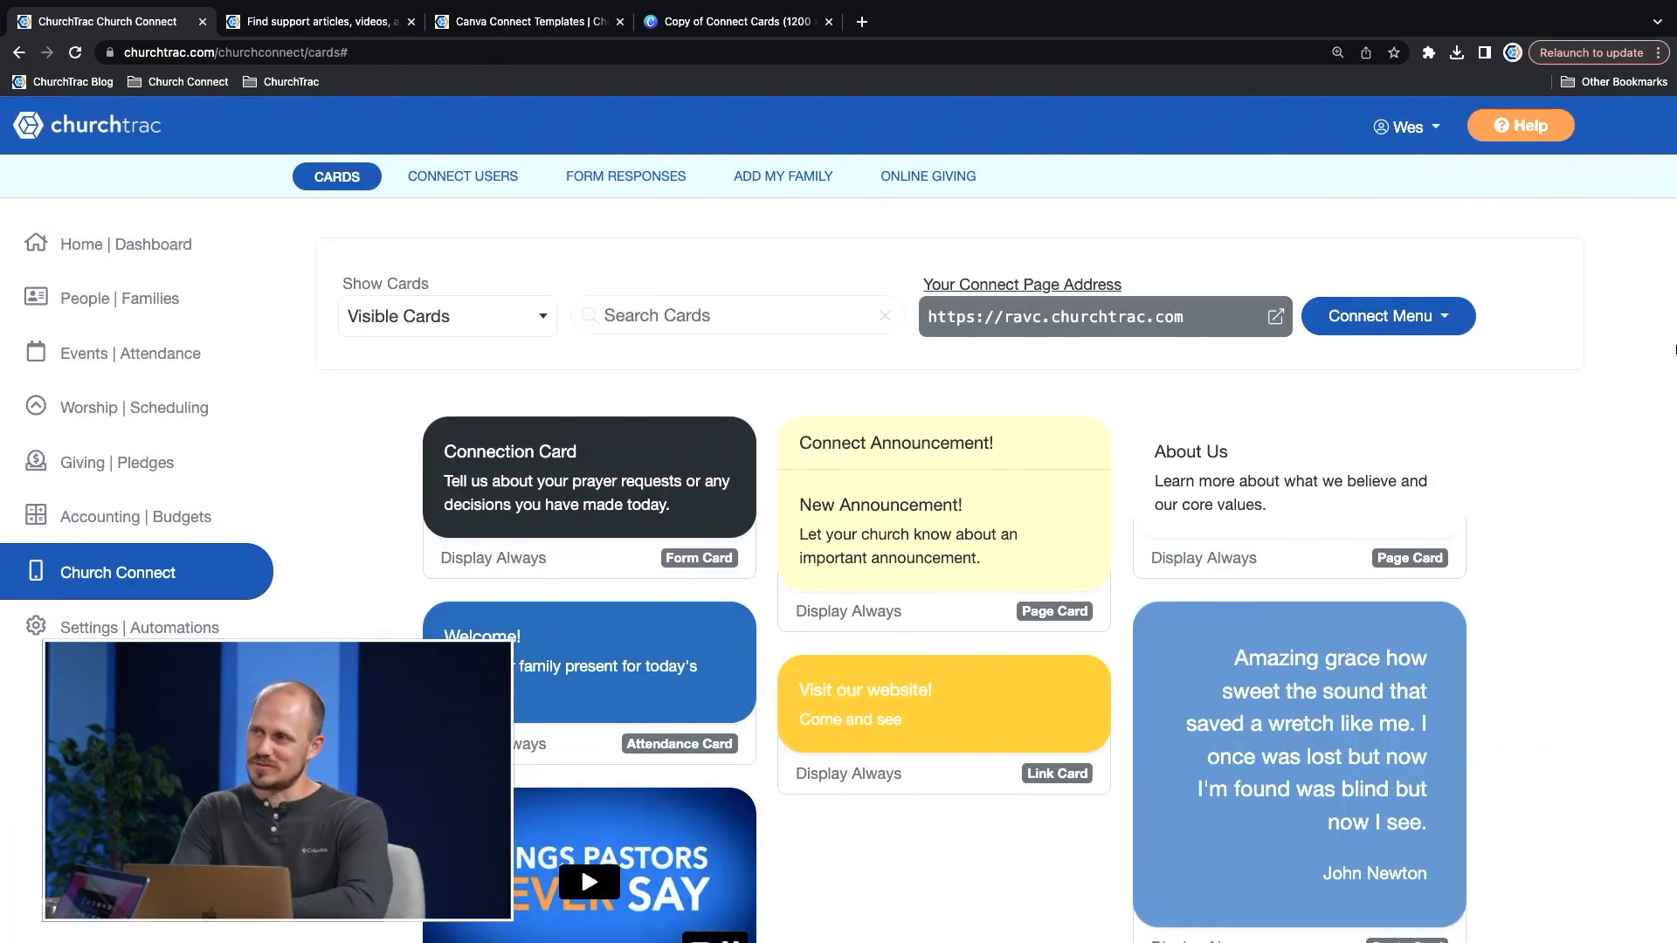
# Step: Reopen Connect Settings, scroll through the options, and close the panel
pyautogui.click(1421, 325)
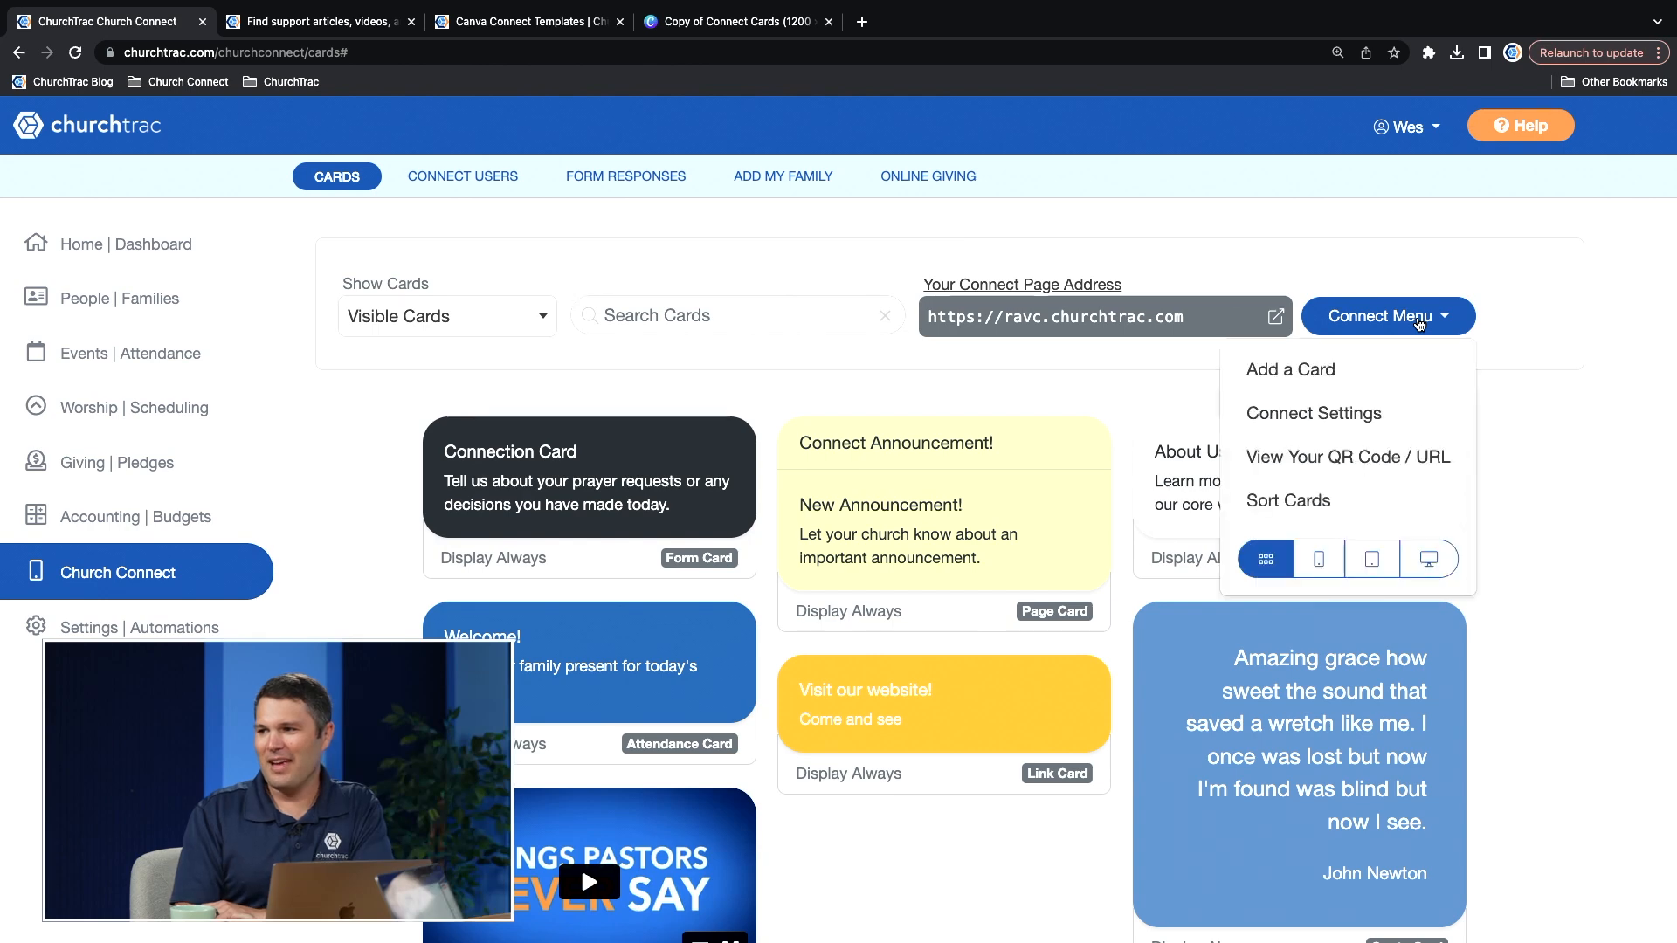
pyautogui.click(1372, 416)
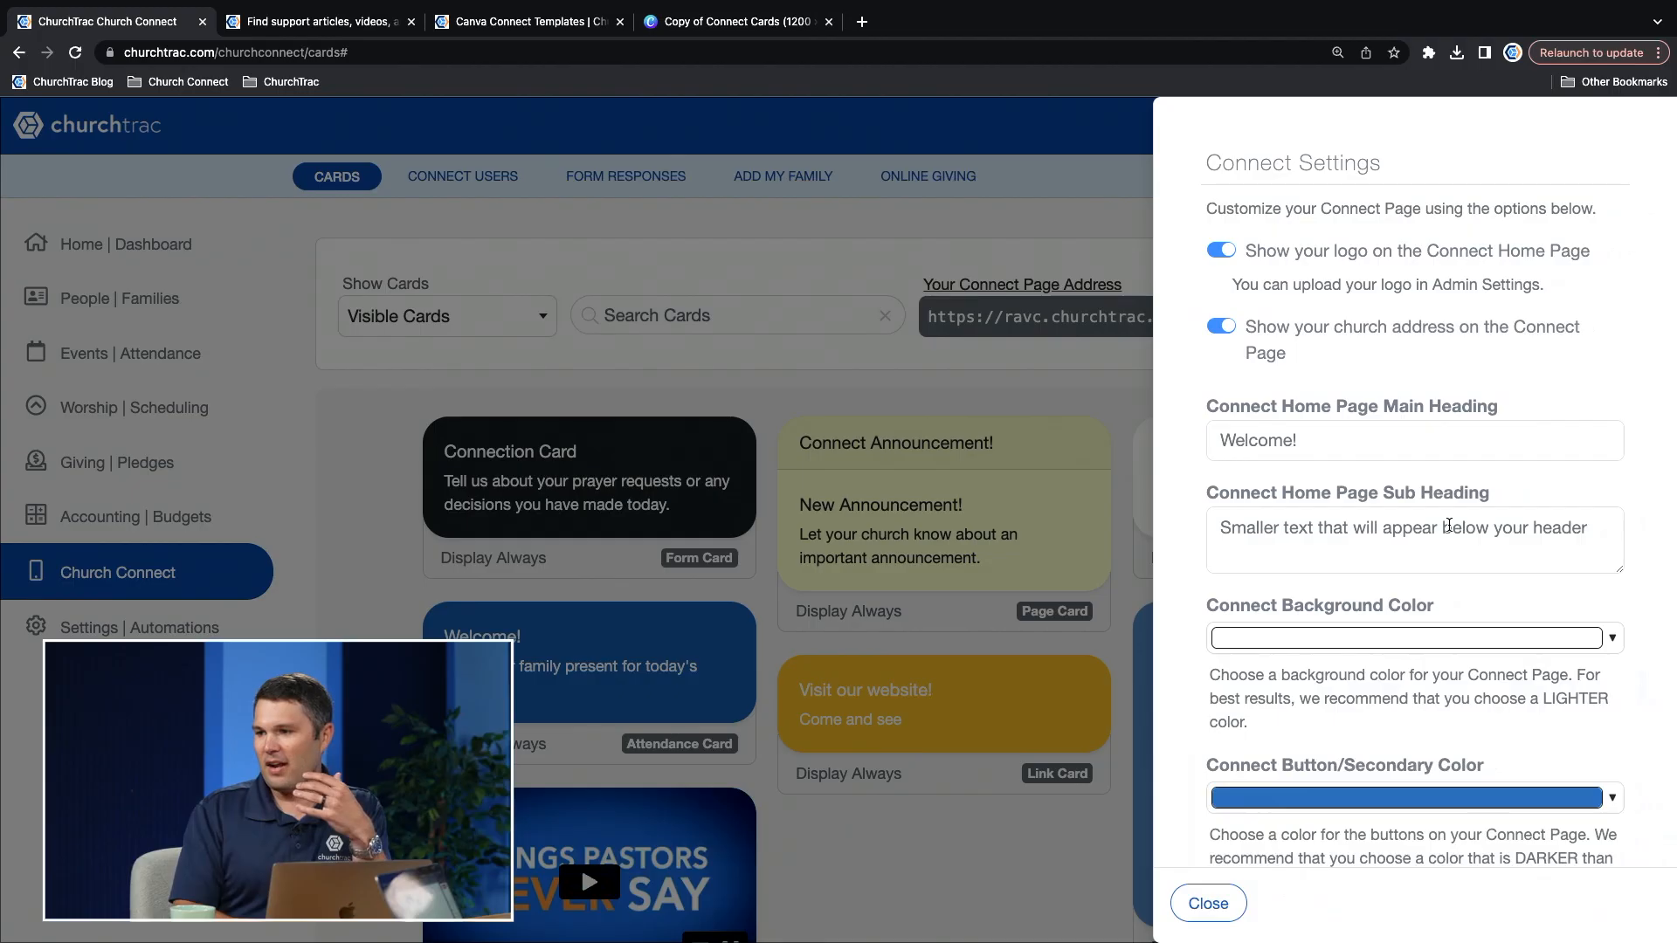
pyautogui.scroll(-8, 1449, 524)
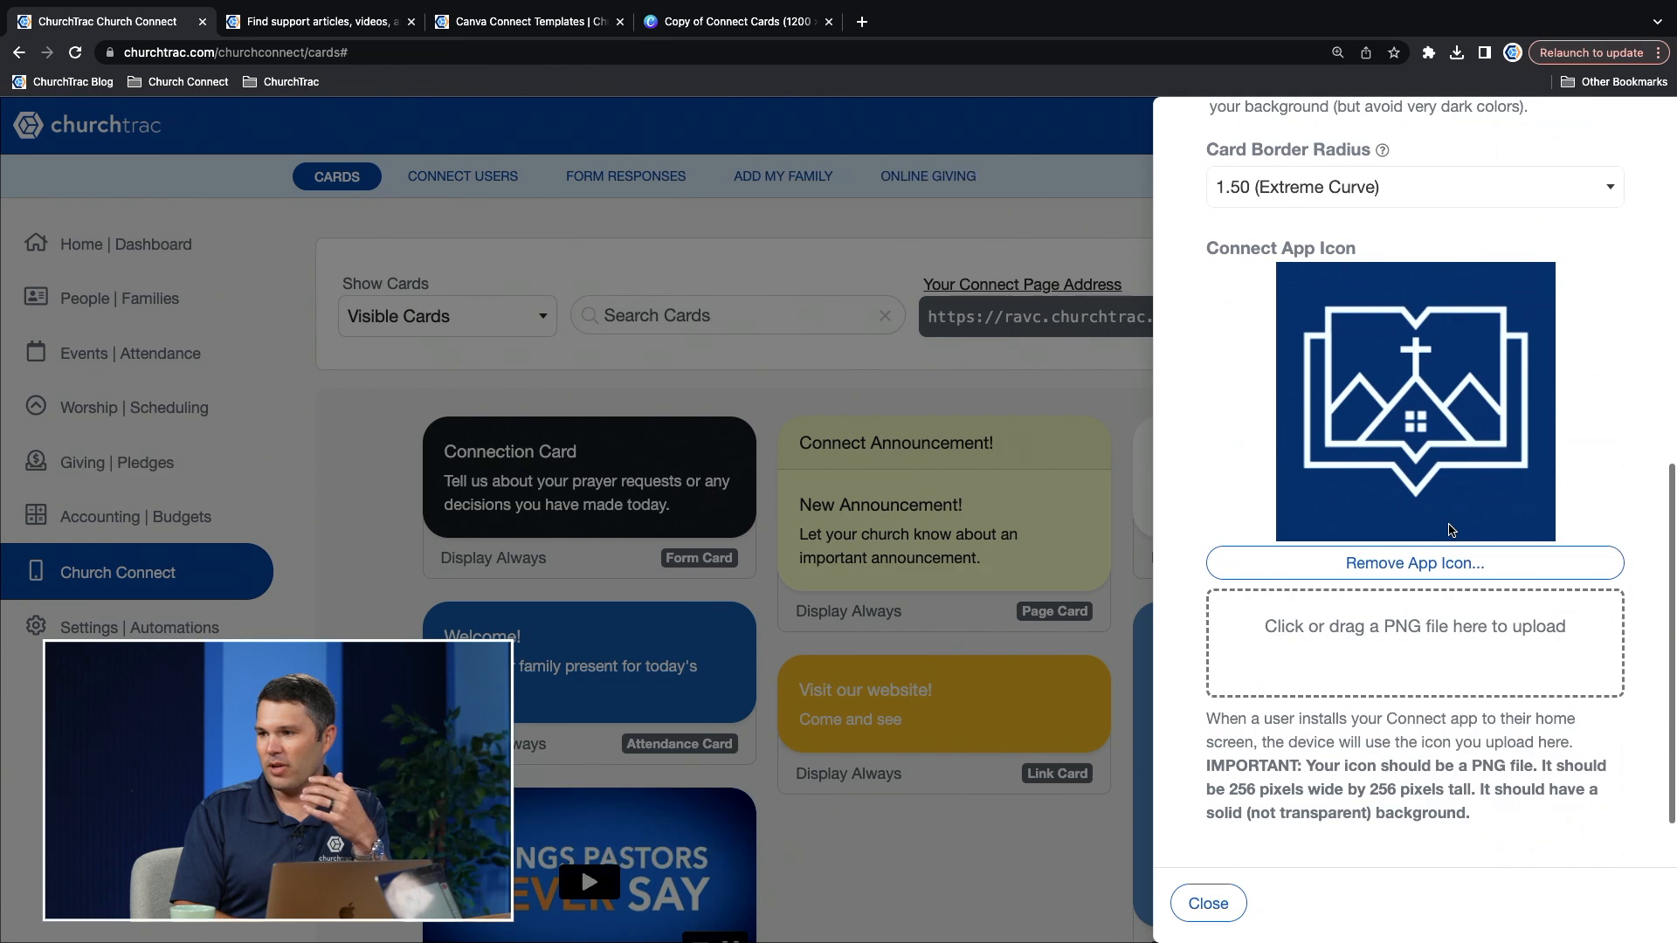
pyautogui.click(1208, 904)
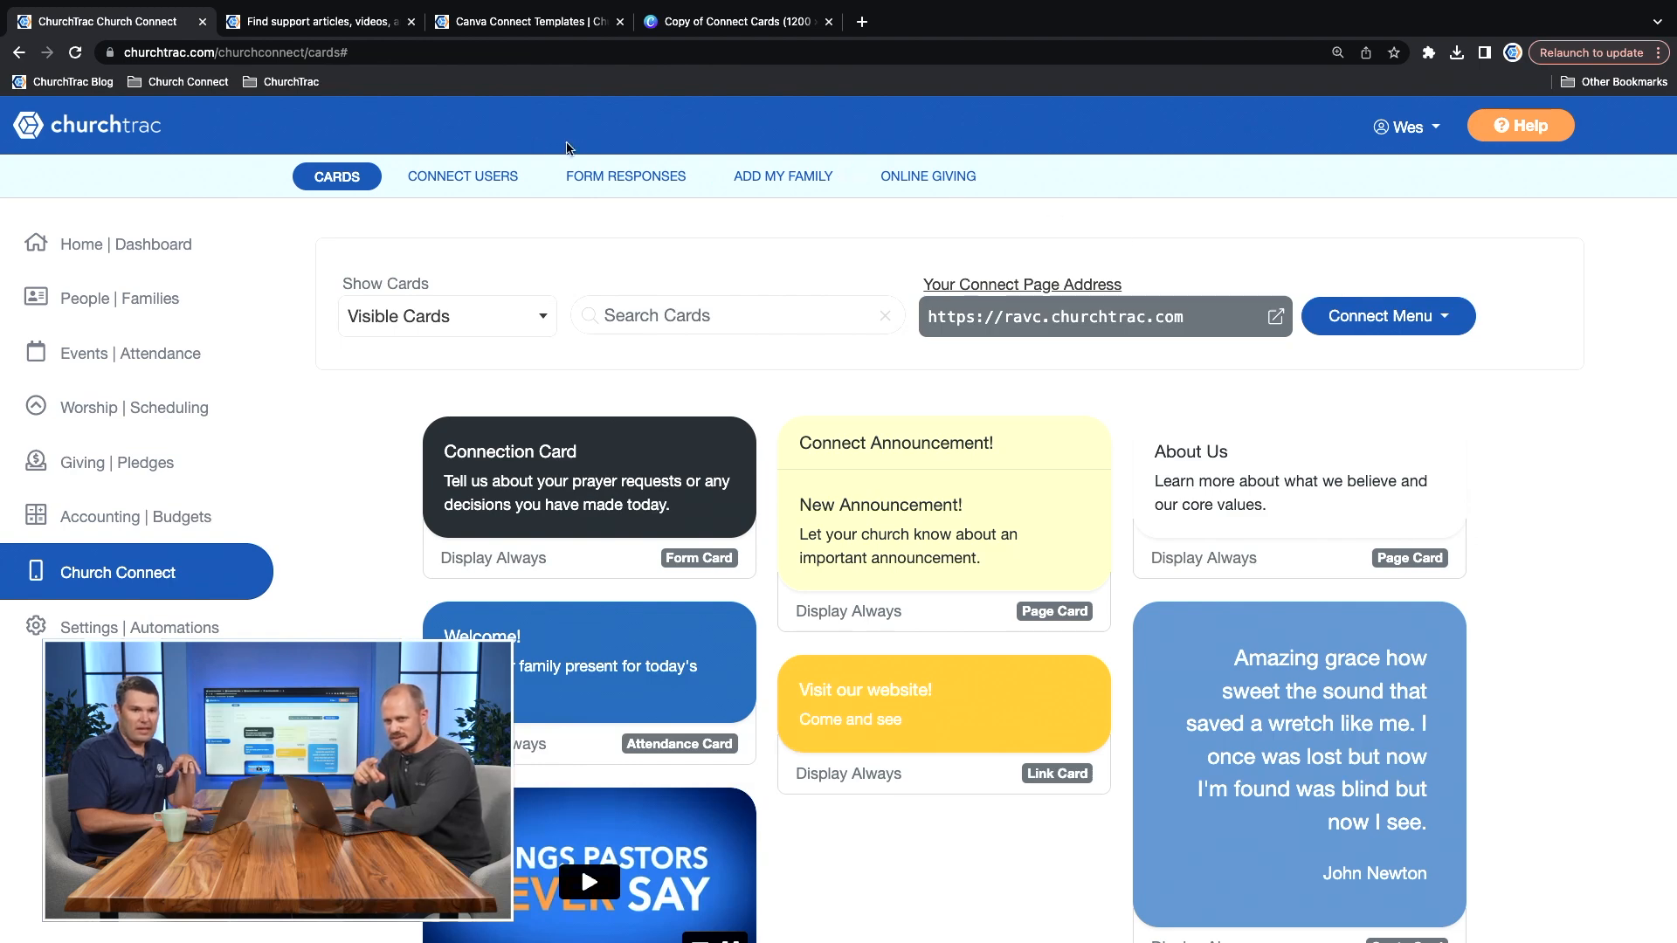
# Step: Switch to Connect Users and open the Church Connect user settings
pyautogui.click(483, 178)
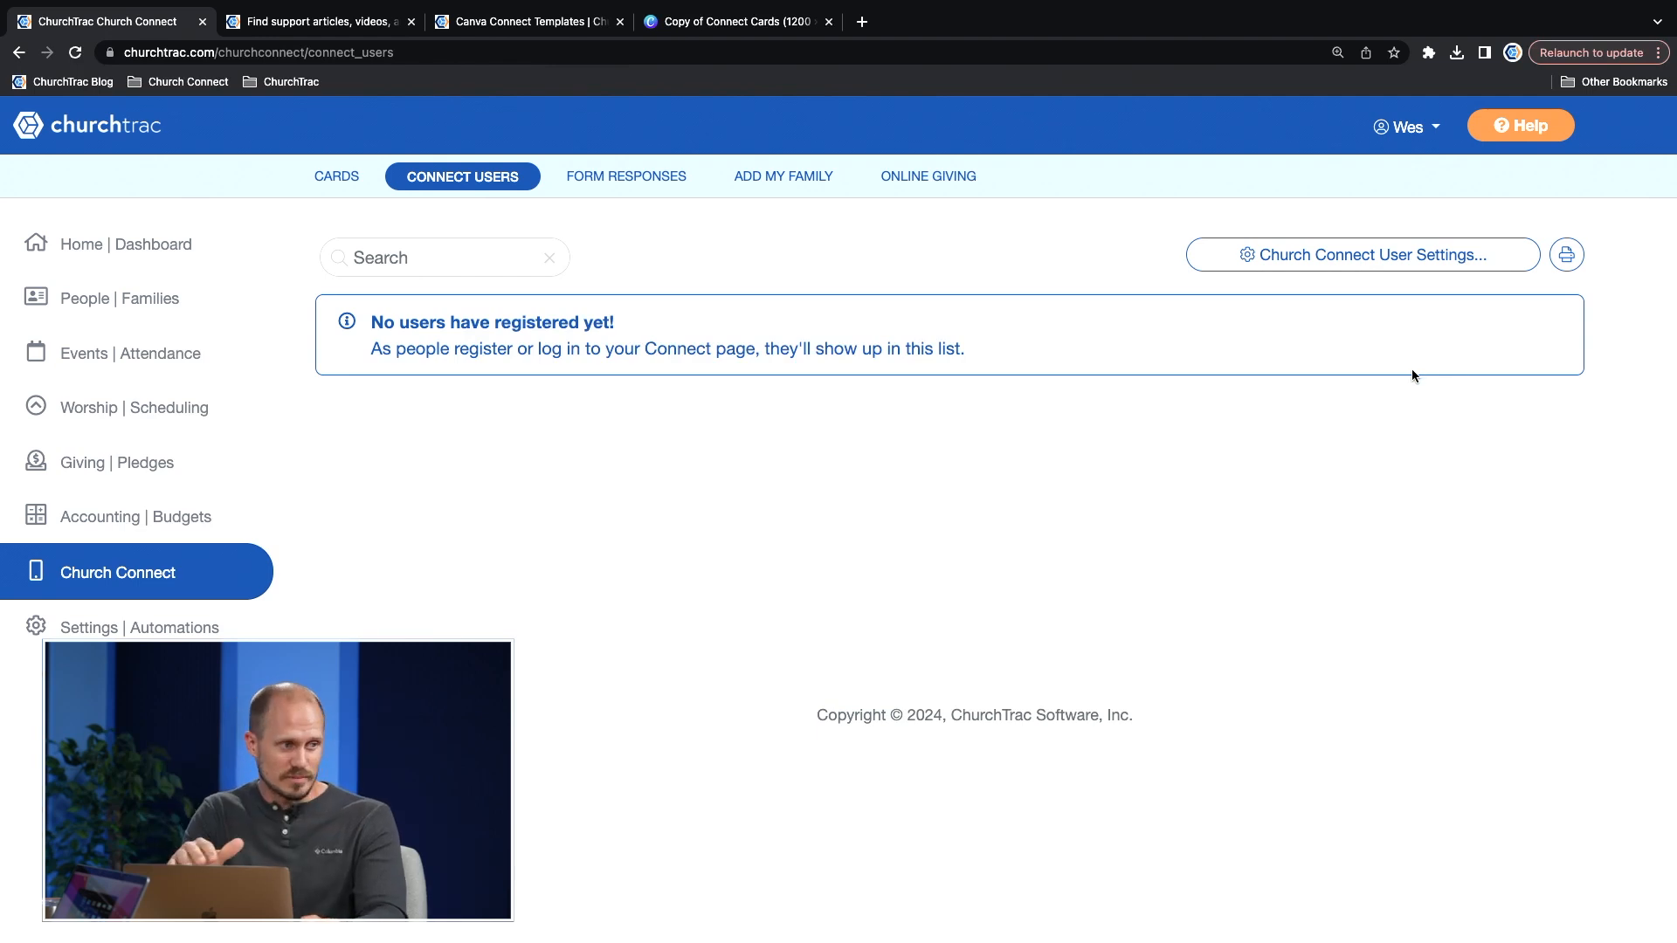
pyautogui.click(1424, 264)
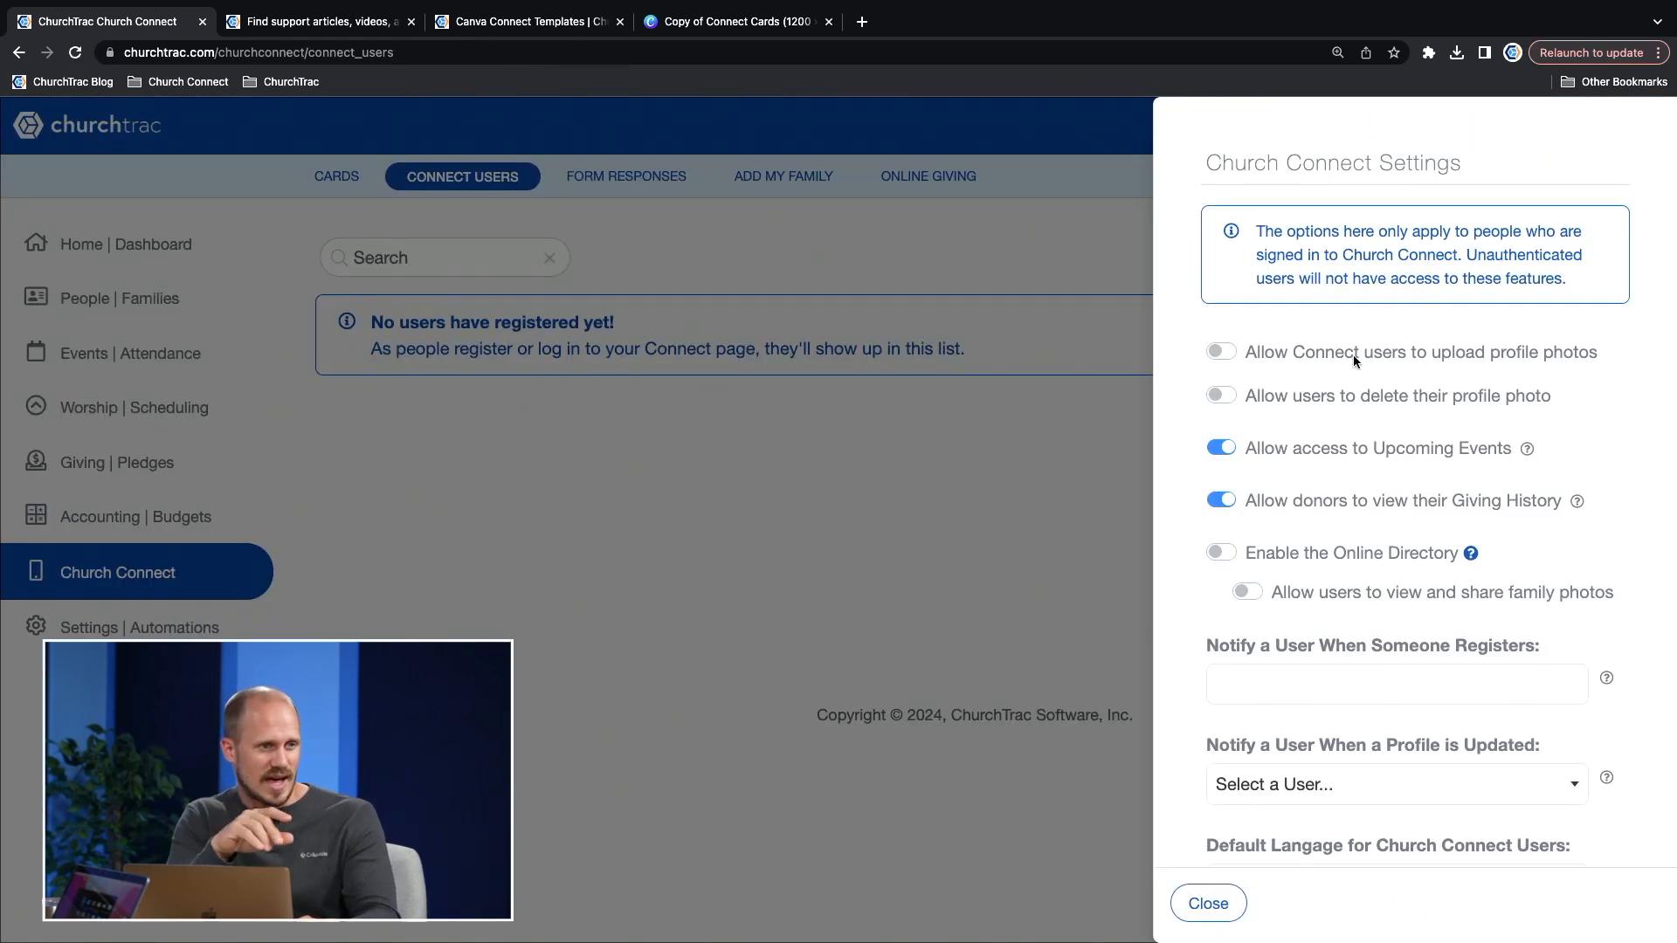
pyautogui.scroll(-1, 1387, 456)
pyautogui.scroll(1, 1389, 463)
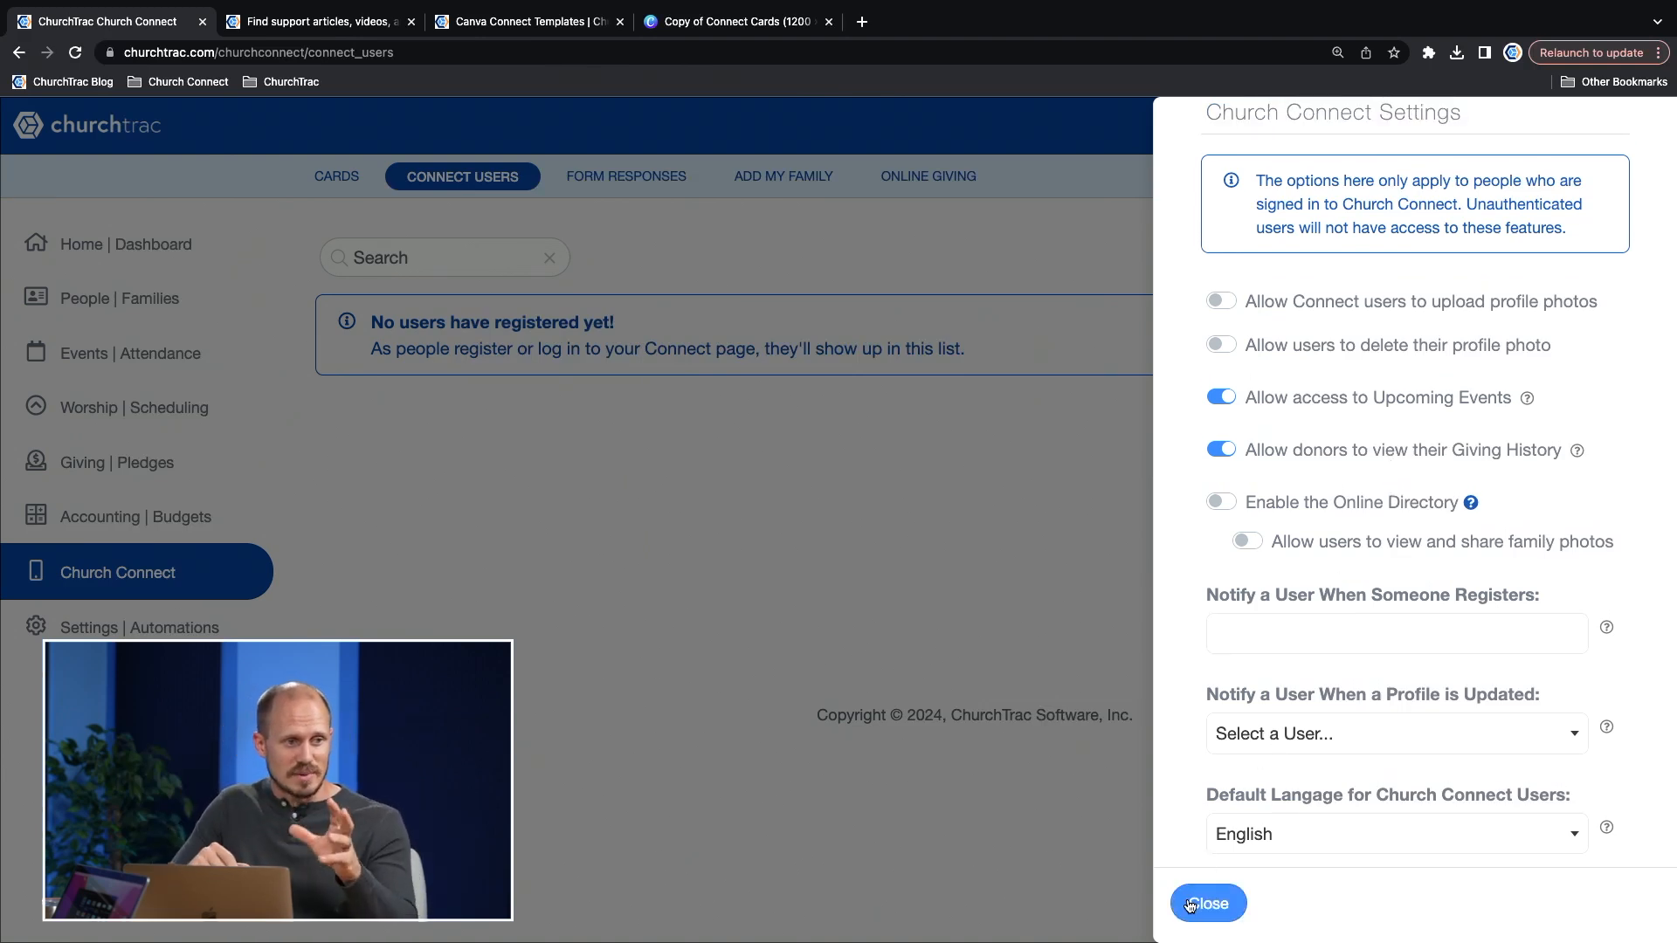
pyautogui.scroll(-2, 1392, 737)
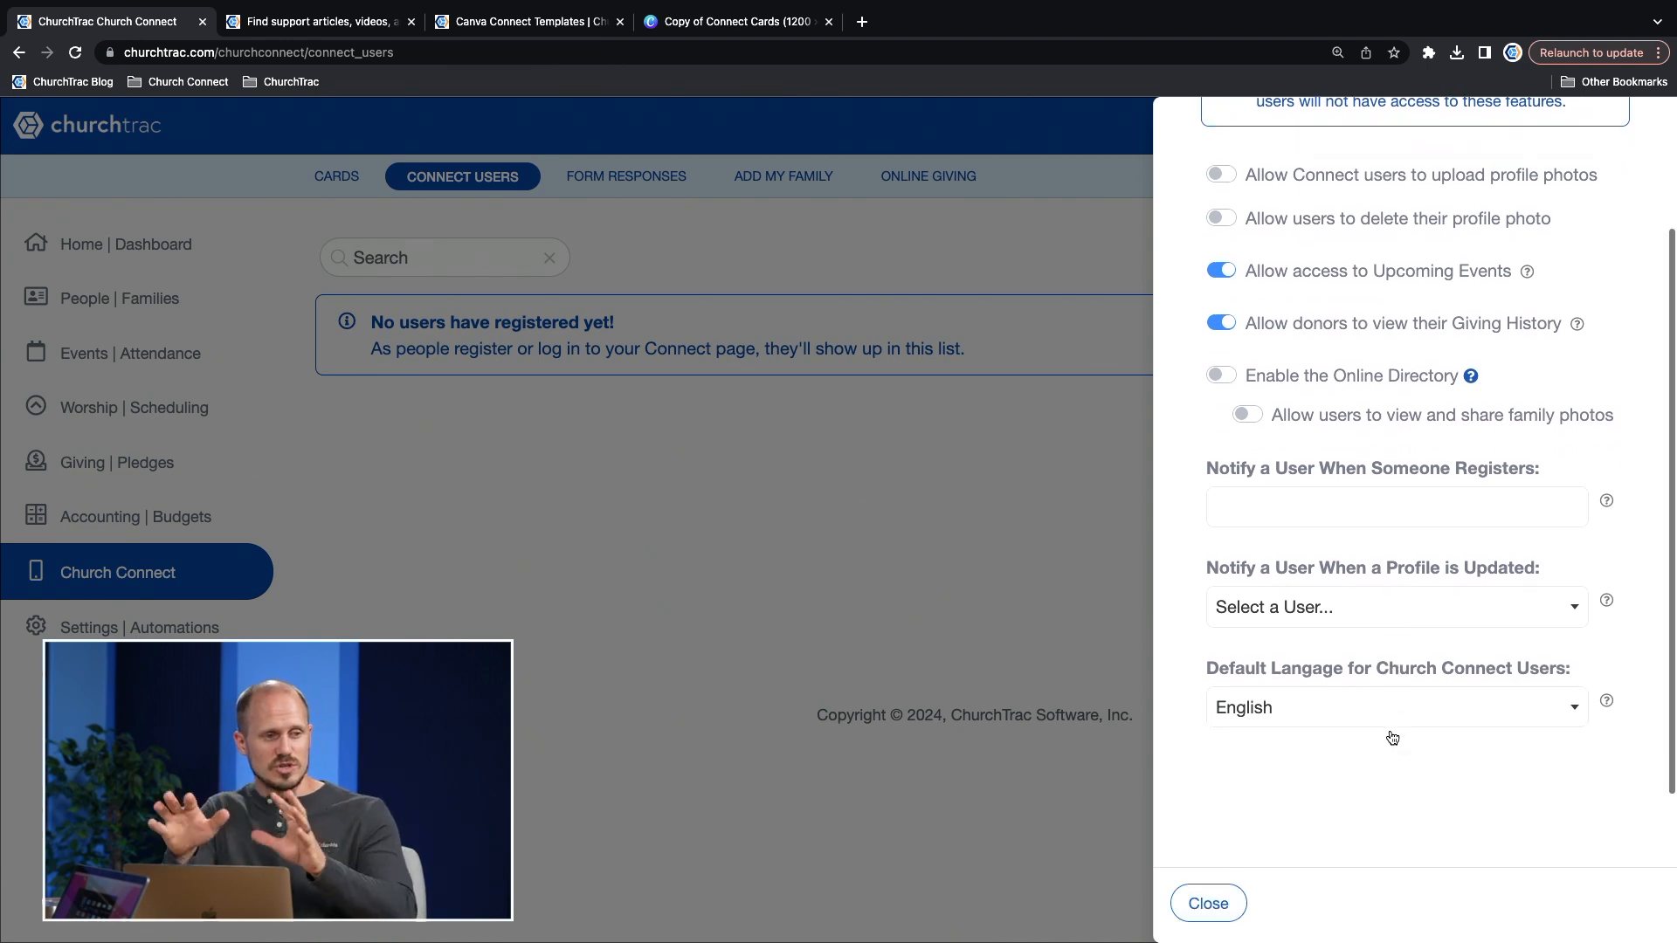
# Step: Check the profile-update and registration notification options unchanged, then close the user settings
pyautogui.click(1450, 599)
pyautogui.click(1448, 600)
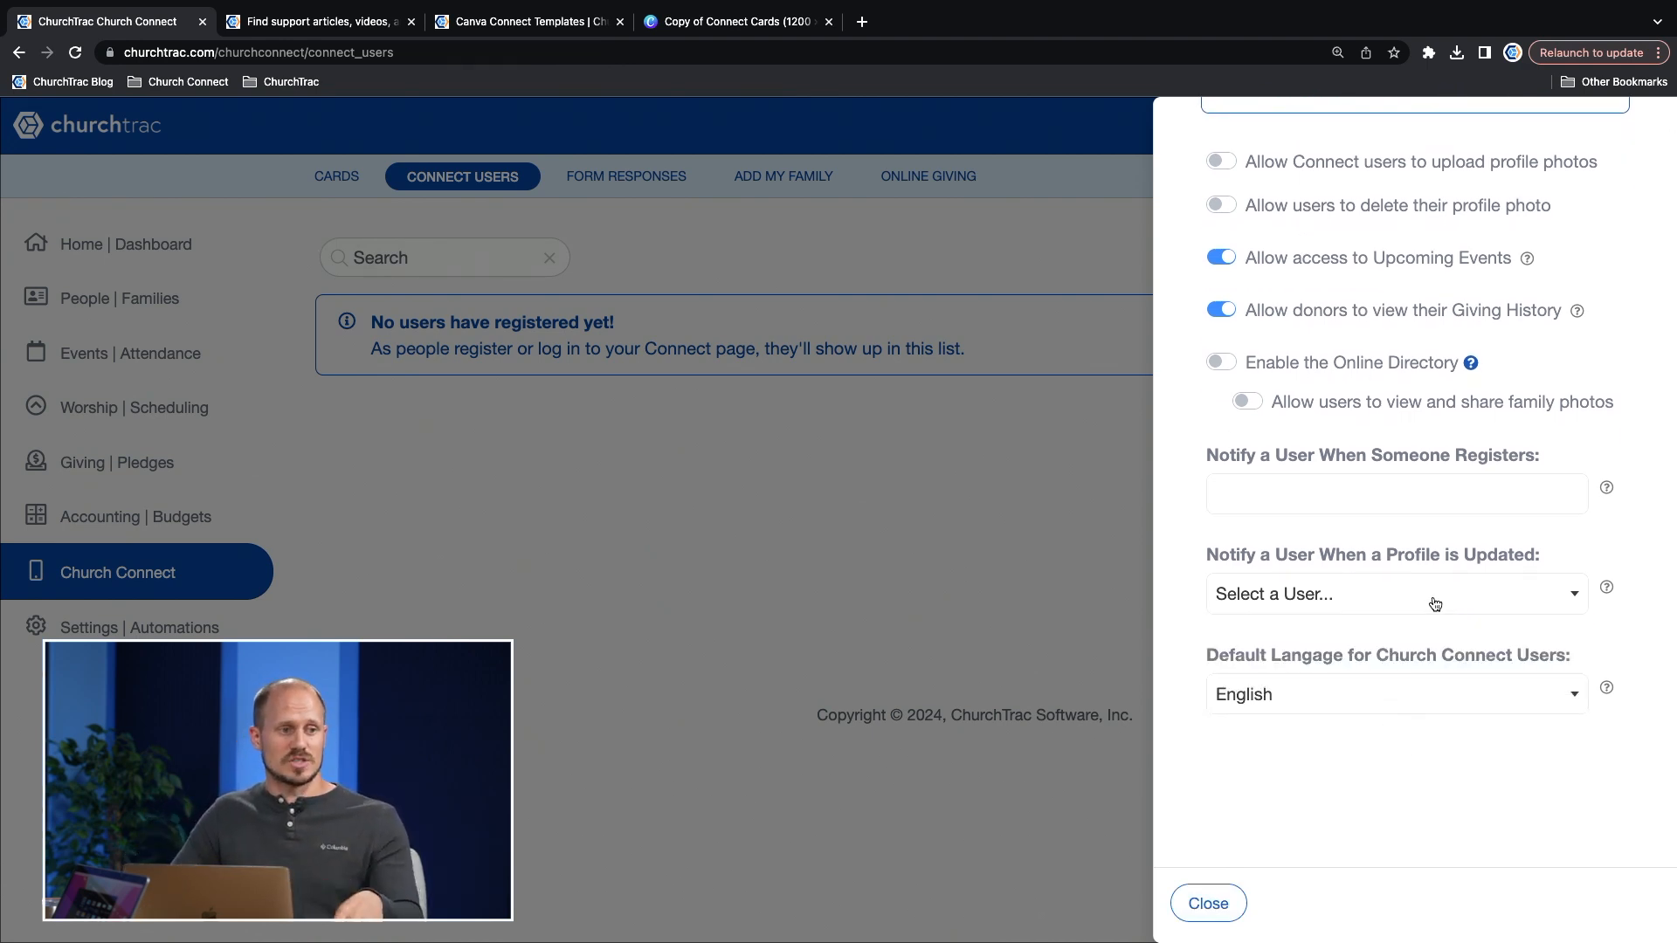
pyautogui.click(1465, 493)
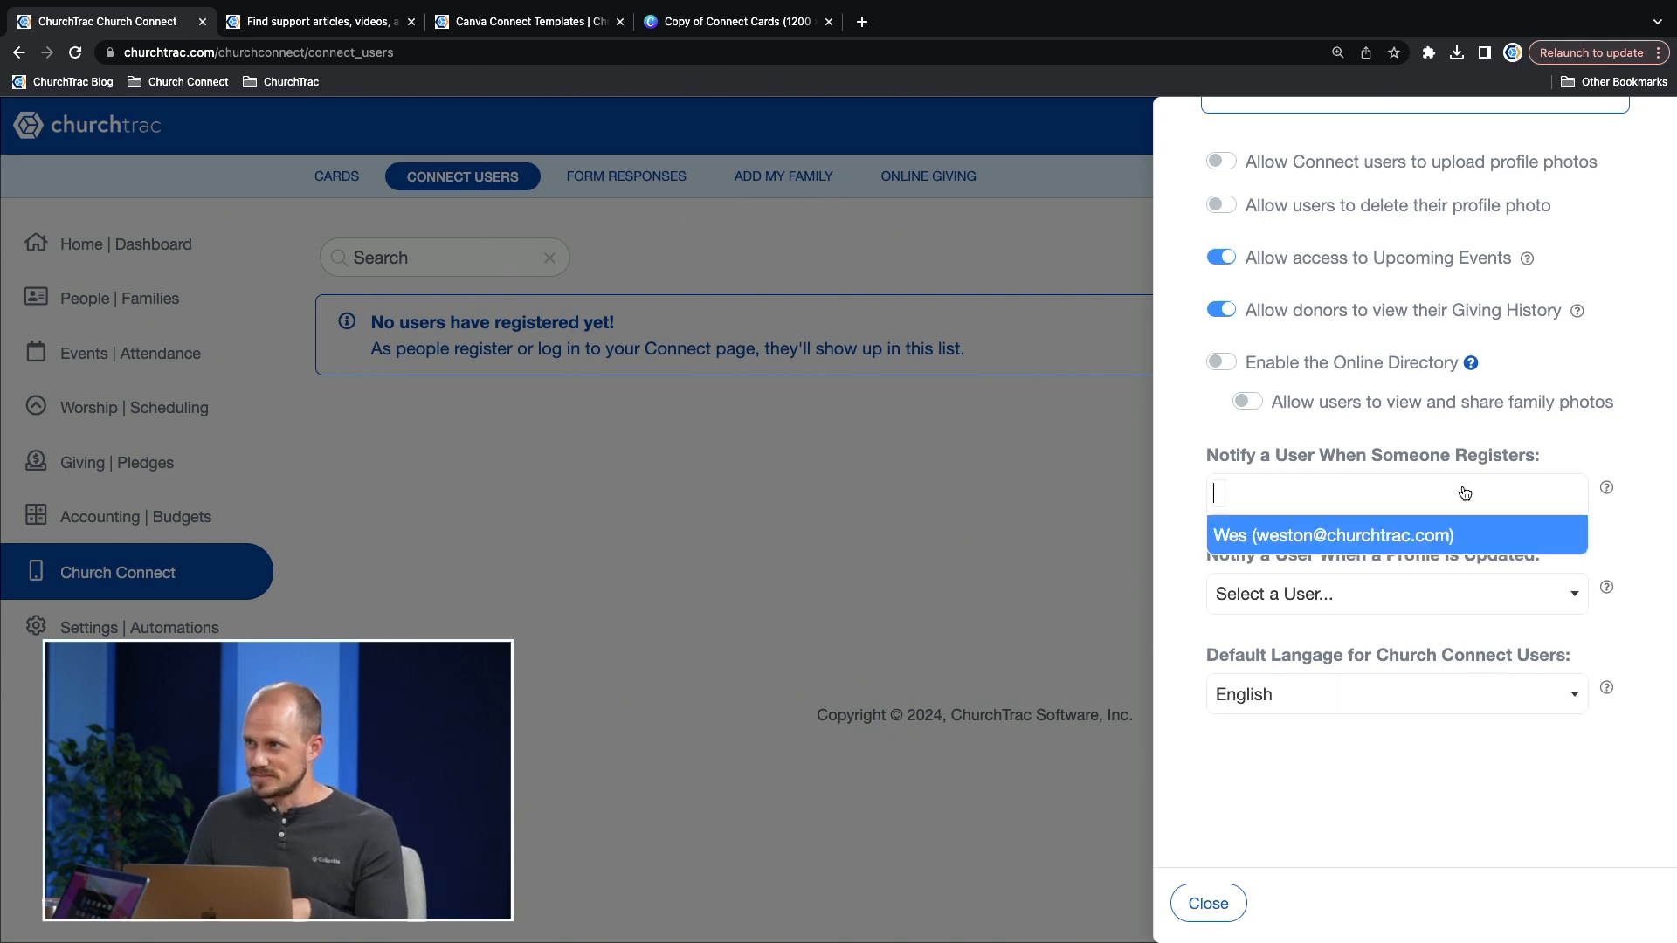
pyautogui.click(1472, 500)
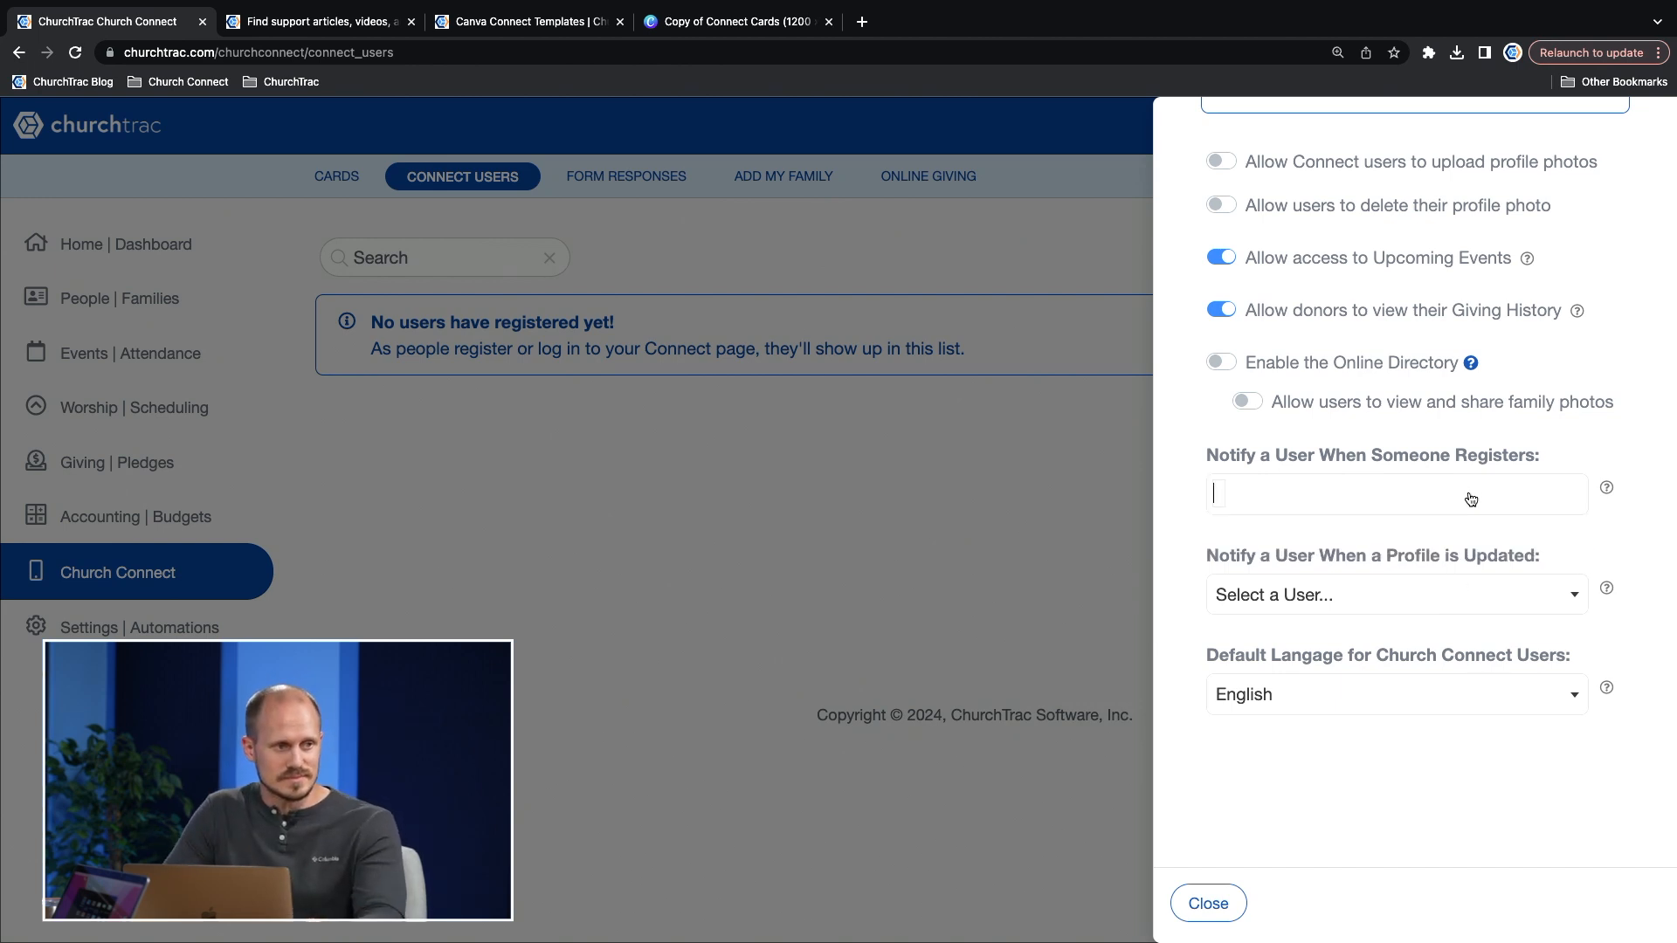
pyautogui.click(1208, 903)
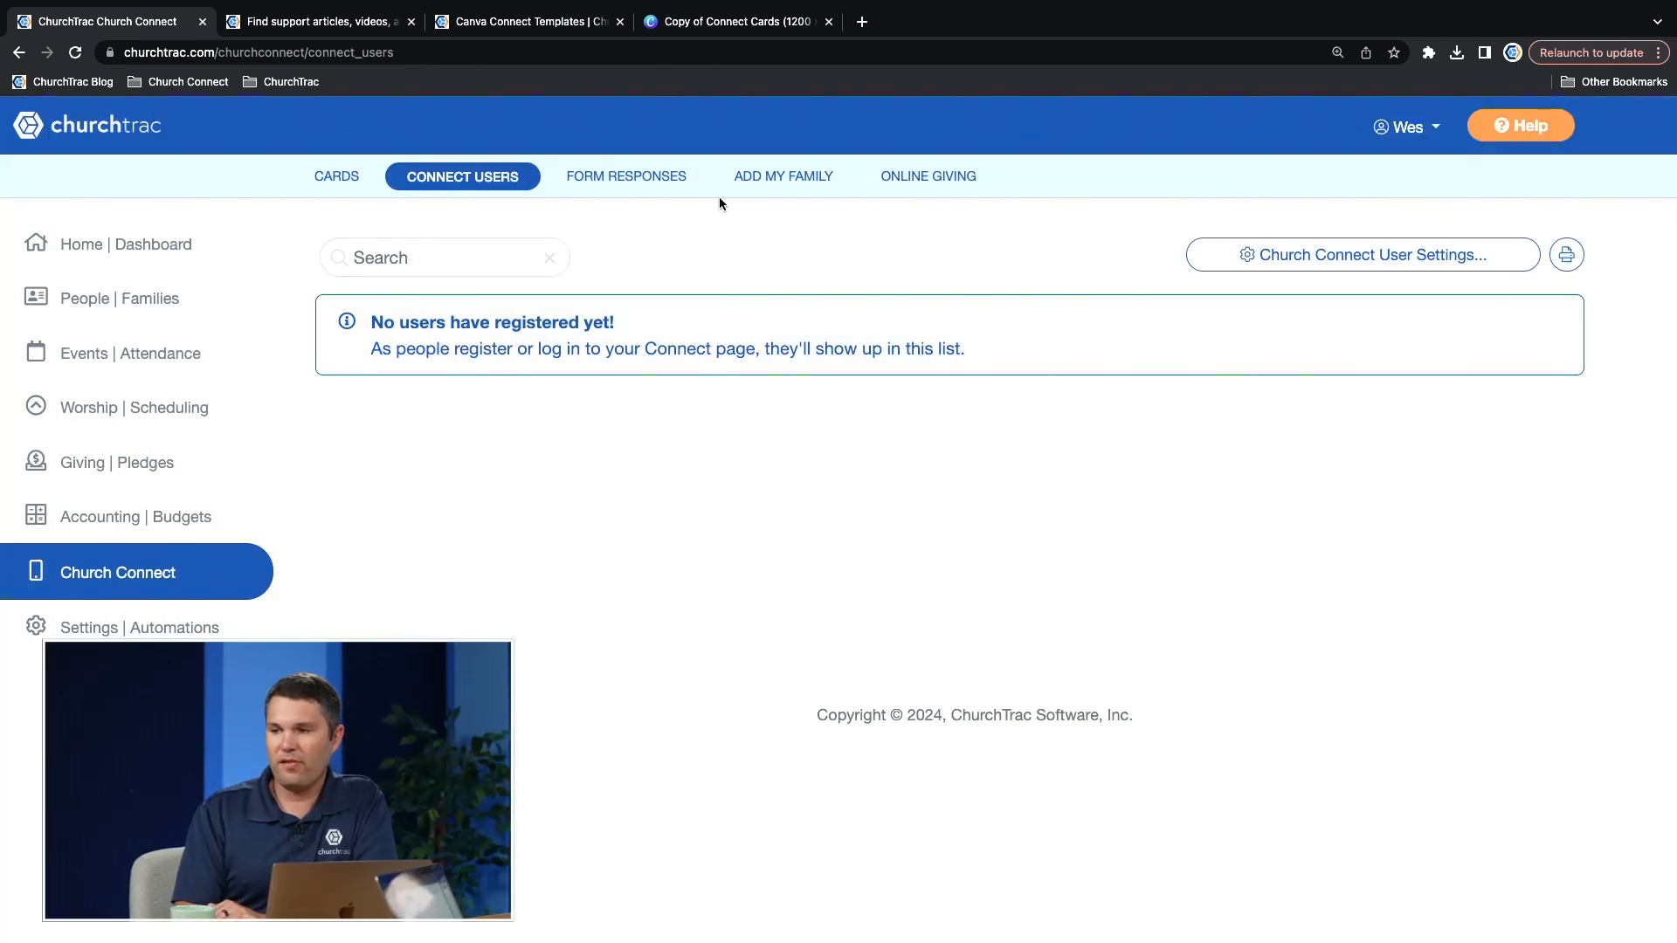
# Step: Visit the Form Responses page and then the Add My Family page
pyautogui.click(628, 186)
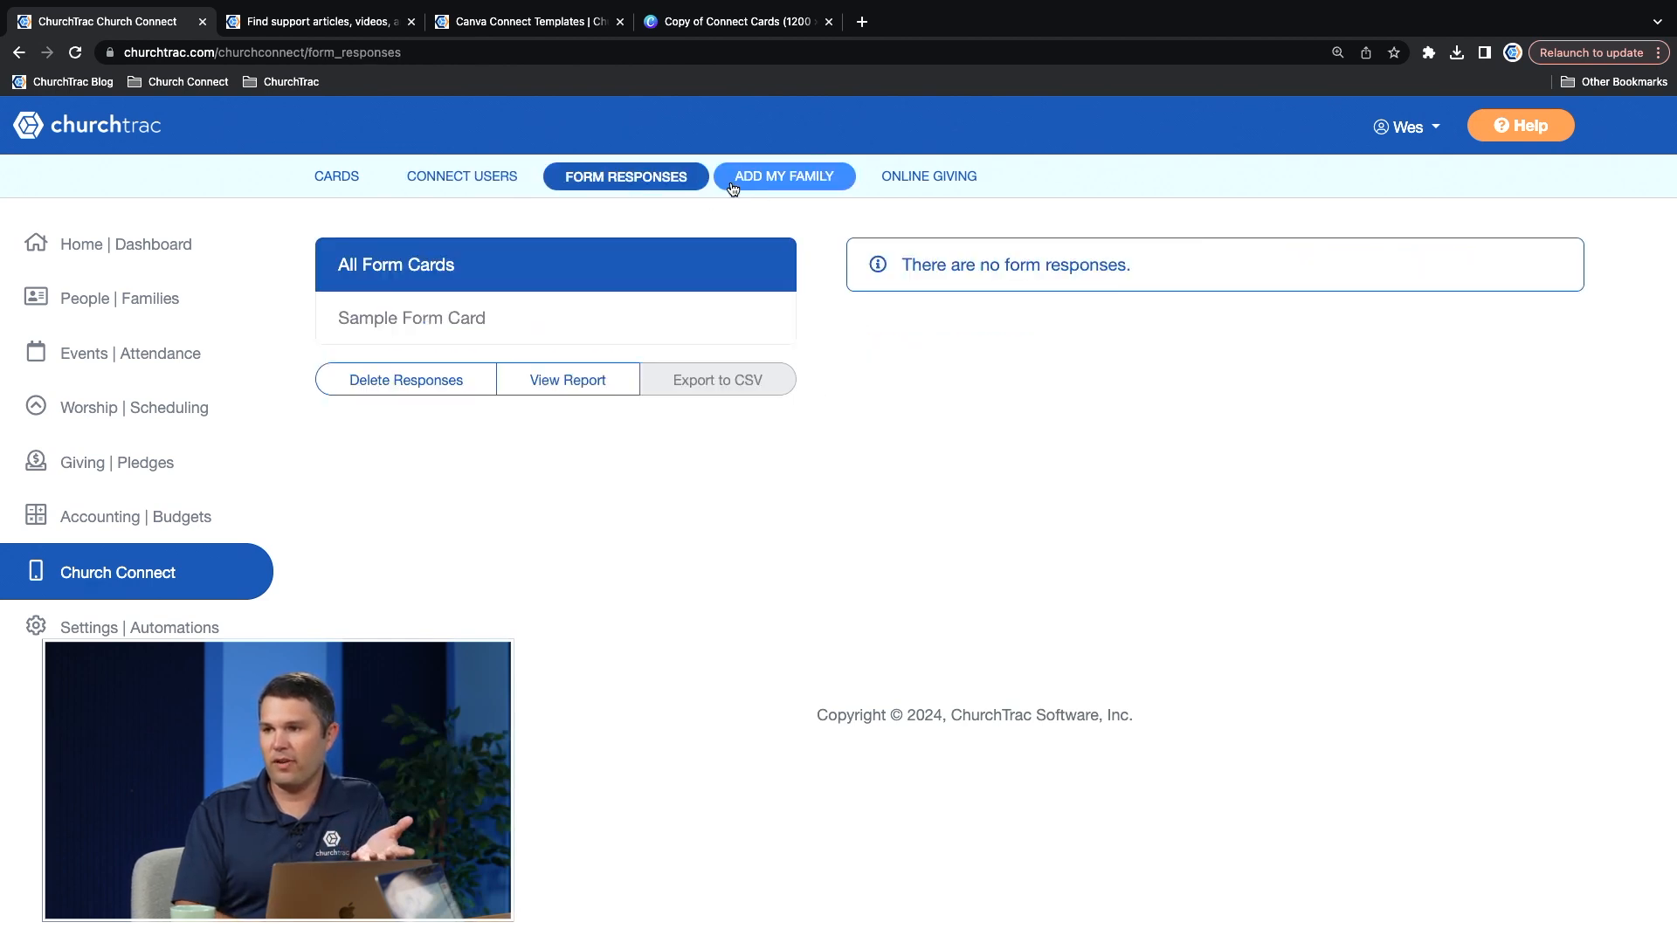
pyautogui.click(780, 183)
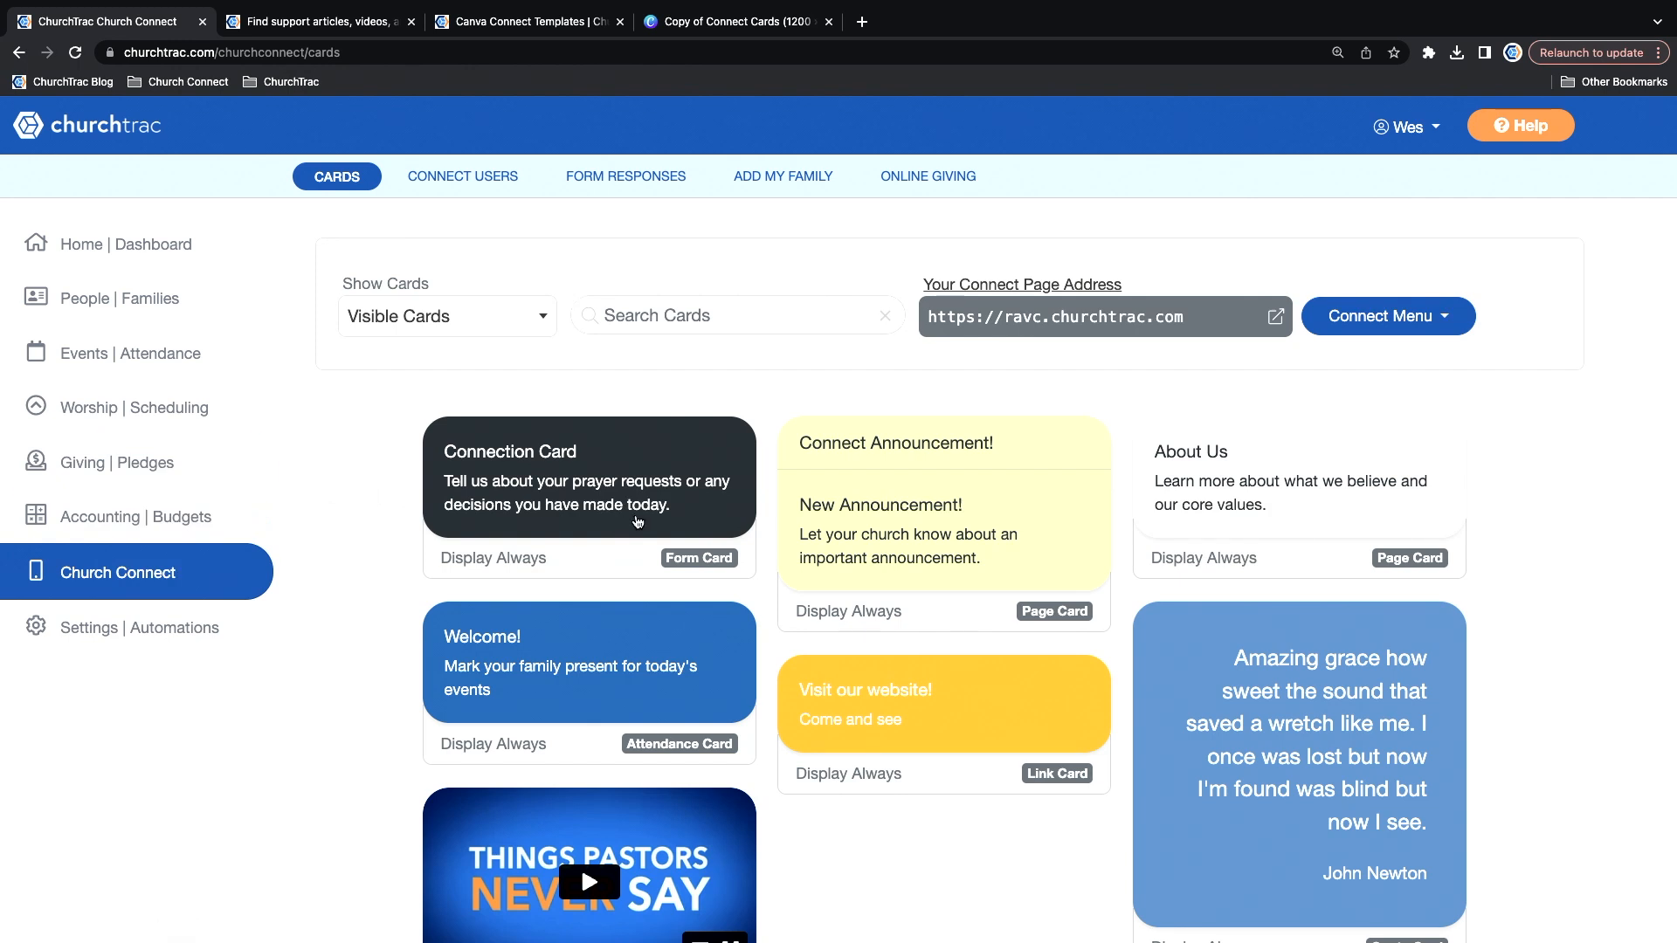
# Step: Start adding a card from the Connect menu and pick Form Card as its type
pyautogui.click(1448, 327)
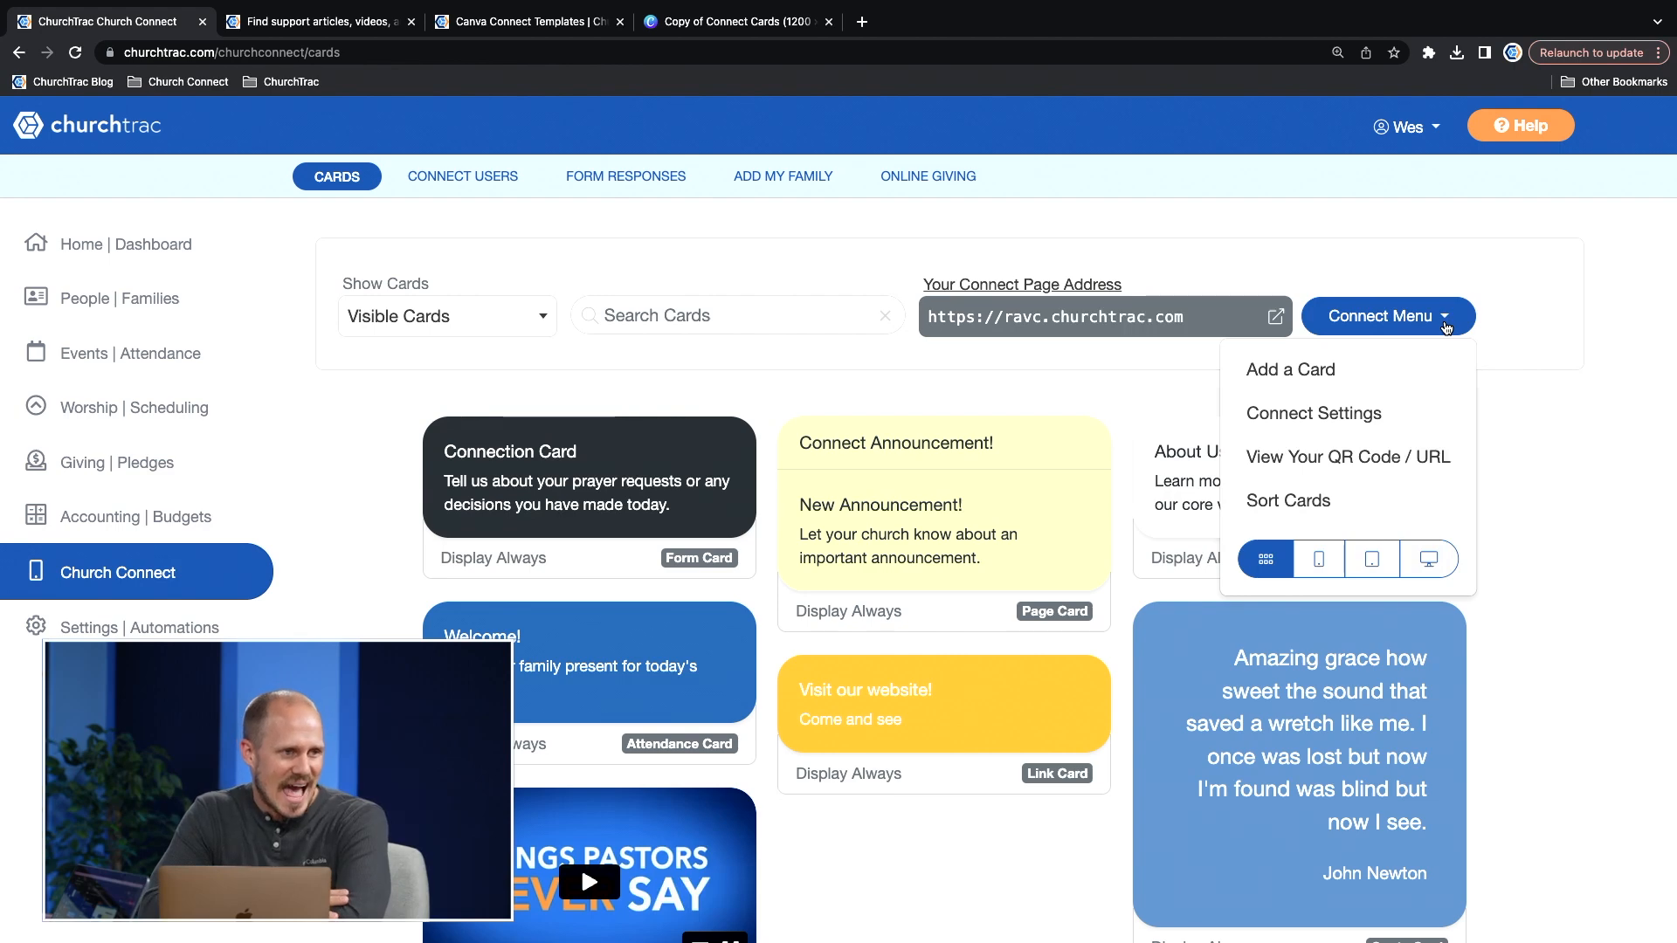
pyautogui.click(1280, 370)
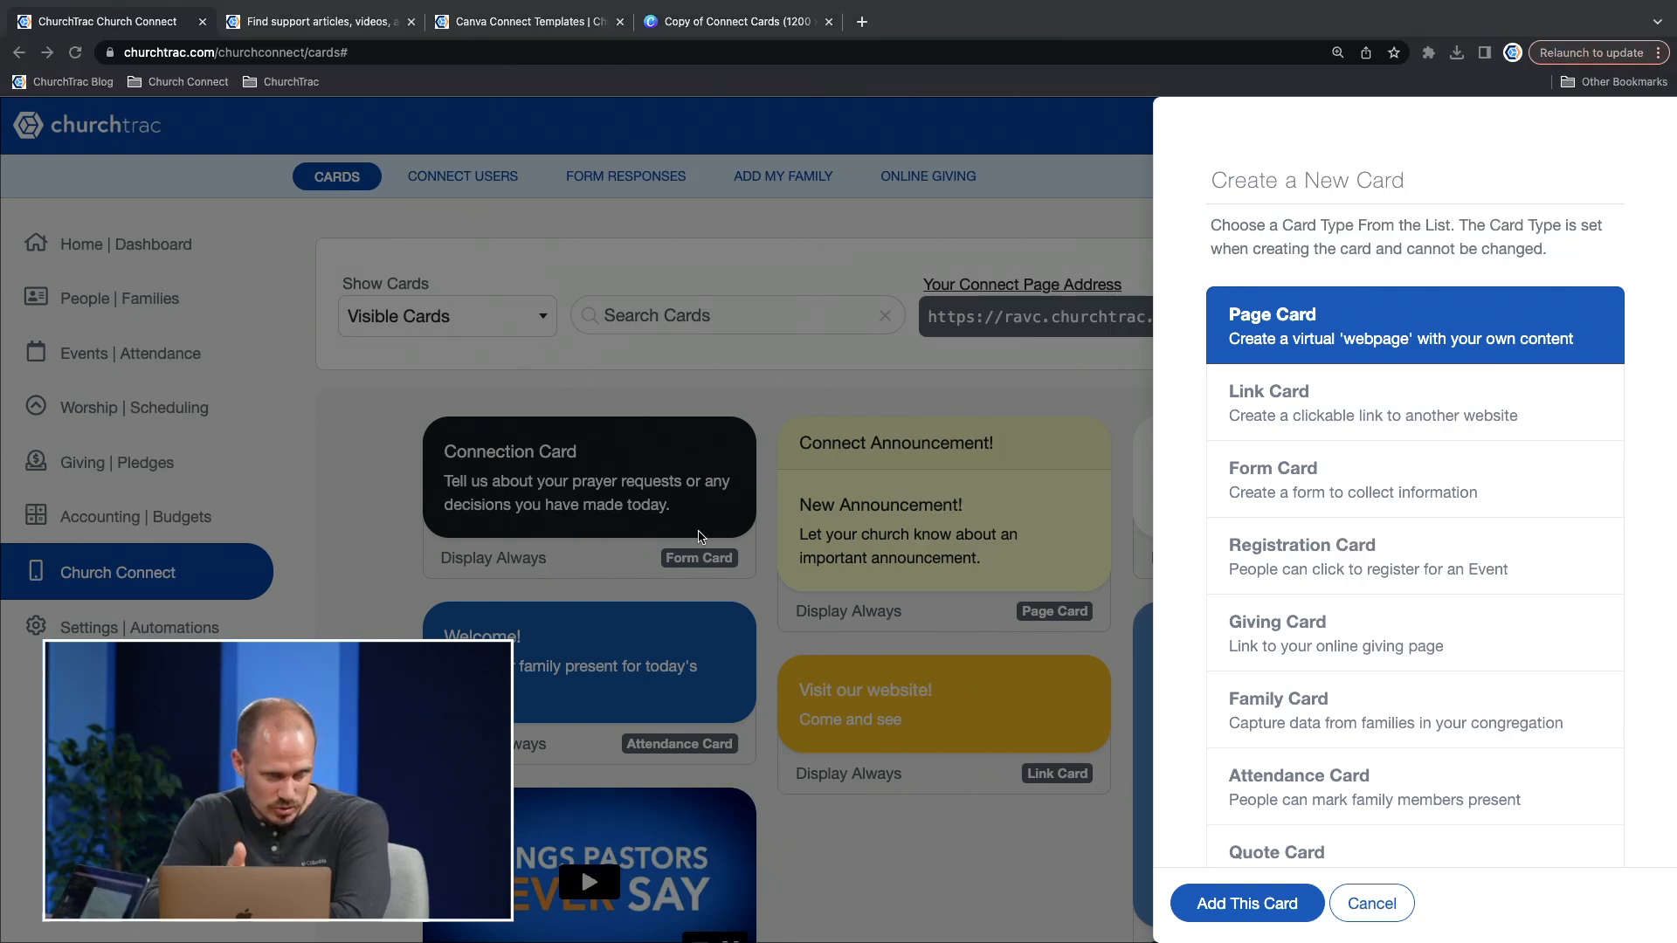
pyautogui.scroll(-3, 1345, 595)
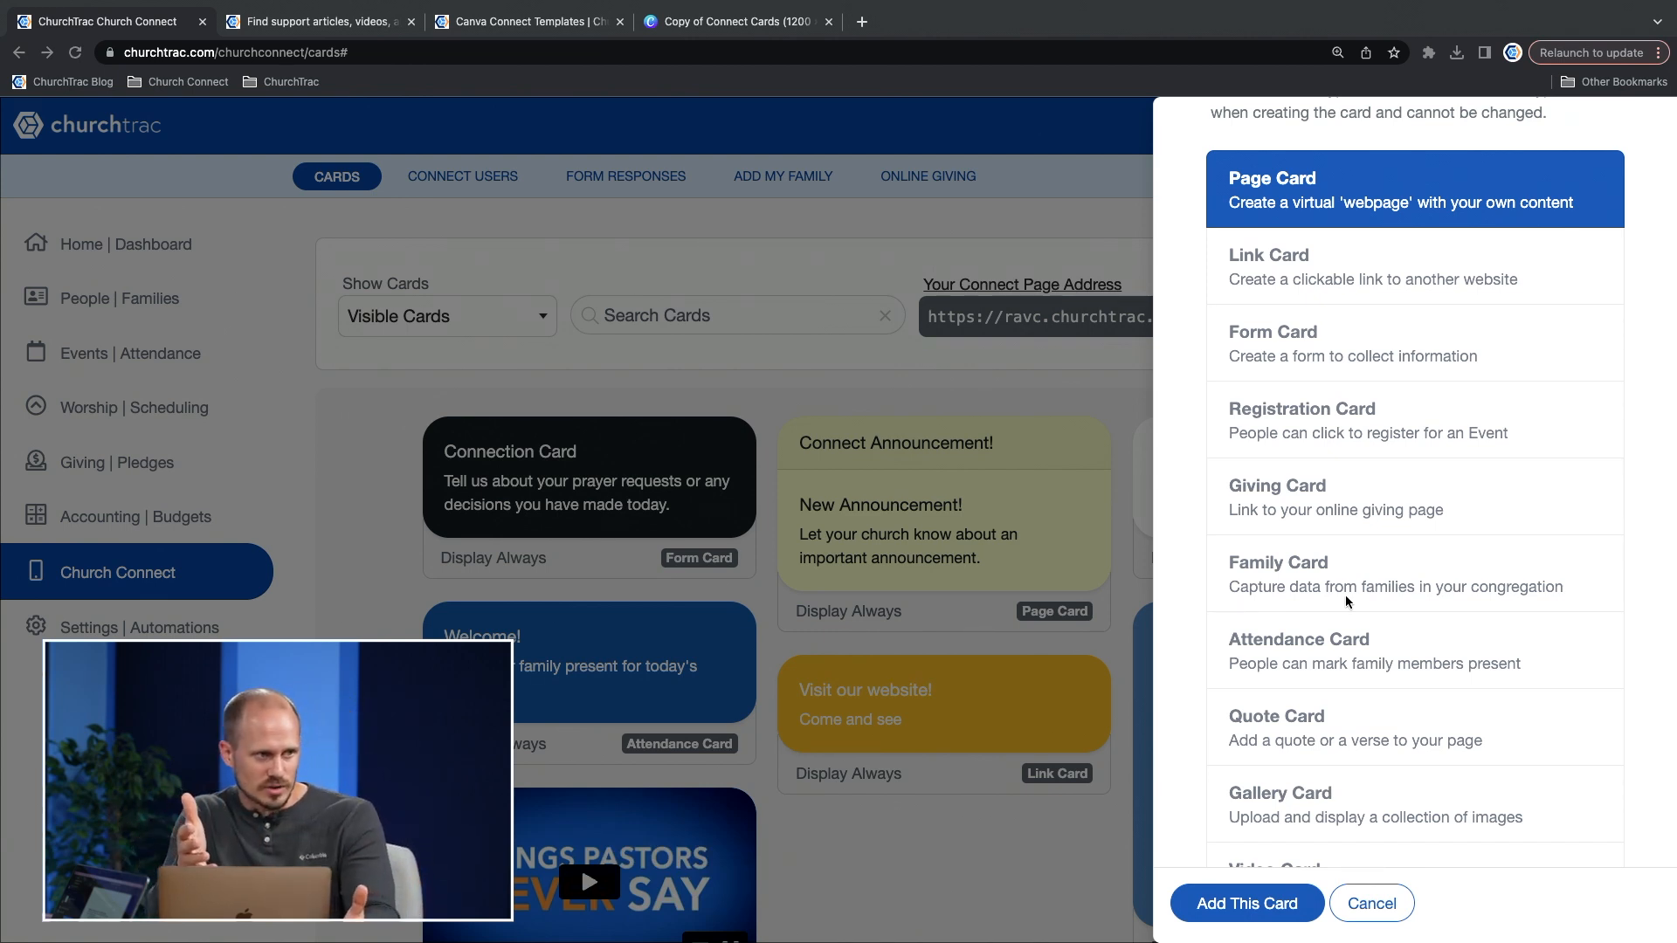
pyautogui.scroll(1, 1345, 598)
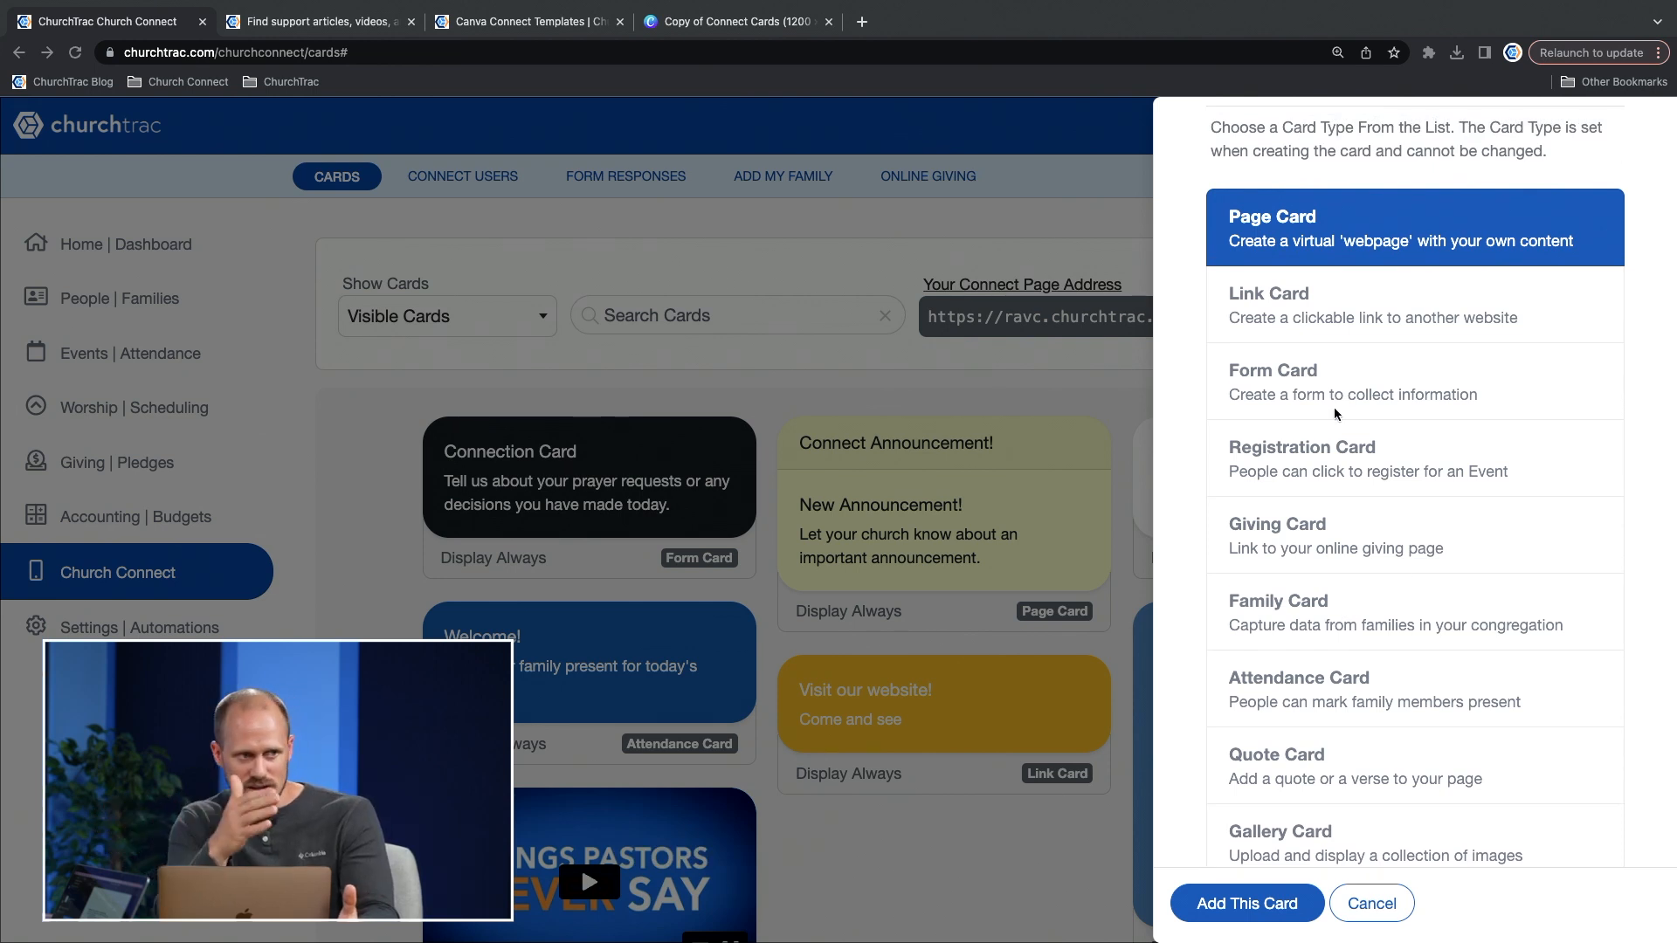
pyautogui.click(1290, 392)
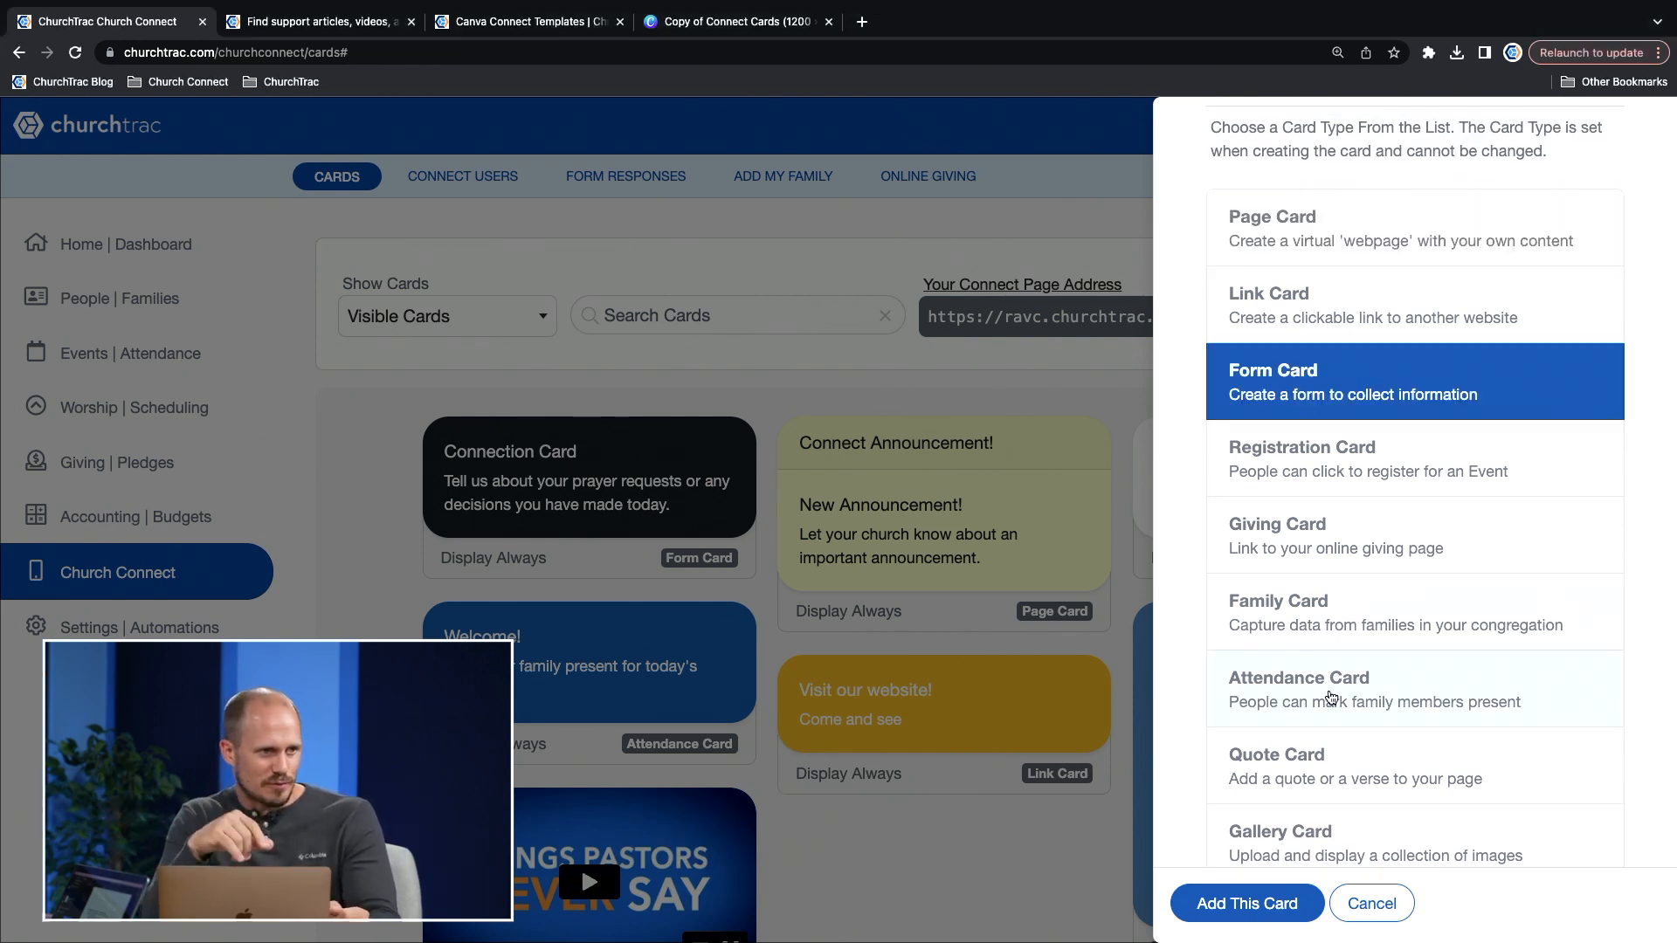
# Step: Create the Form Card, rename it 'Form', and open its Form Questions editor
pyautogui.click(1249, 902)
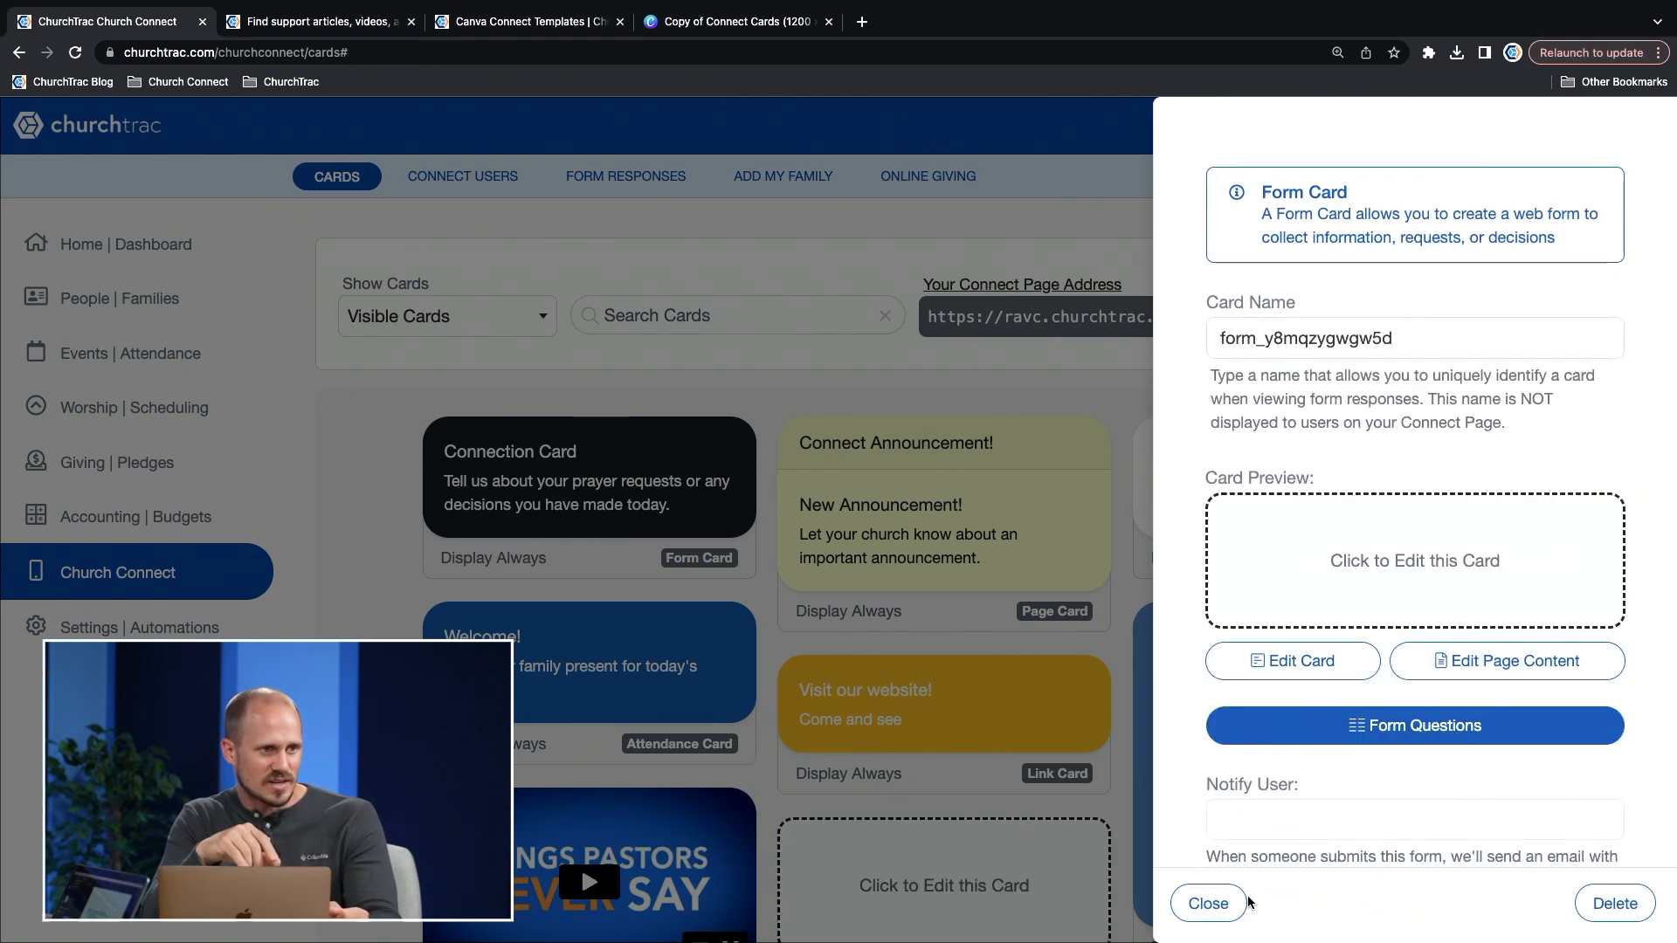
pyautogui.doubleClick(1368, 338)
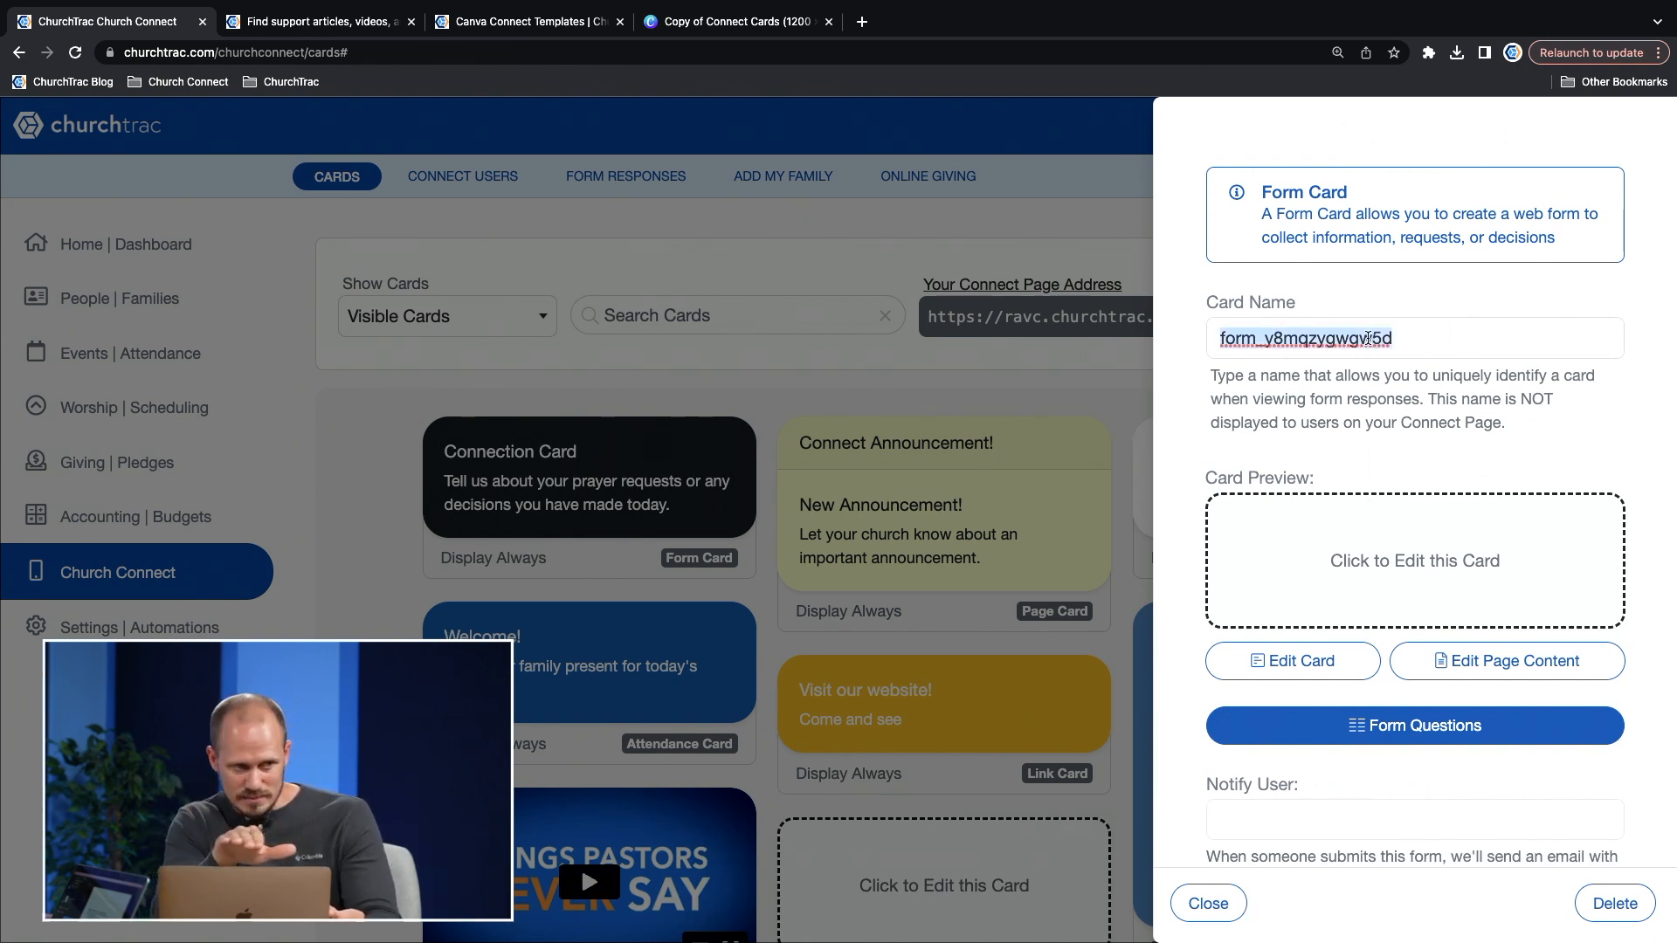
pyautogui.write('Form')
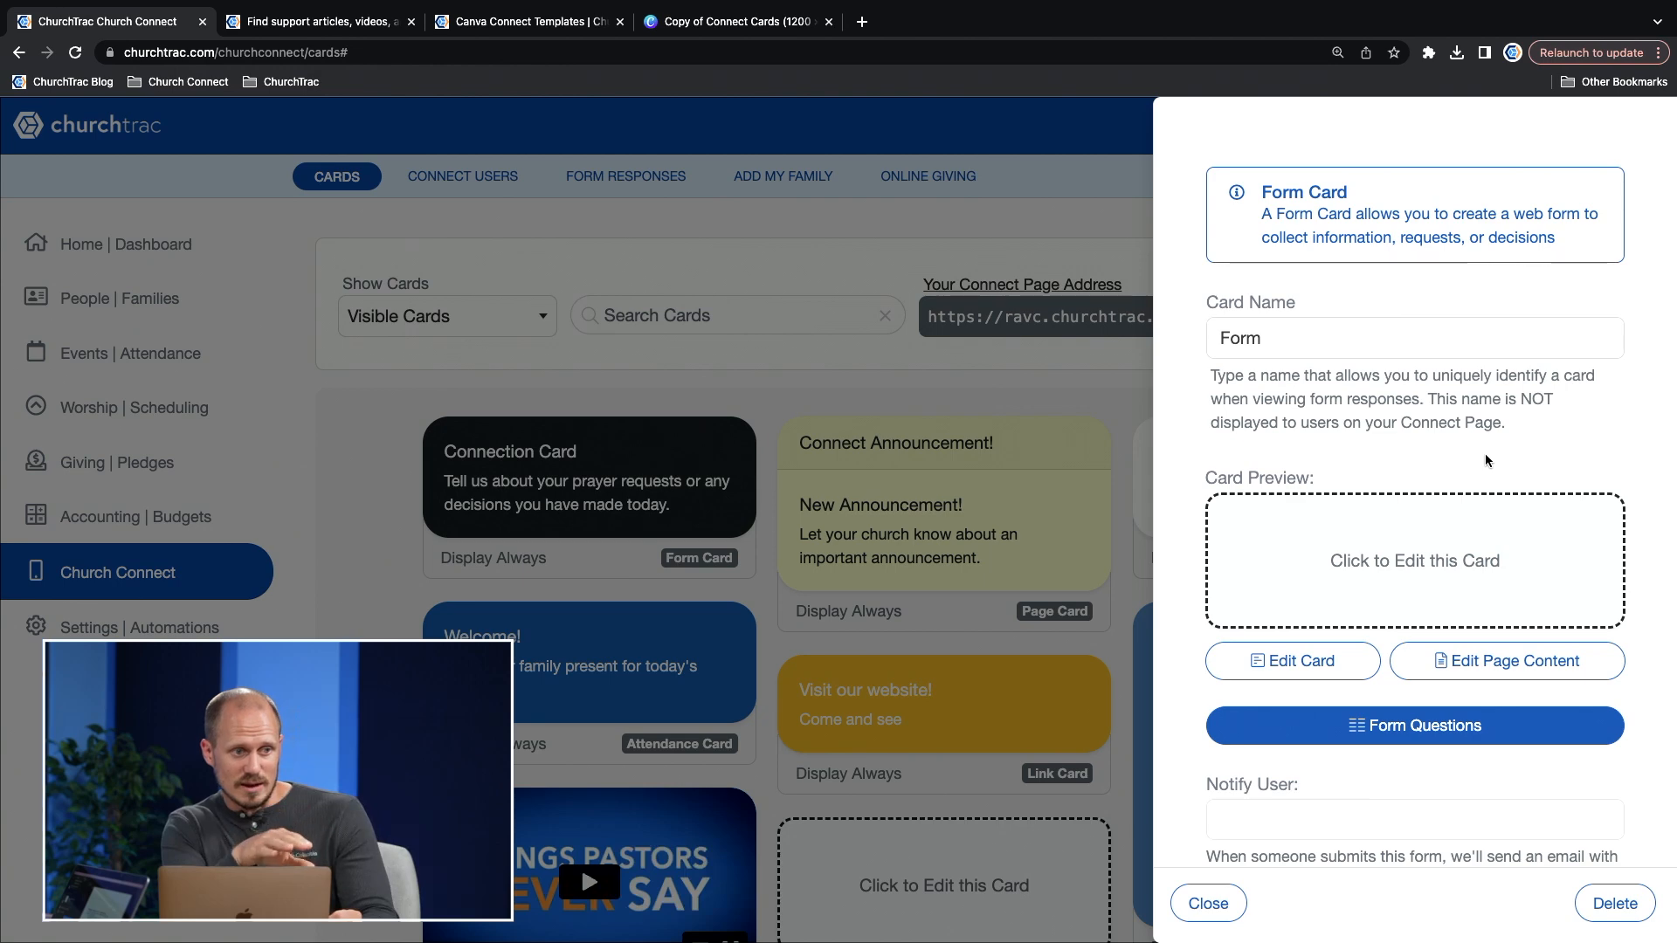
pyautogui.scroll(-2, 1487, 460)
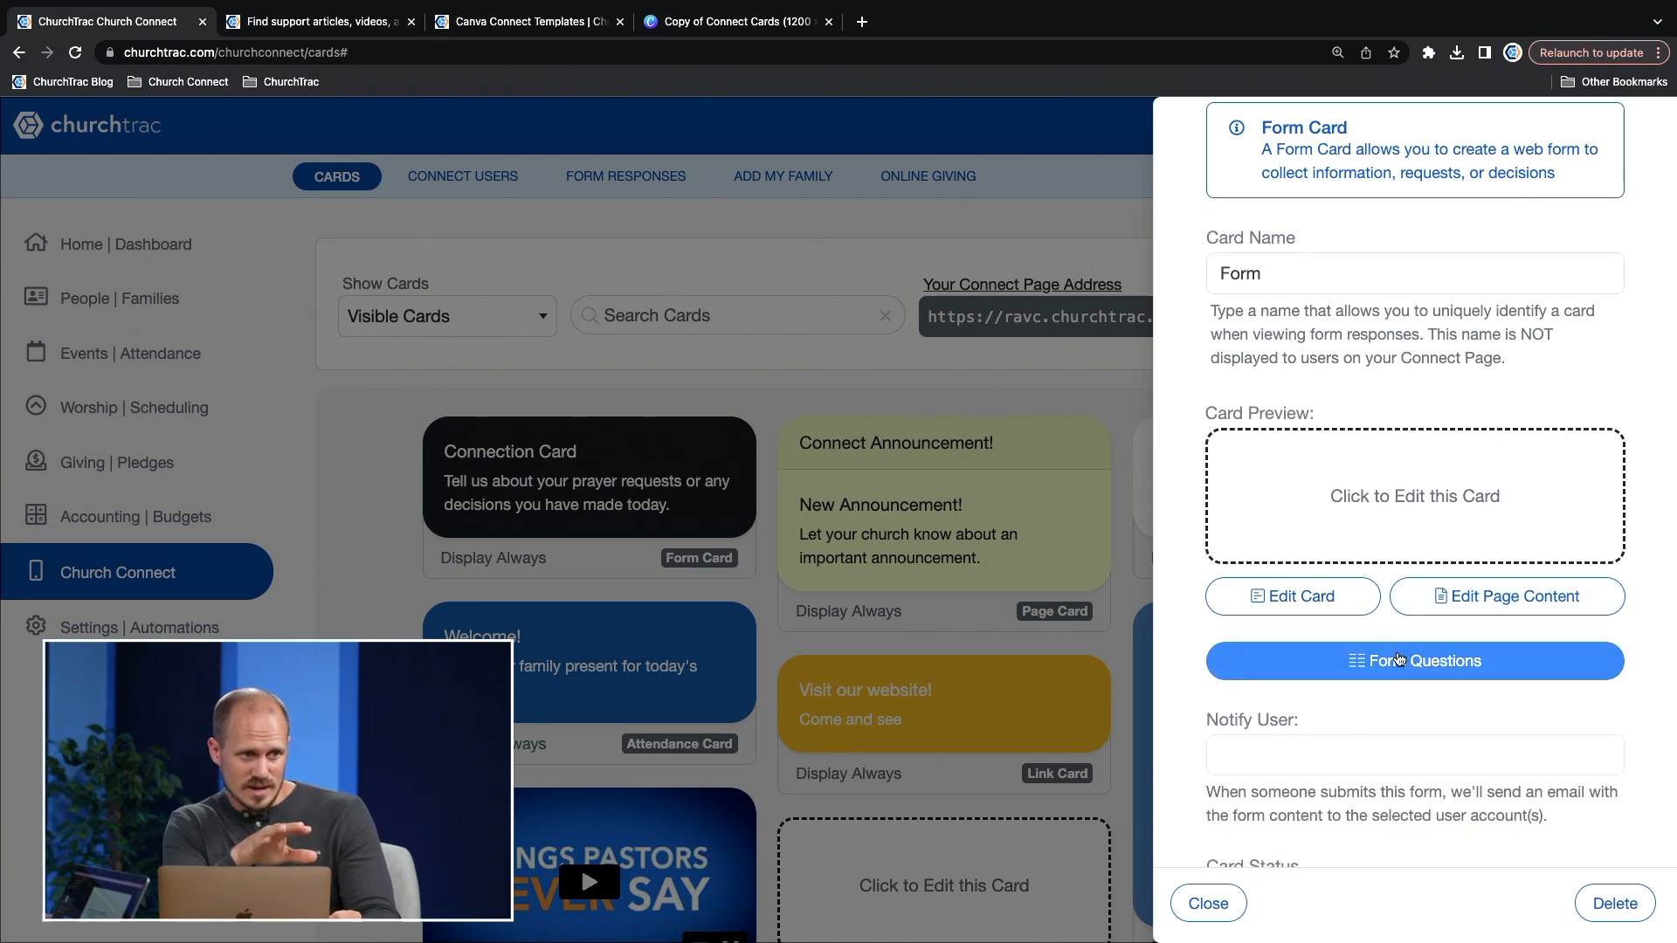
pyautogui.click(1397, 664)
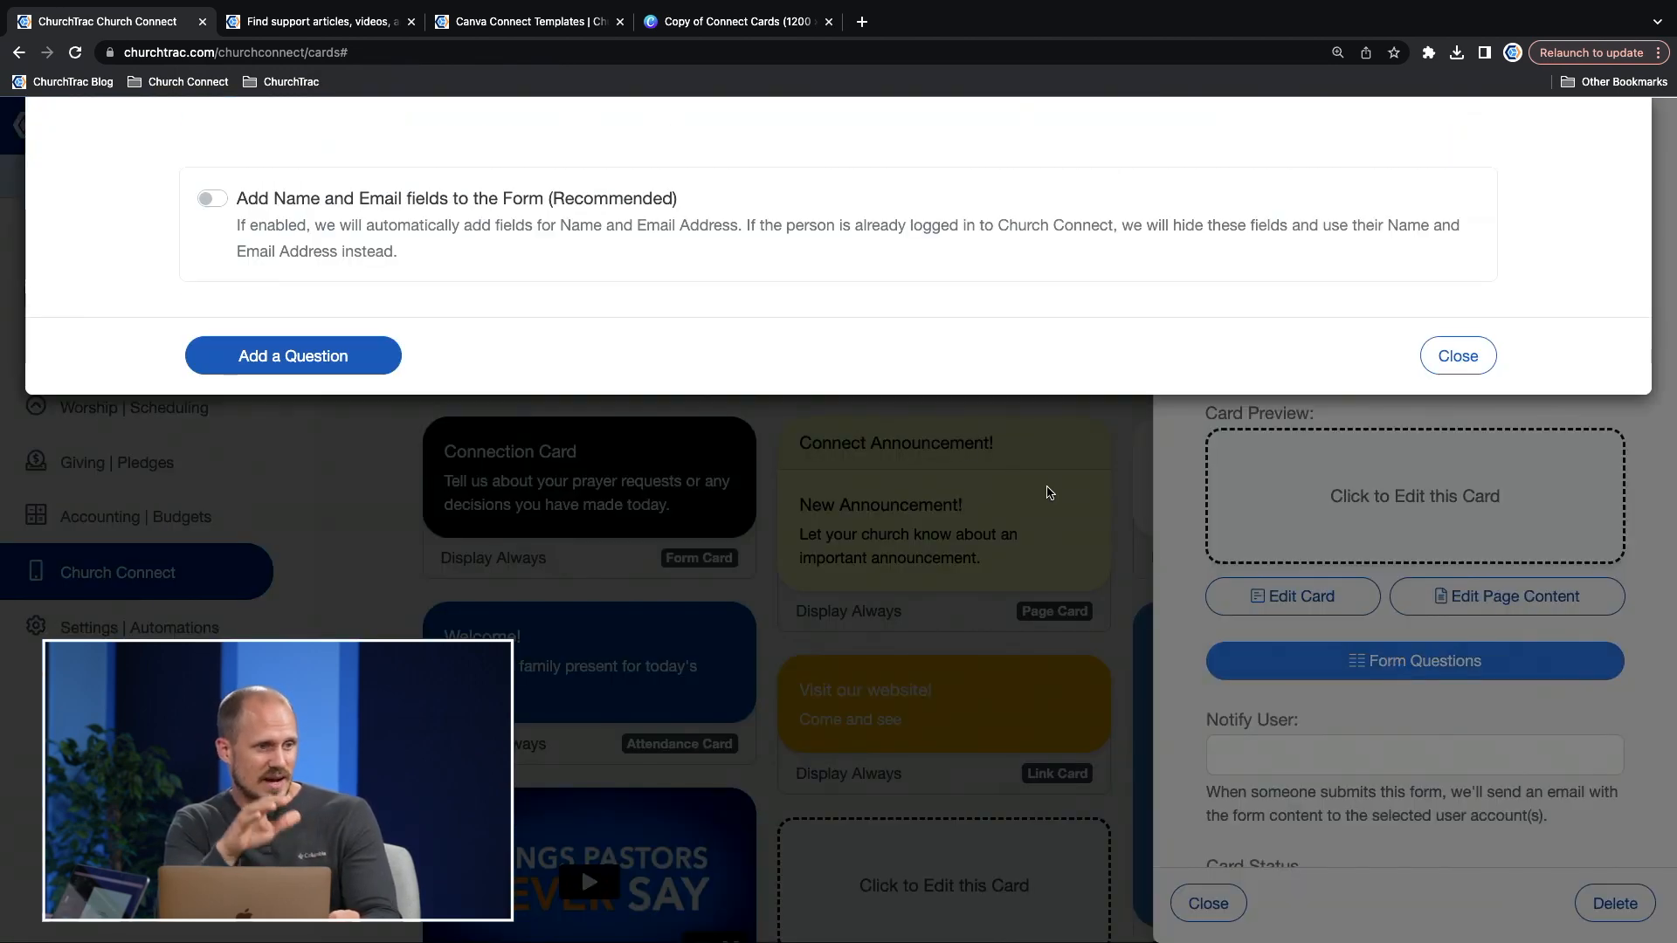
# Step: Add Name and Email fields to the form and start a new question
pyautogui.click(211, 199)
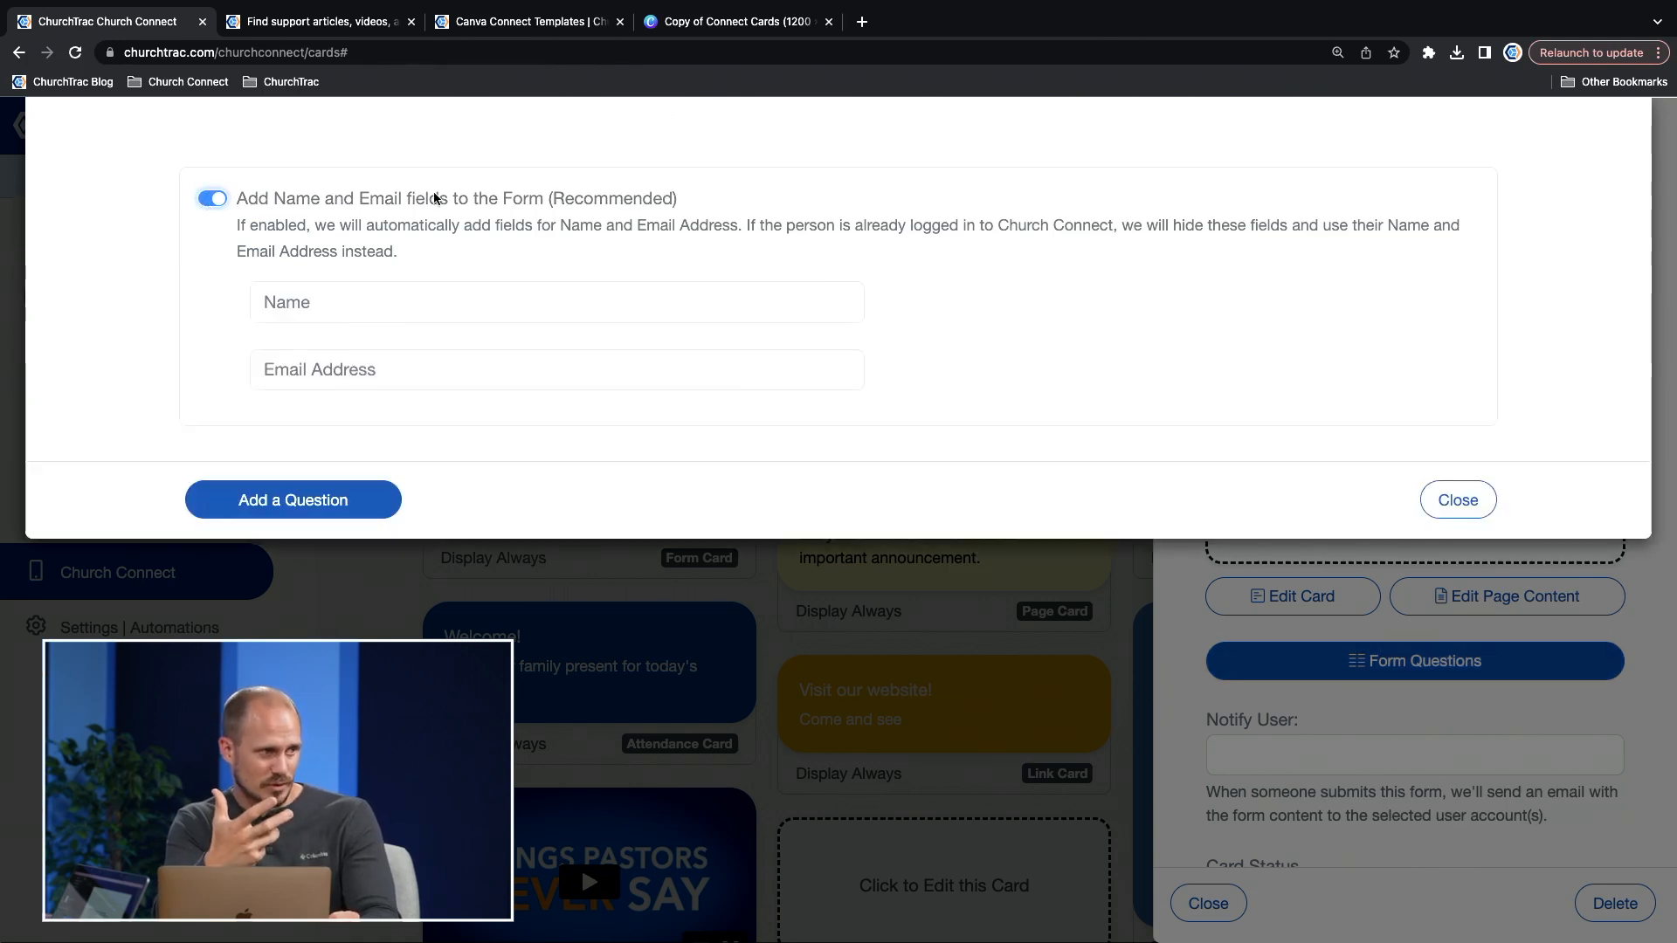
pyautogui.click(277, 498)
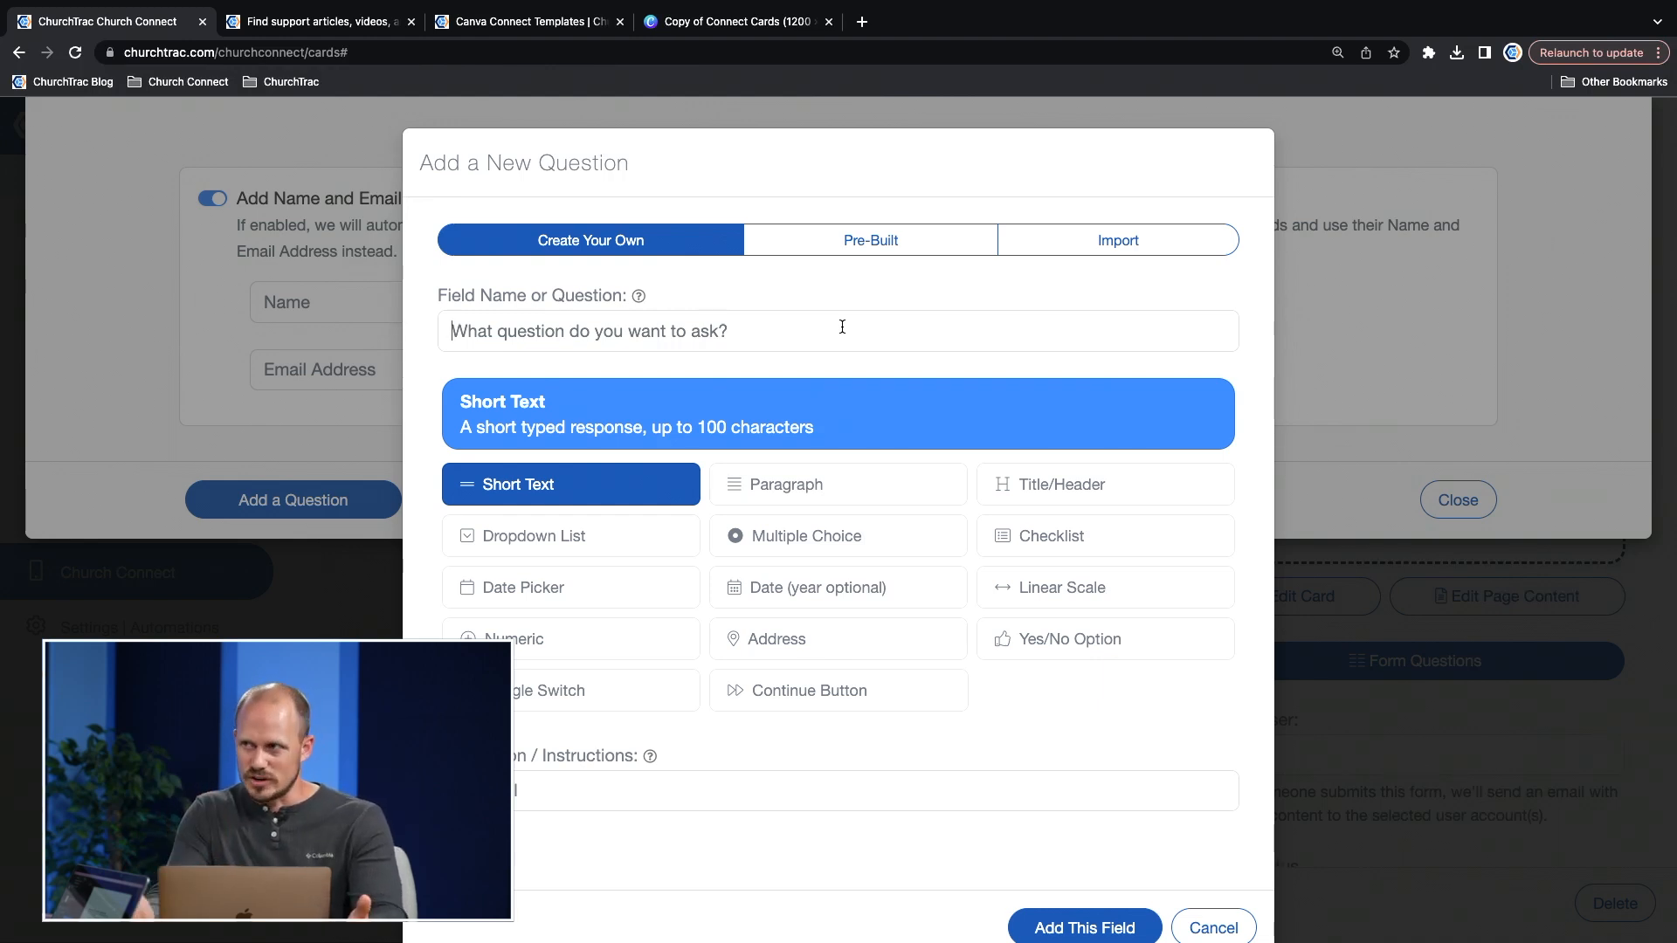
# Step: Add 'How did you hear about RAVC?' as a required Short Text question, then begin another question
pyautogui.write('How did you hear about RAV')
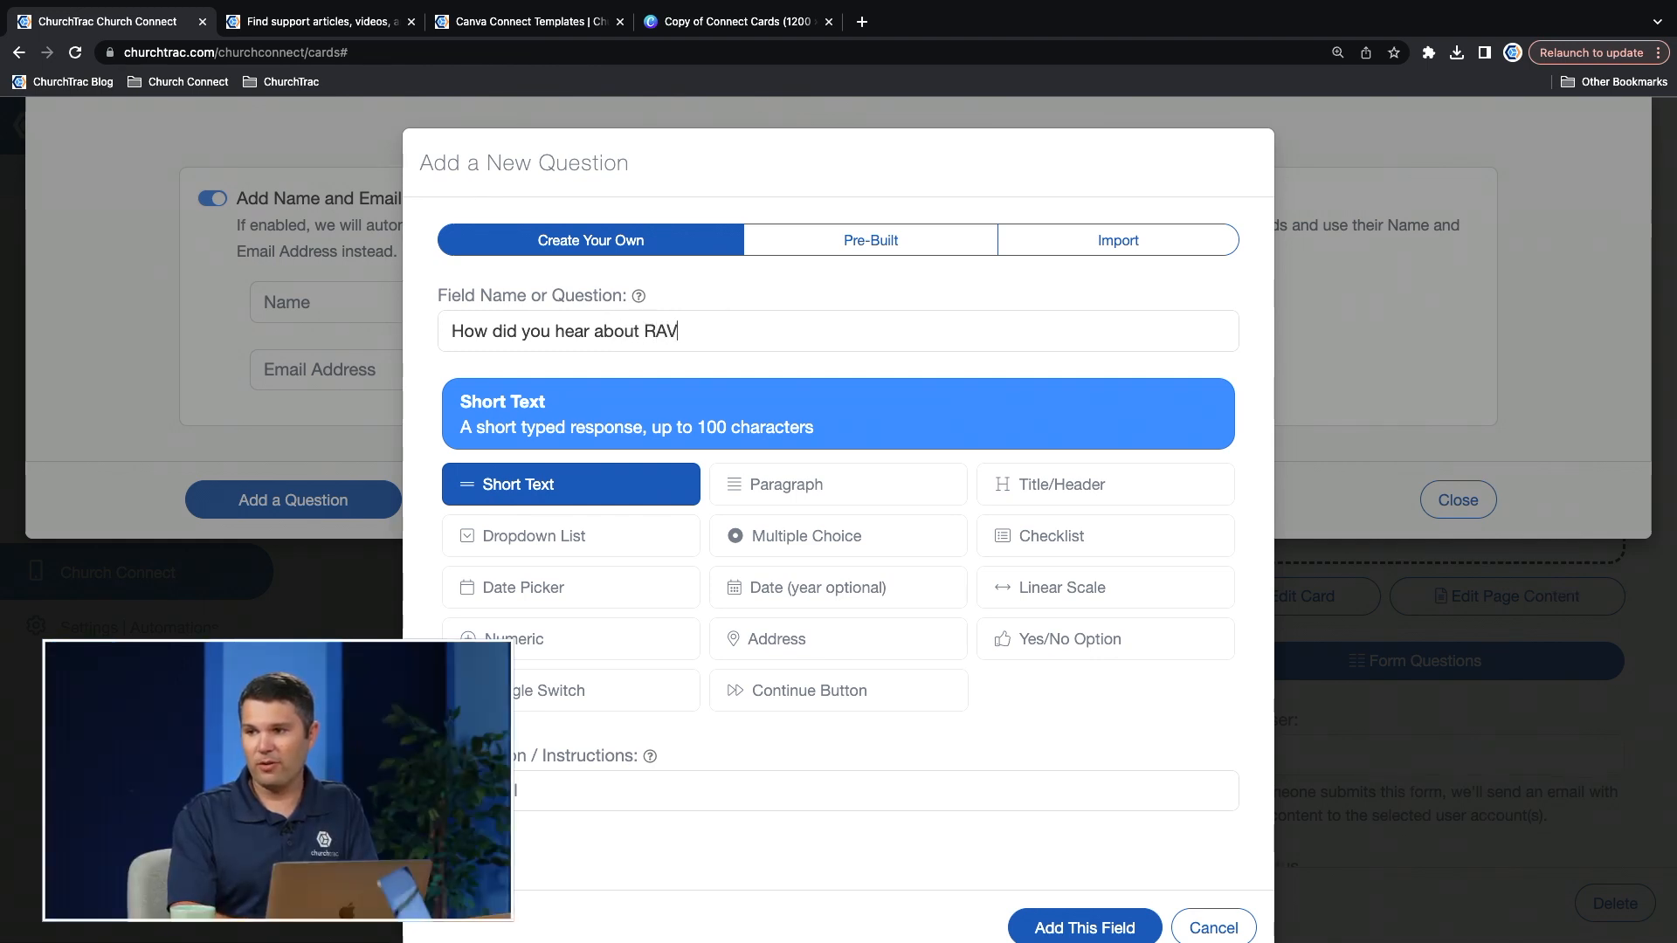
pyautogui.write('C?')
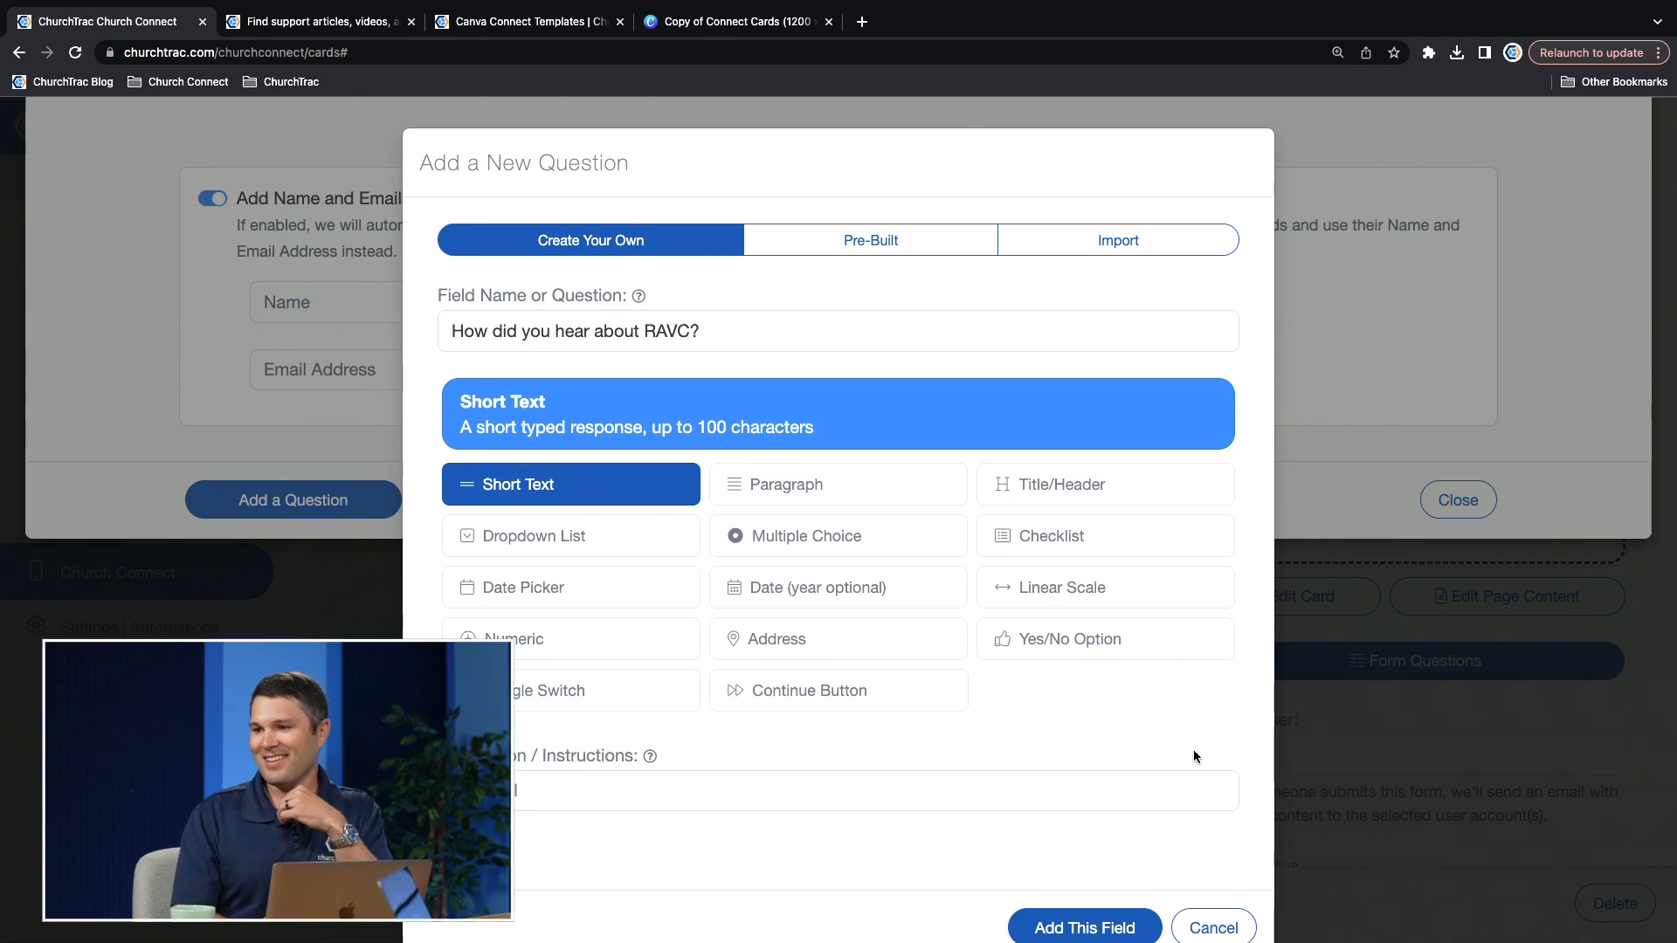
pyautogui.click(1096, 924)
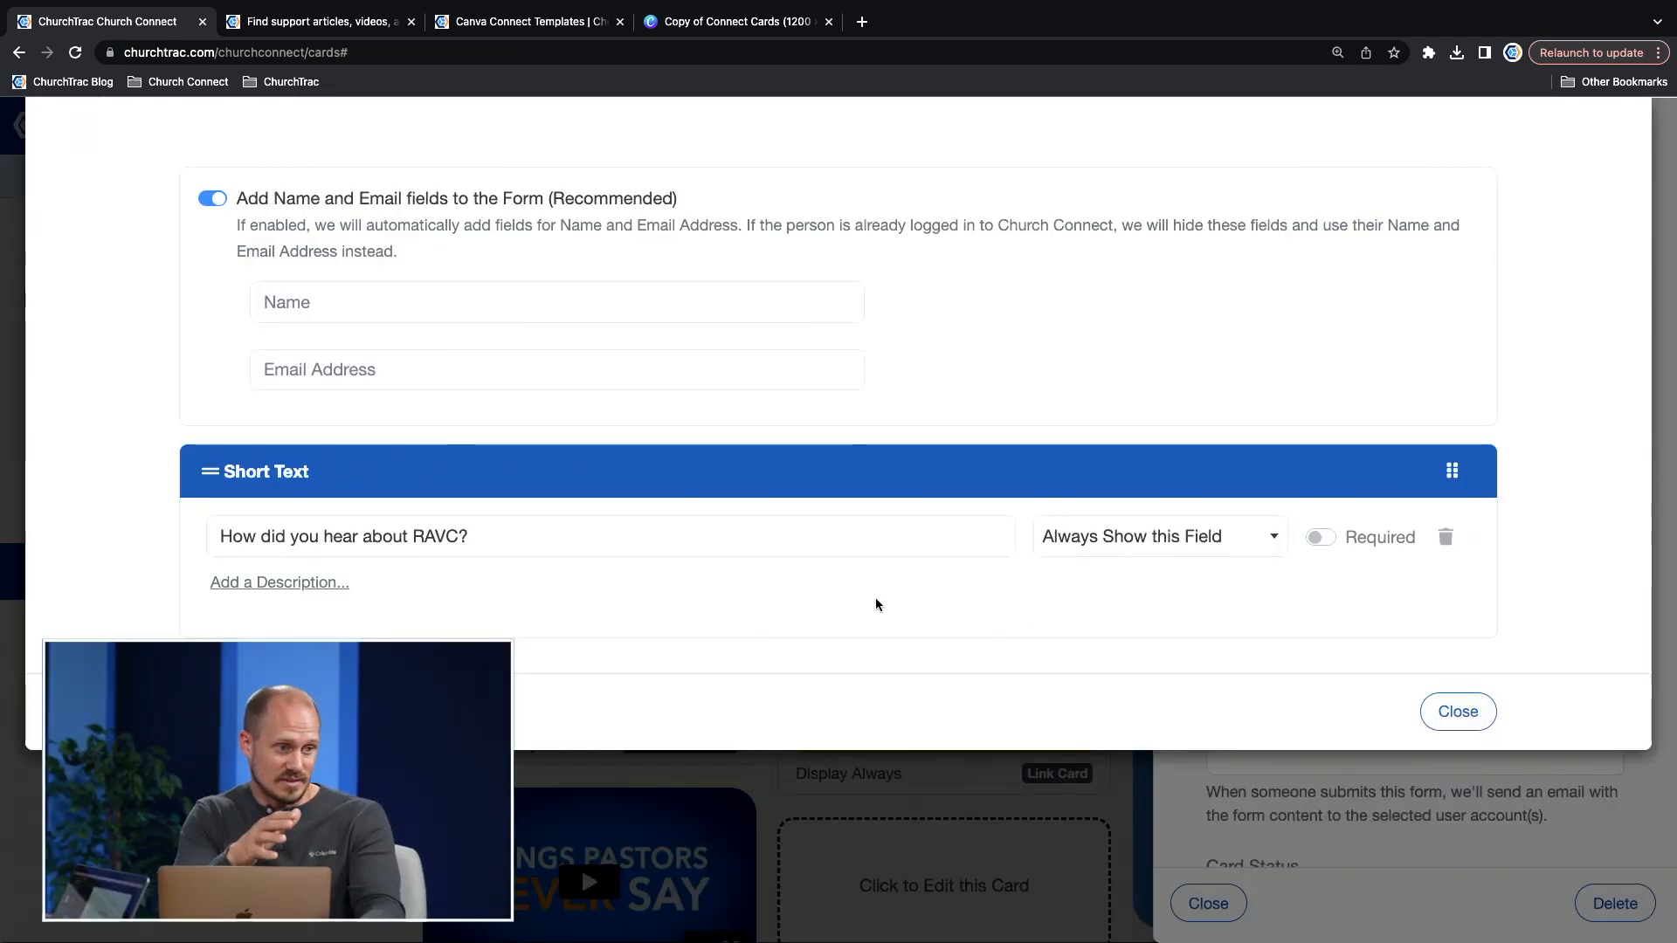
pyautogui.click(1321, 538)
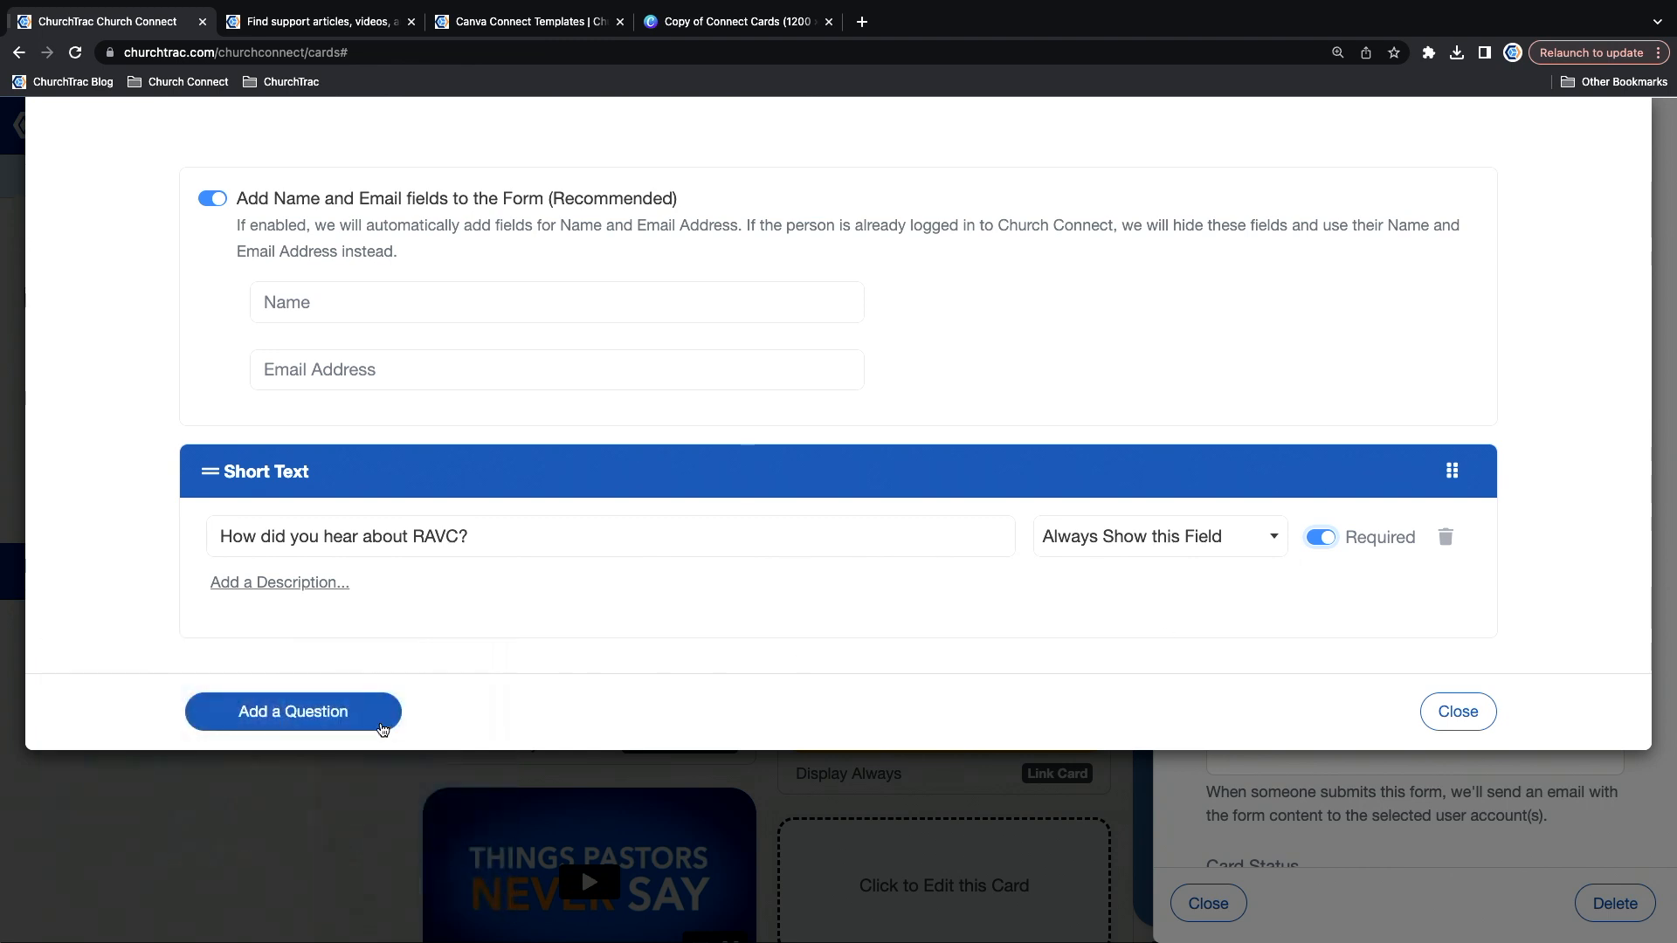
pyautogui.click(293, 711)
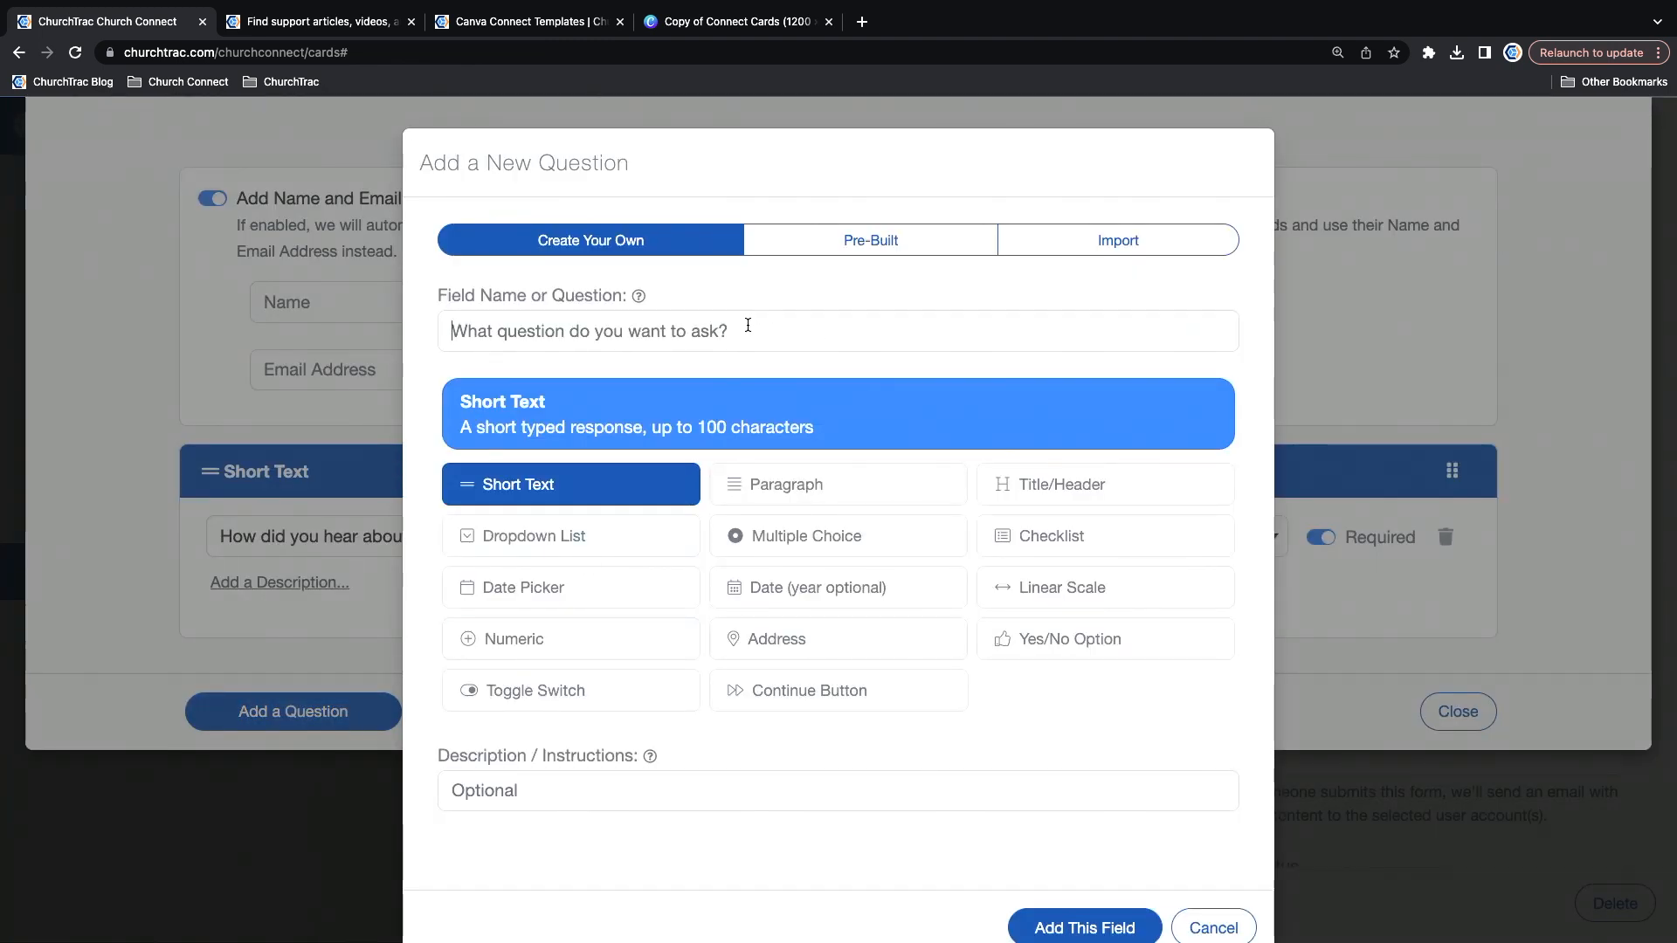
# Step: Add a Dropdown List question titled 'I would like to...' to the form
pyautogui.write('I would like to...')
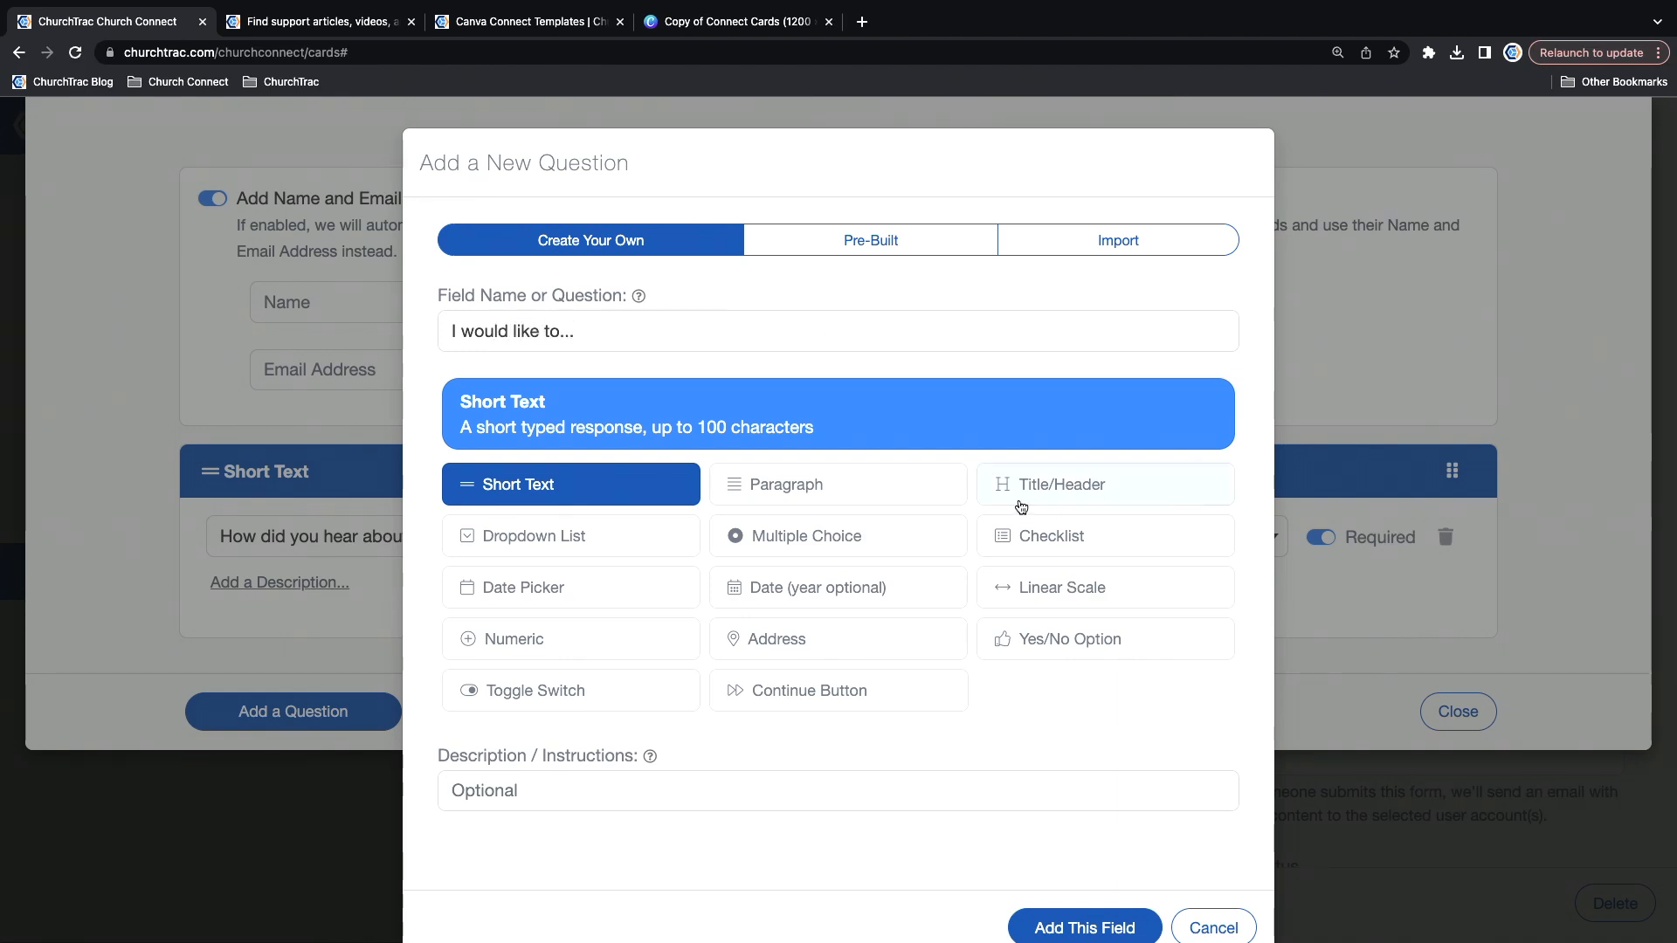
pyautogui.click(573, 552)
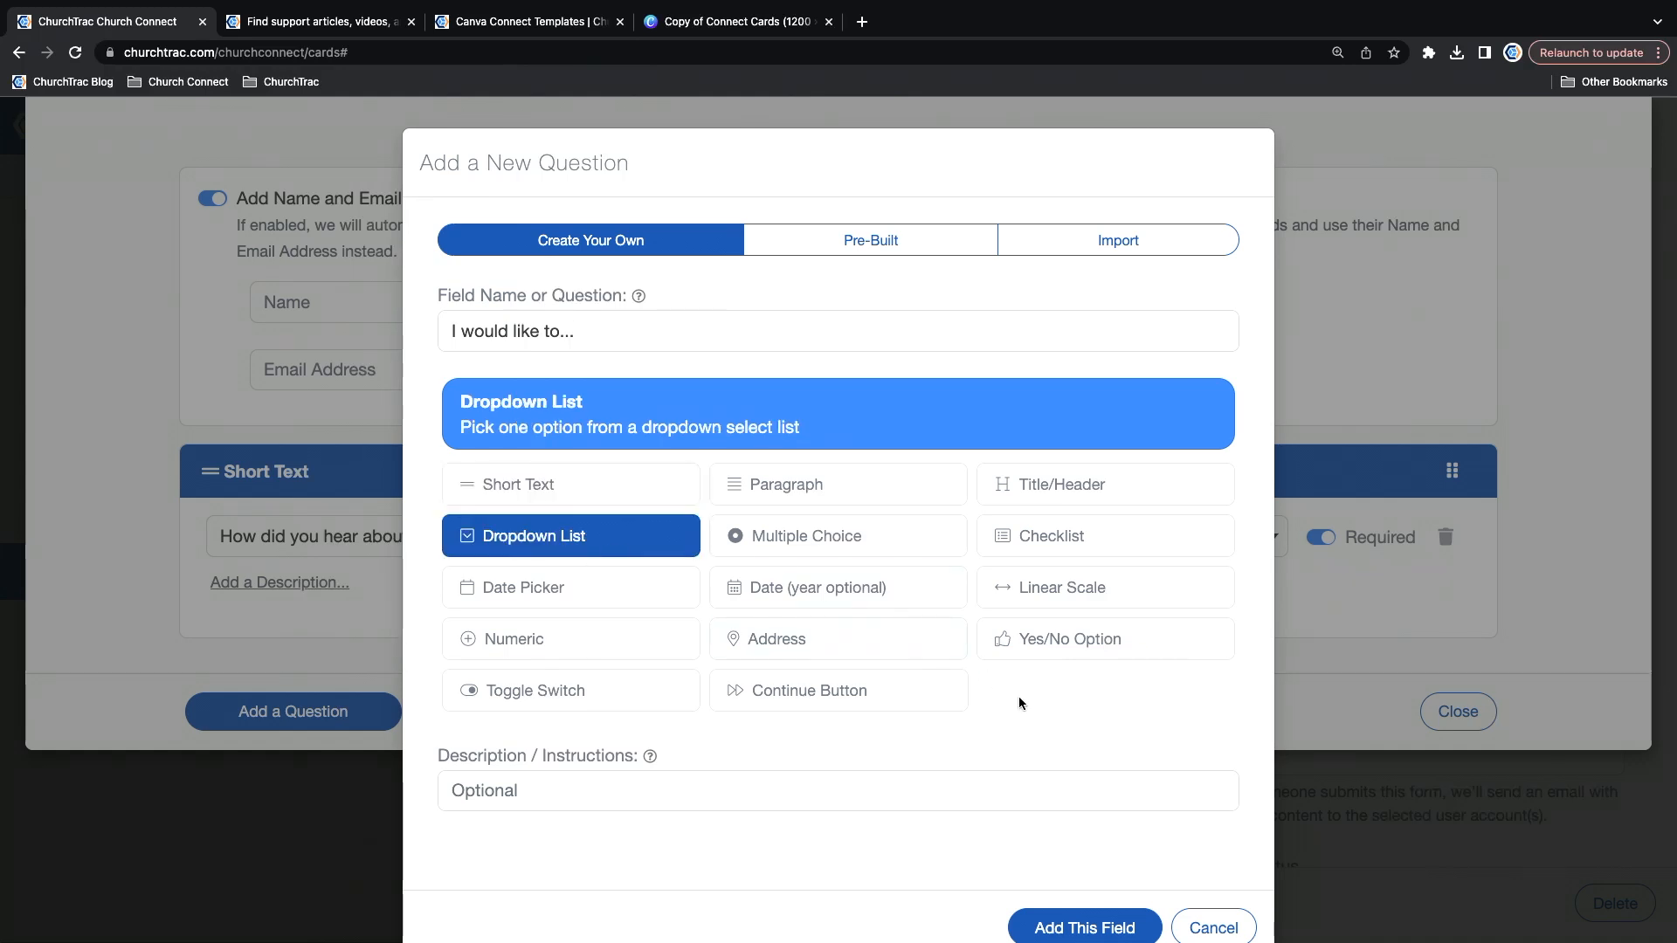
pyautogui.click(1087, 928)
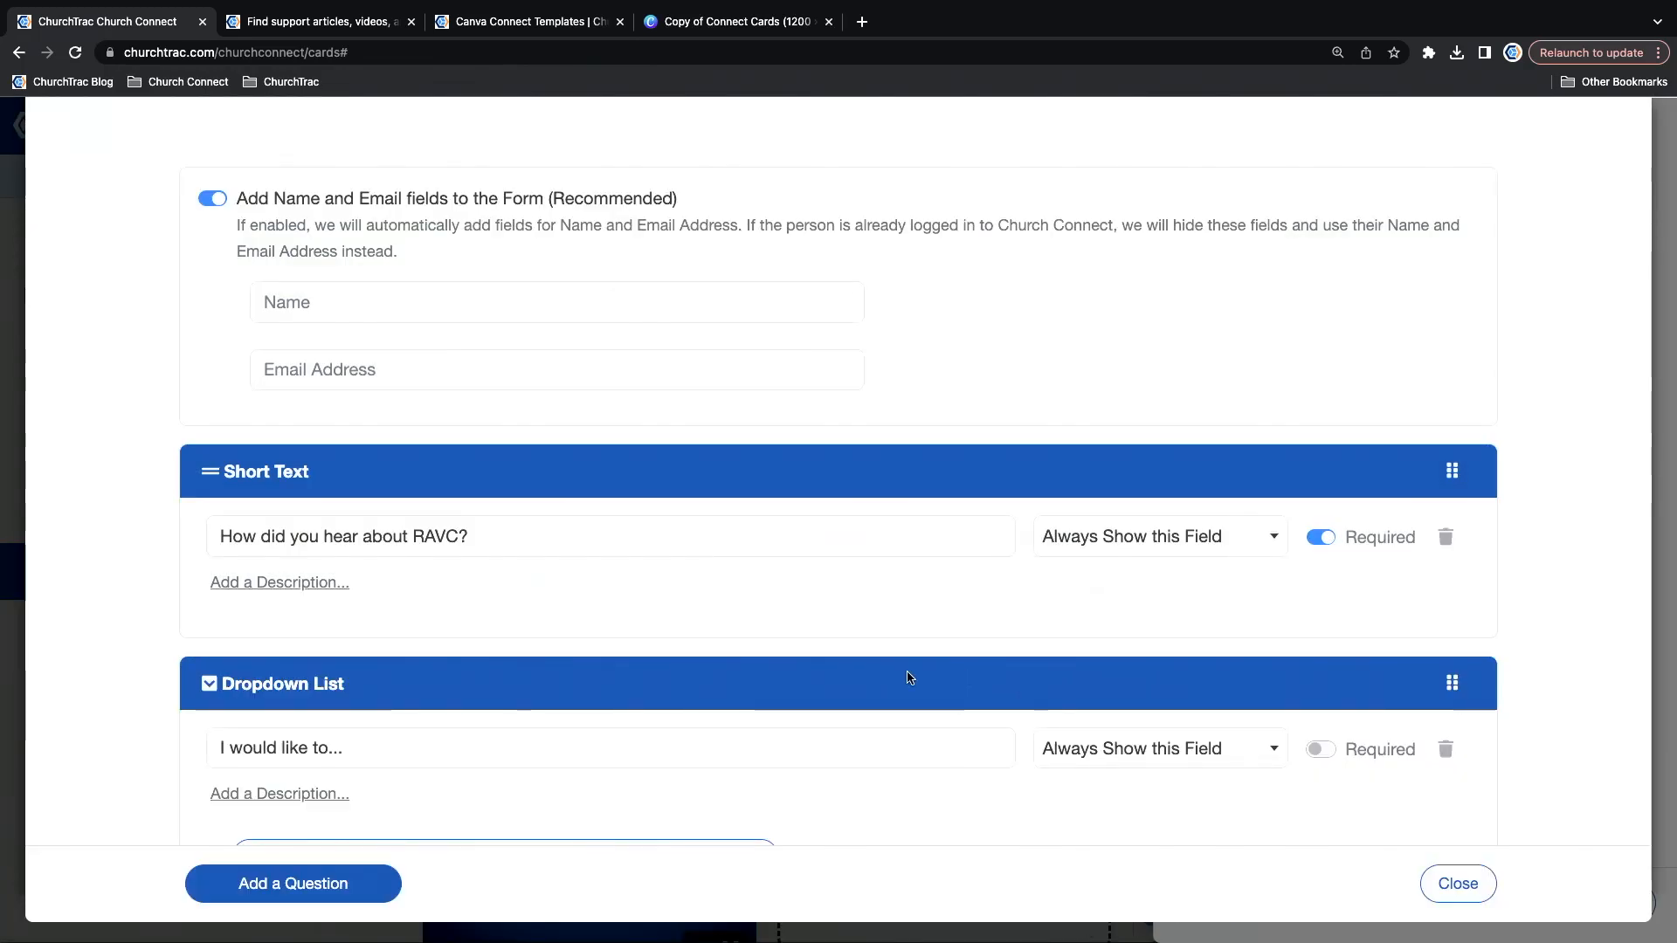
pyautogui.scroll(-1, 908, 676)
# Step: Give the dropdown options Learn more about the church, Become a member, Give my life to Jesus, and make it required
pyautogui.click(493, 767)
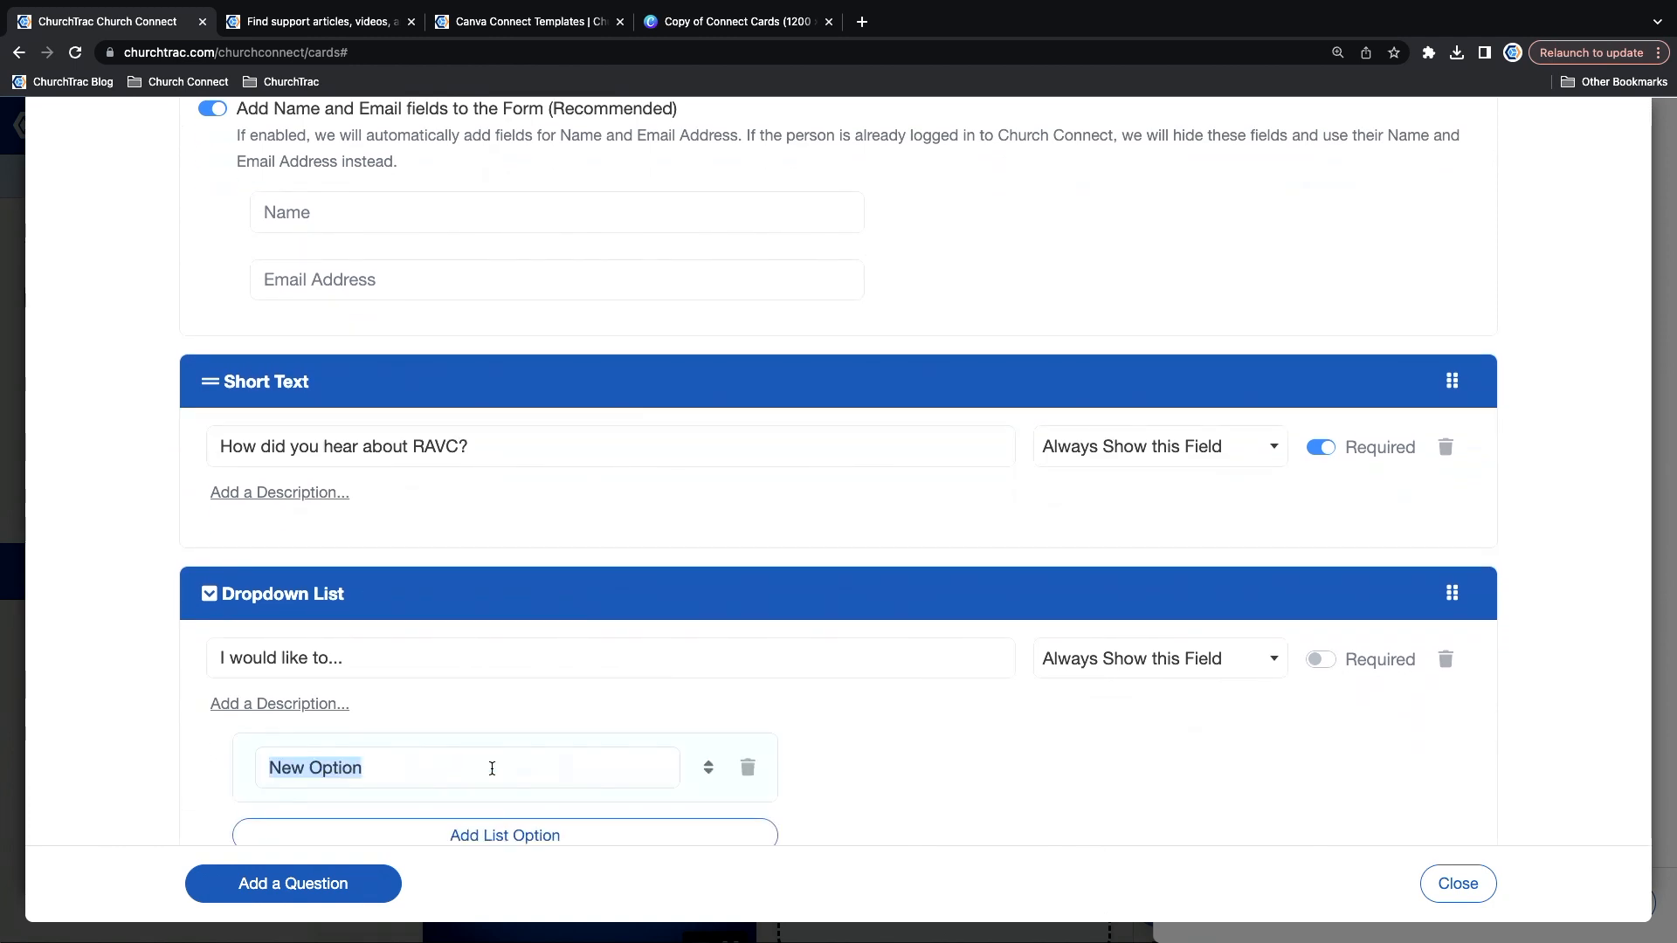
pyautogui.write('Learn m')
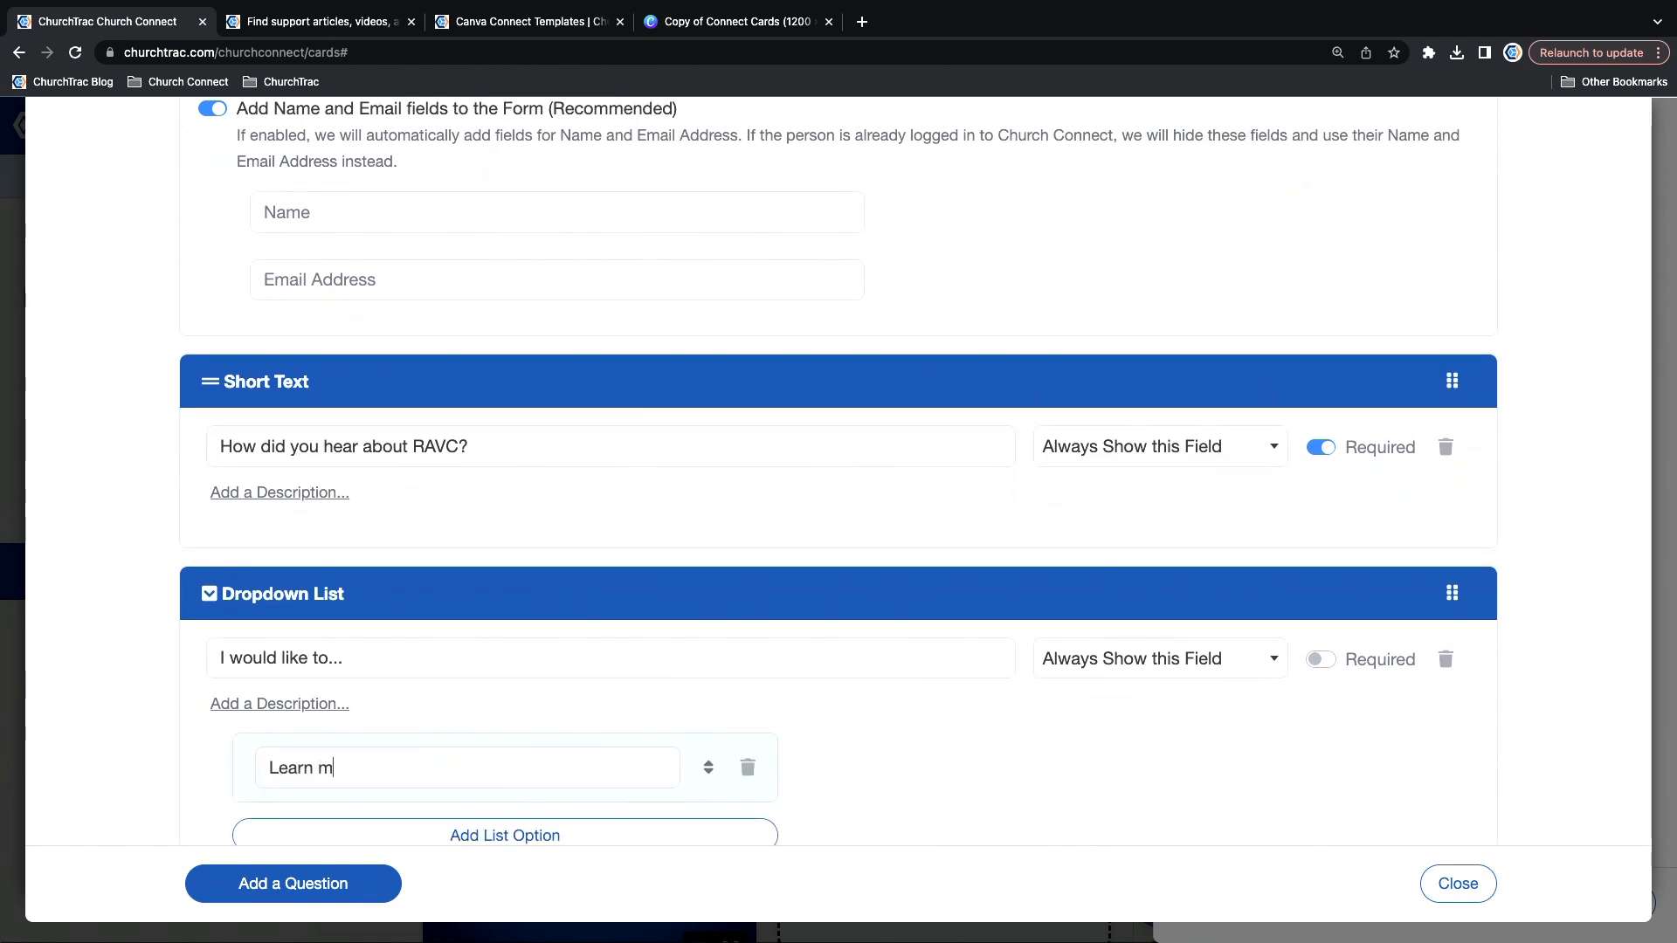
pyautogui.write('ore about the chur')
pyautogui.scroll(-2, 529, 611)
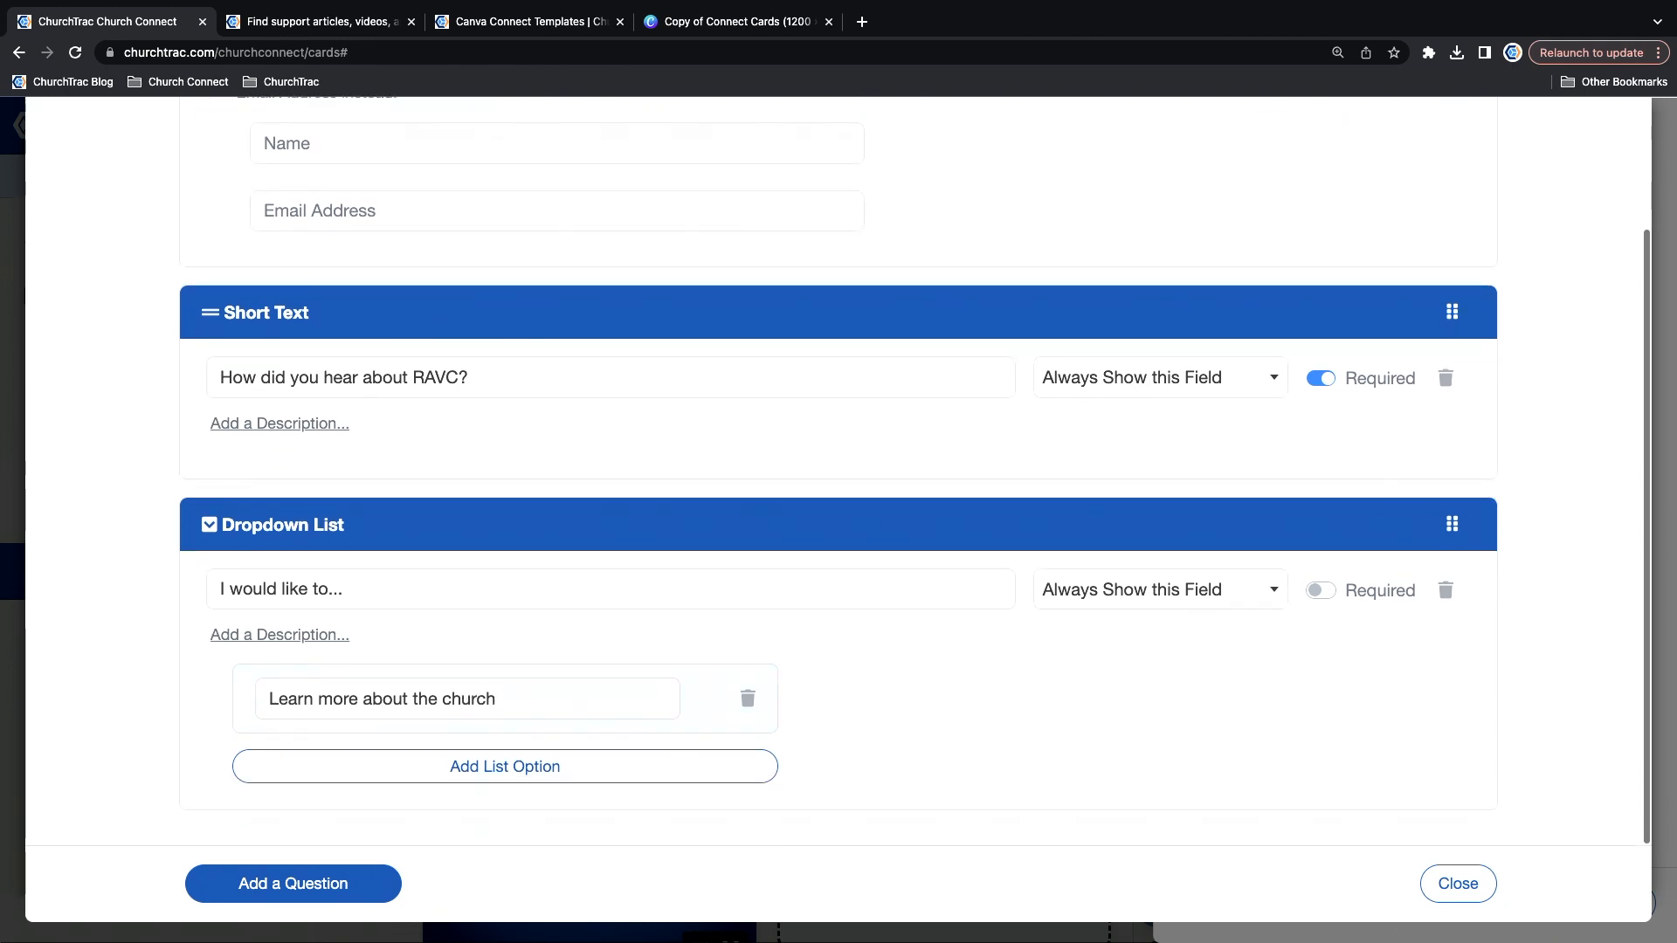
pyautogui.click(529, 767)
pyautogui.press('BackSpace')
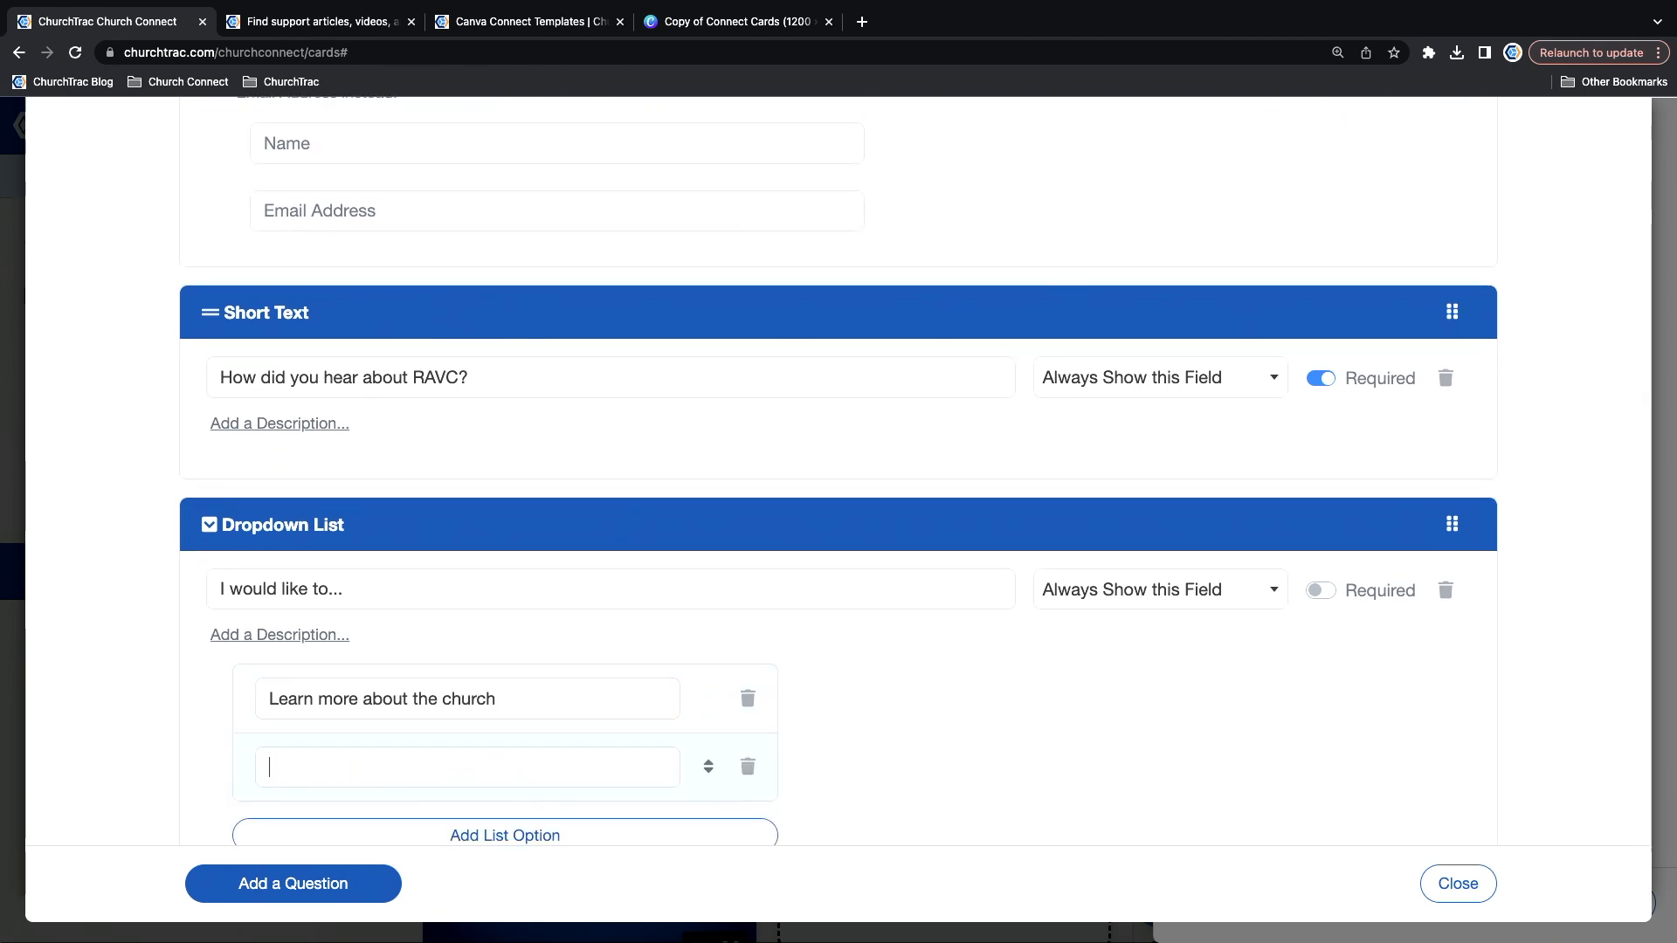
pyautogui.write('Become a mem')
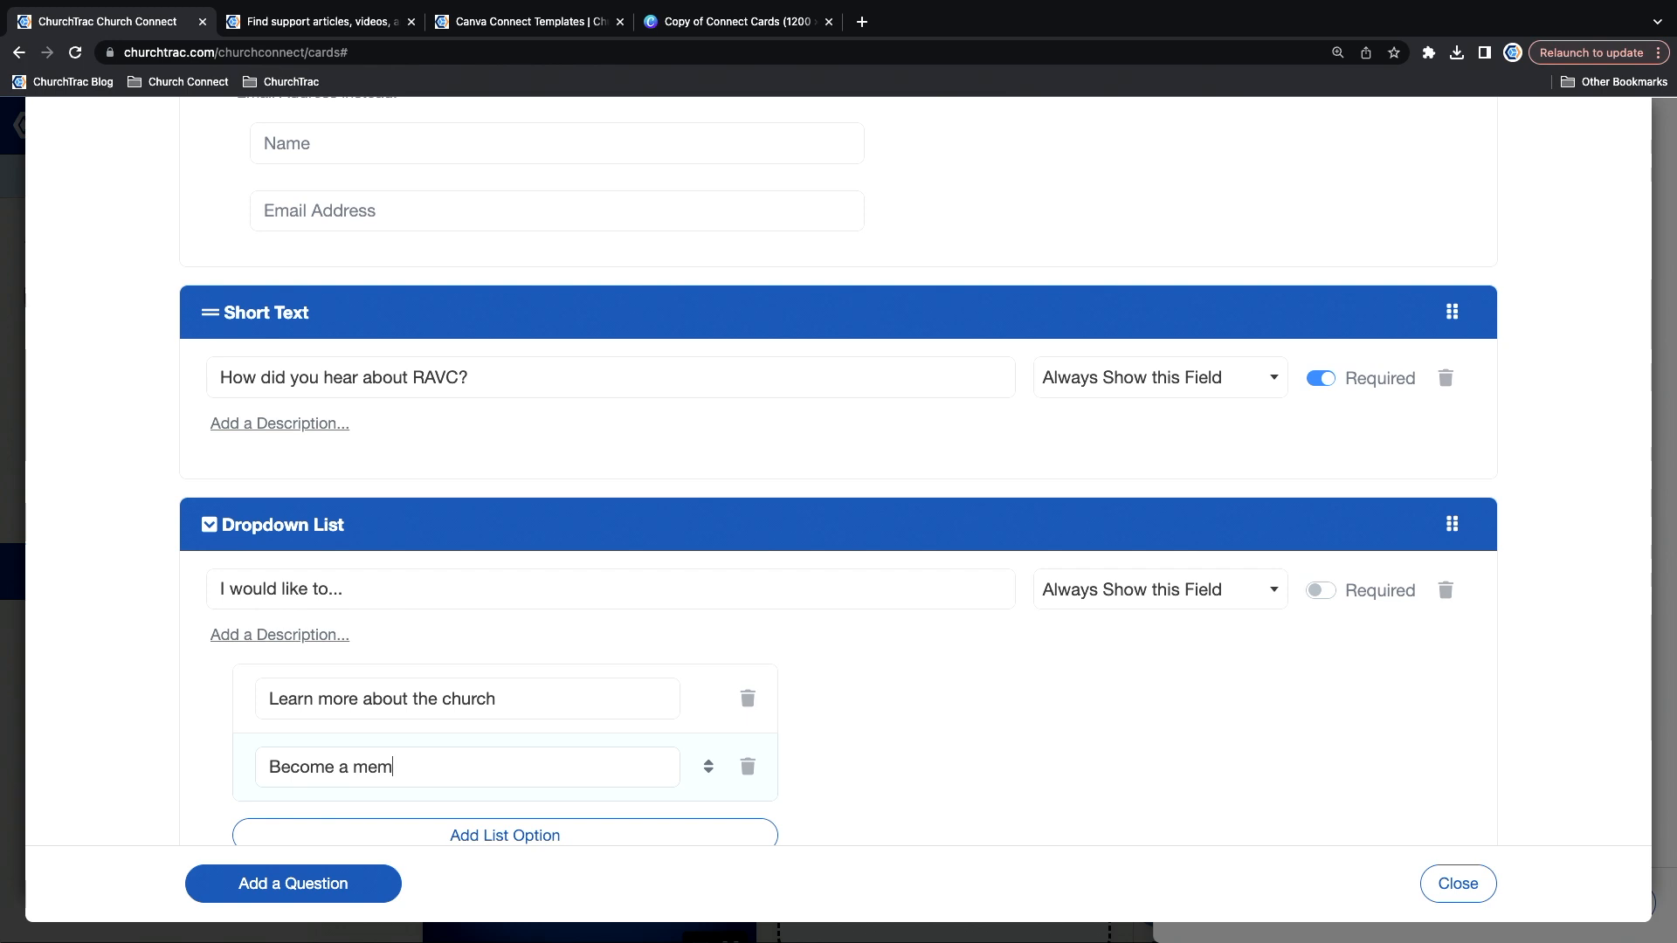
pyautogui.write('ber')
pyautogui.scroll(-2, 559, 759)
pyautogui.click(559, 760)
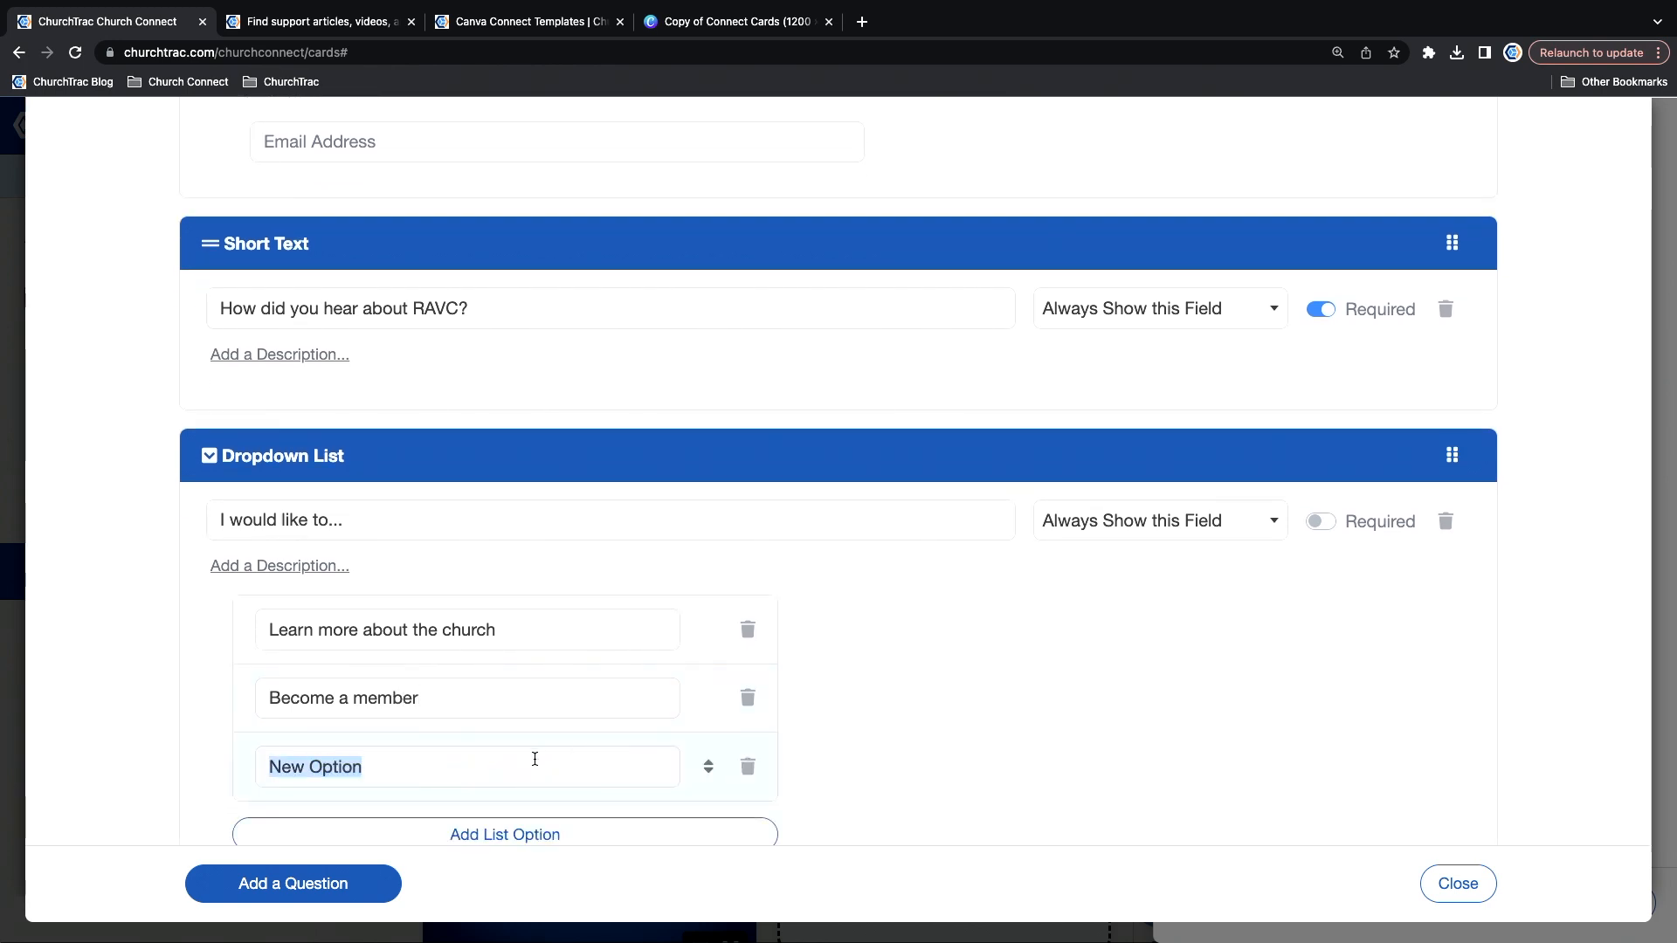
pyautogui.write('Give m')
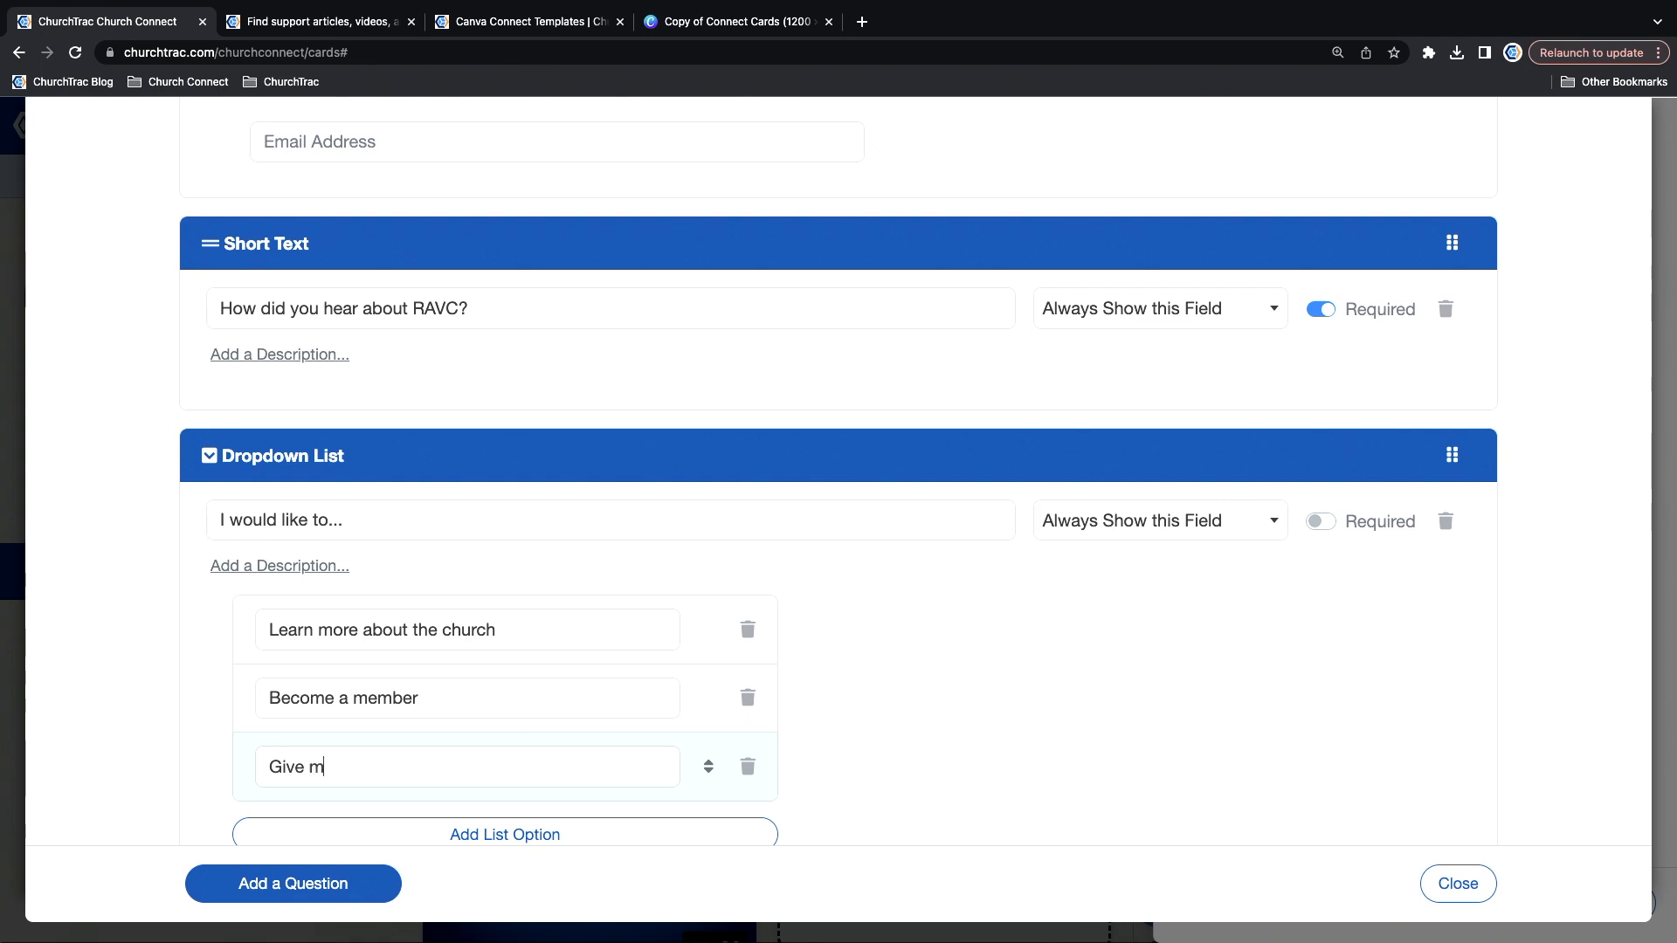
pyautogui.write('y life to Jesus')
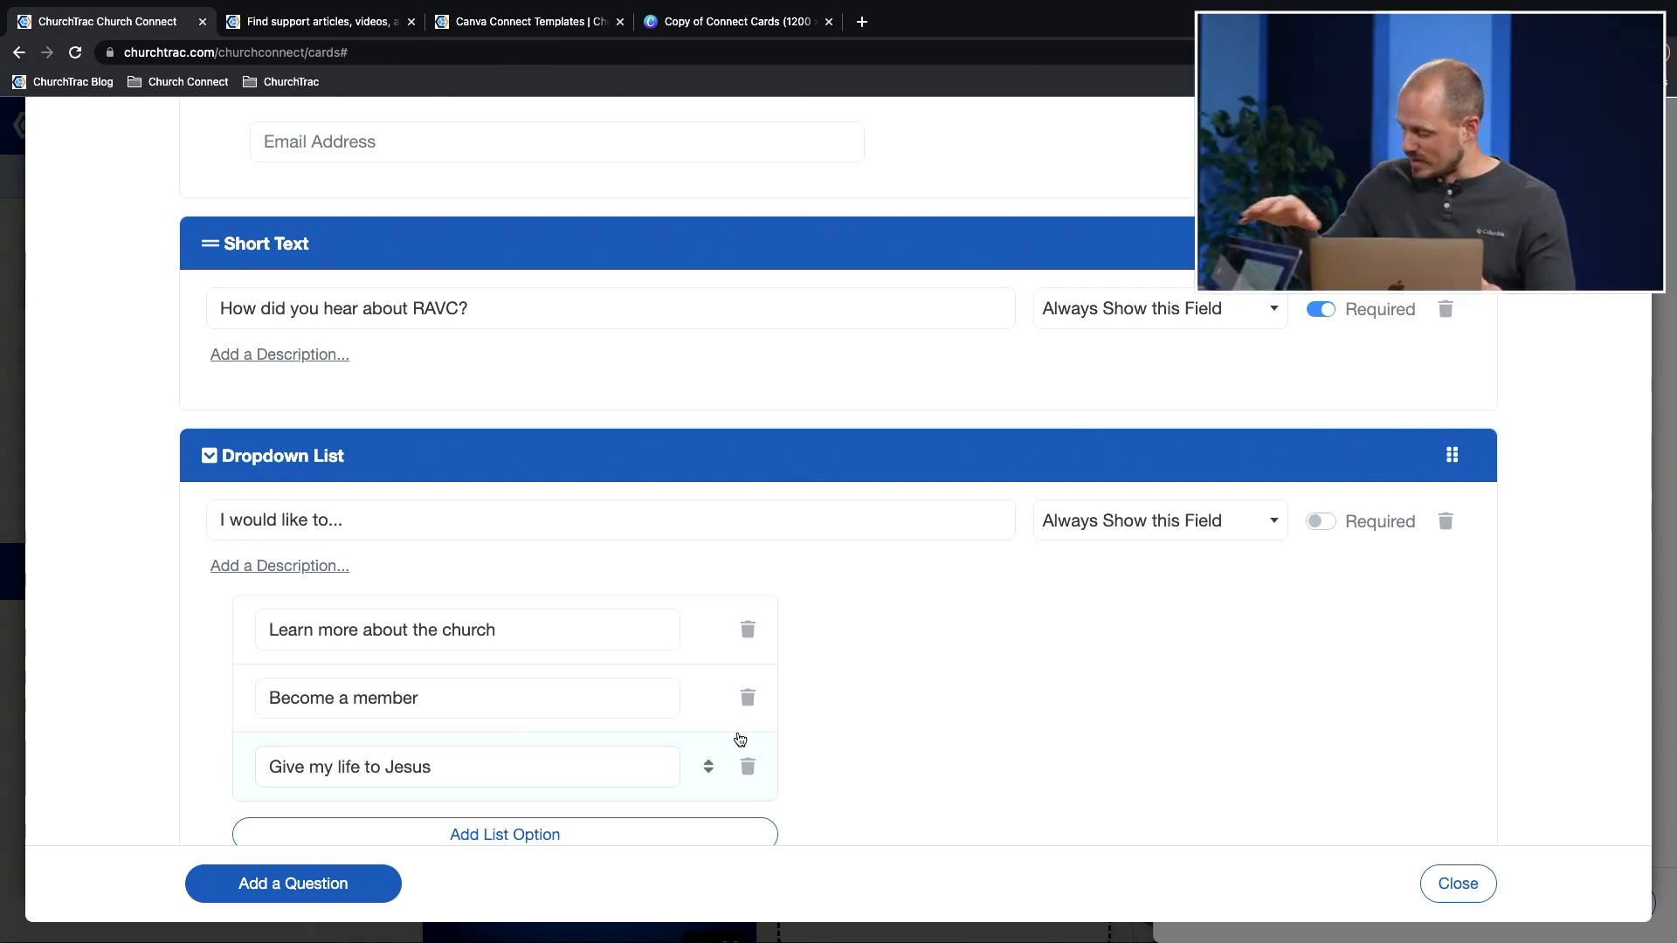
pyautogui.scroll(-1, 738, 738)
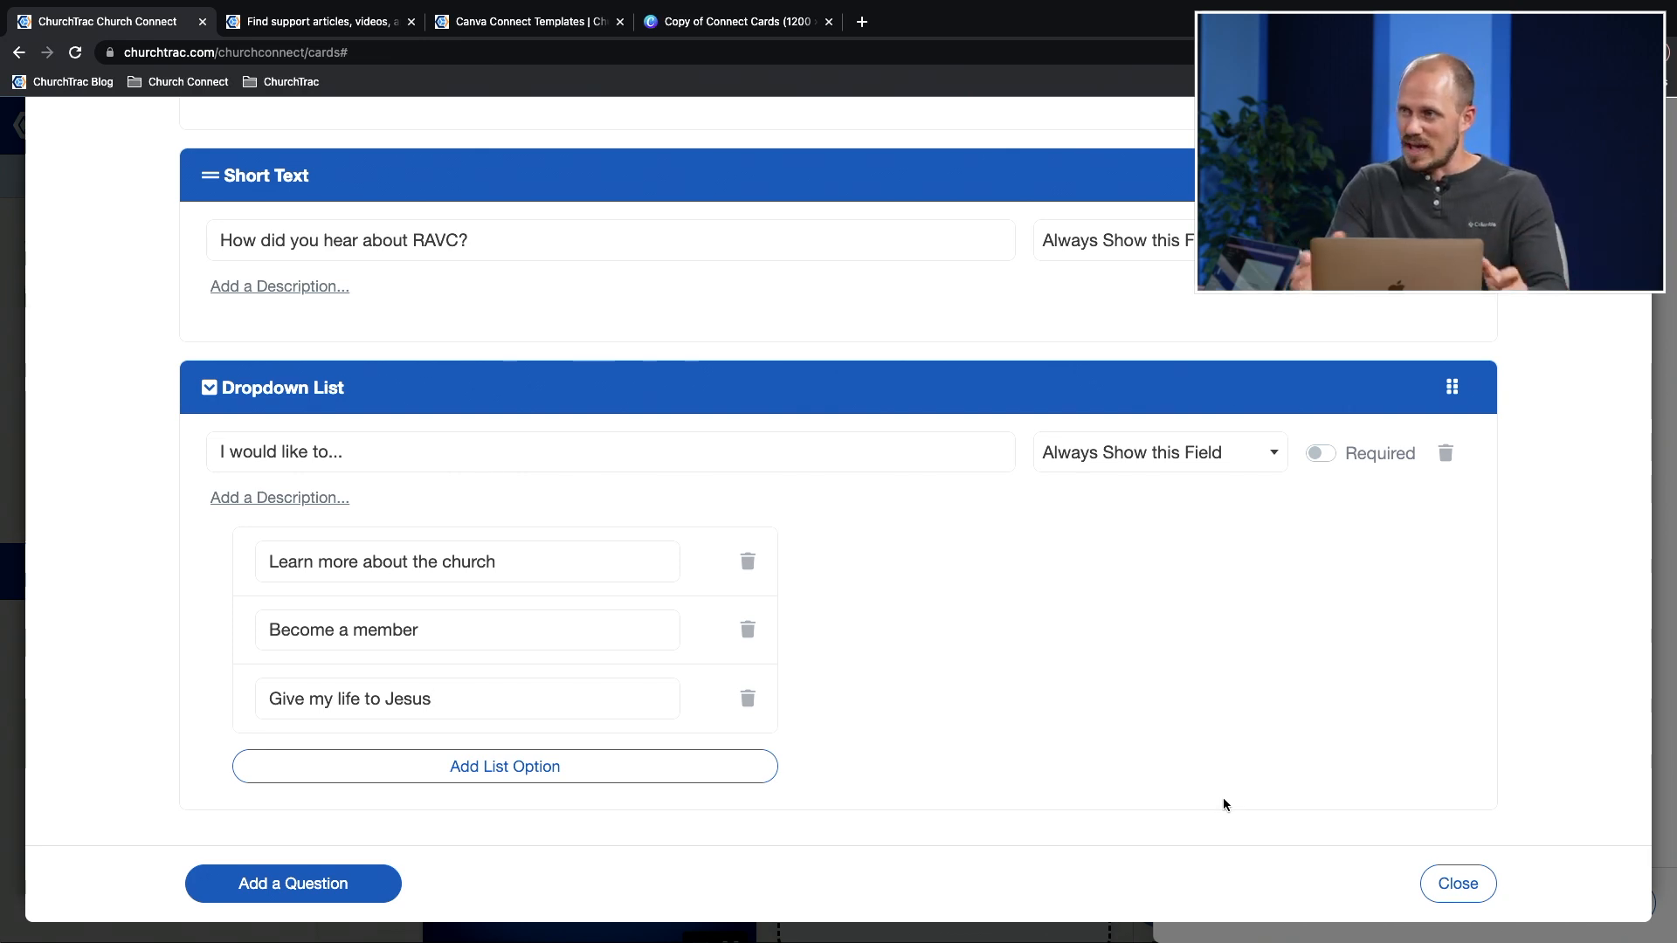
pyautogui.click(1319, 452)
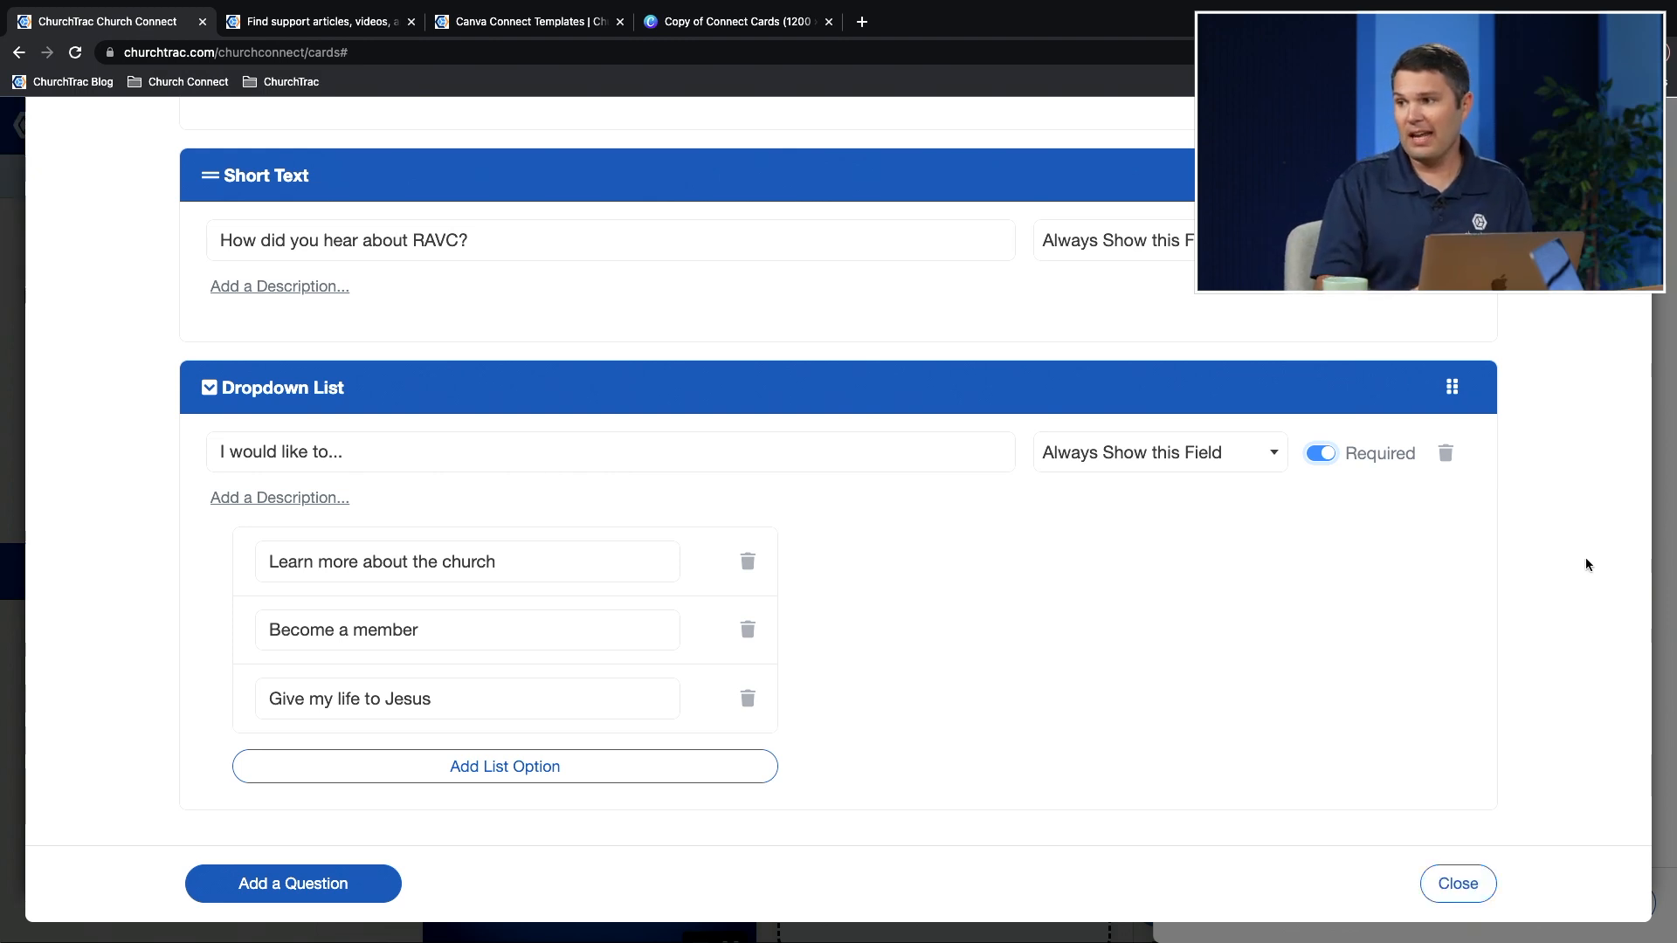
# Step: Move the 'I would like to...' dropdown above the RAVC question and close the questions window
pyautogui.moveTo(1451, 387)
pyautogui.mouseDown()
pyautogui.moveTo(1450, 232)
pyautogui.moveTo(1448, 400)
pyautogui.mouseUp()
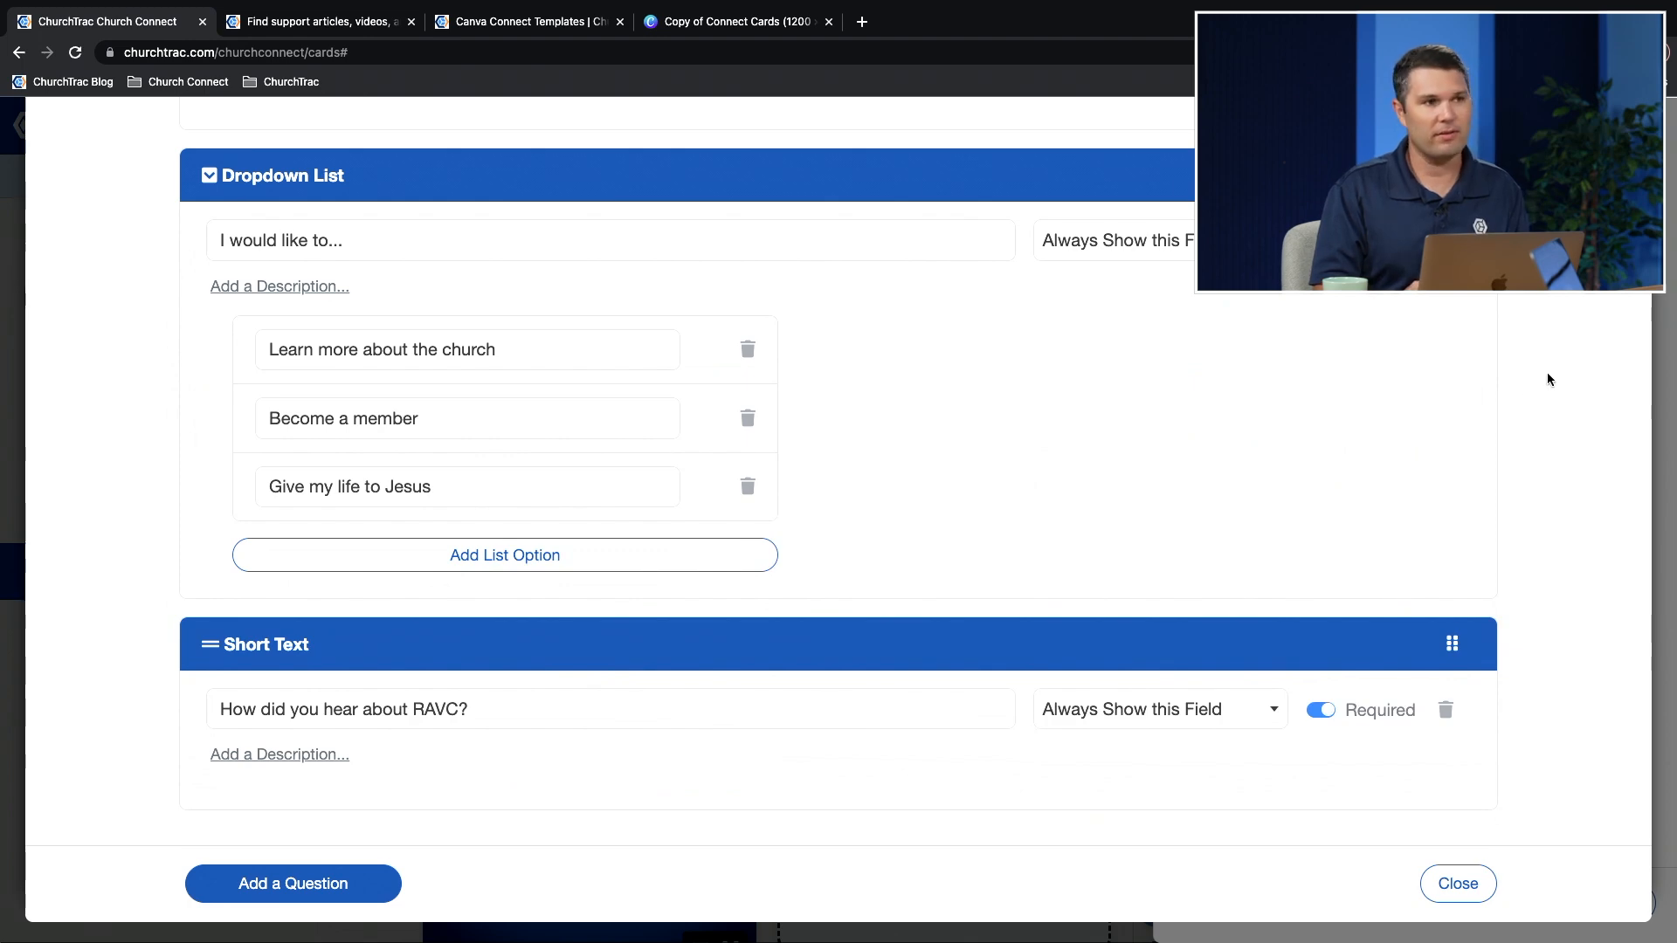
pyautogui.click(1456, 884)
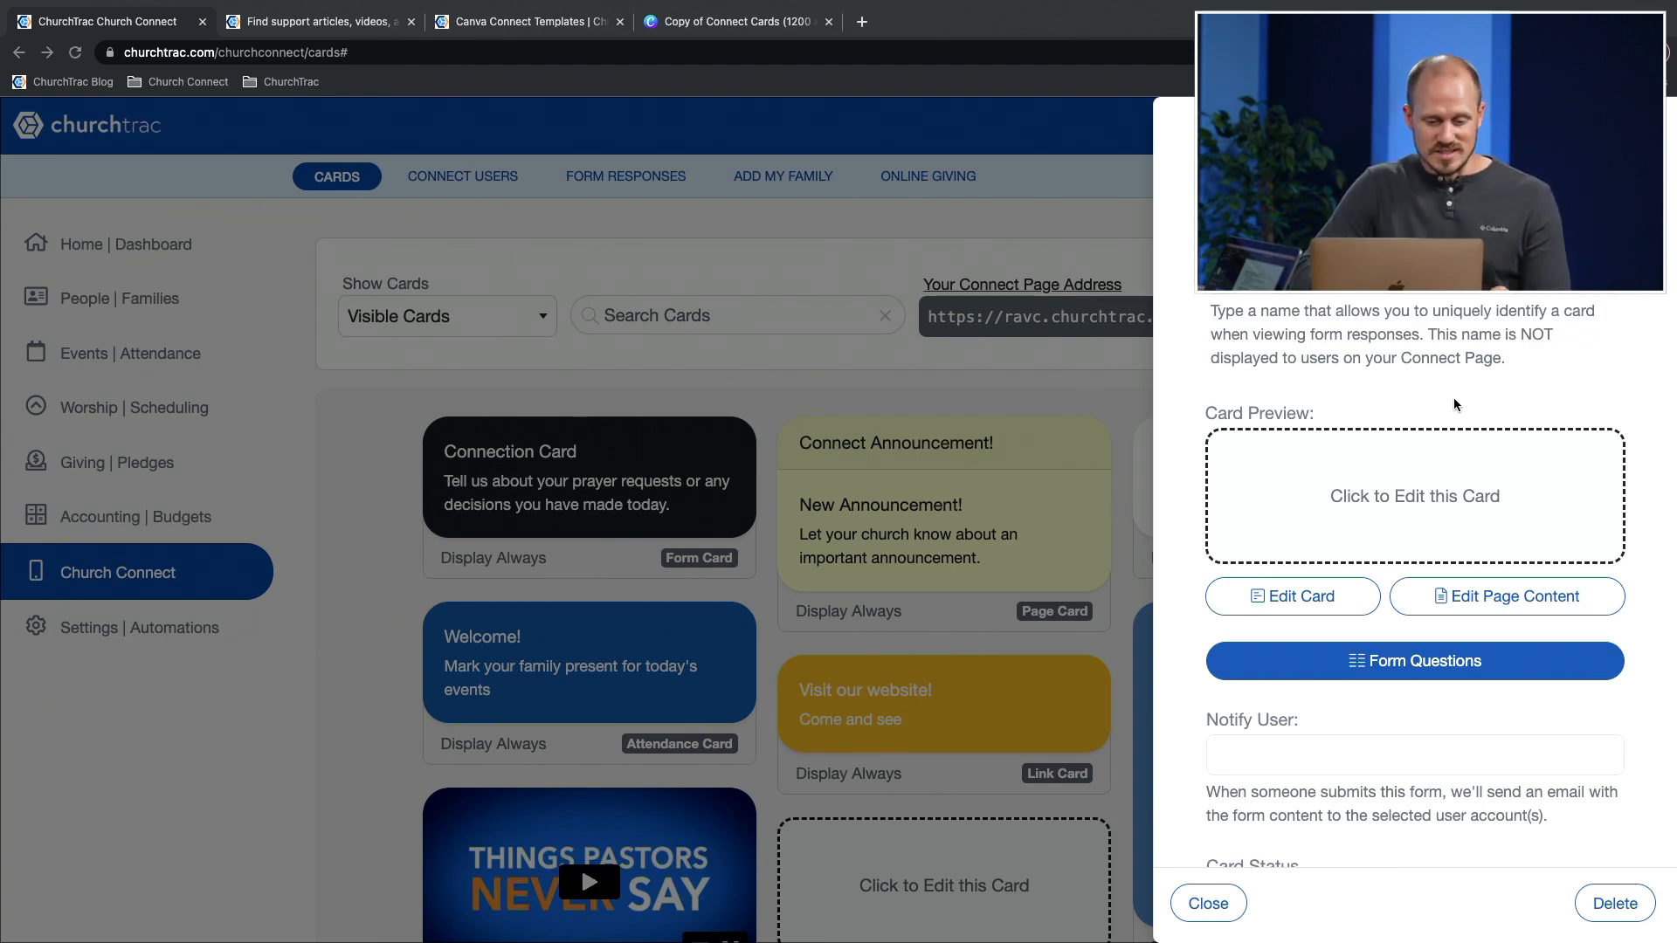
pyautogui.scroll(-2, 1460, 407)
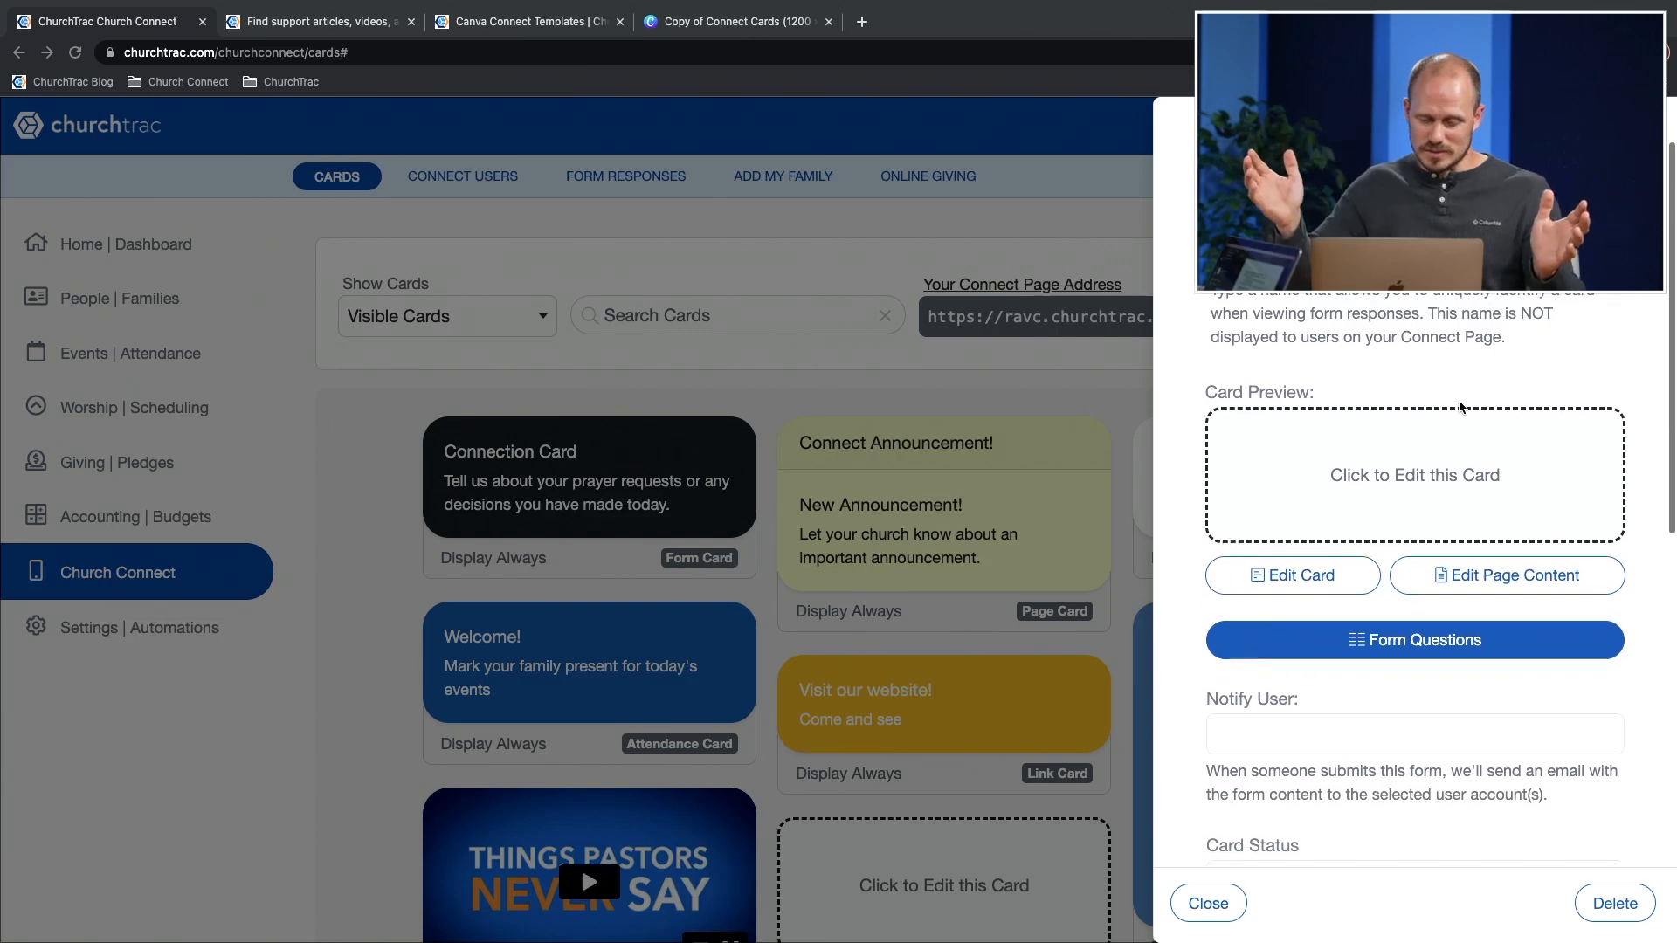
pyautogui.scroll(1, 1460, 407)
pyautogui.scroll(-1, 1459, 407)
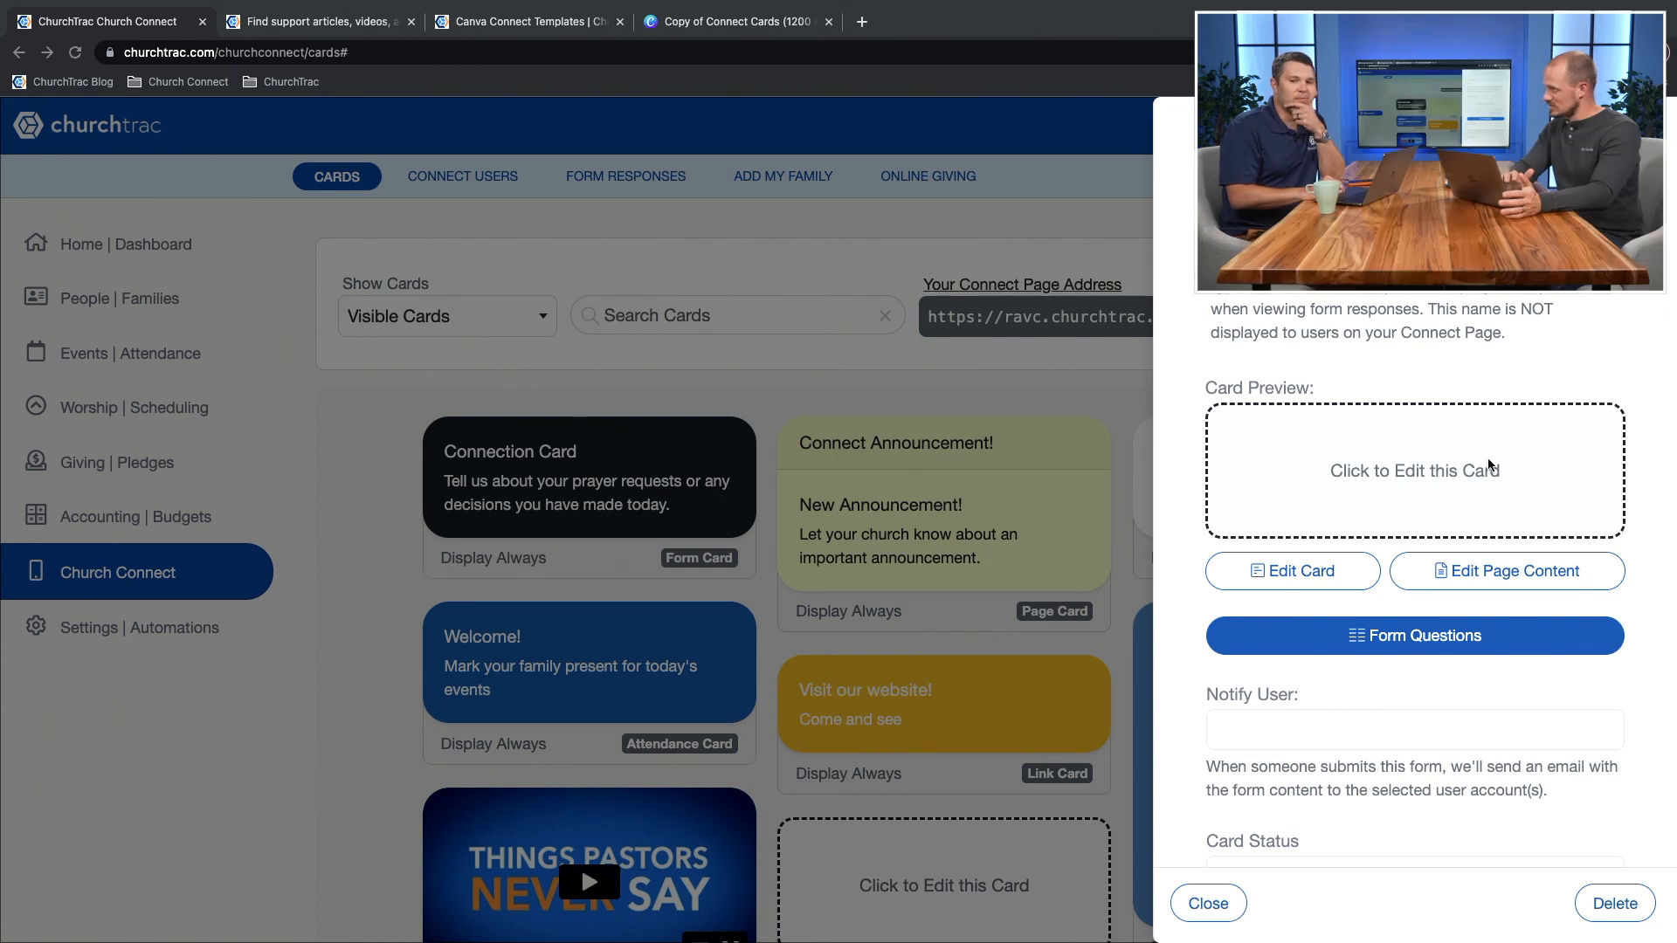
pyautogui.scroll(-5, 1490, 464)
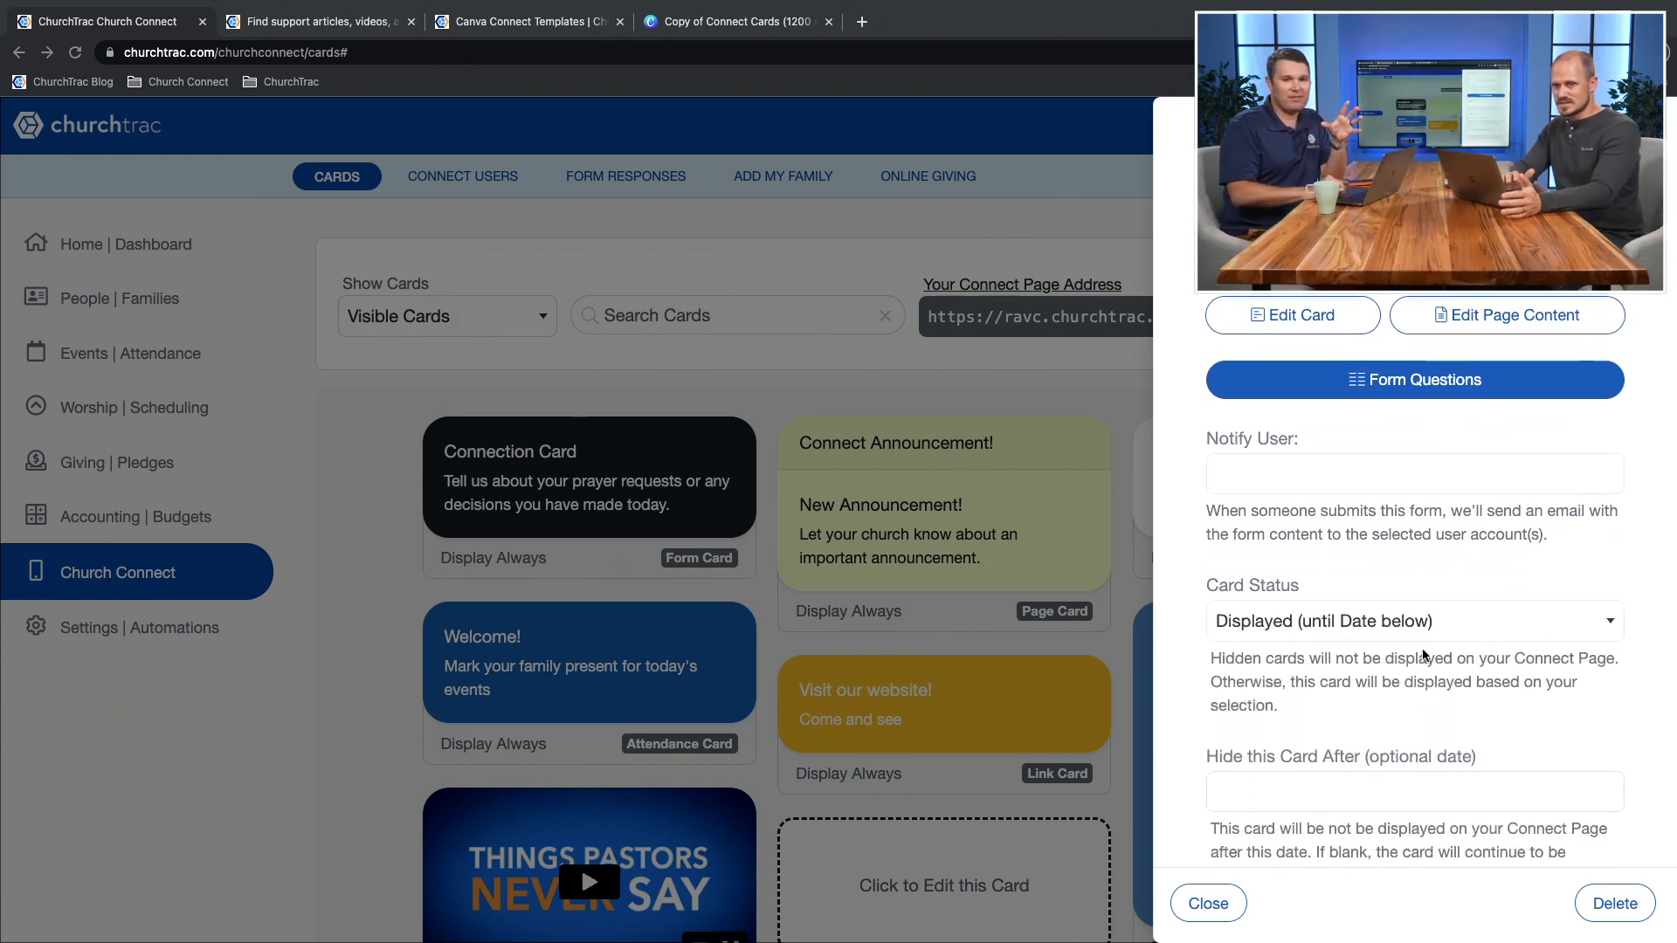
pyautogui.scroll(-4, 1432, 611)
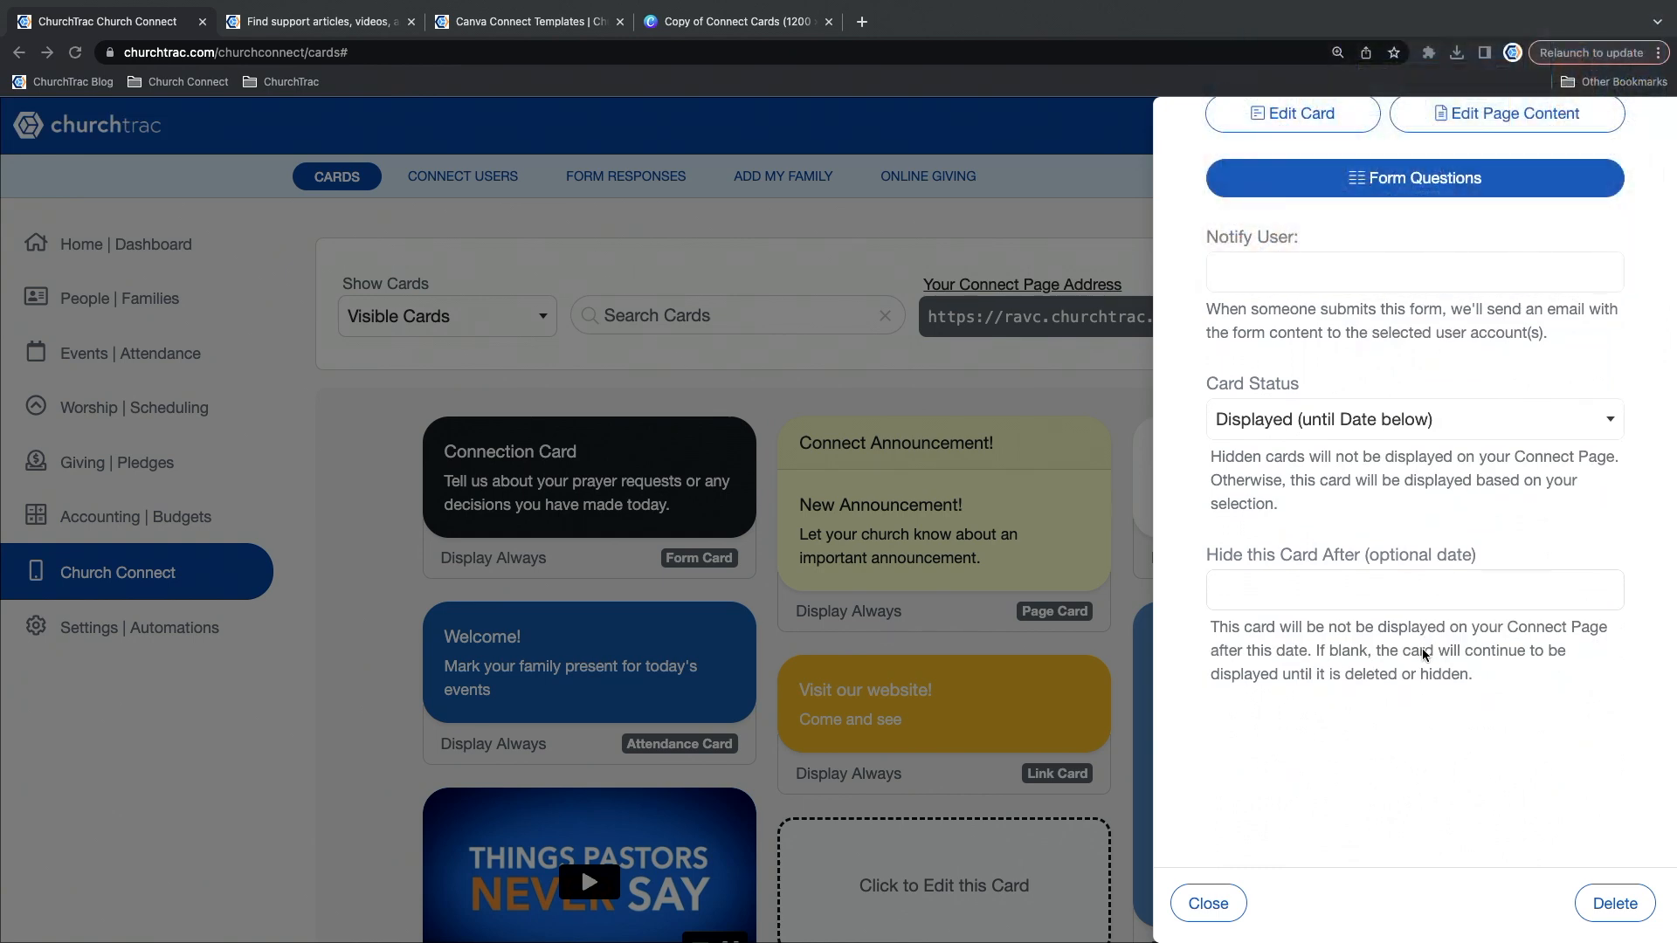
pyautogui.scroll(10, 1422, 655)
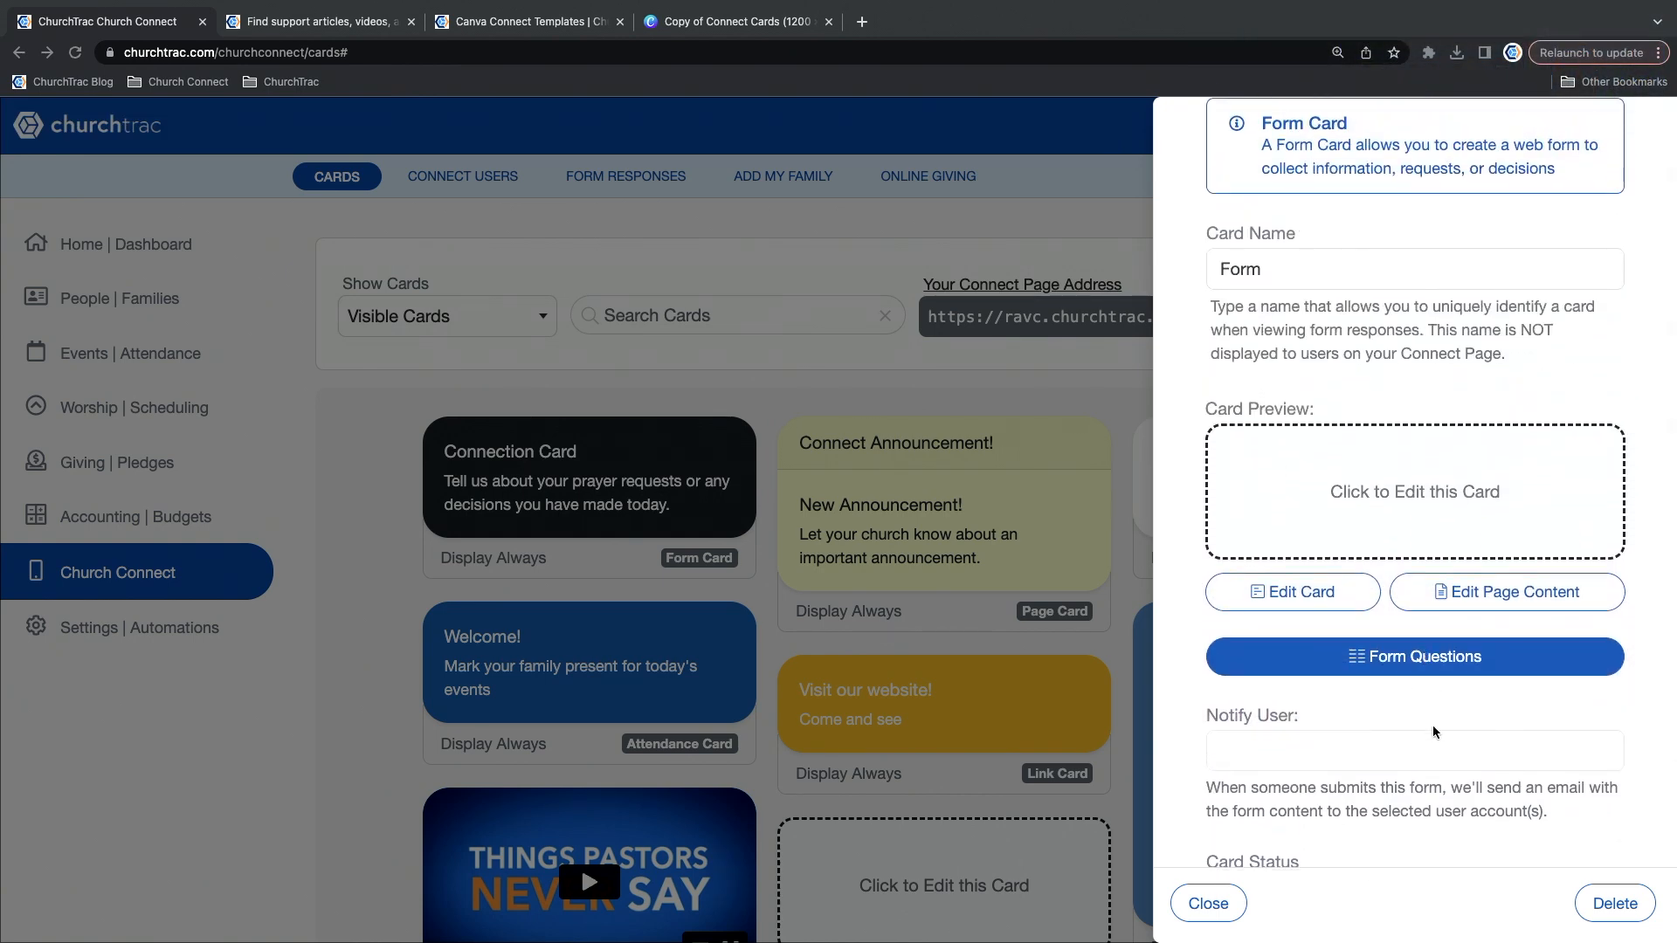
# Step: Title the Form card 'Connect With Us' and upload Connect Card.jpg as its card image
pyautogui.click(1296, 592)
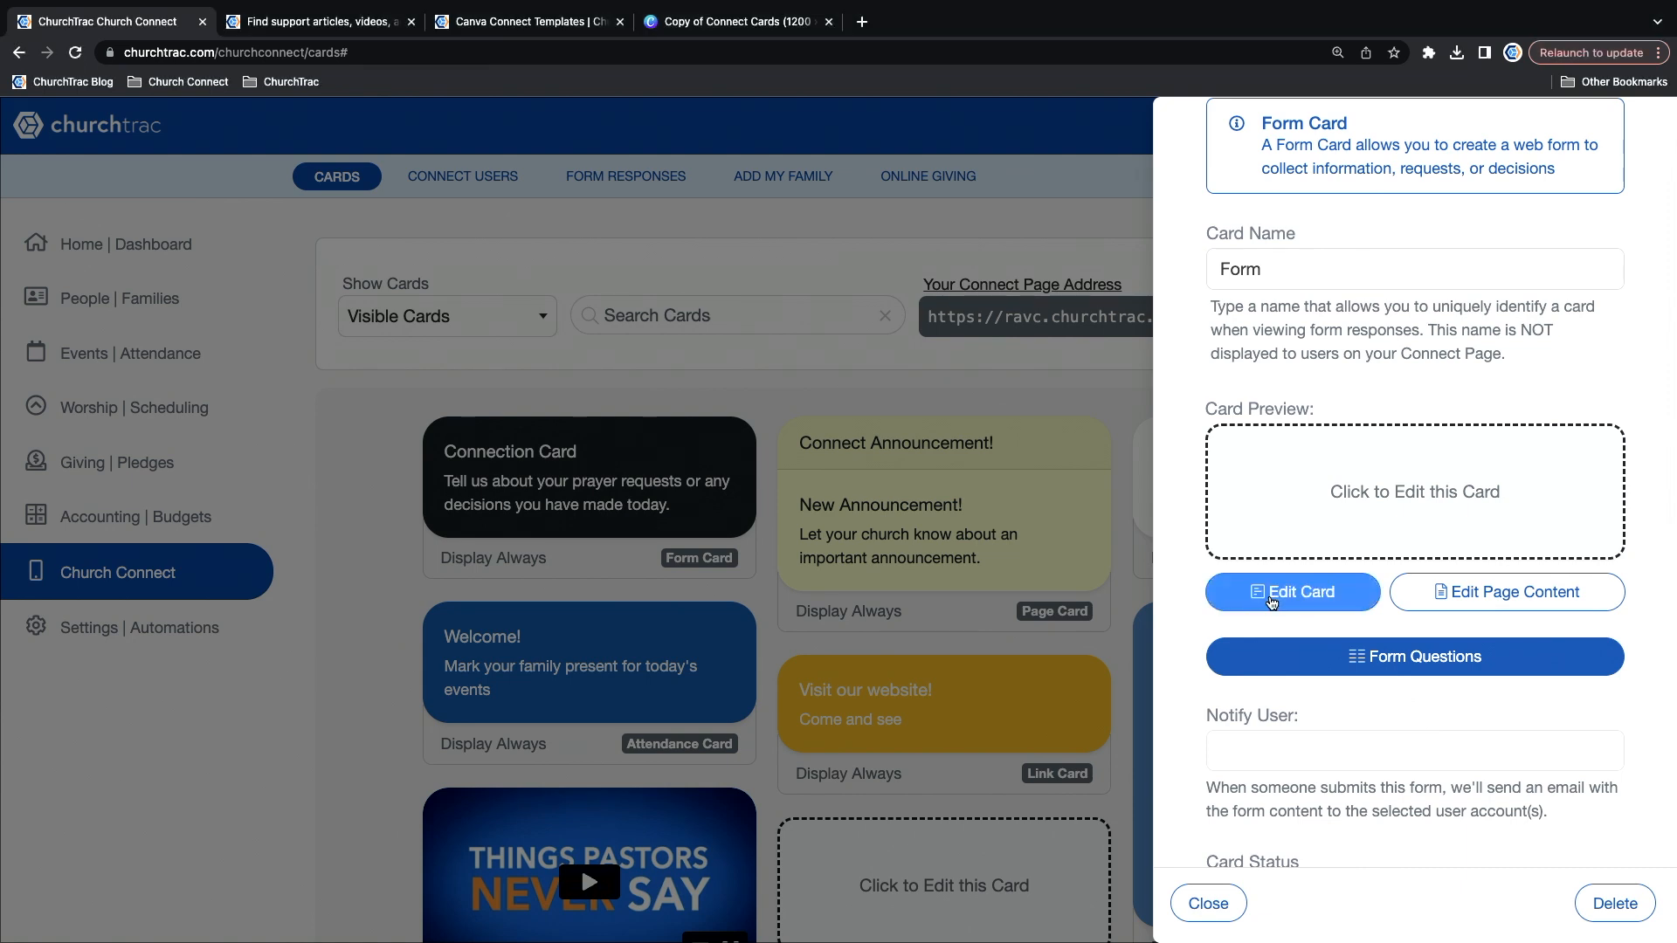
pyautogui.scroll(-1, 1456, 607)
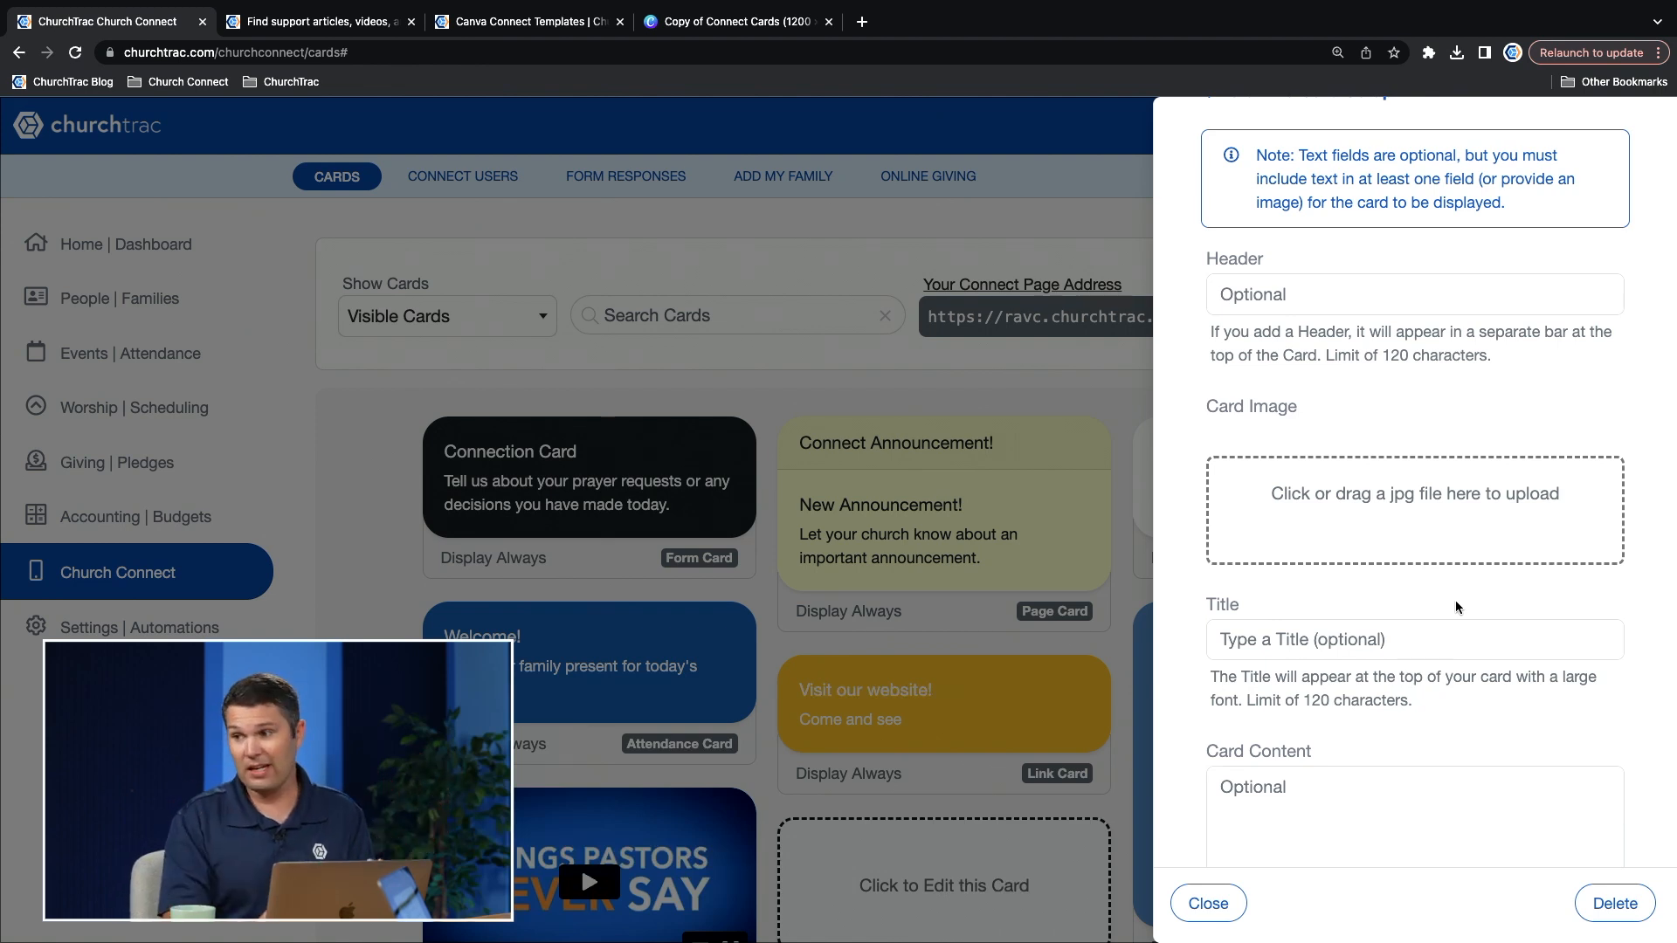
pyautogui.scroll(-2, 1456, 607)
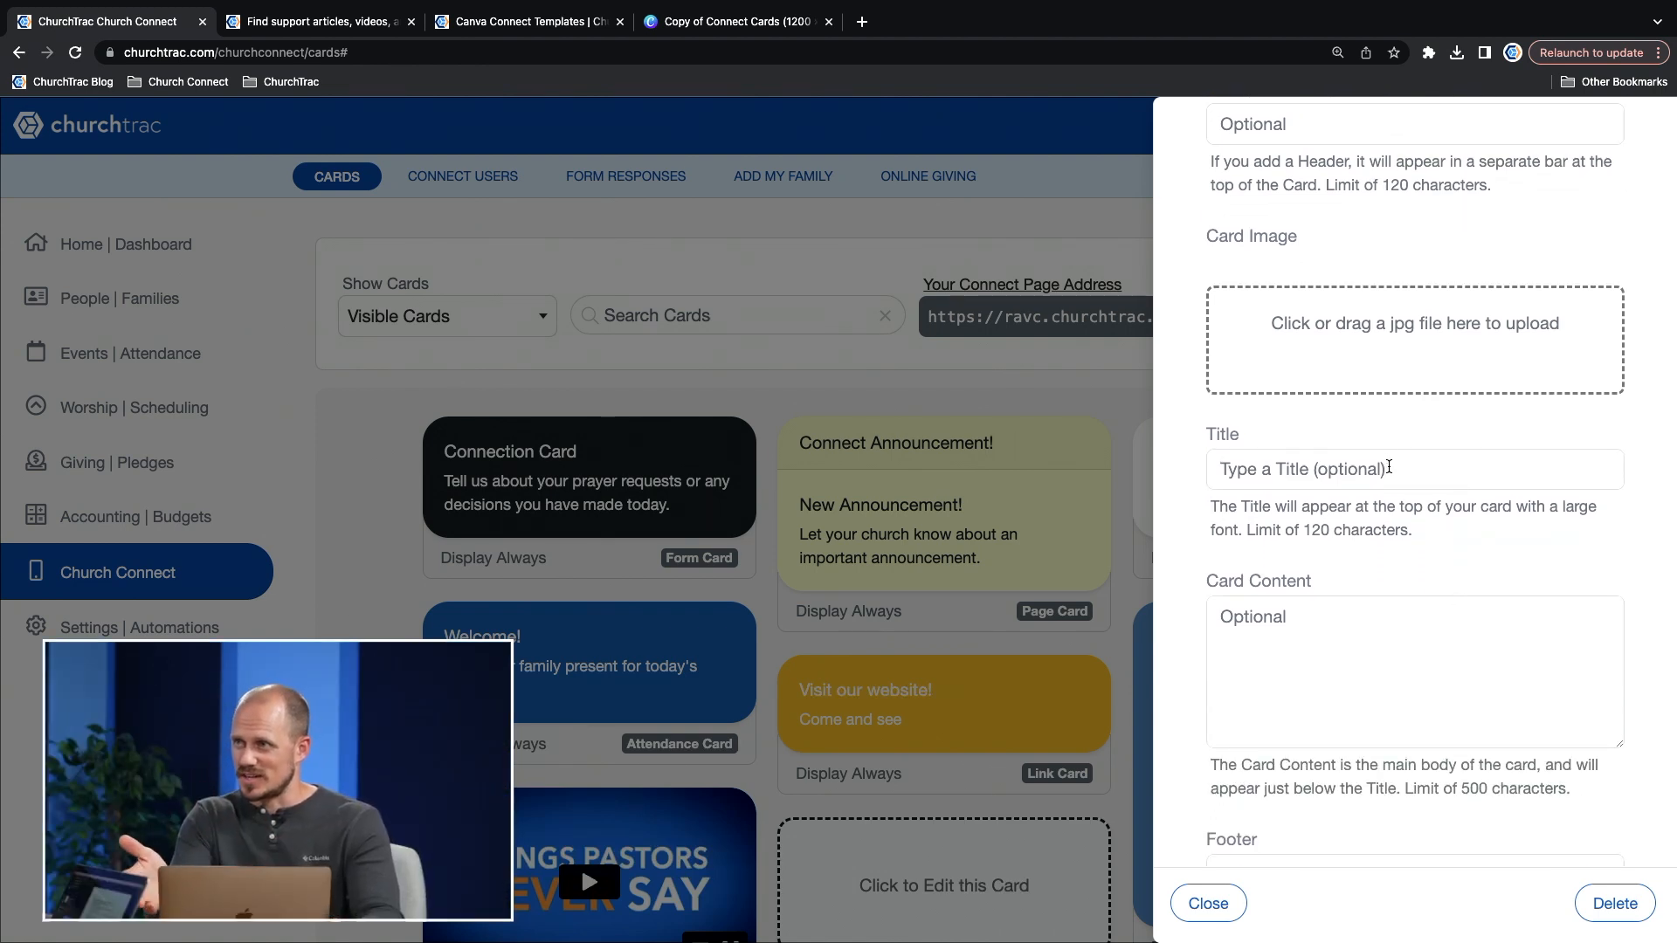
pyautogui.write('Connect Wi')
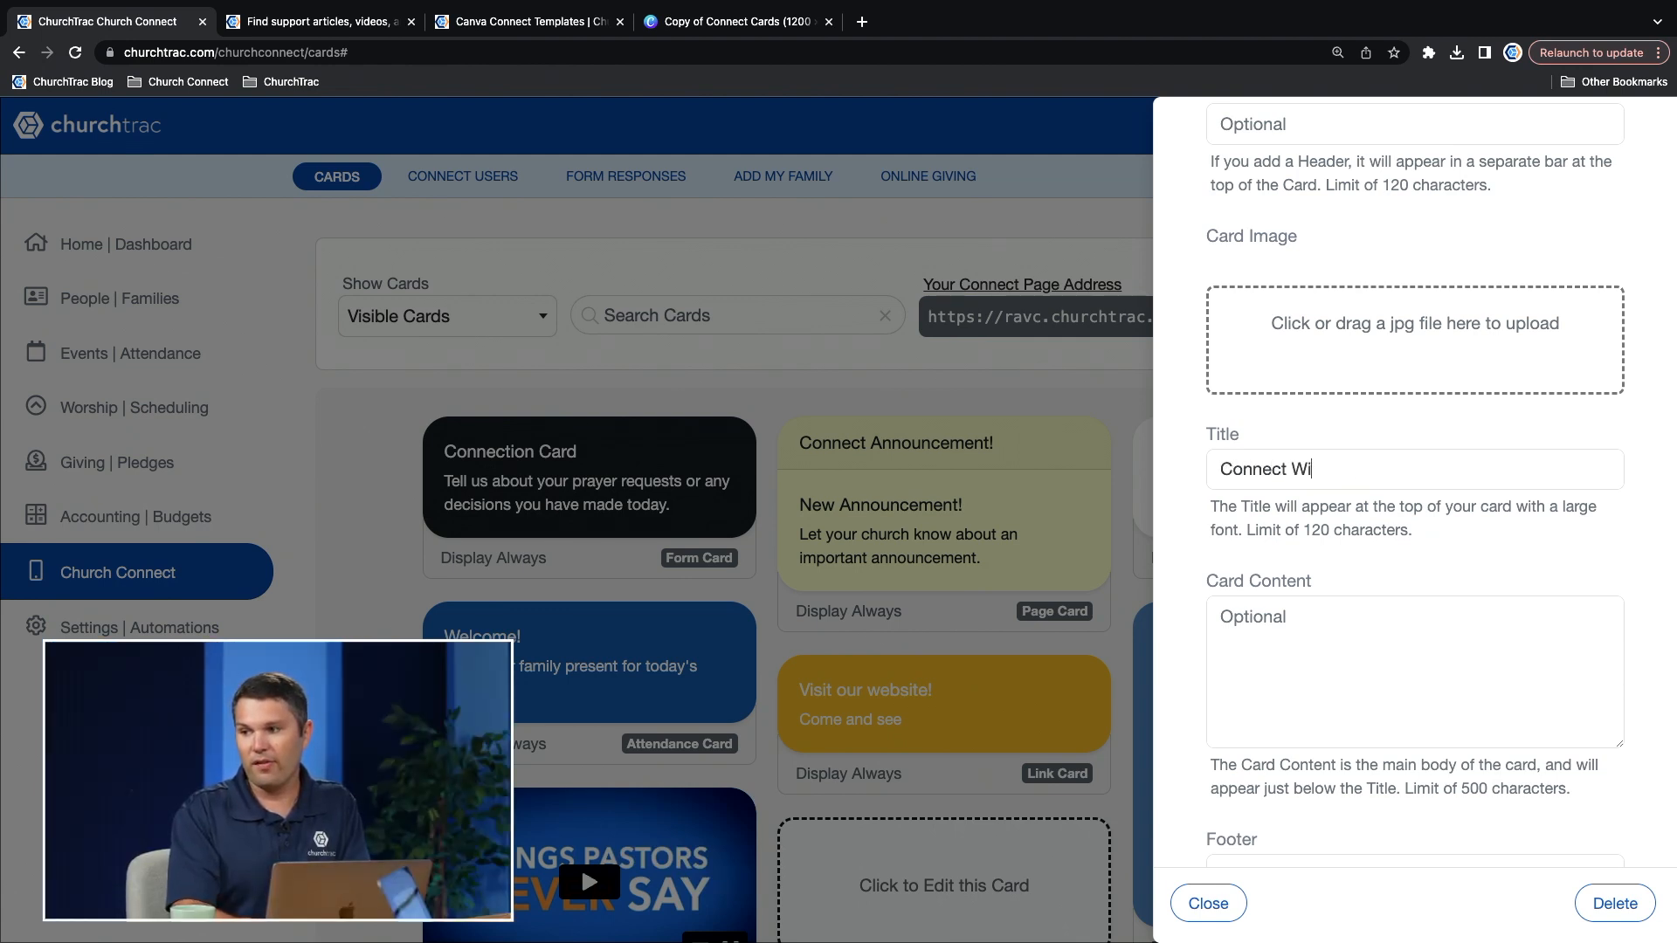
pyautogui.scroll(-2, 1397, 576)
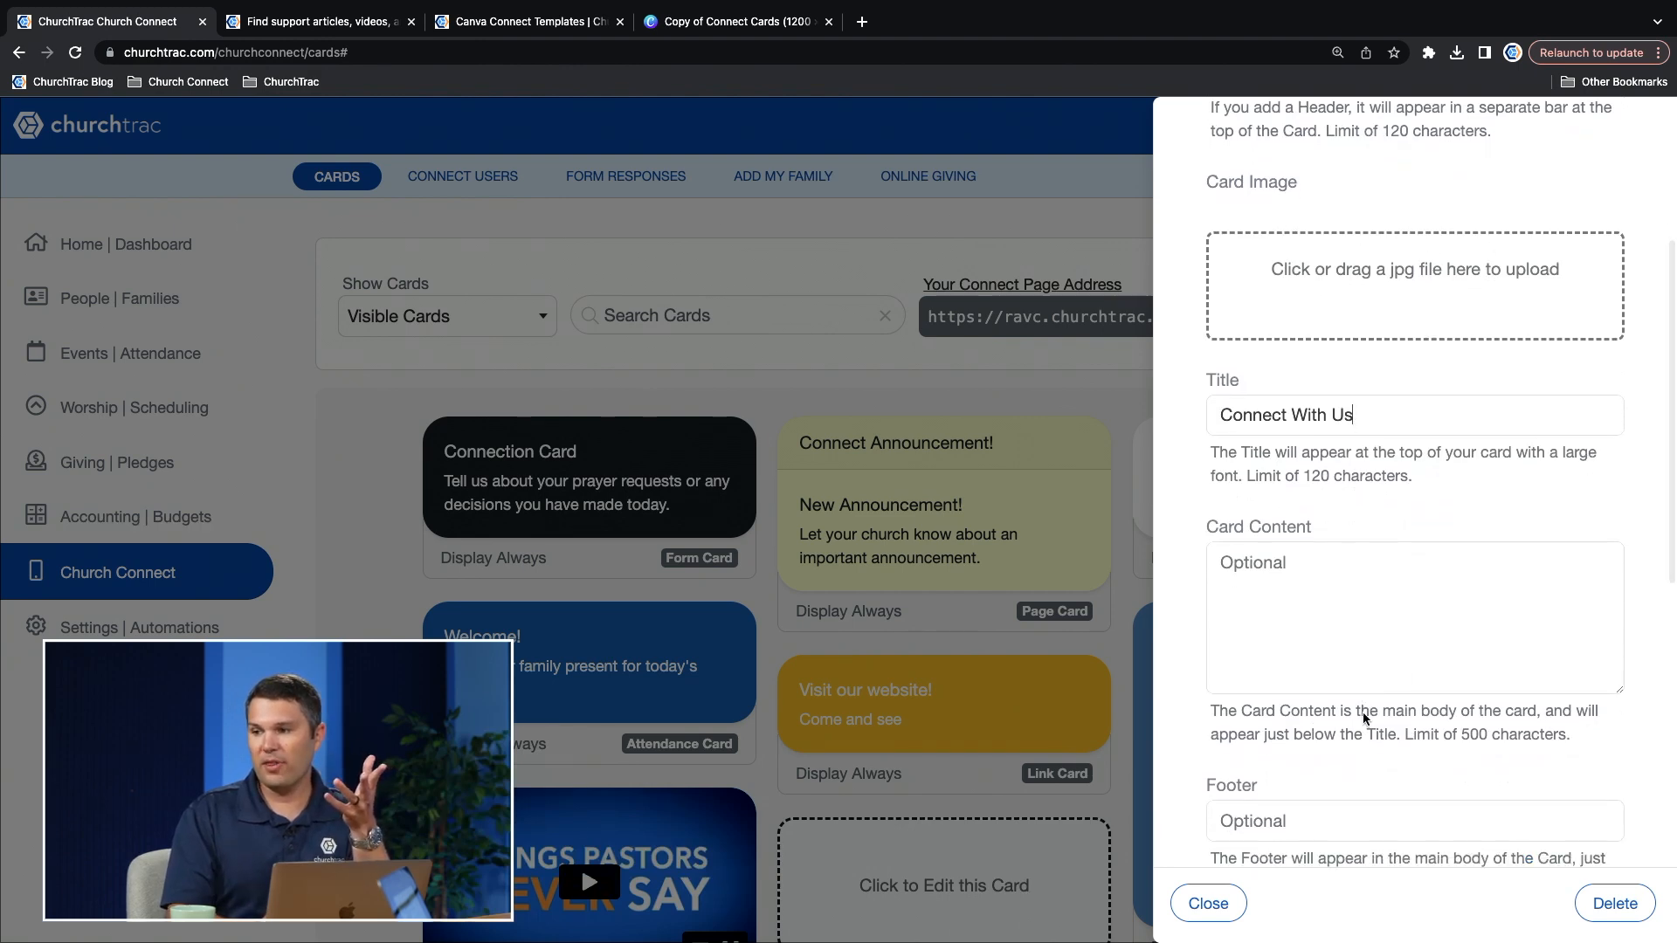
pyautogui.scroll(-1, 1367, 711)
pyautogui.scroll(5, 1415, 655)
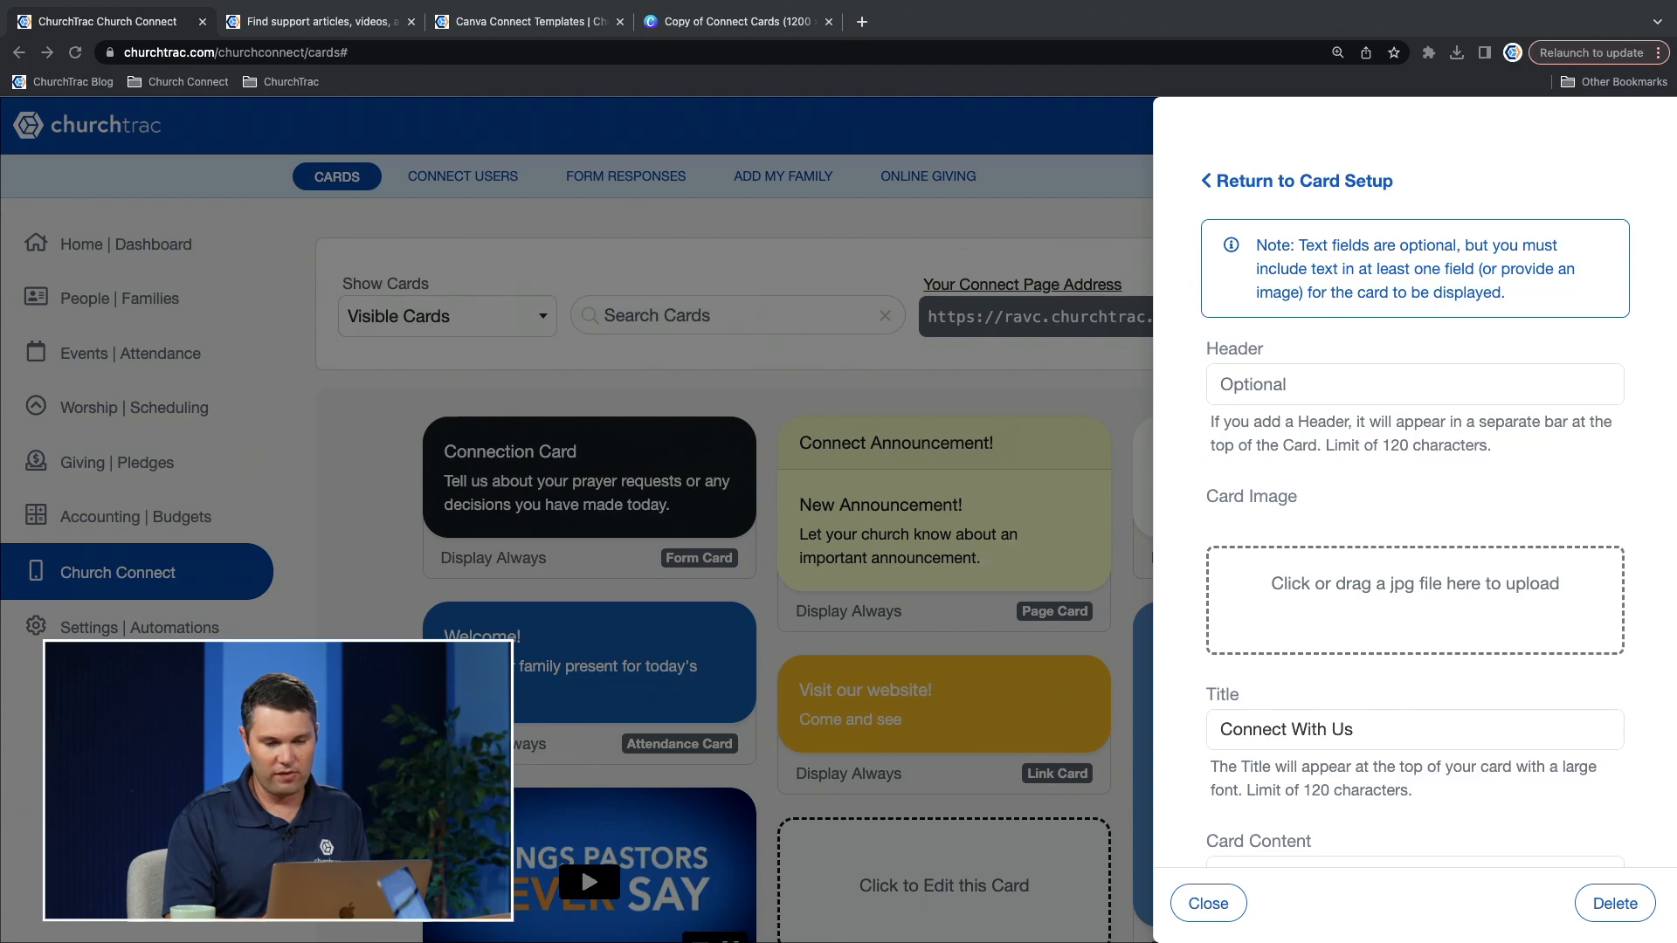
pyautogui.moveTo(0, 423); pyautogui.dragTo(1474, 591)
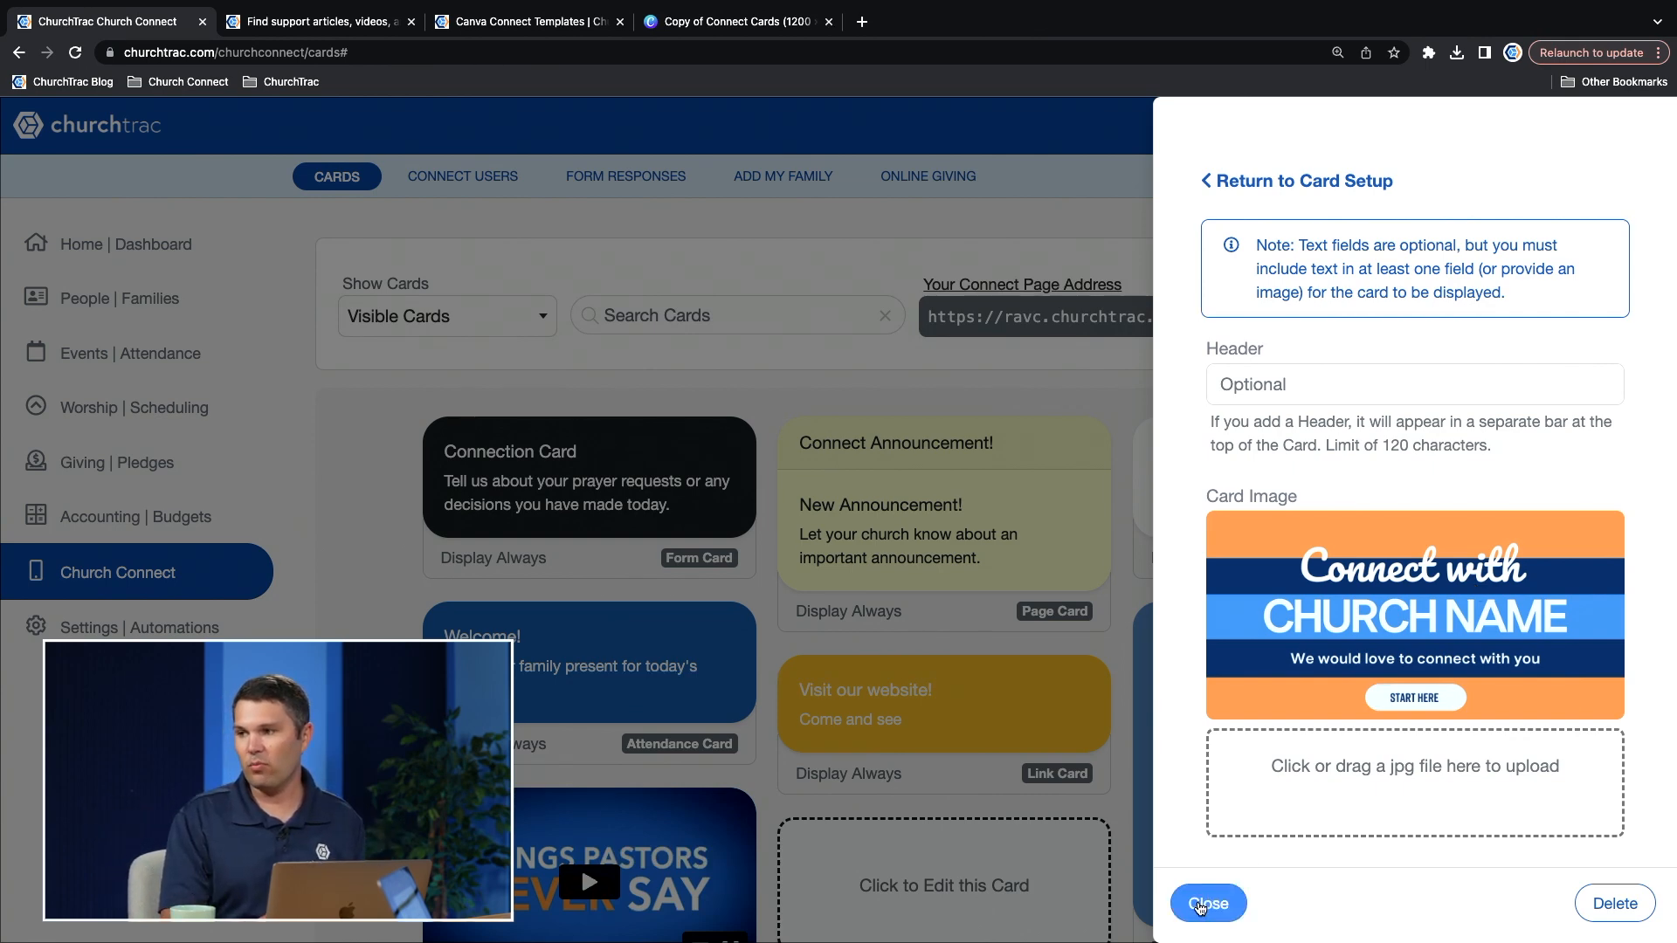
# Step: Delete the 'Connect With Us' title from the Form card so only its image shows
pyautogui.click(1206, 904)
pyautogui.scroll(-3, 1085, 737)
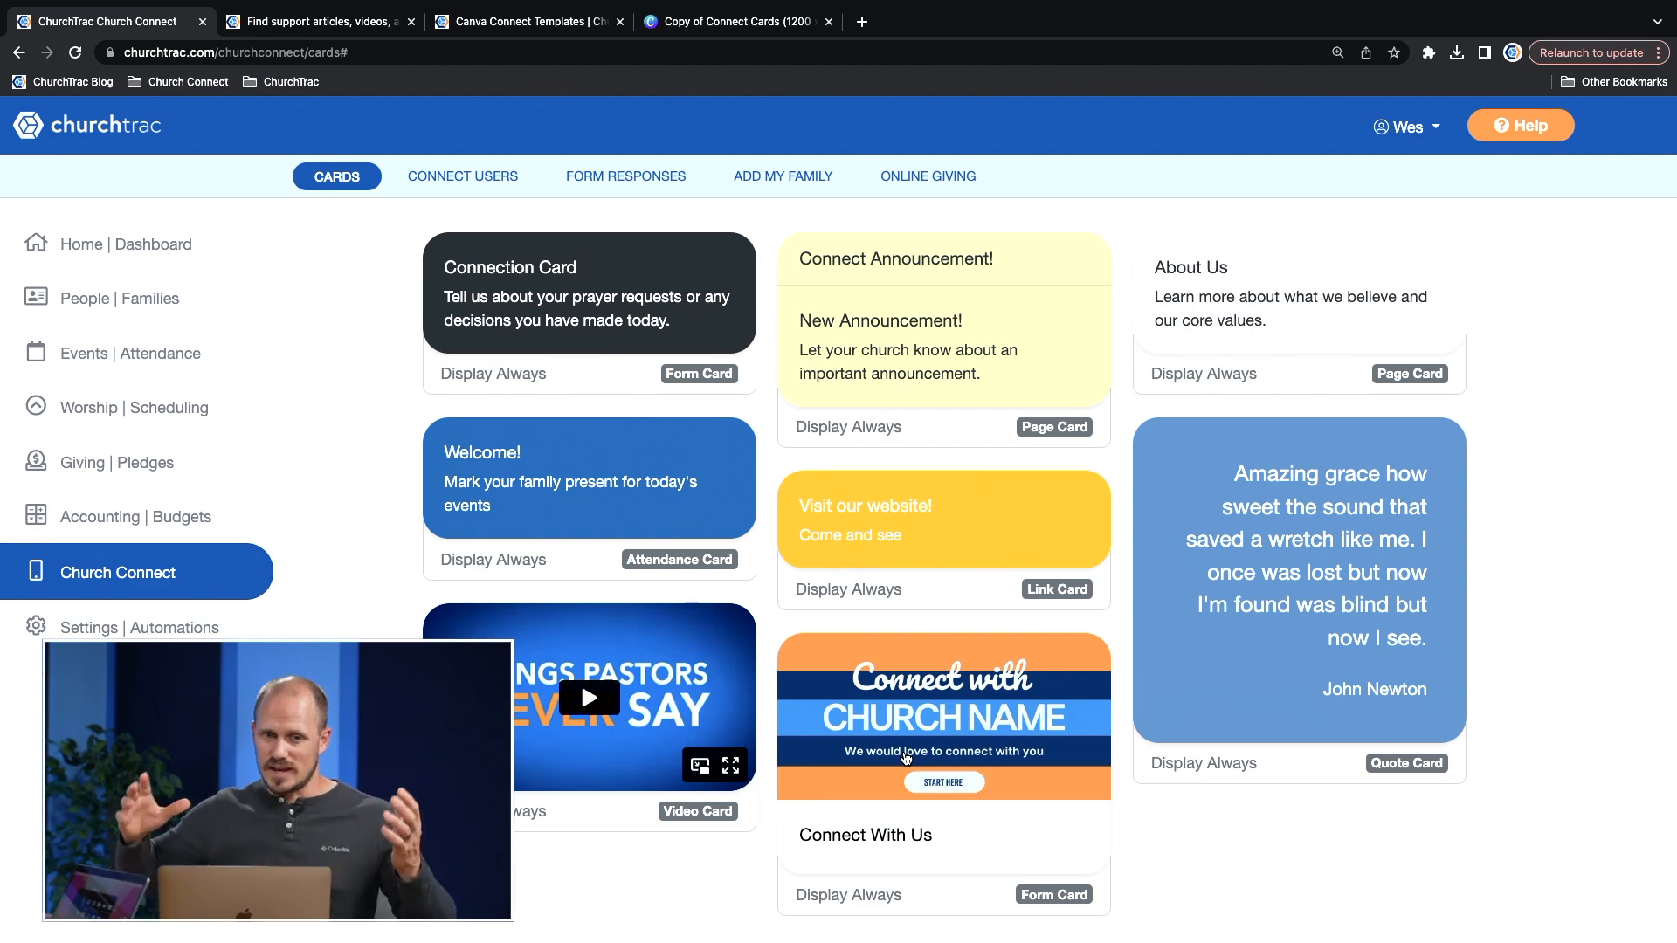
pyautogui.click(933, 743)
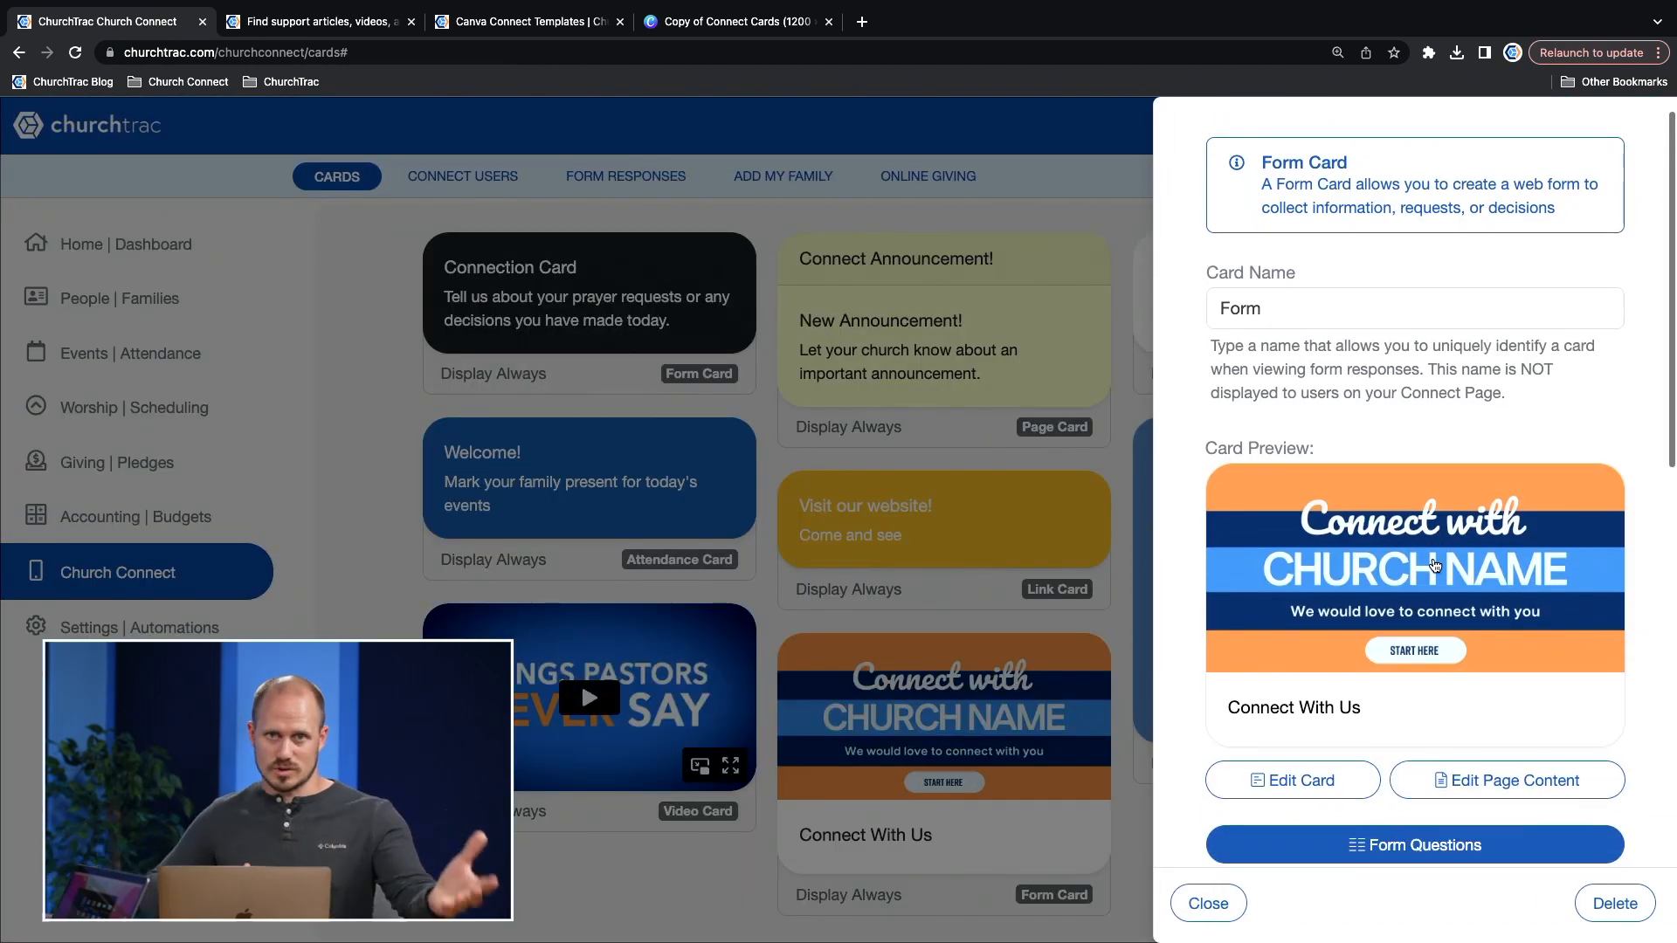
pyautogui.click(1358, 803)
pyautogui.scroll(-7, 1489, 633)
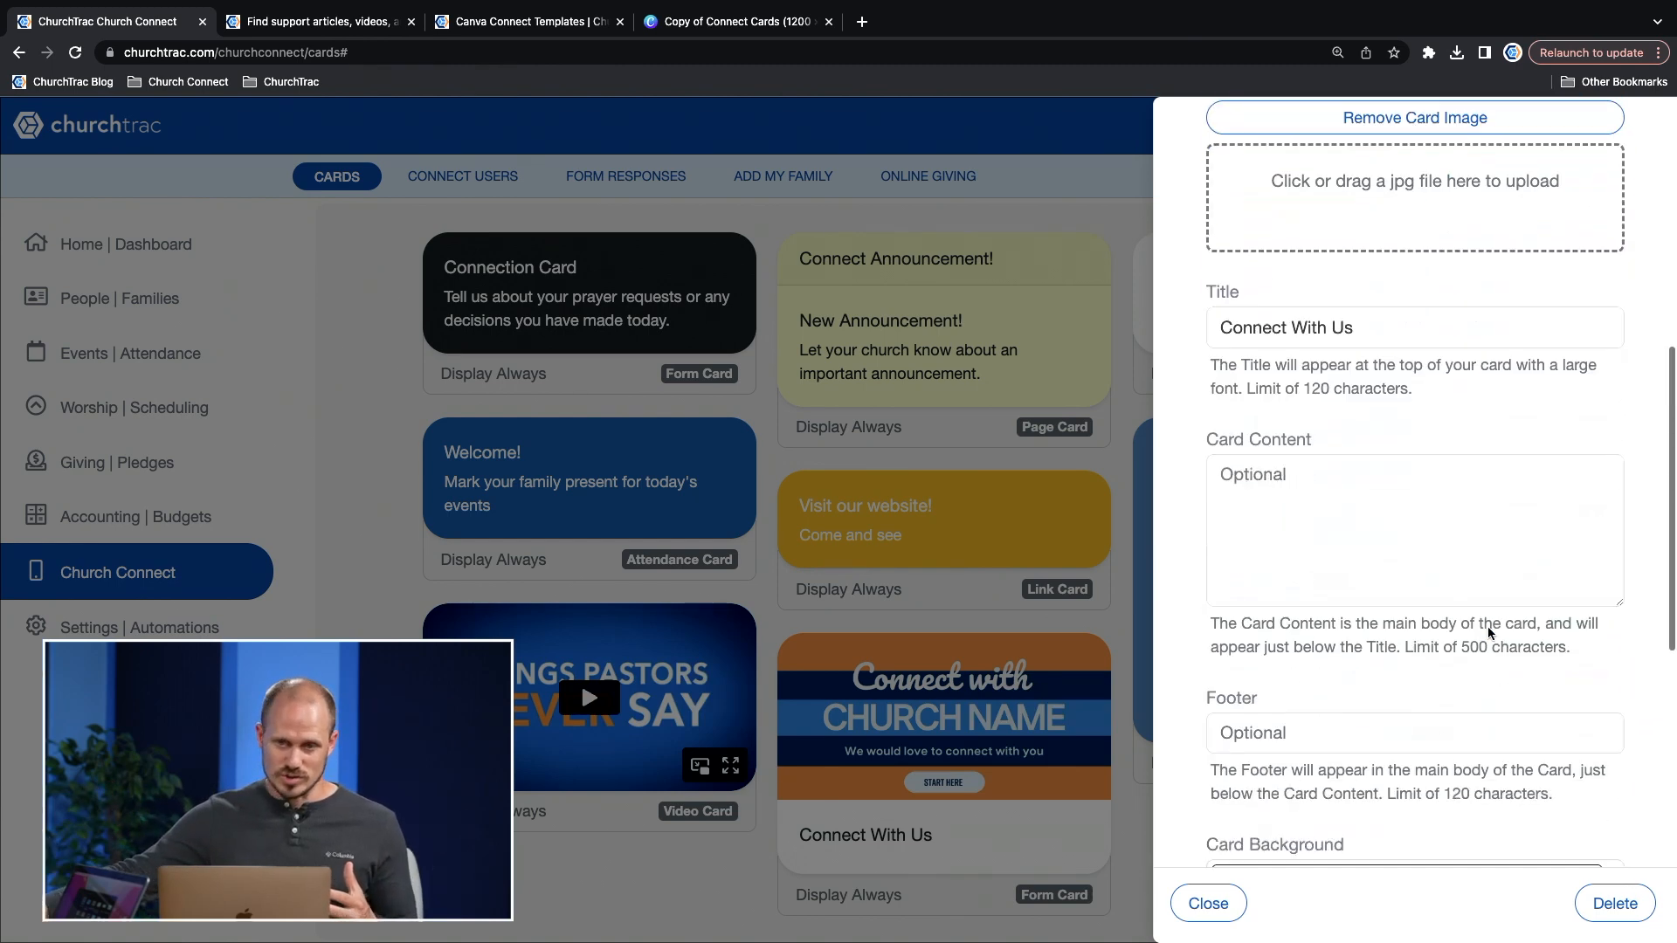
pyautogui.doubleClick(1392, 321)
pyautogui.press('BackSpace')
pyautogui.press('BackSpace')
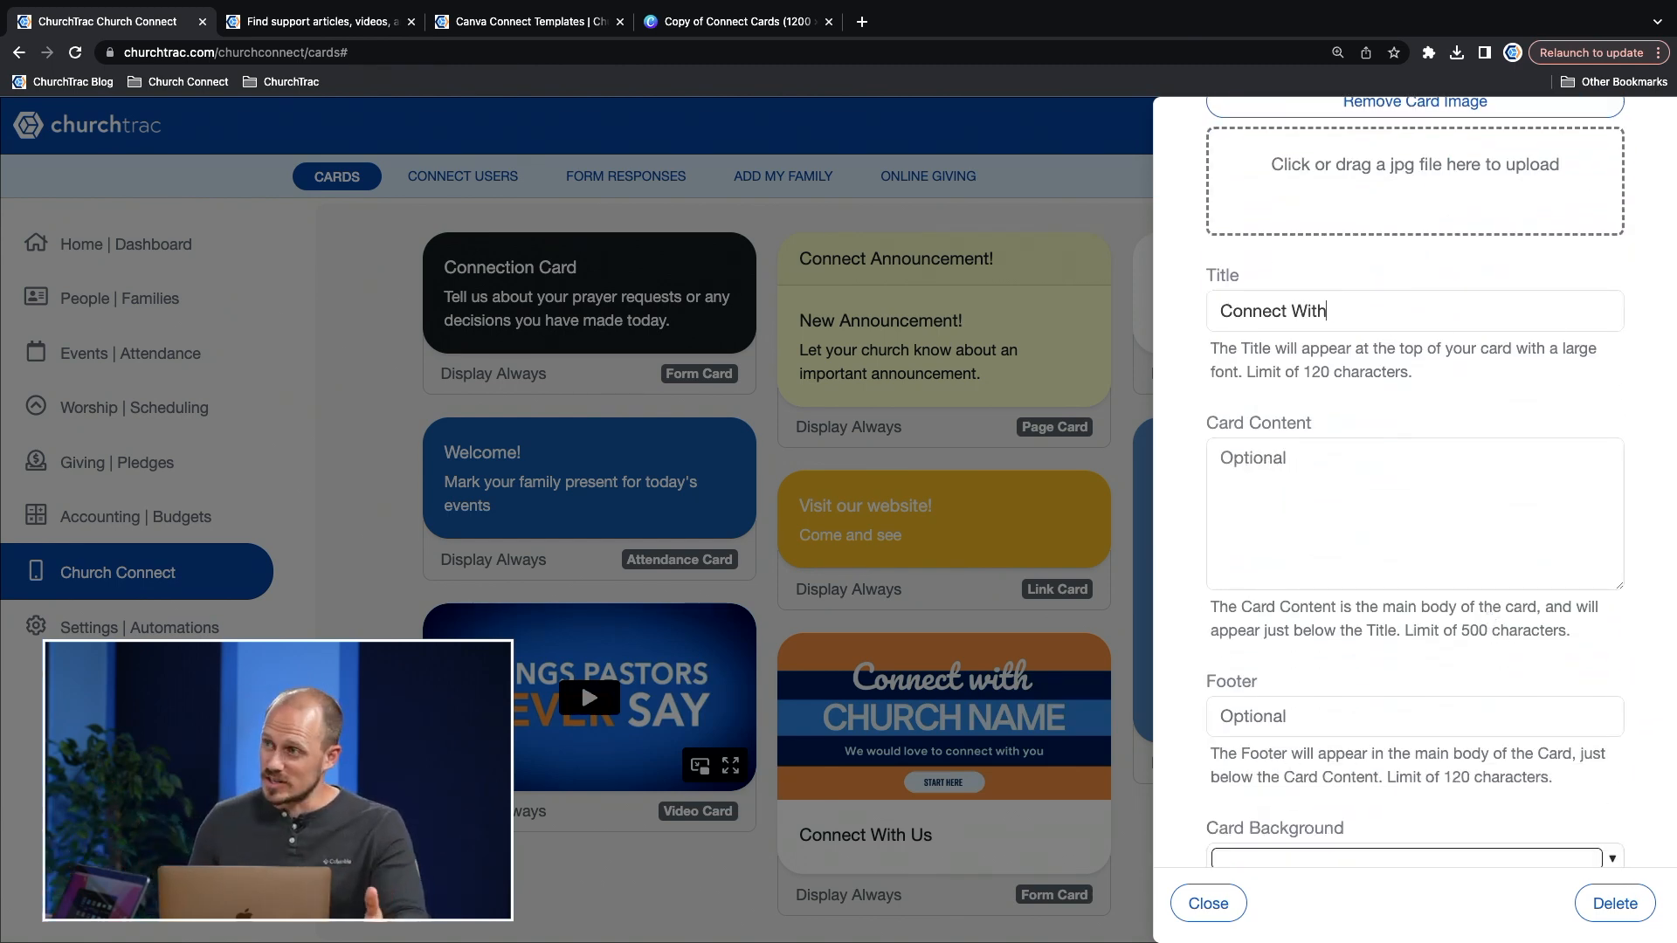
pyautogui.press('BackSpace')
pyautogui.press('BackSpace')
pyautogui.press('BackSpace')
pyautogui.press('BackSpace')
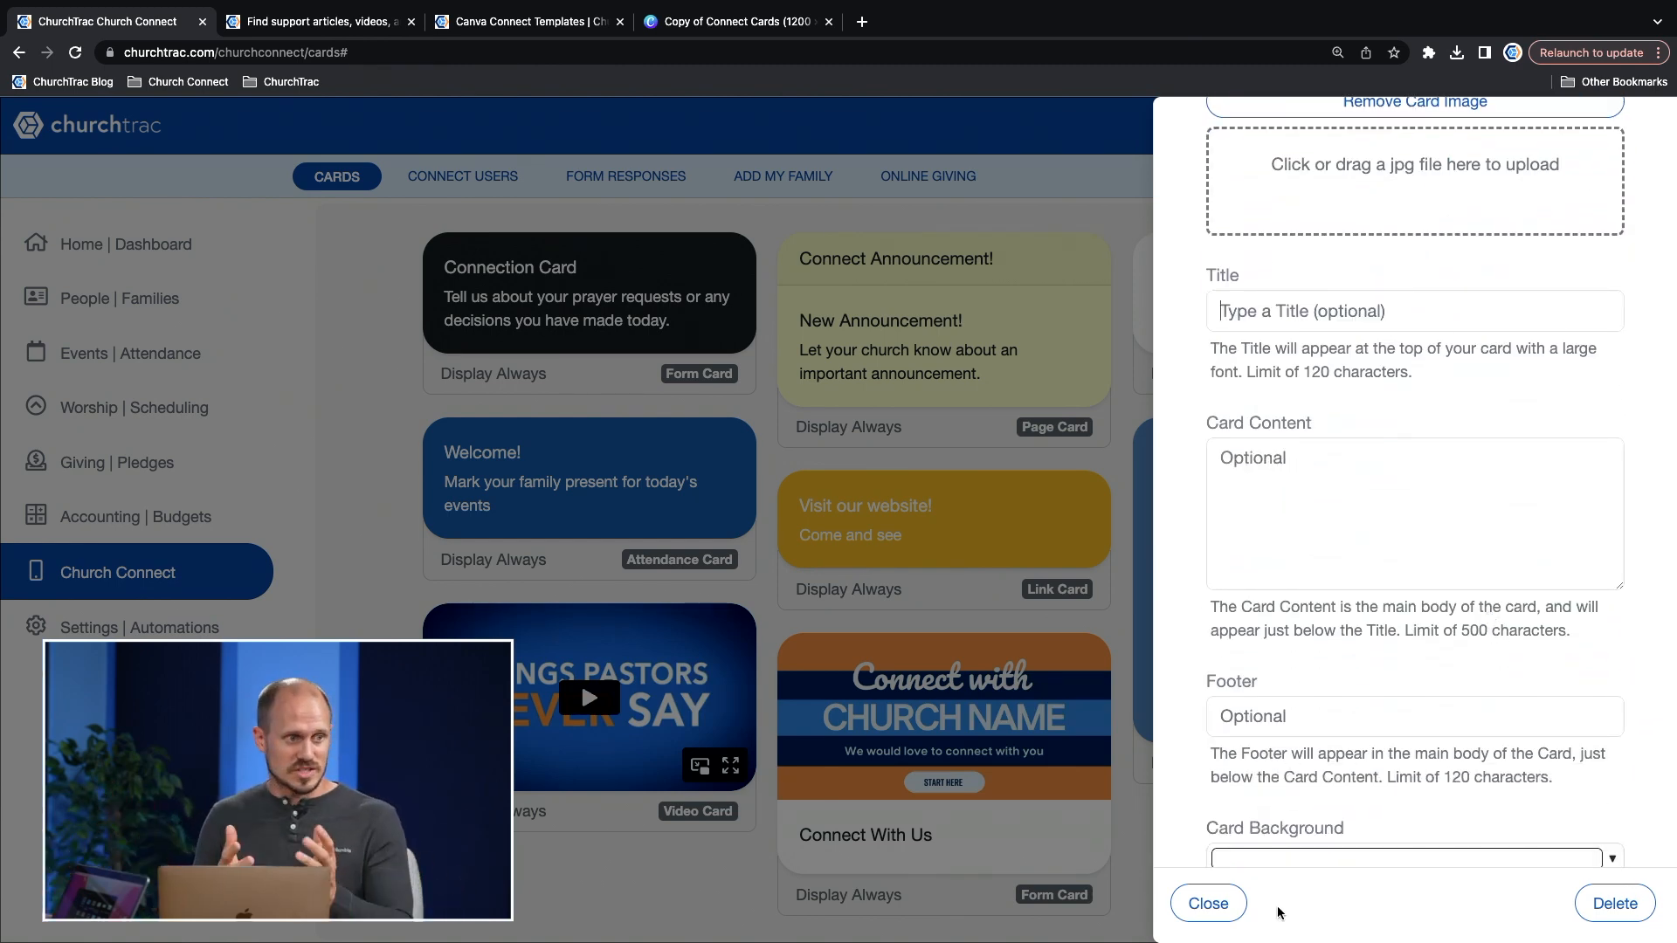
pyautogui.click(1208, 903)
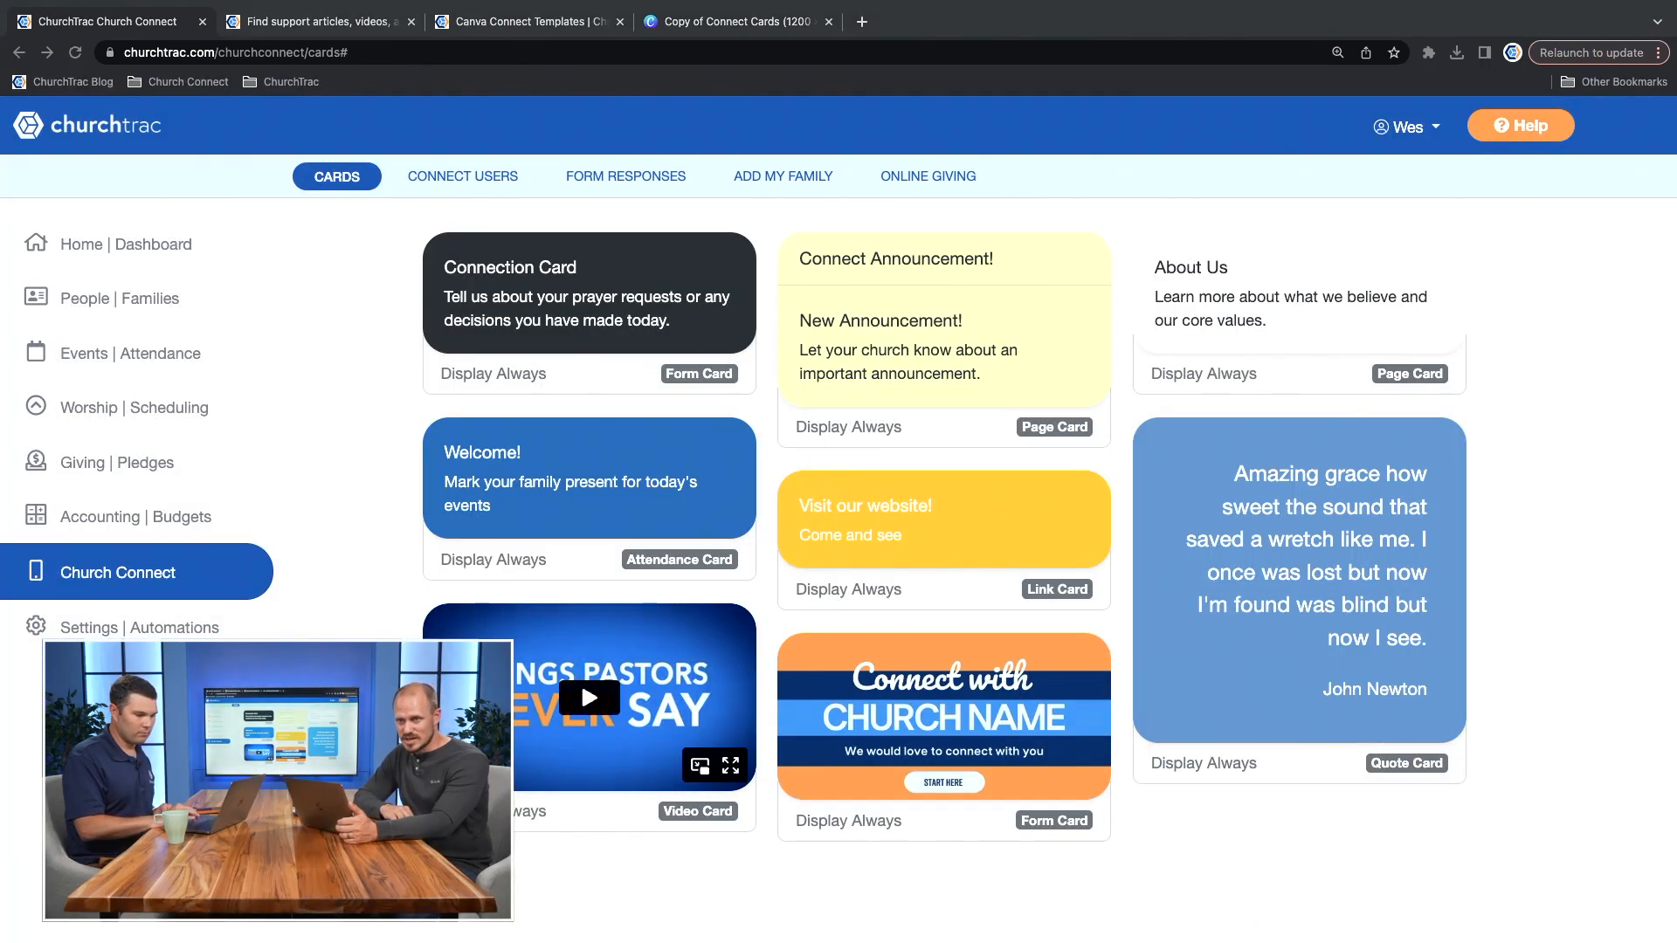
pyautogui.scroll(3, 924, 391)
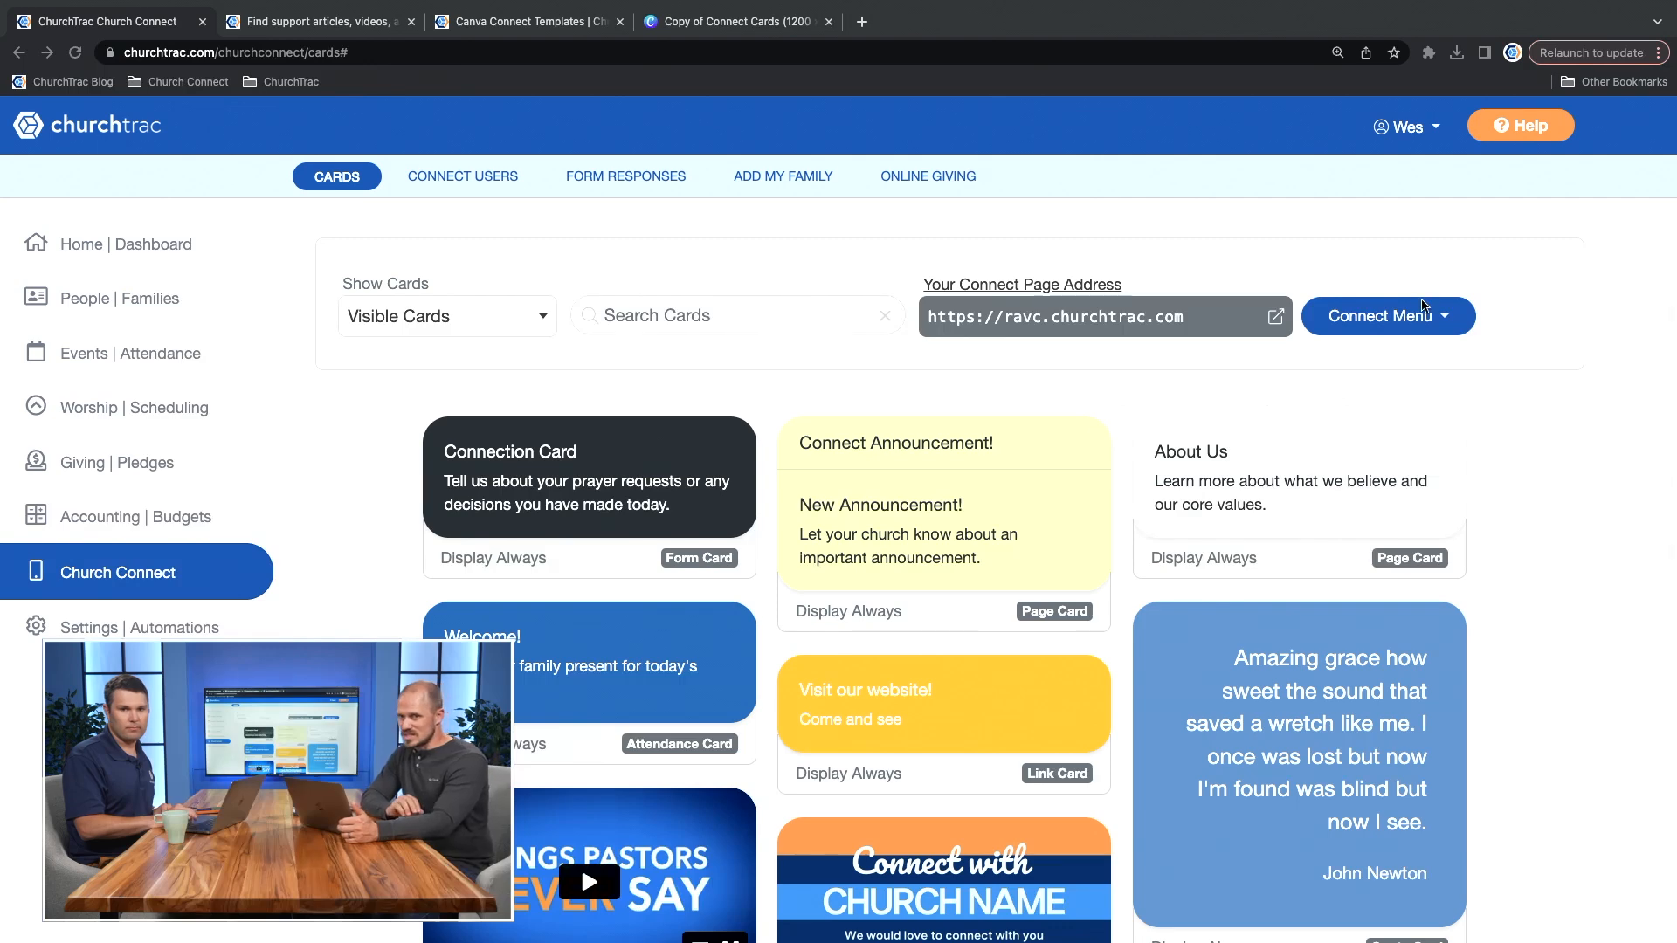
# Step: Add a new blank Page Card from the Connect page options
pyautogui.click(1402, 325)
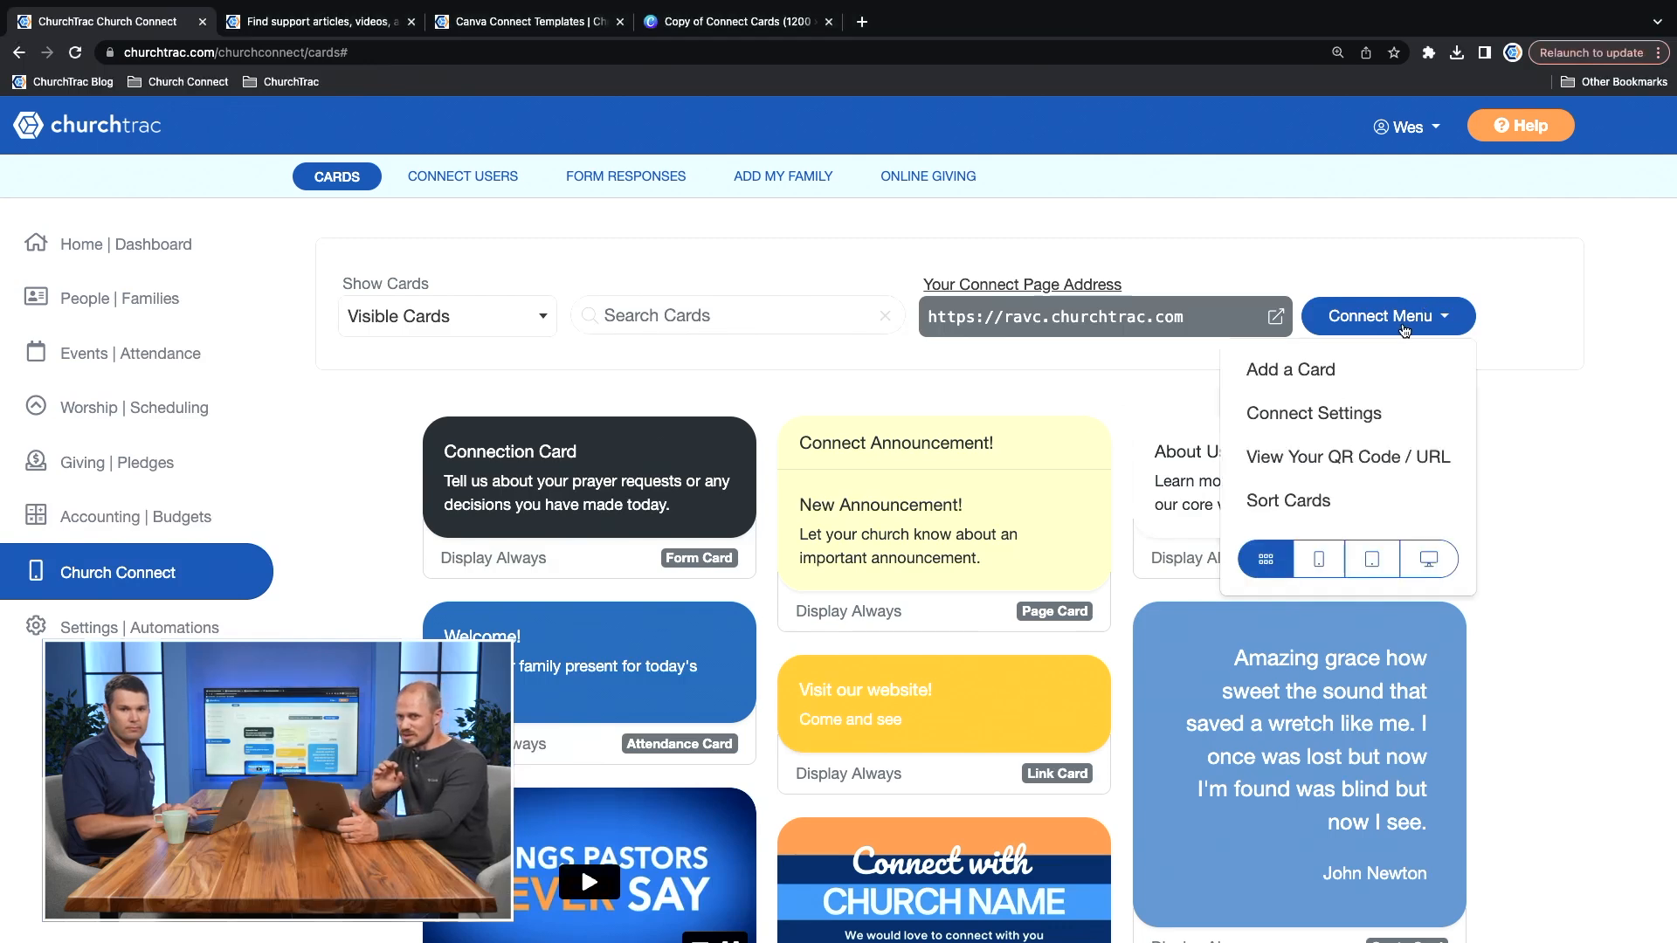
pyautogui.click(1326, 376)
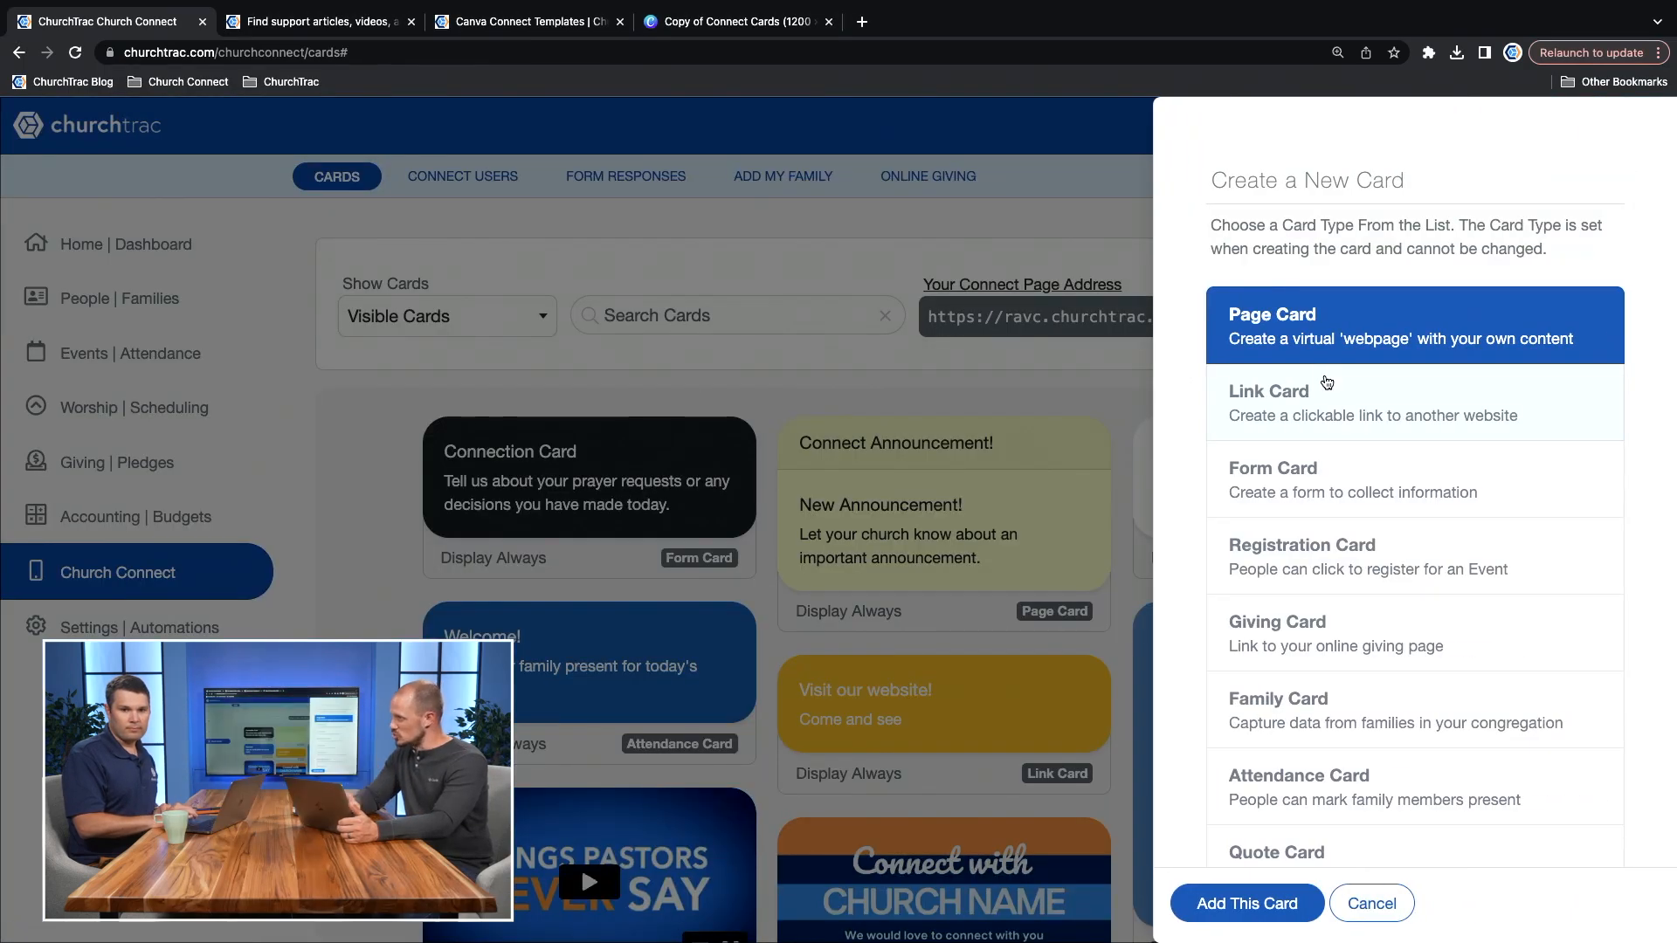
pyautogui.click(1240, 904)
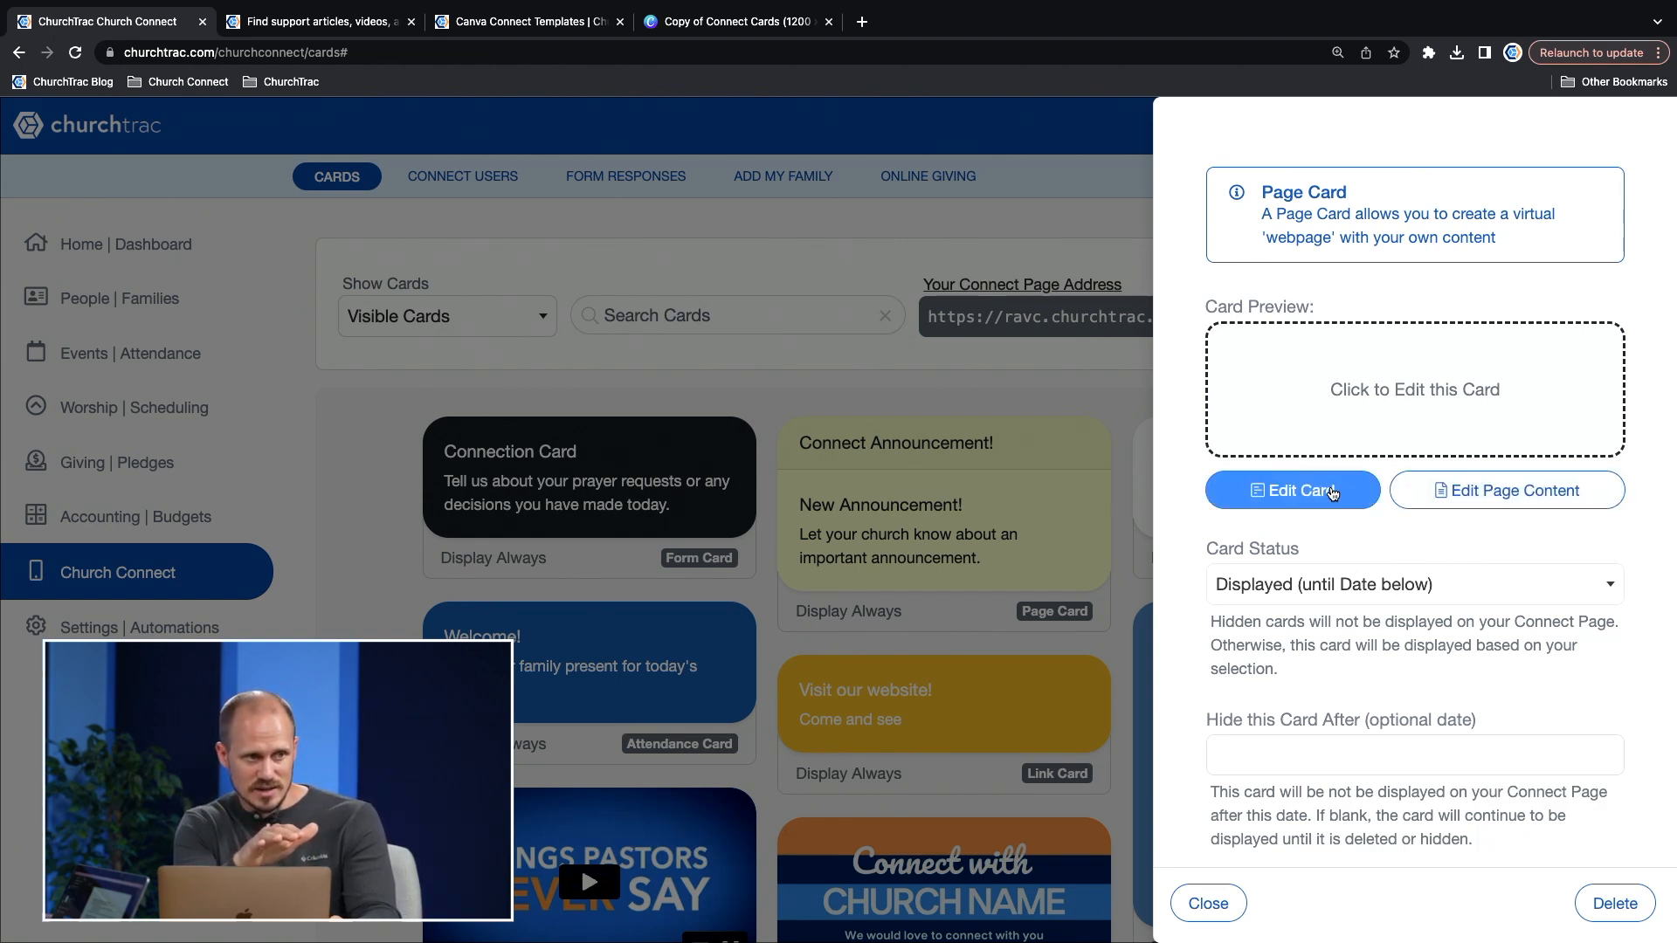
# Step: Write the Hello..., Times... and Locations lines as page content, check the HTML, and save
pyautogui.click(1524, 485)
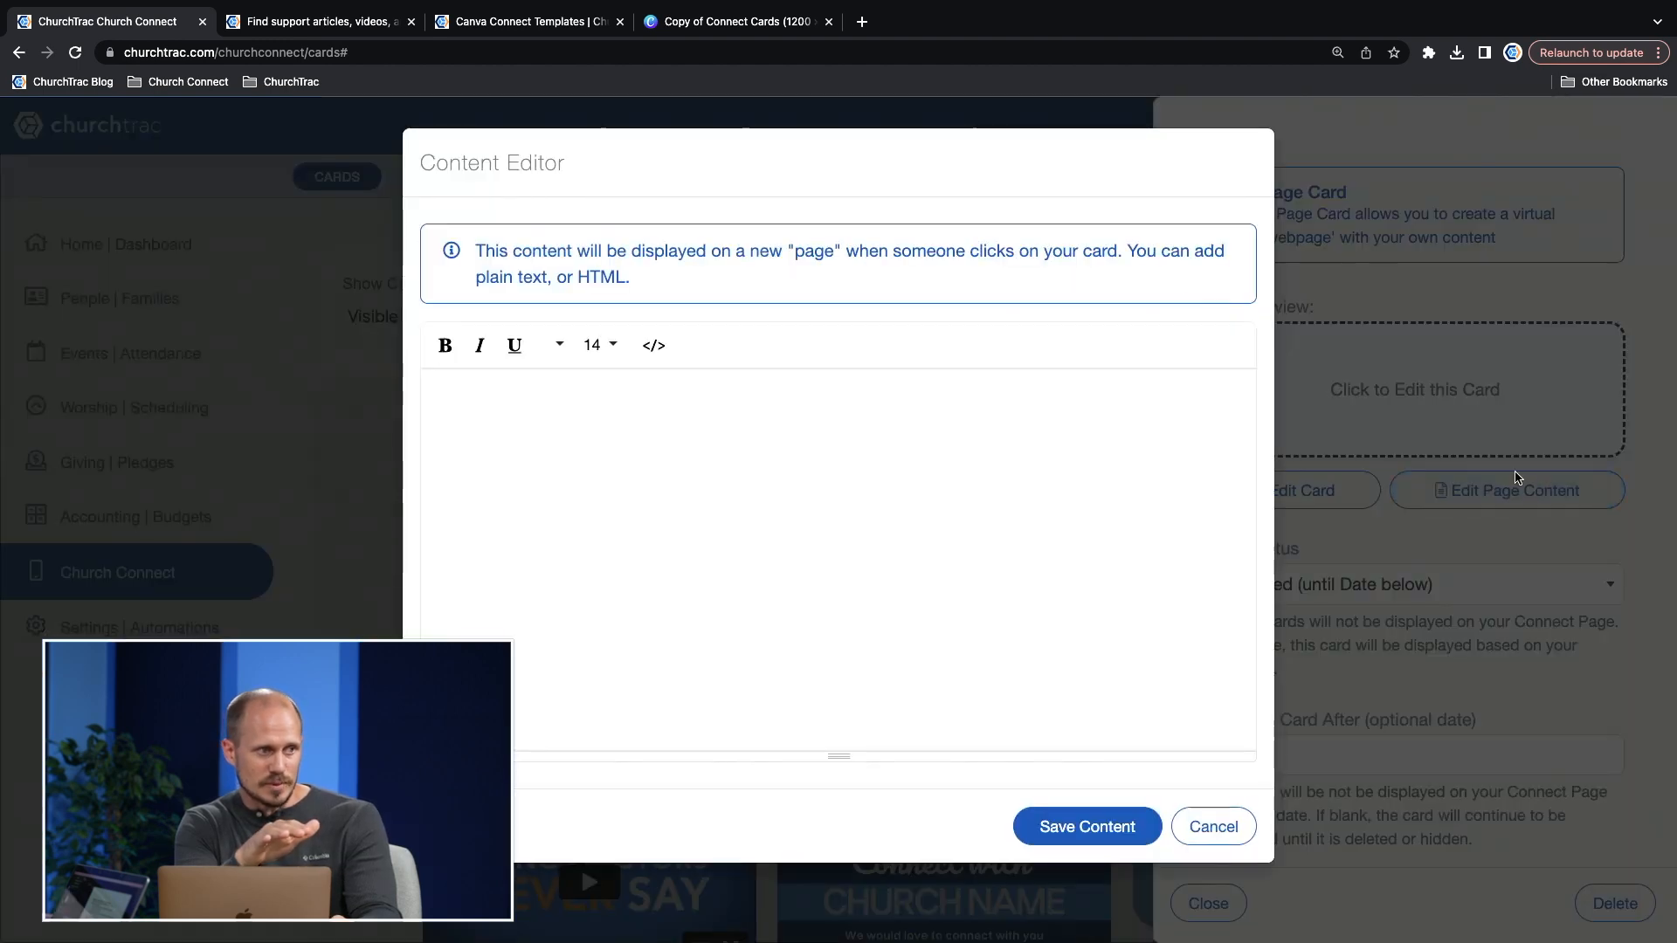
pyautogui.click(503, 393)
pyautogui.write('Hello...')
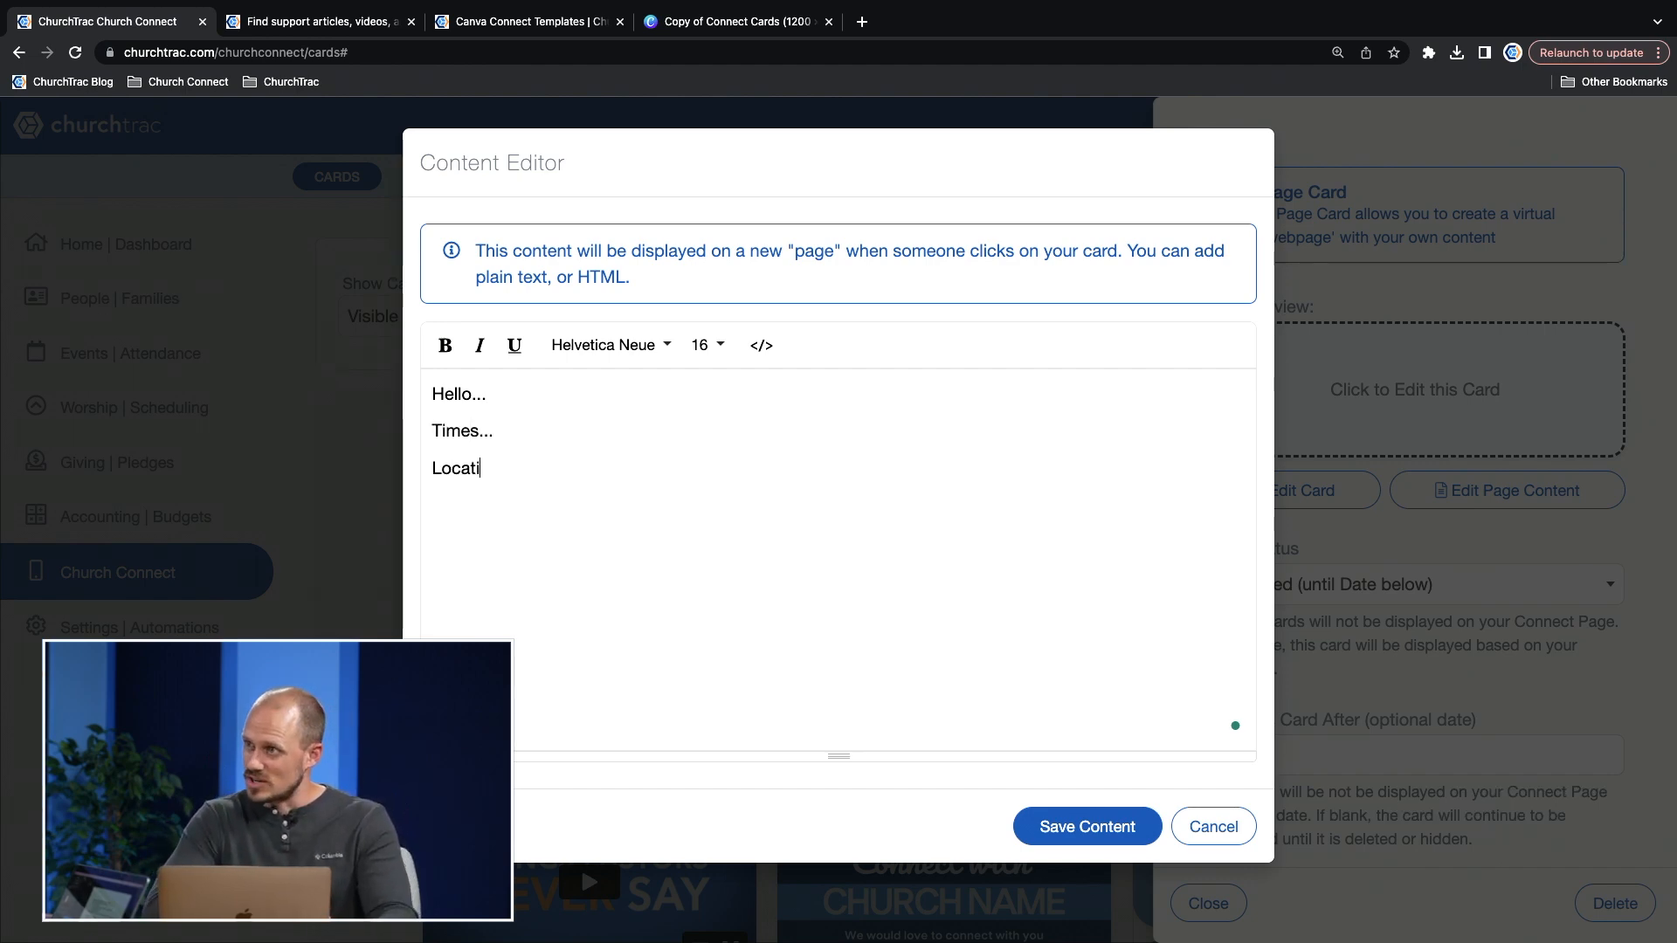
pyautogui.write('ons')
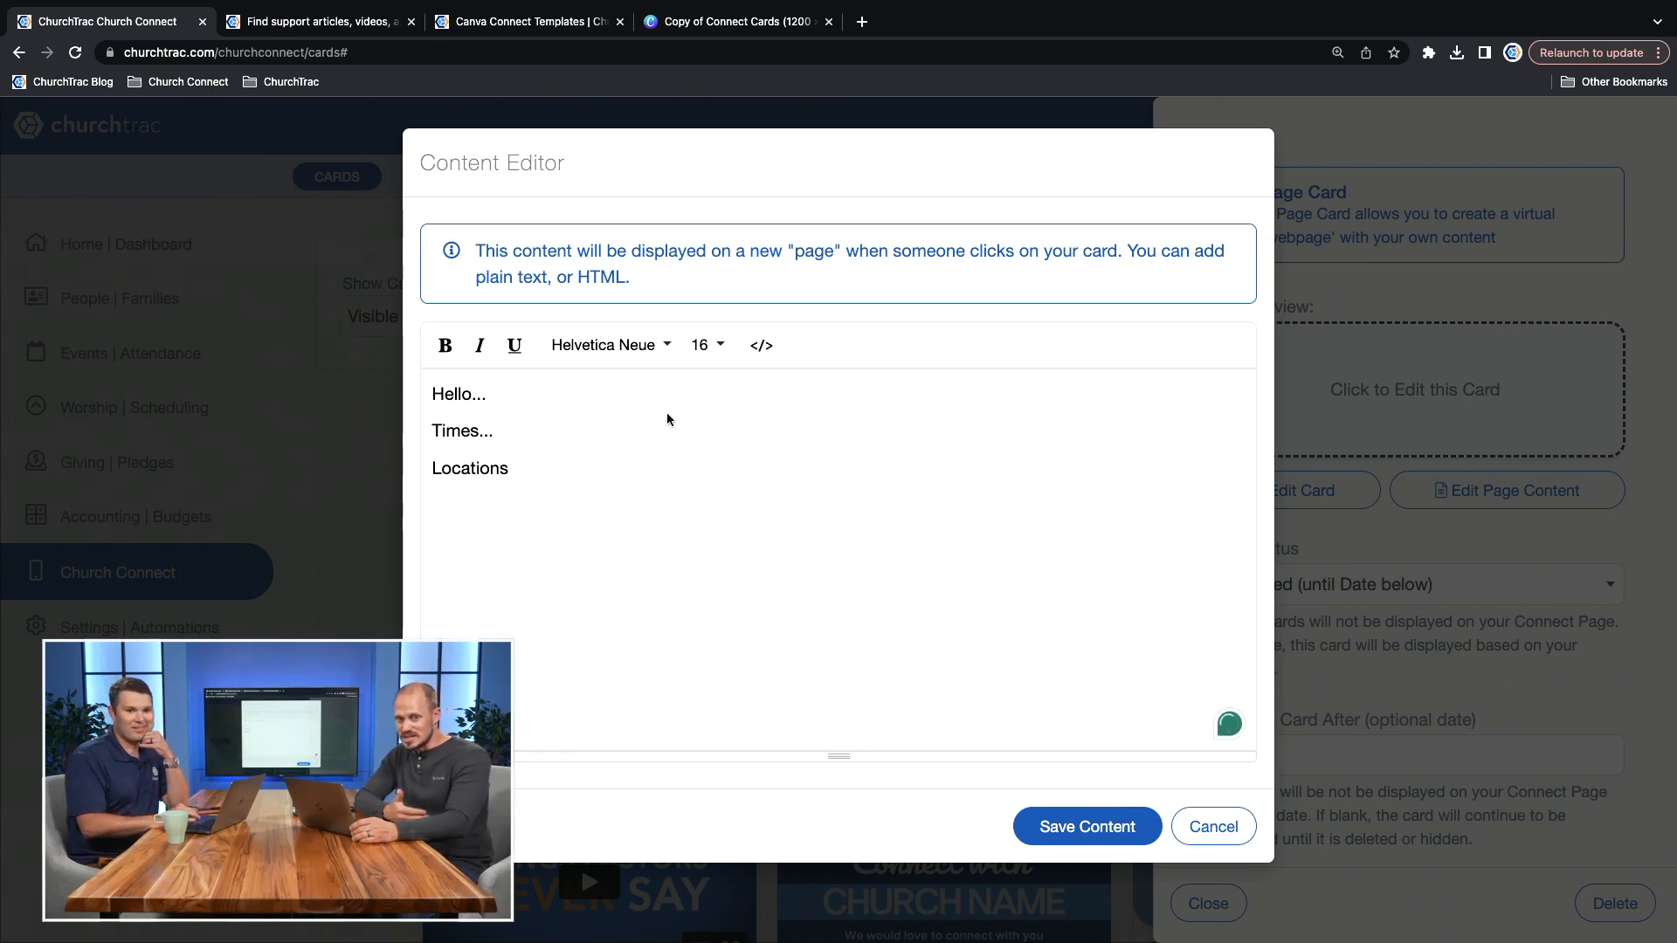
pyautogui.click(762, 346)
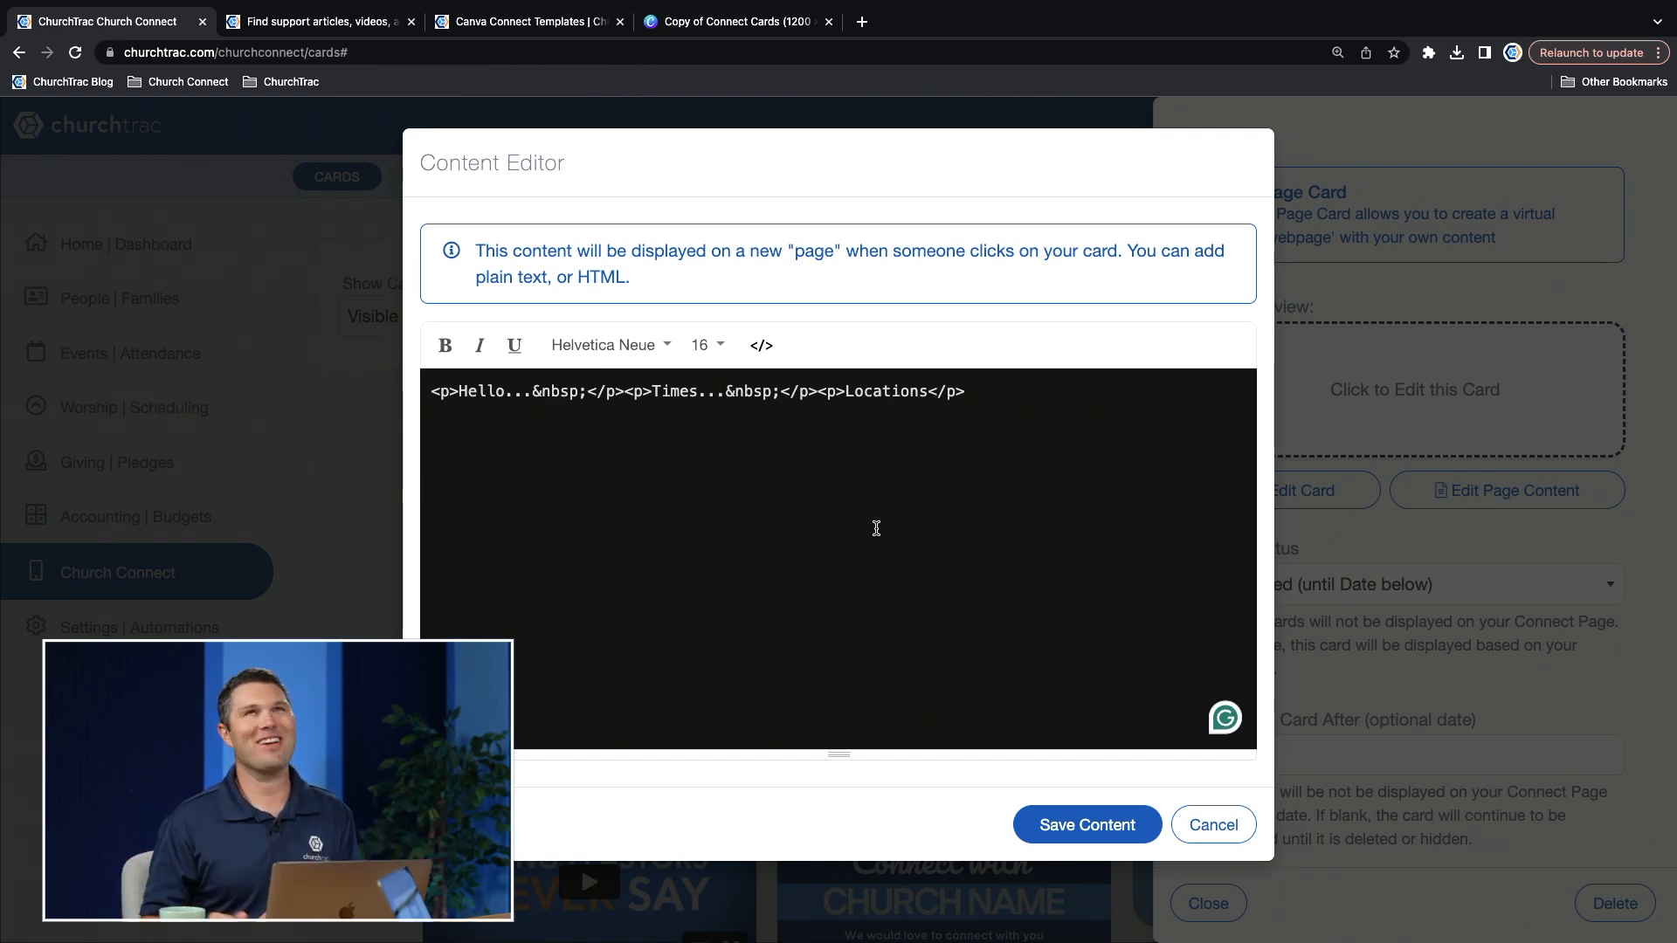
pyautogui.click(1082, 828)
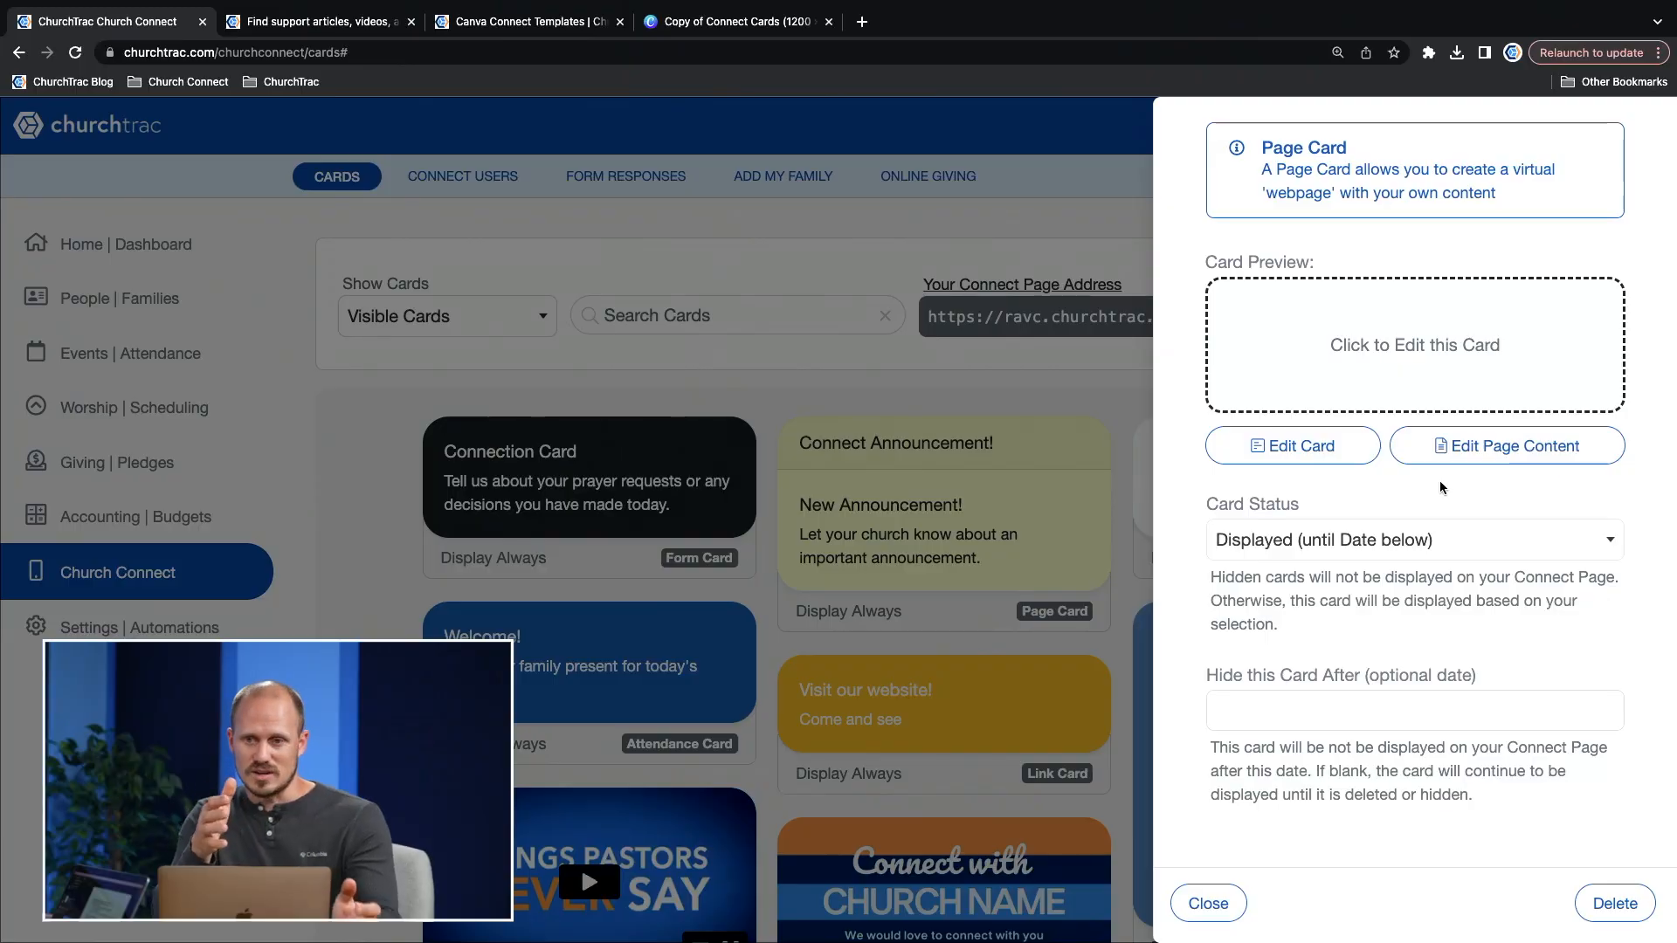
# Step: Upload Worship Time & Location.jpg as the Page Card's image and return to the card grid
pyautogui.click(1320, 445)
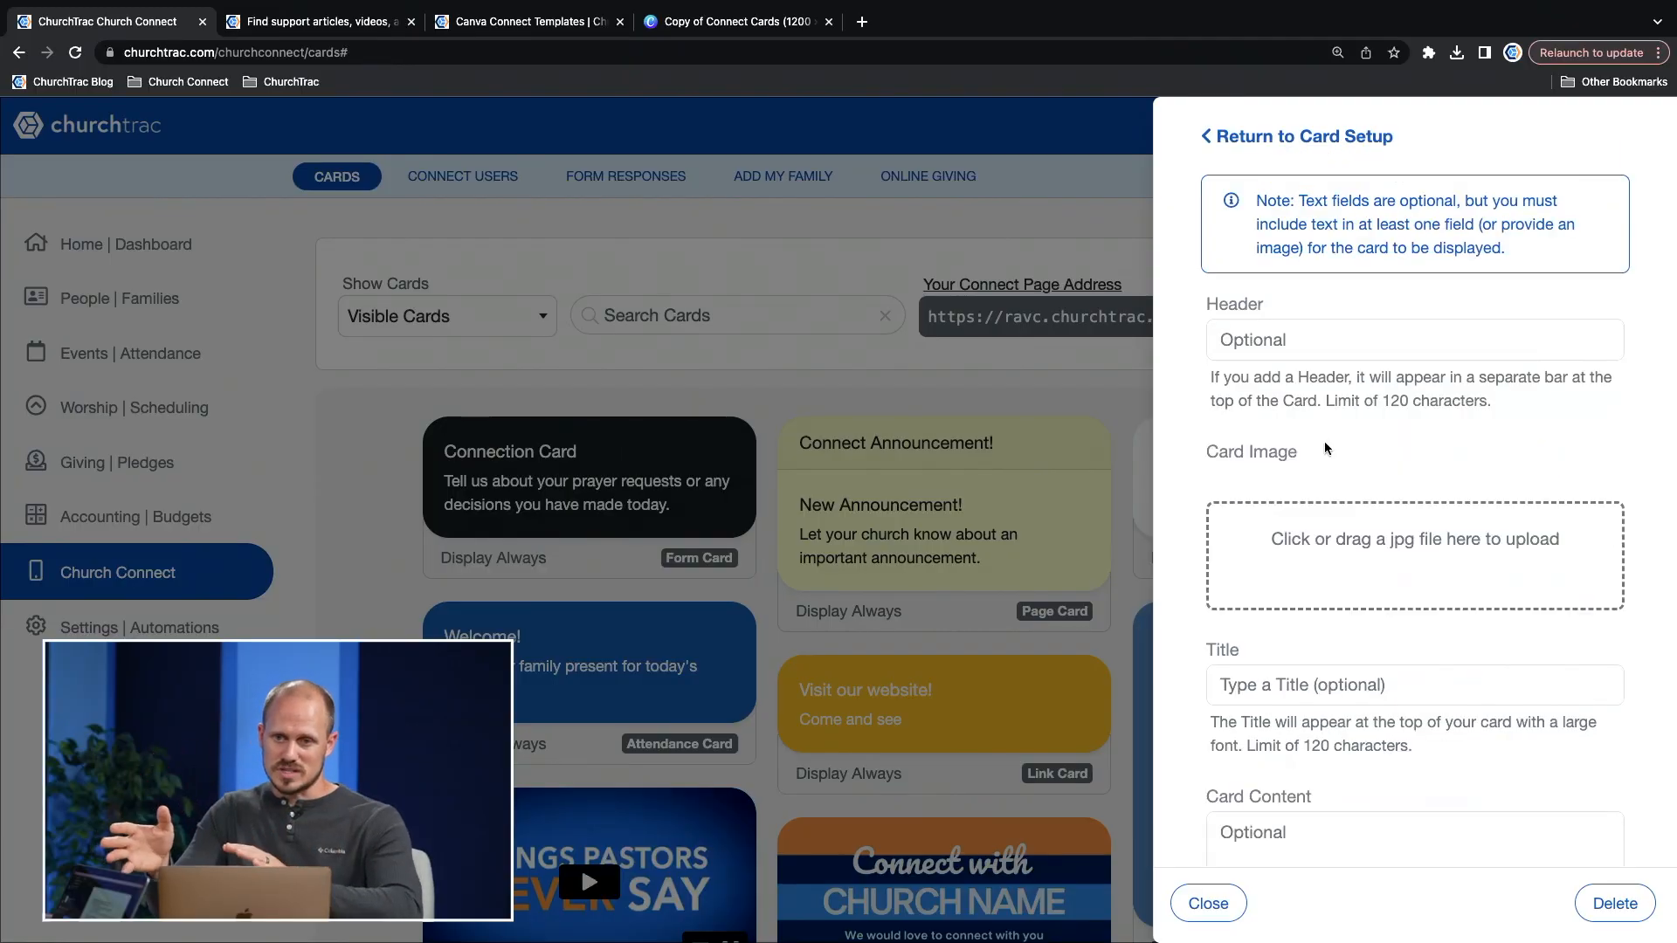
pyautogui.scroll(-2, 1324, 447)
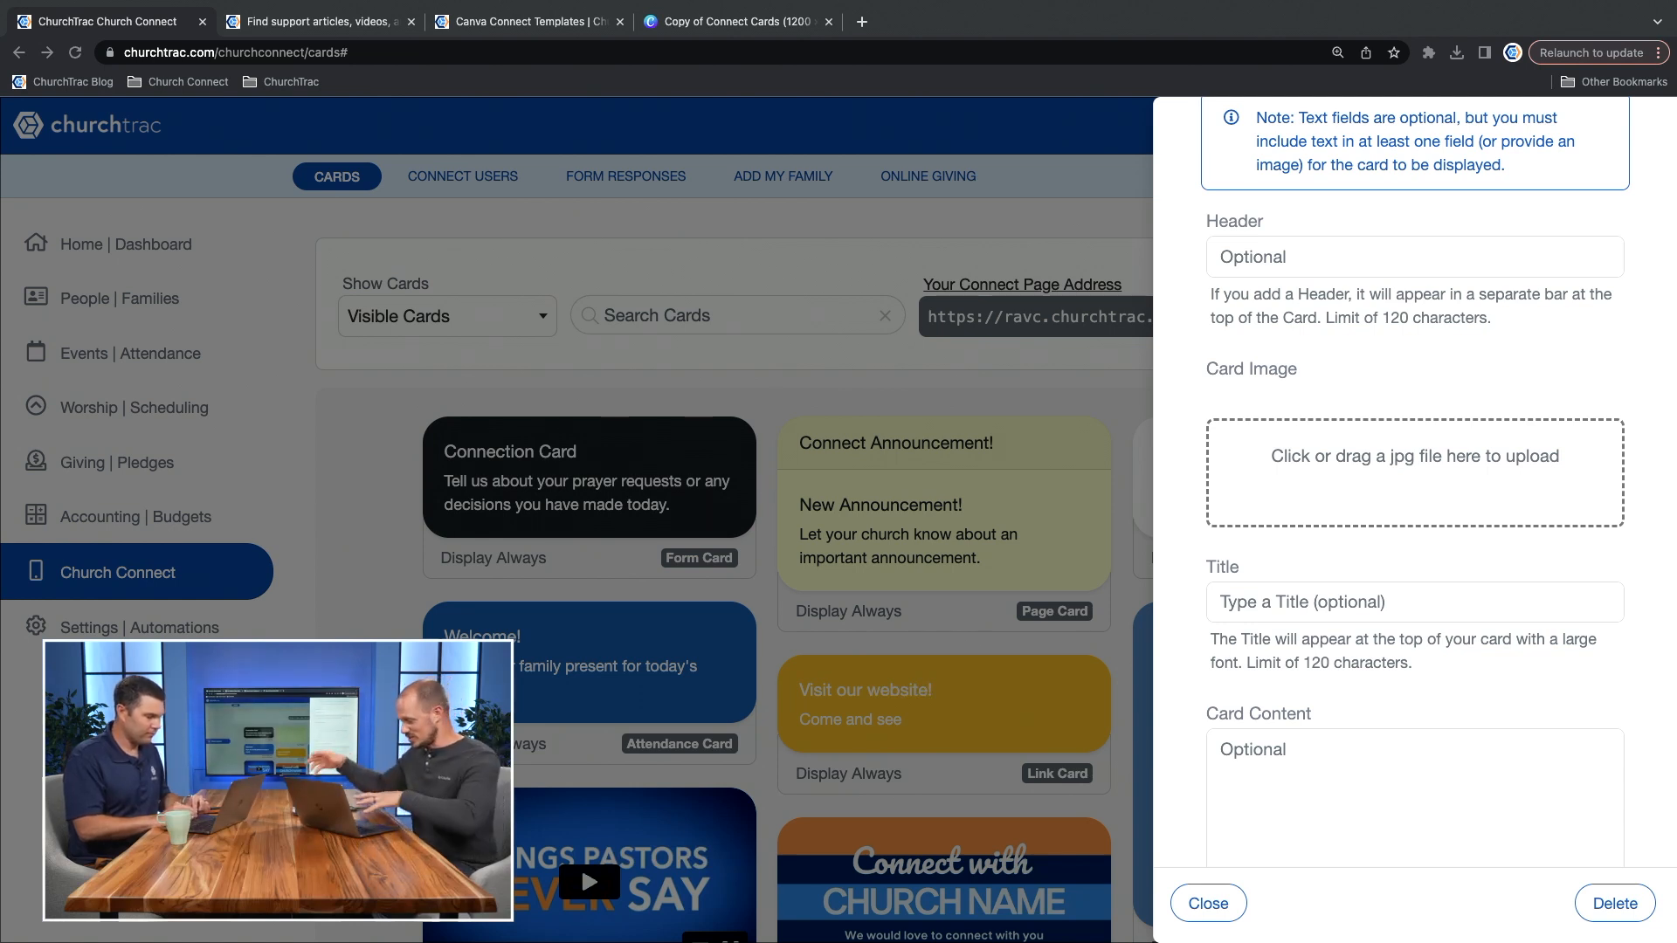
pyautogui.moveTo(136, 699); pyautogui.dragTo(1321, 484)
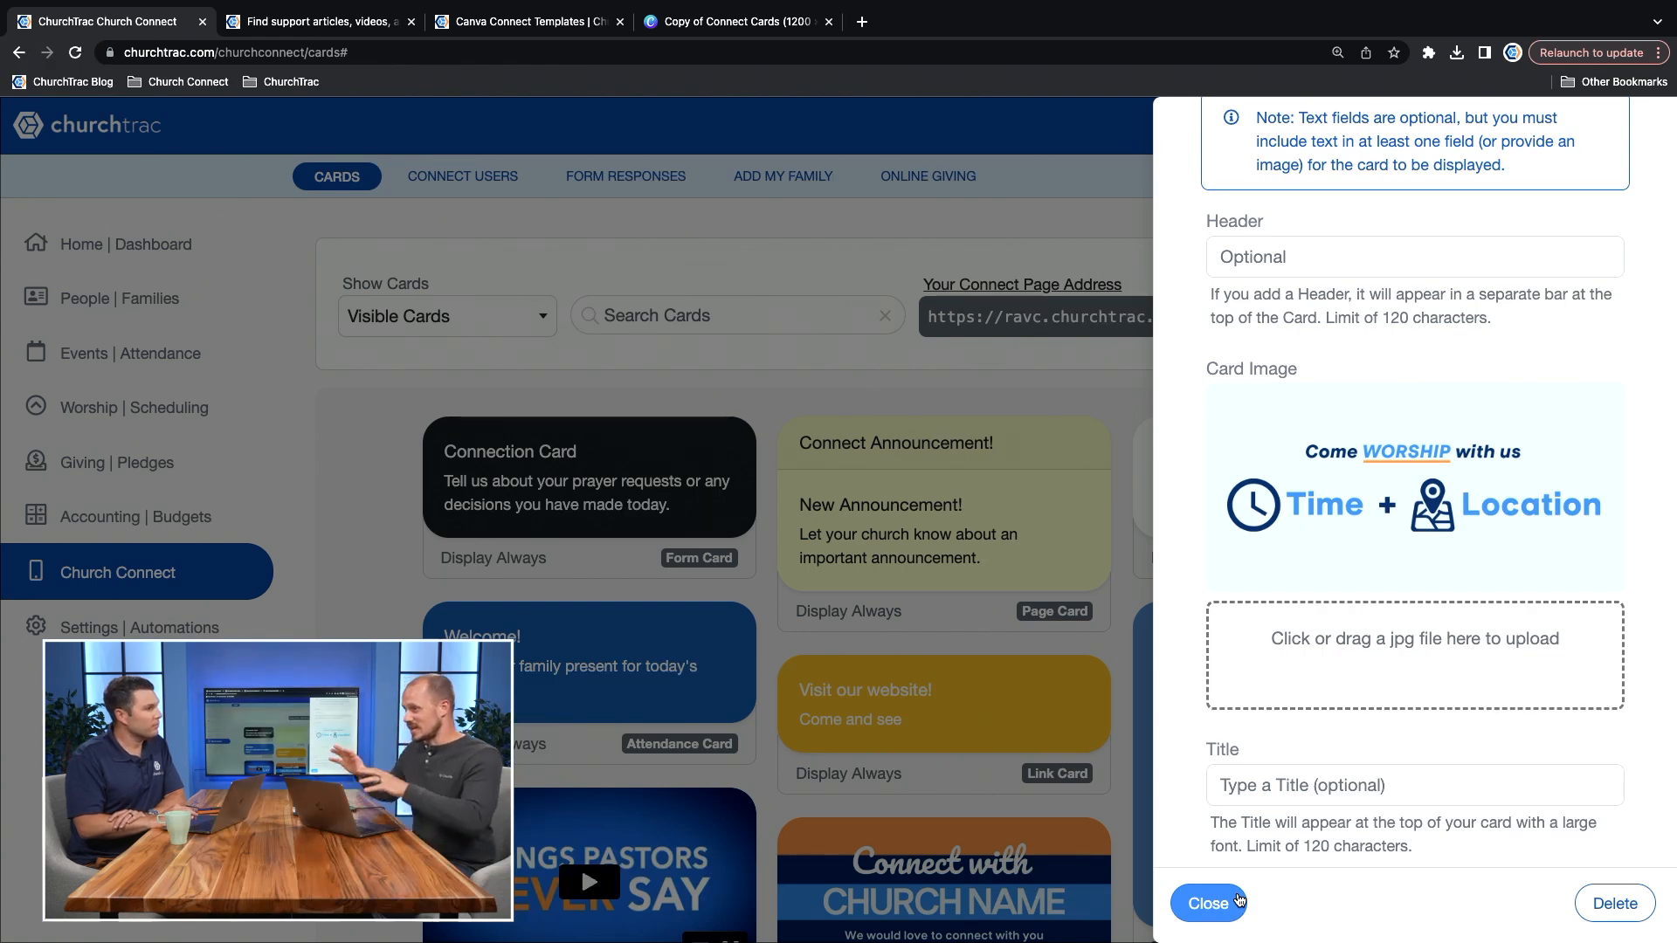
pyautogui.click(1208, 903)
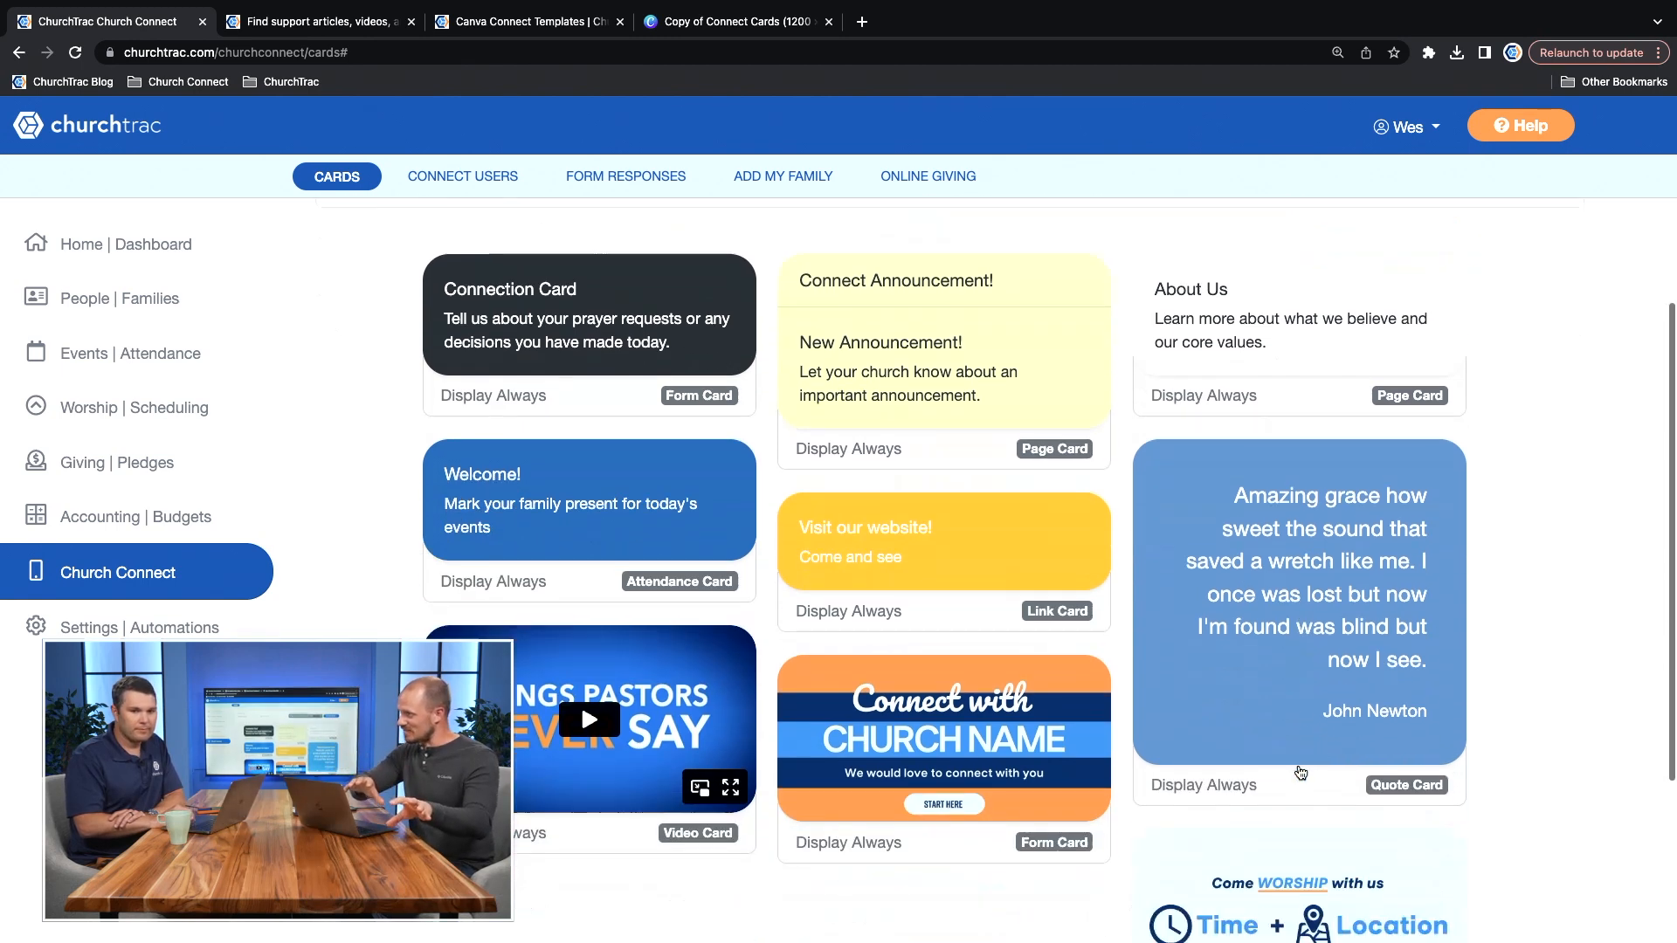
pyautogui.scroll(-3, 1300, 772)
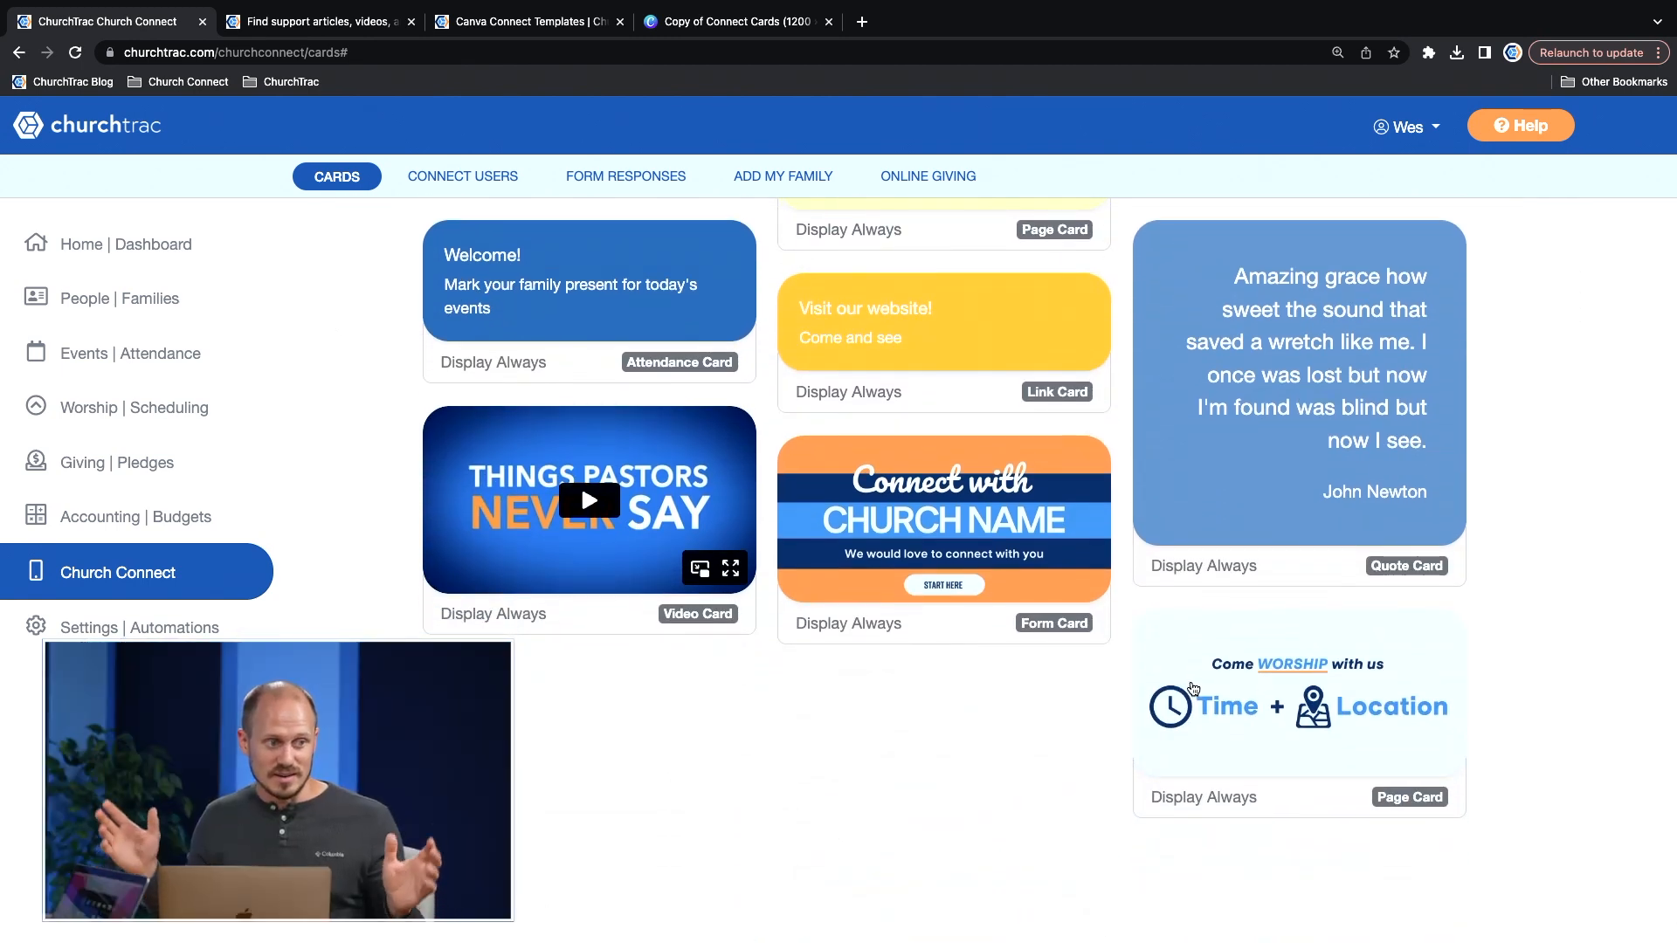
pyautogui.scroll(3, 1193, 688)
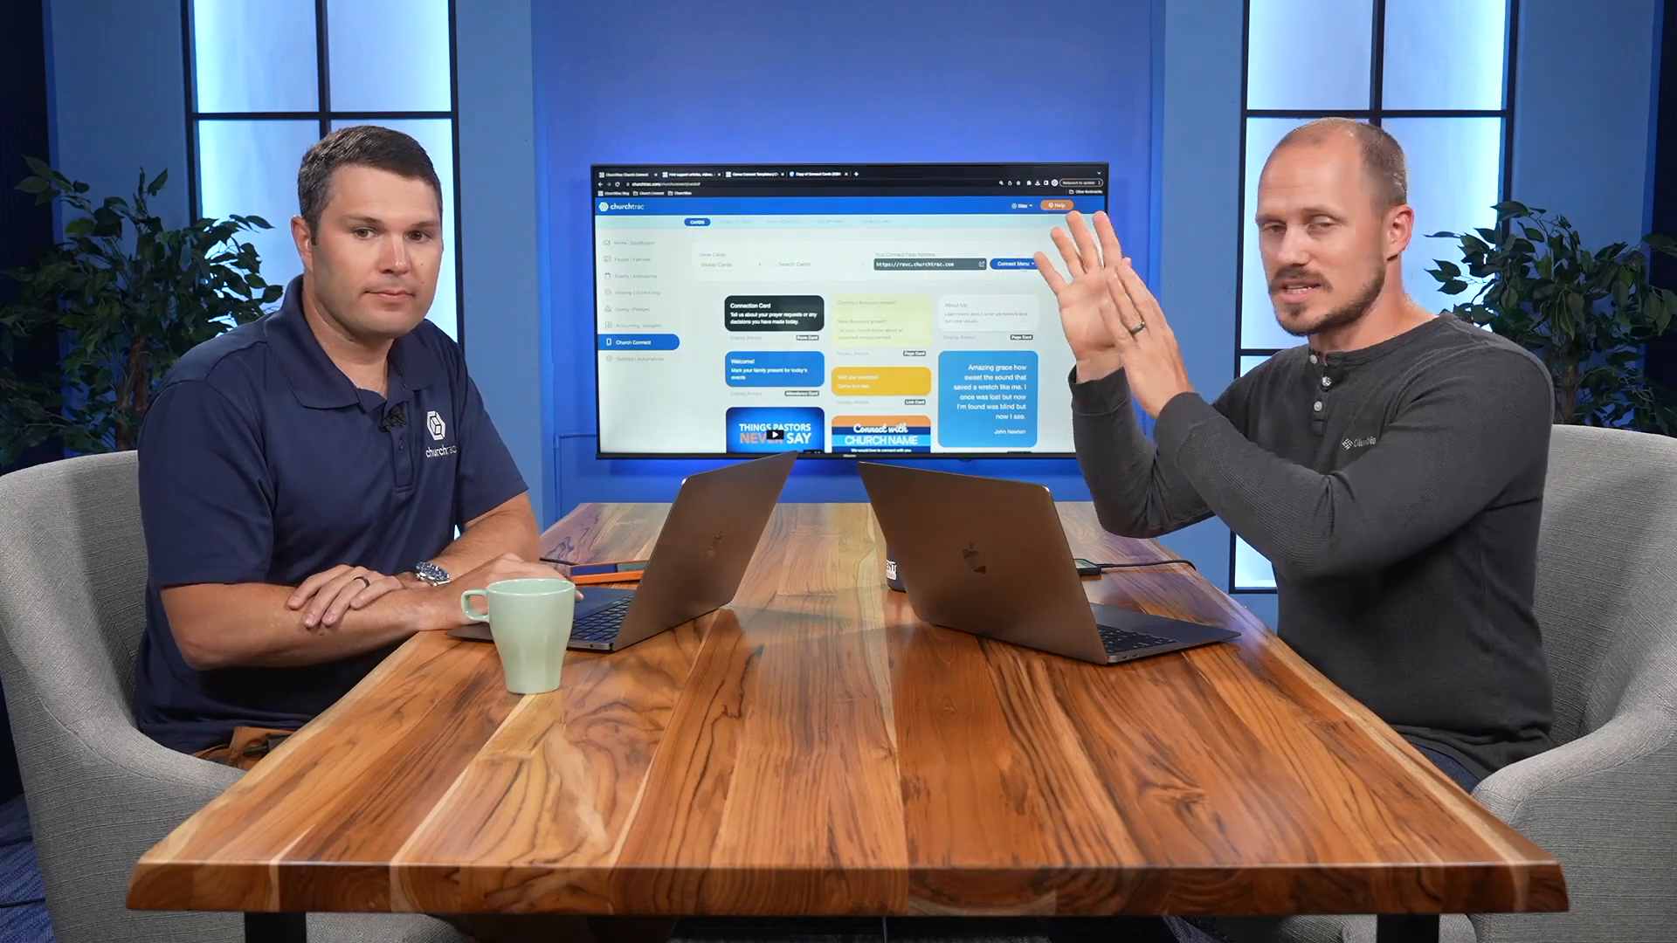
# Step: Create a new Link Card and bring up its Header, Card Image and Title fields
pyautogui.click(1025, 266)
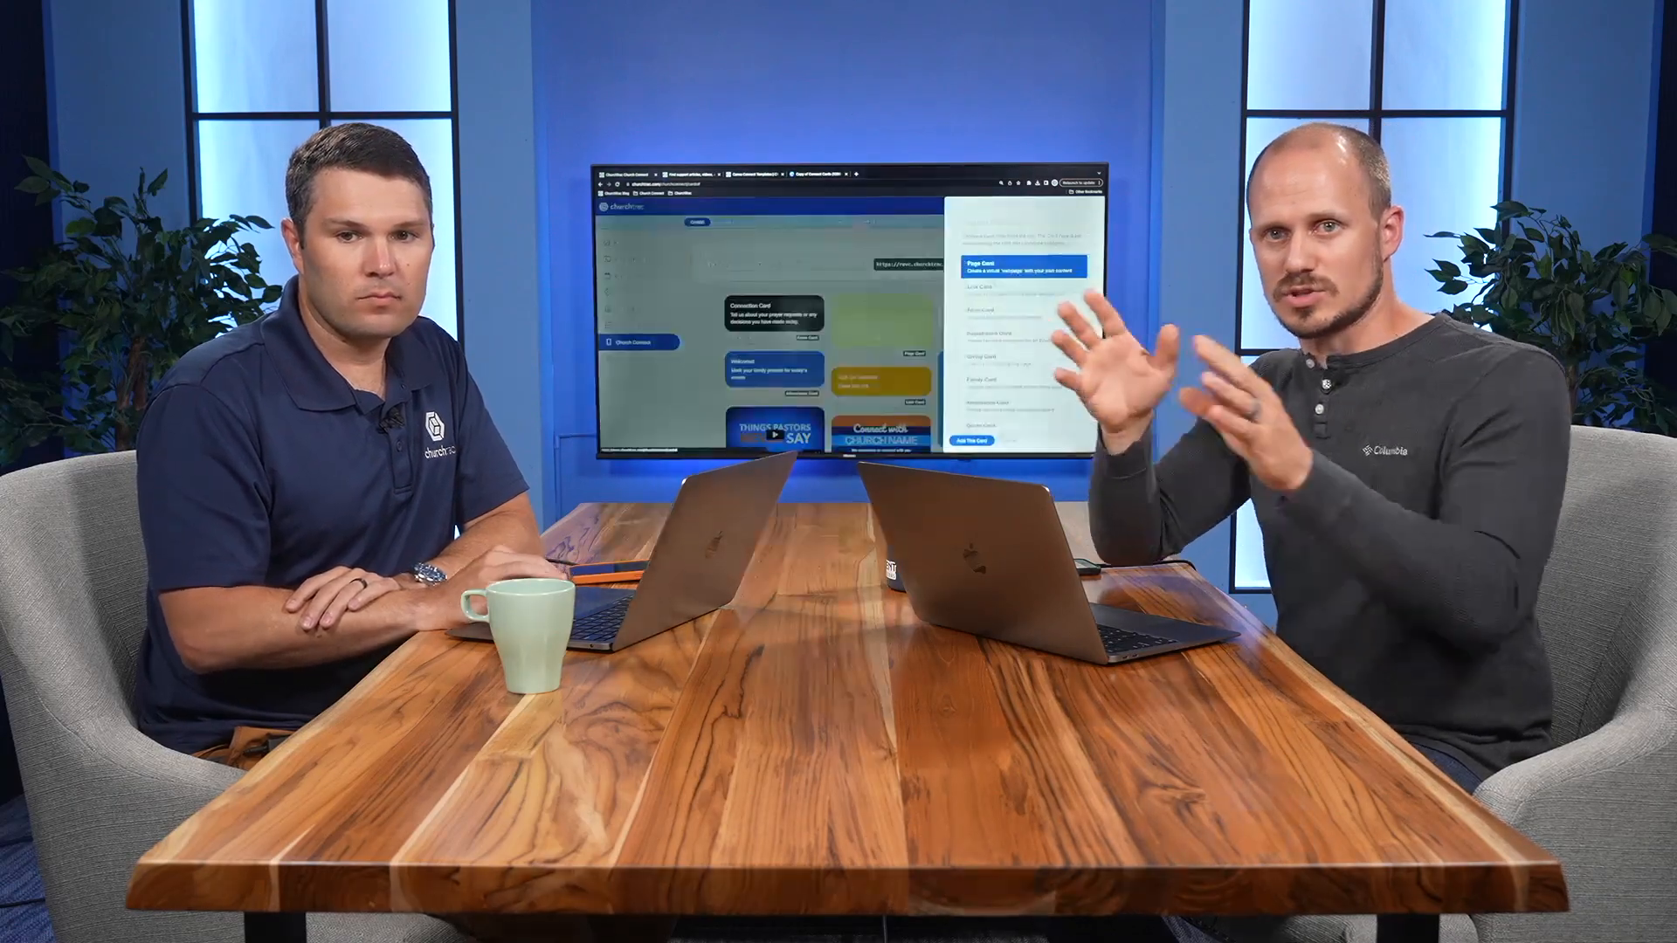
pyautogui.click(1375, 415)
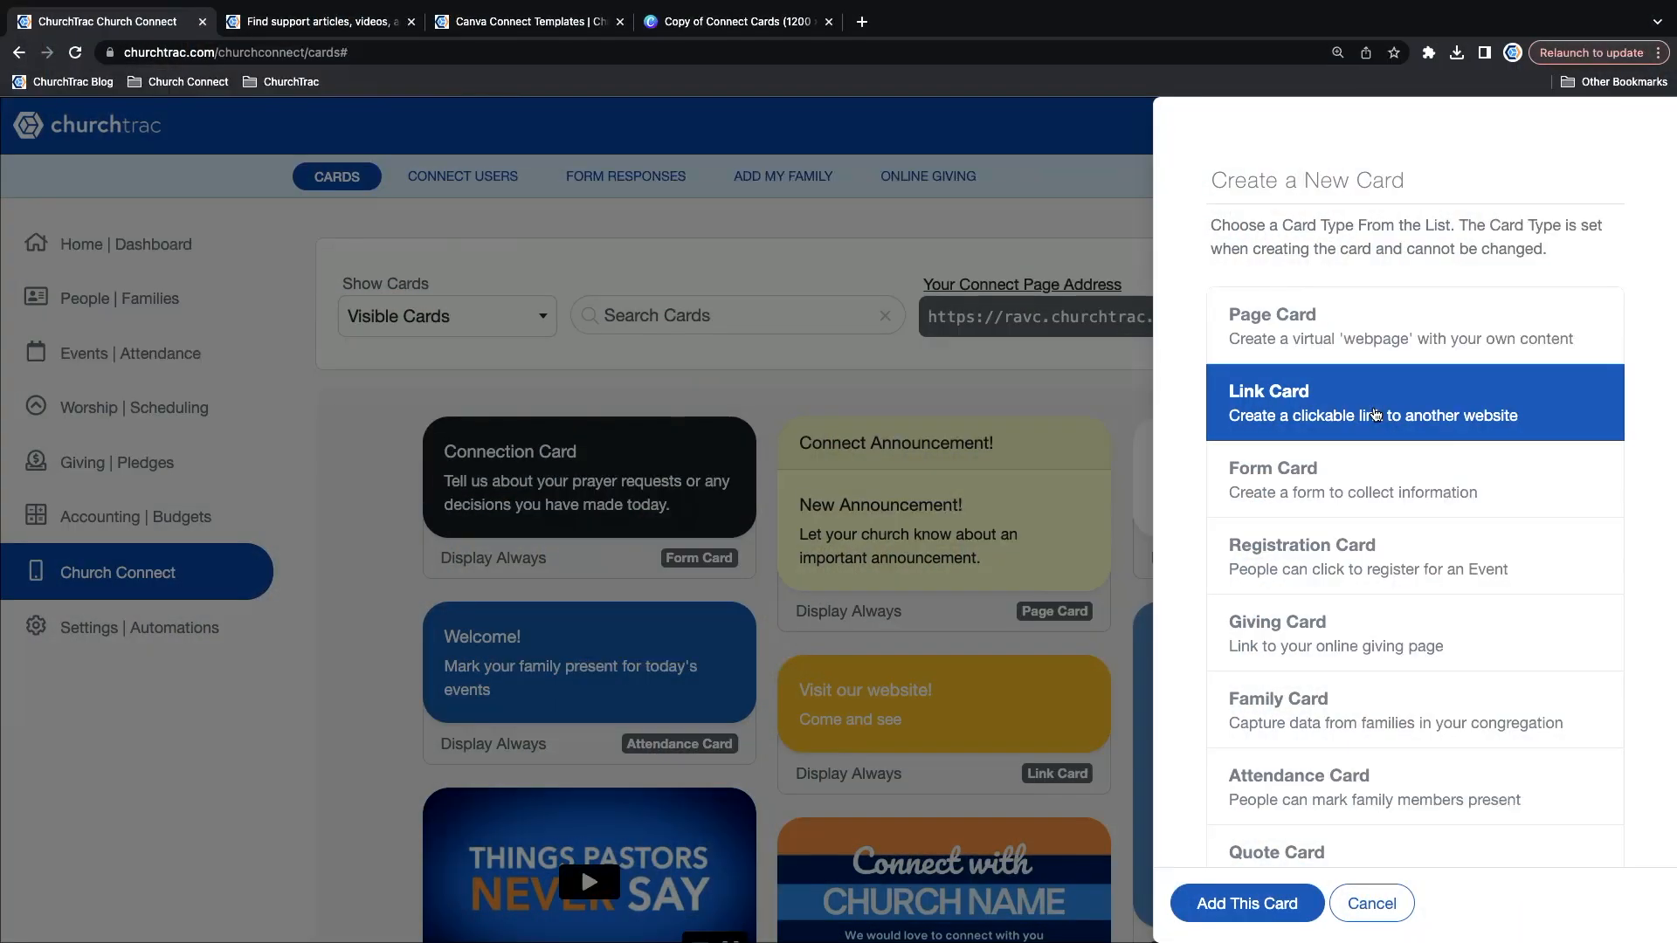
pyautogui.click(1258, 901)
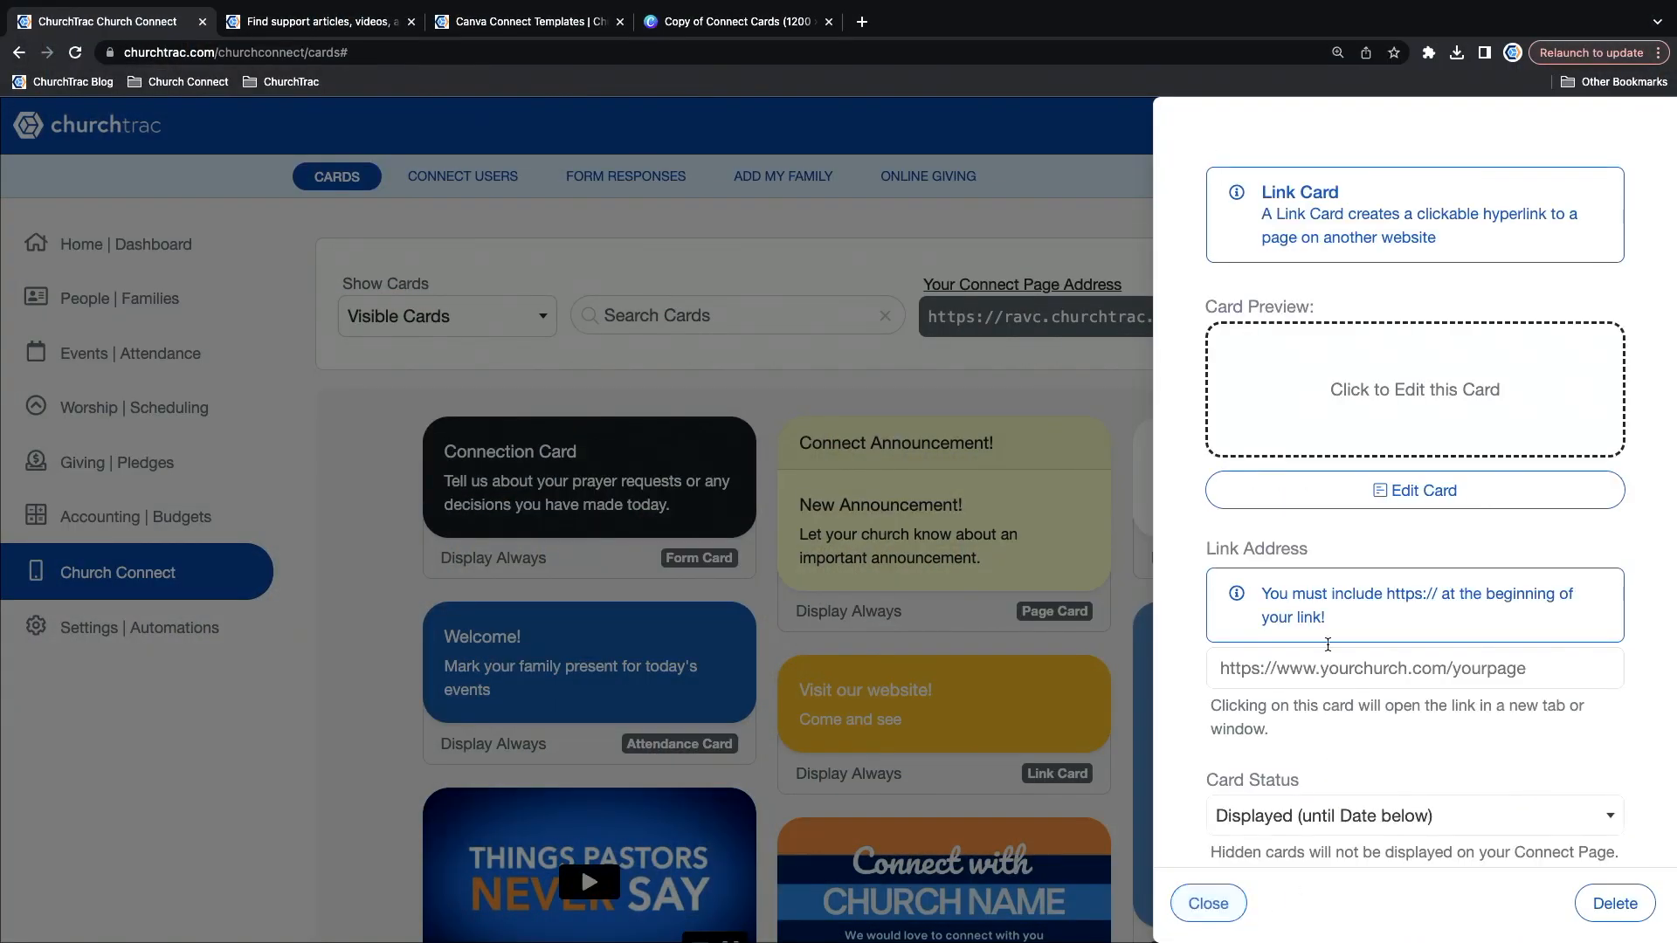
pyautogui.scroll(-1, 1331, 514)
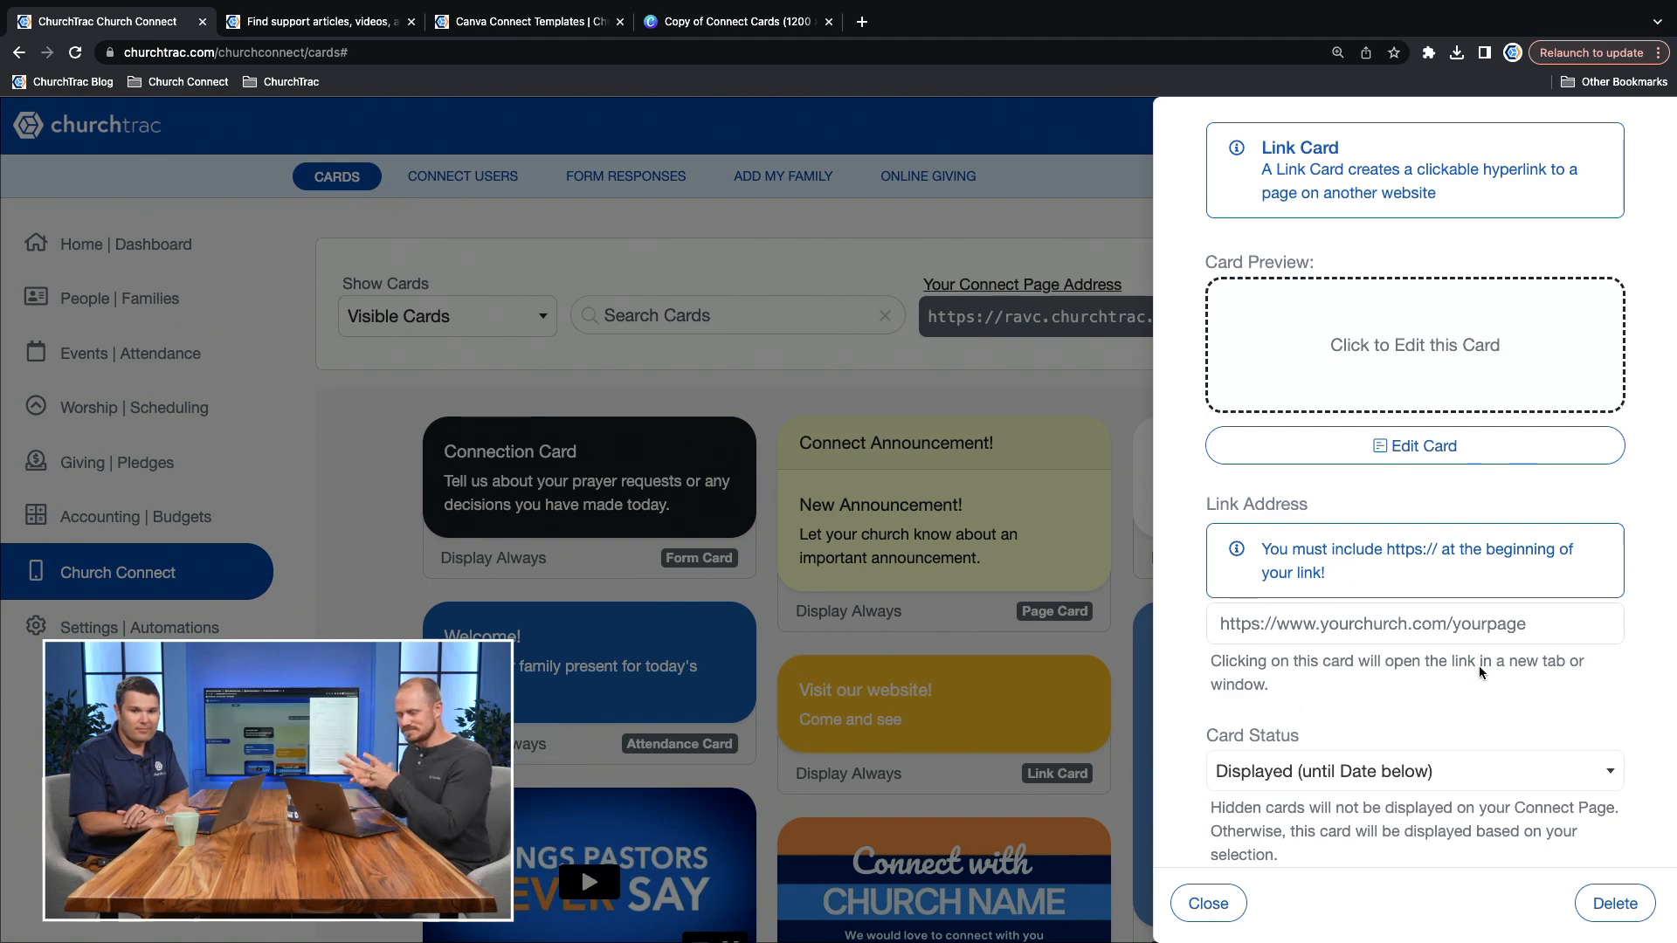
pyautogui.scroll(-2, 1448, 611)
pyautogui.scroll(-5, 1448, 611)
pyautogui.scroll(8, 1448, 612)
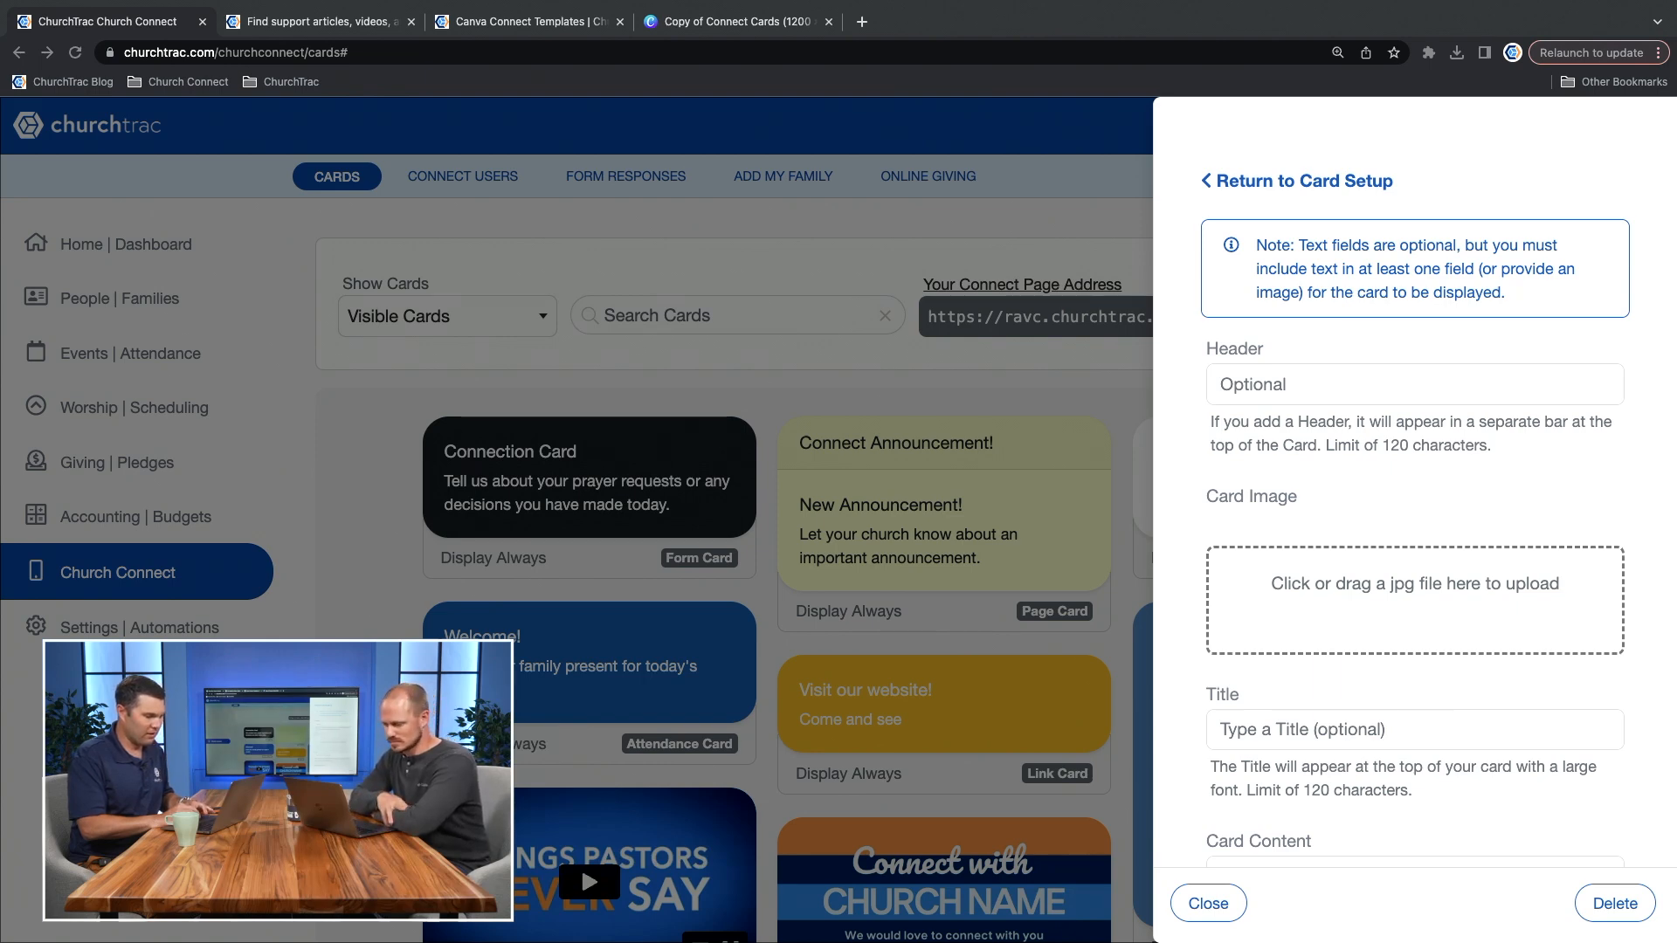
# Step: Upload Church Podcast.jpg as the Link Card's image and return to its setup view
pyautogui.moveTo(0, 376); pyautogui.dragTo(1480, 599)
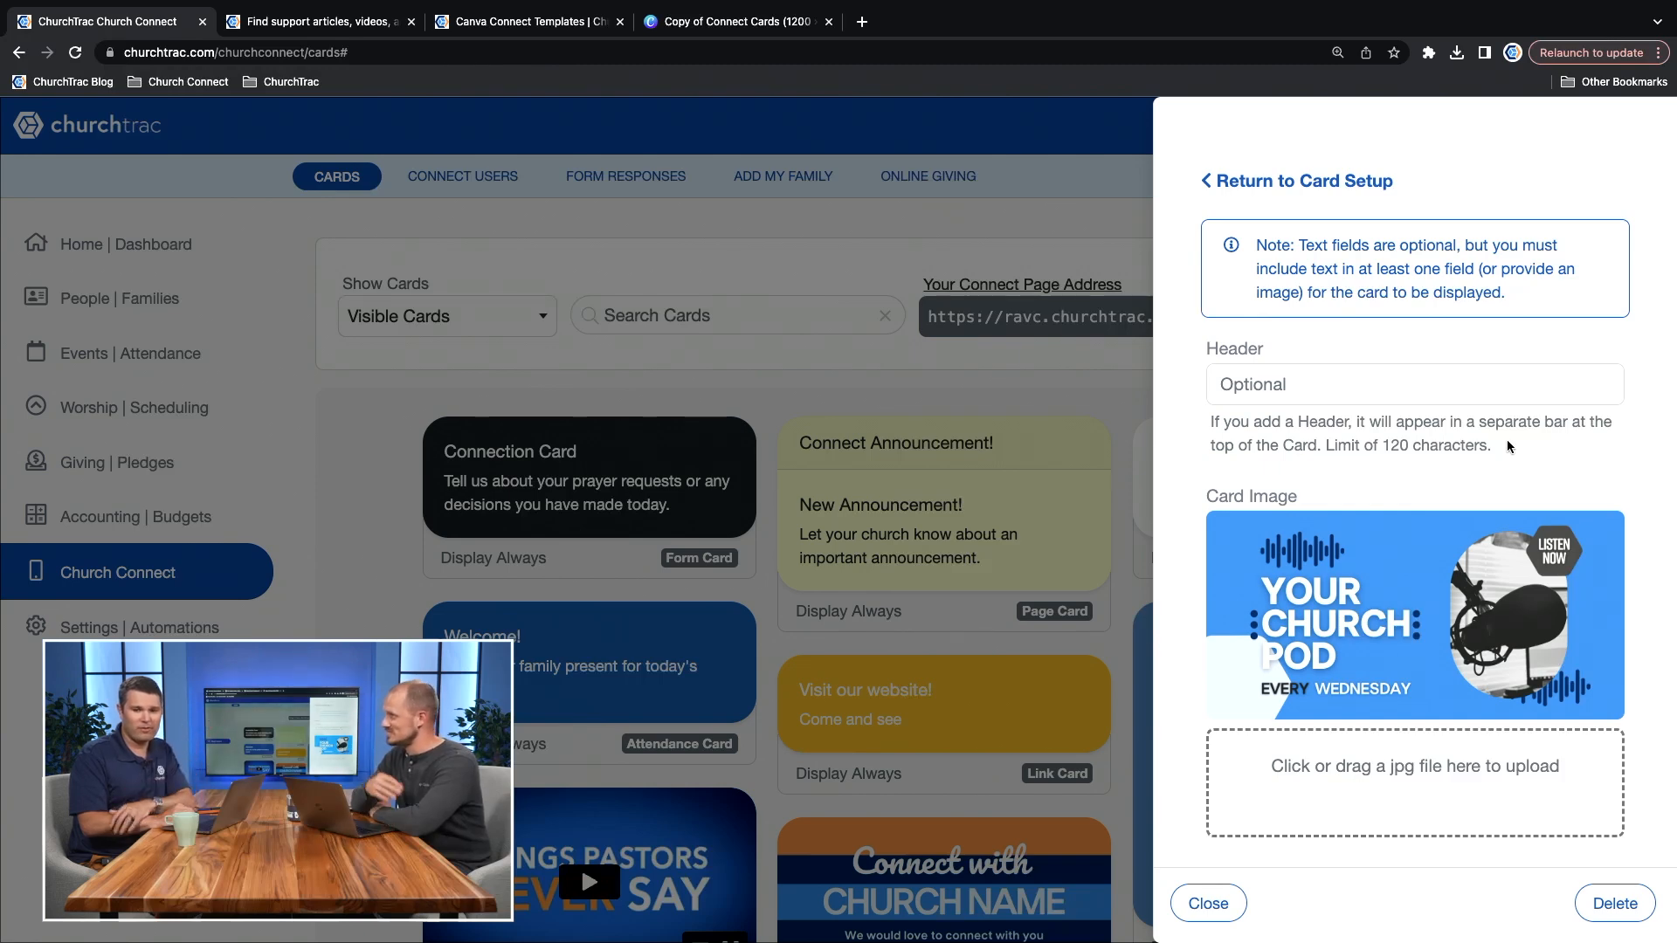
pyautogui.click(1296, 179)
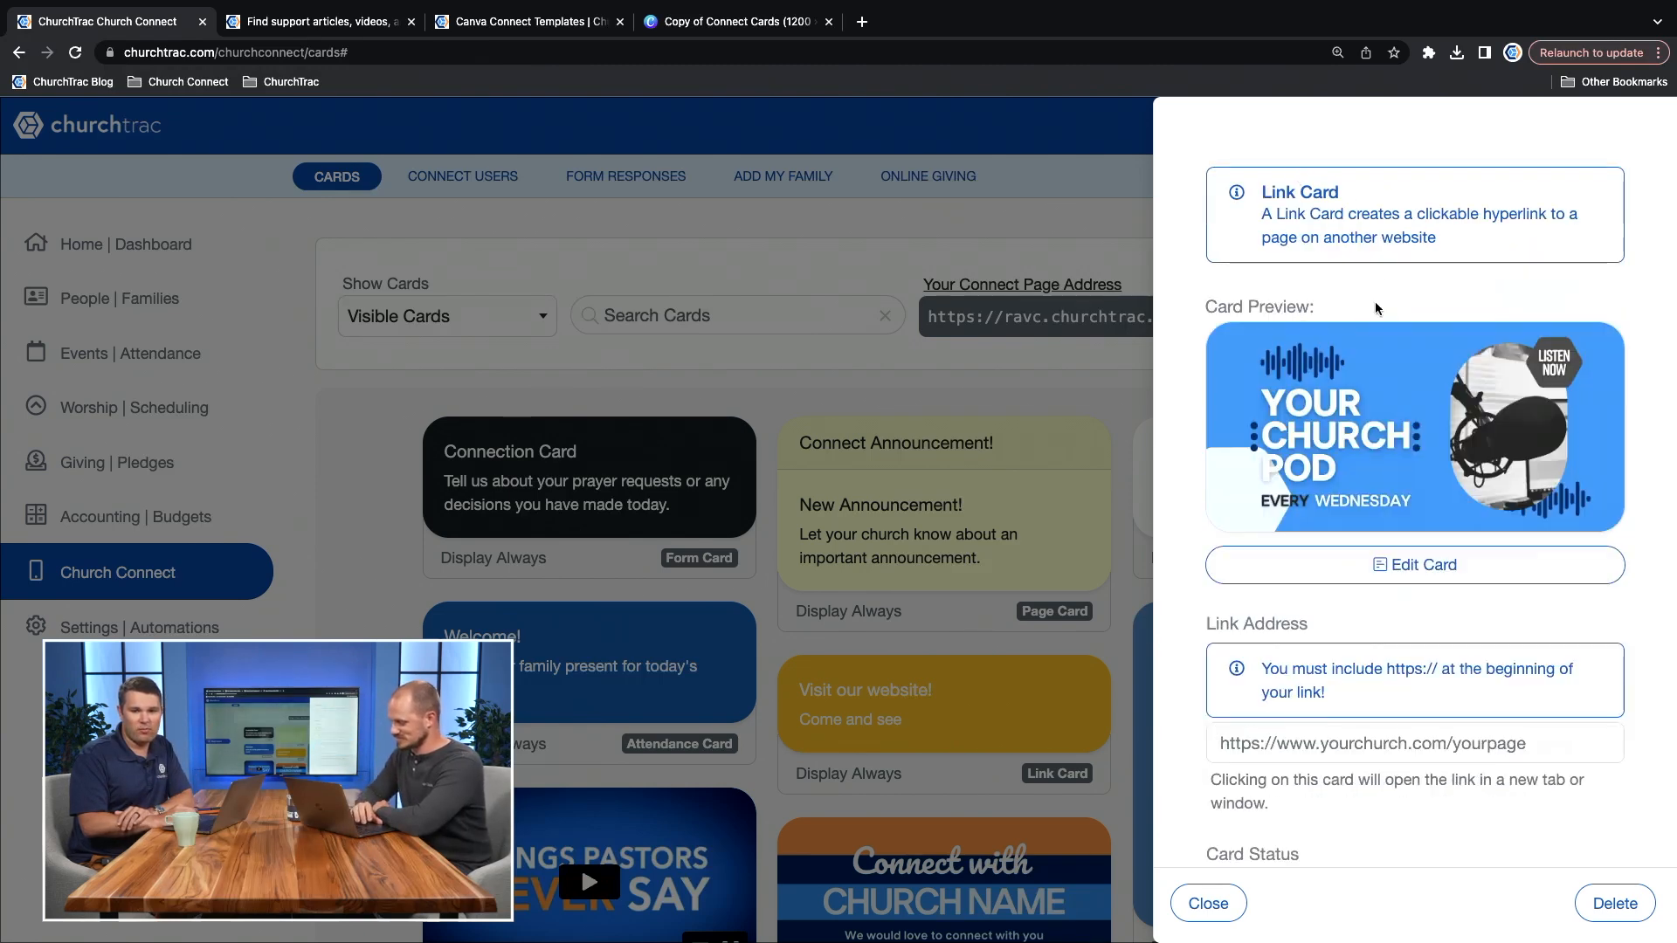
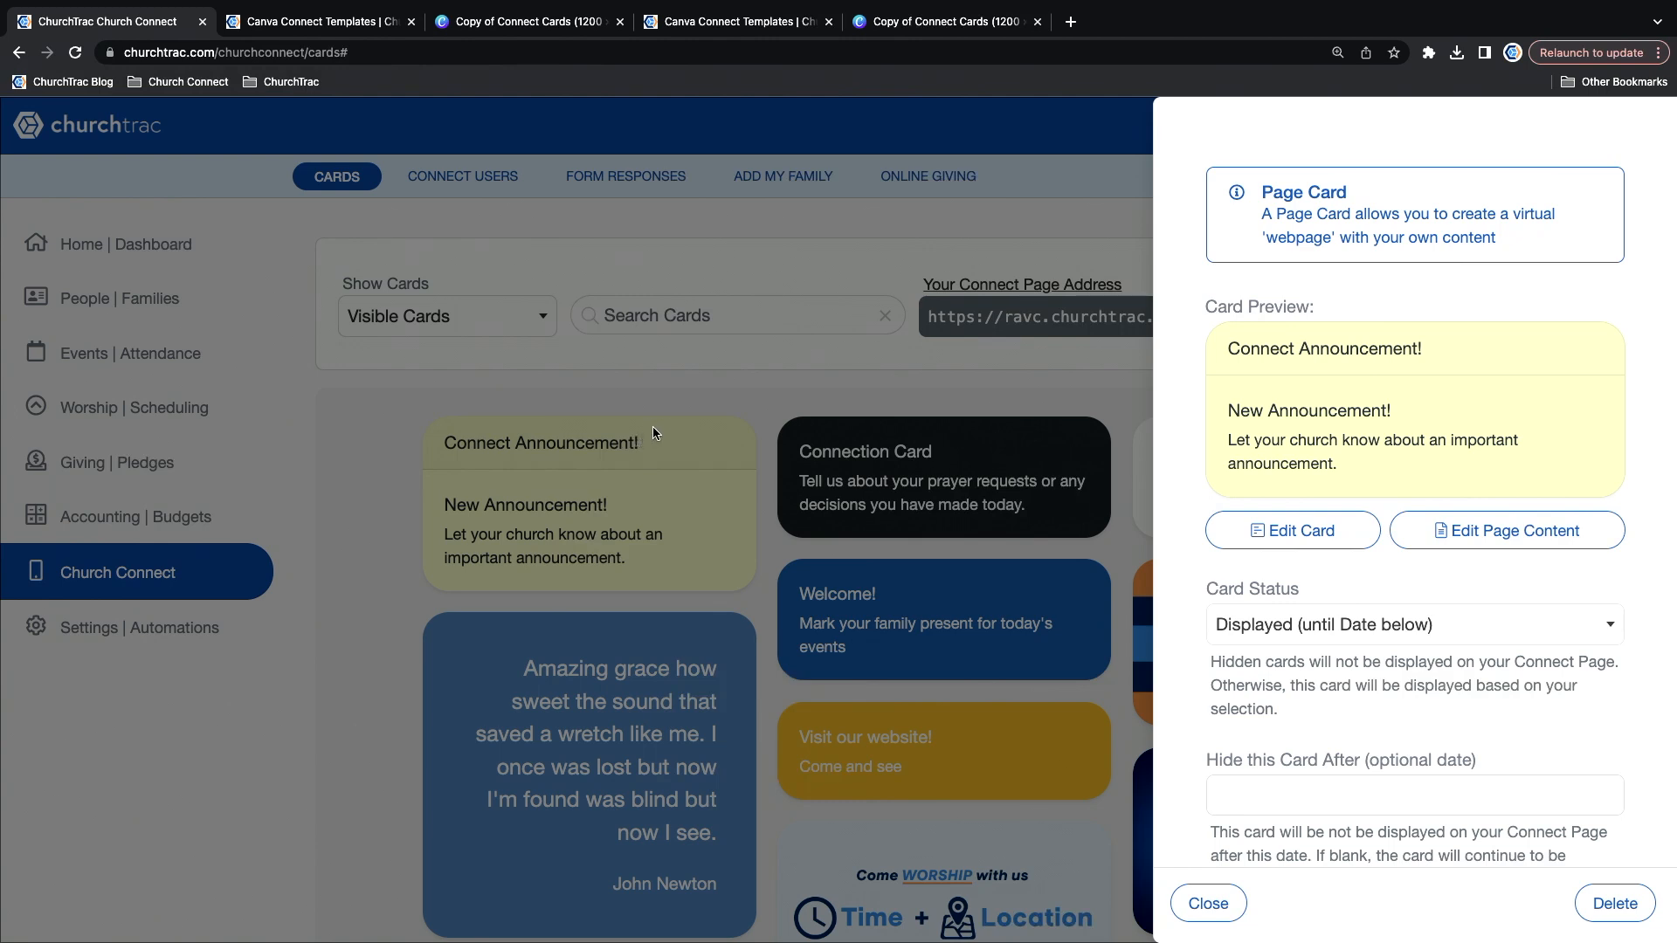
# Step: Try the Card Status options, including logged-out members only, then set the announcement card to Hidden
pyautogui.scroll(-3, 1423, 610)
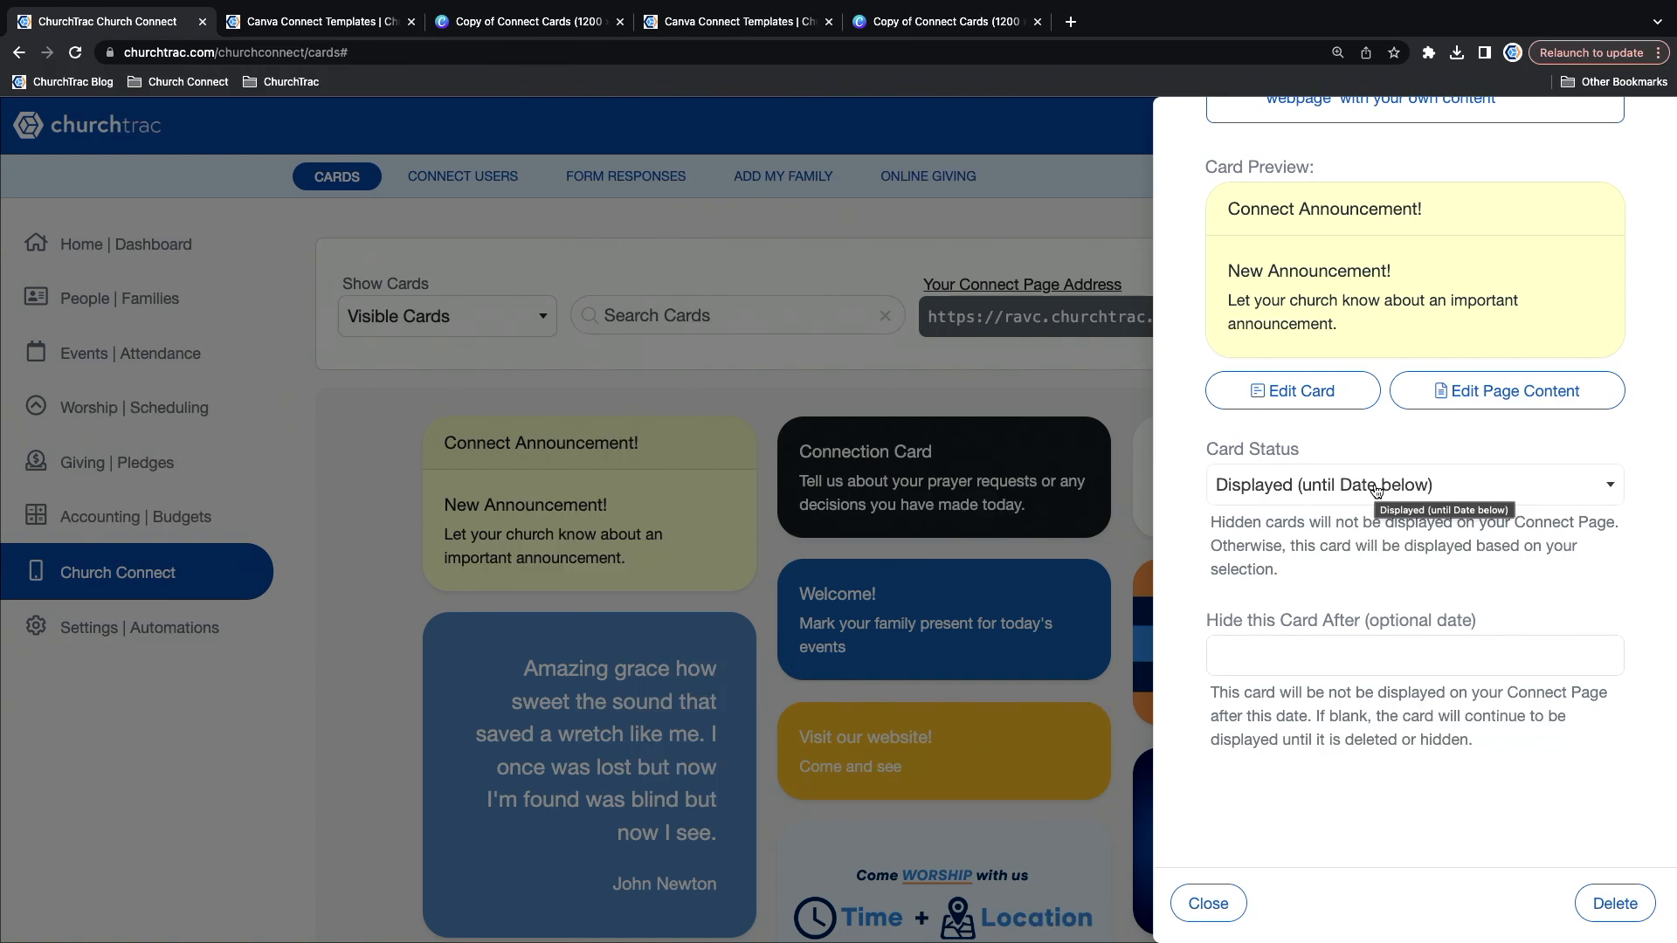
pyautogui.click(1375, 485)
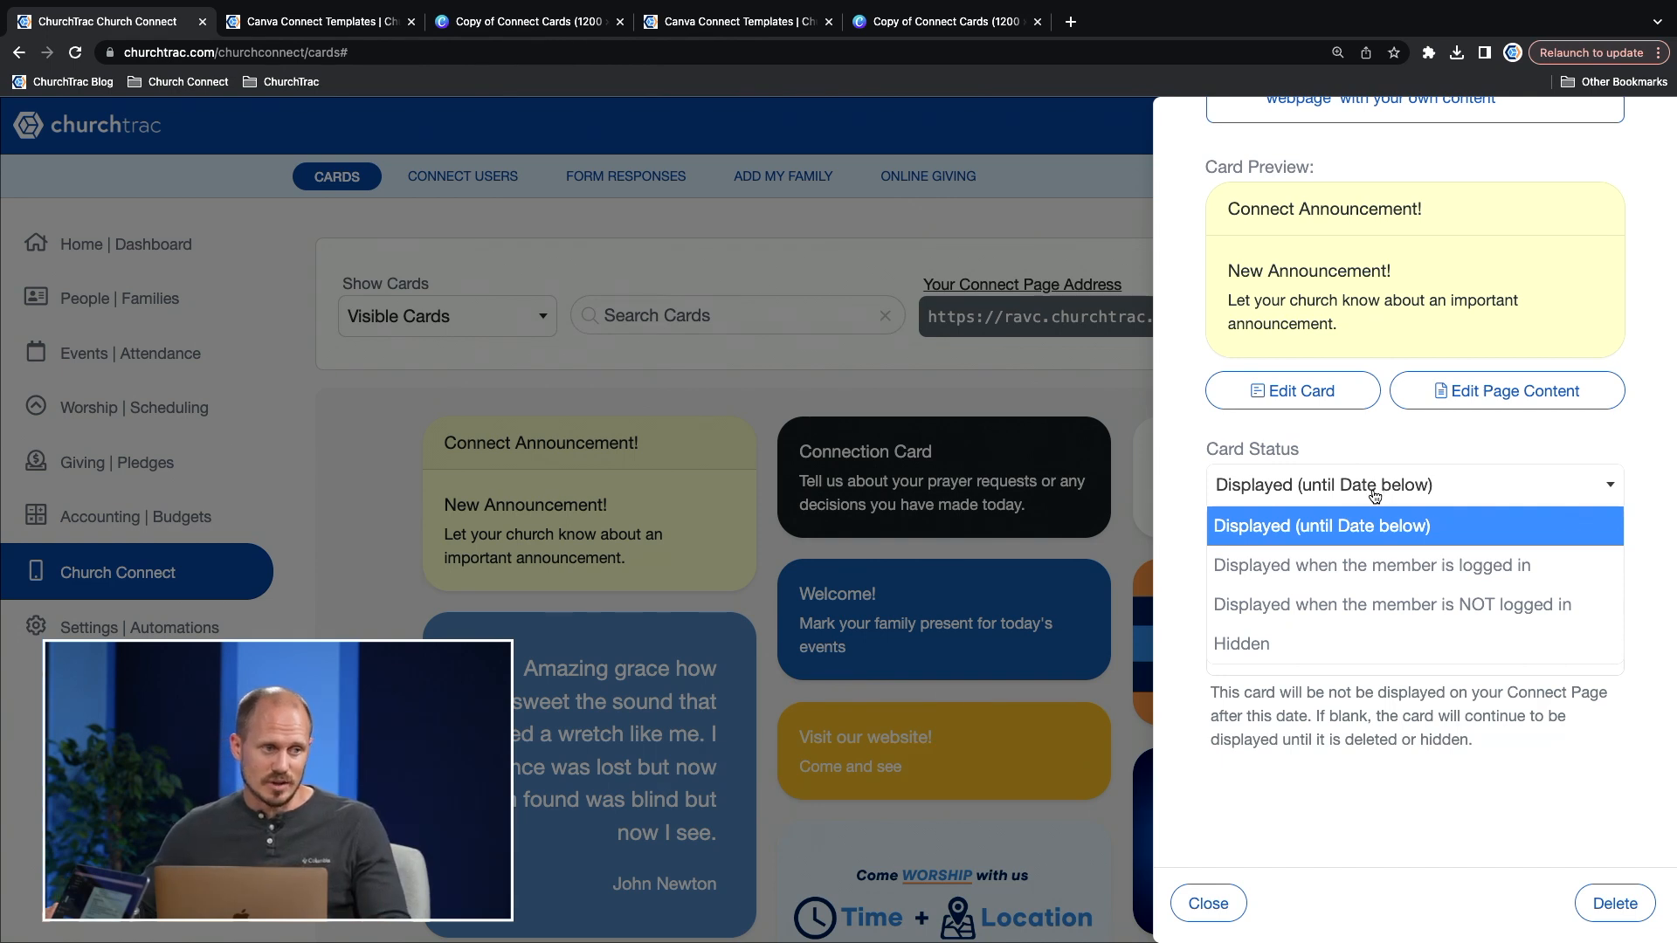
pyautogui.click(1359, 527)
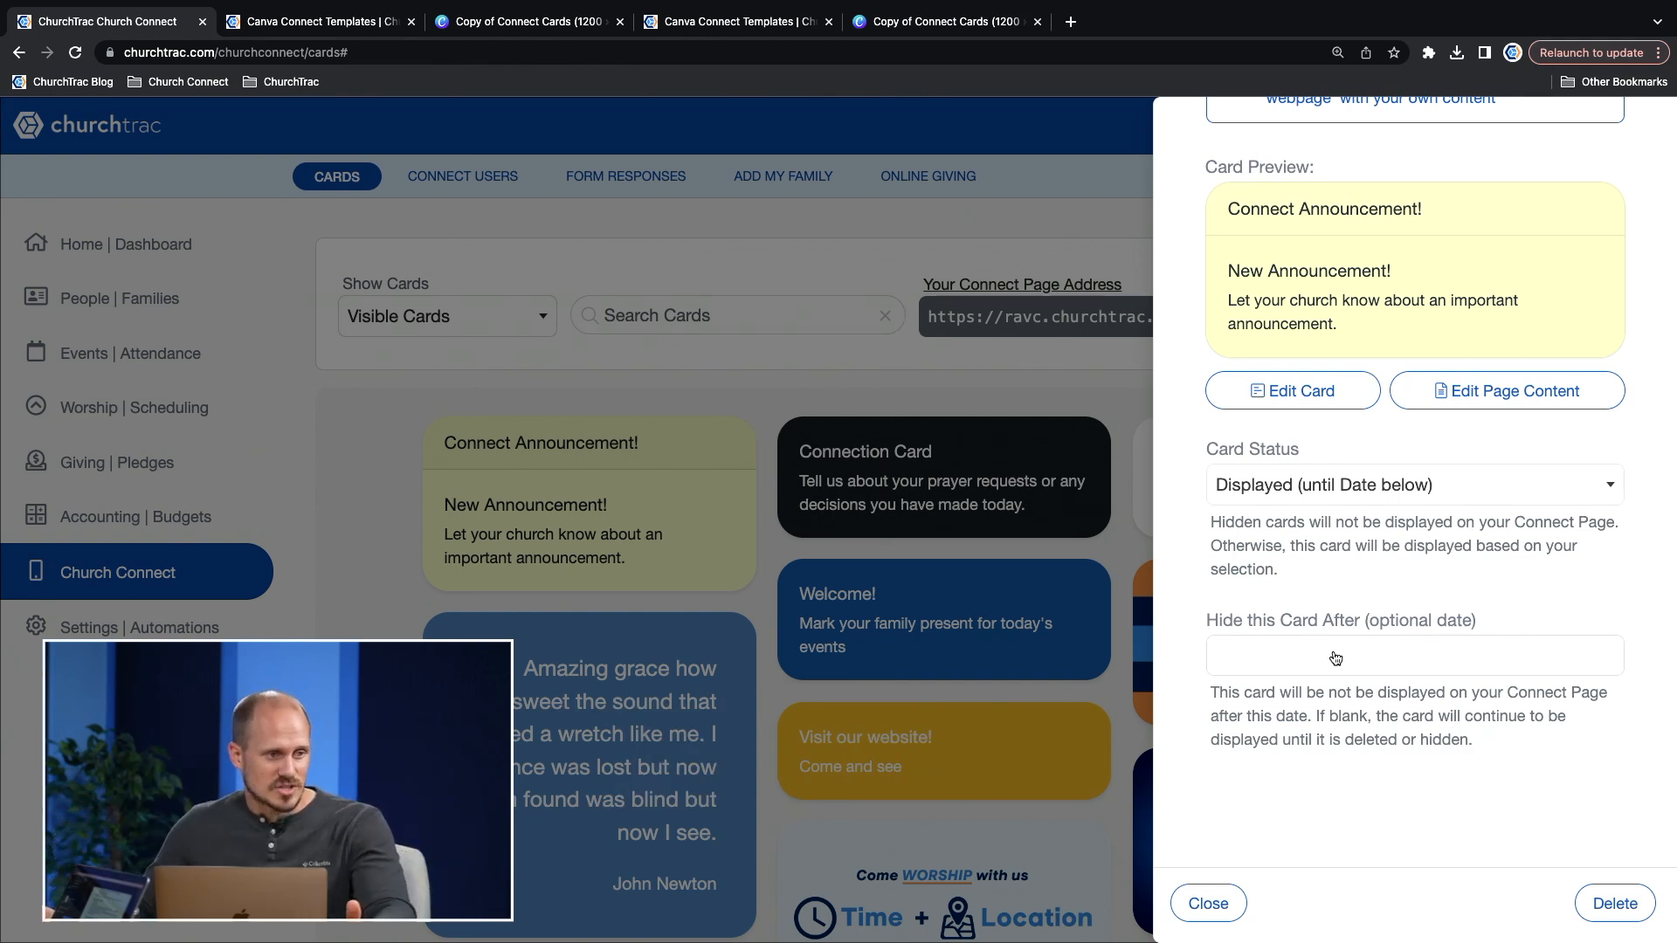
pyautogui.click(1396, 479)
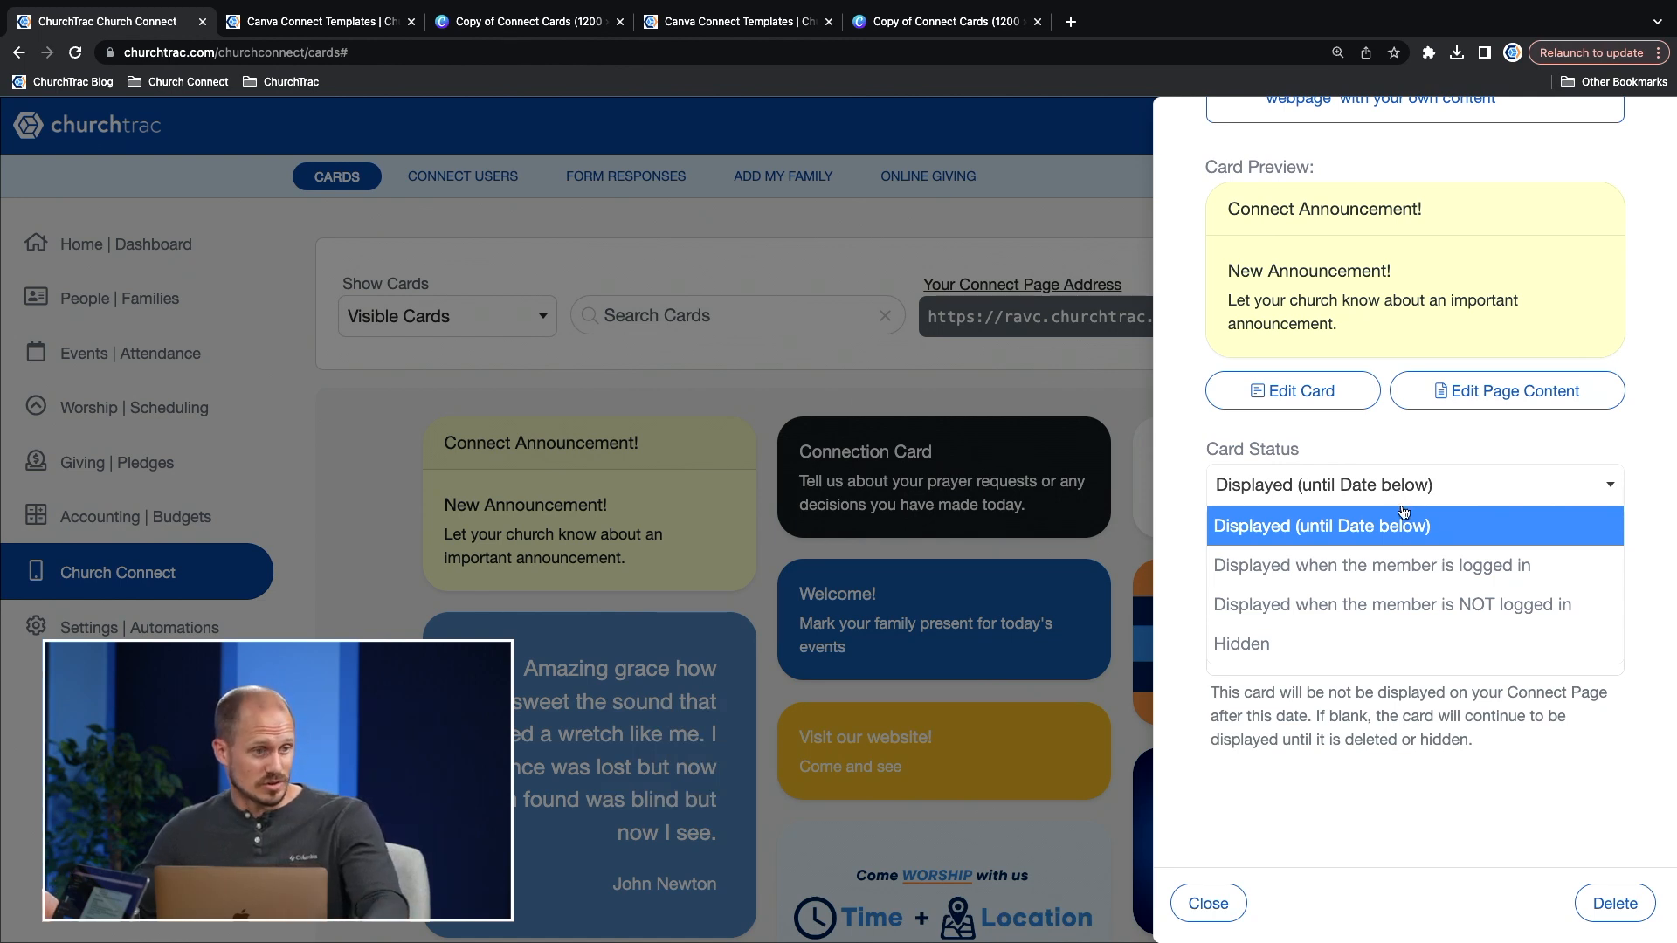
pyautogui.click(1384, 607)
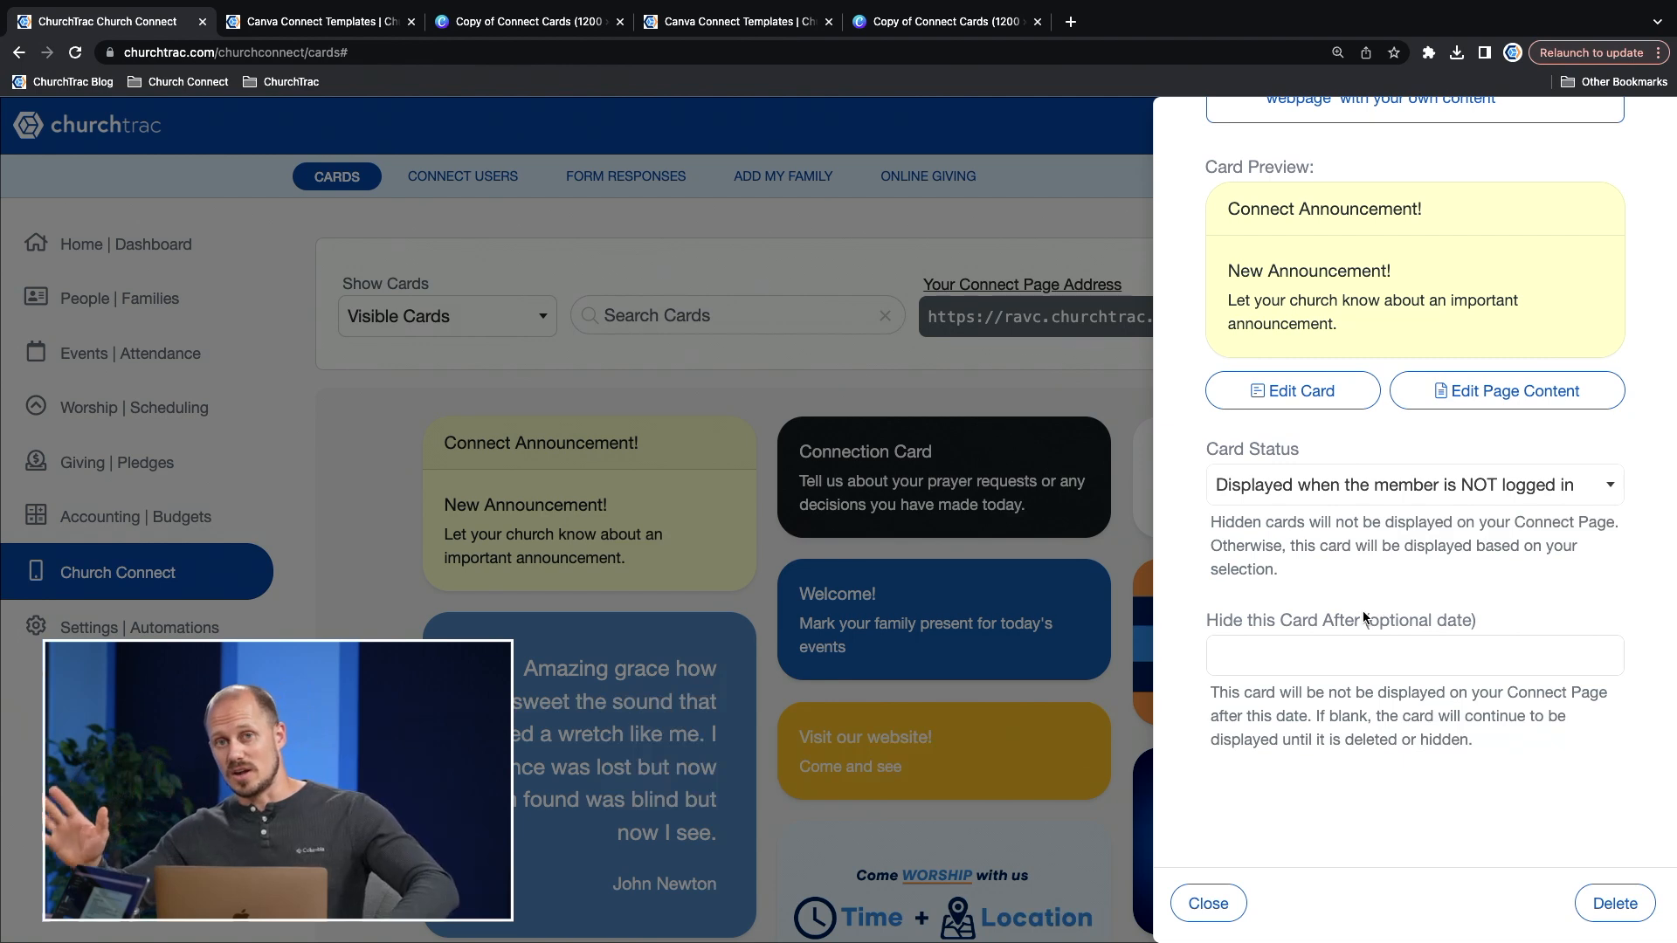
pyautogui.click(1435, 492)
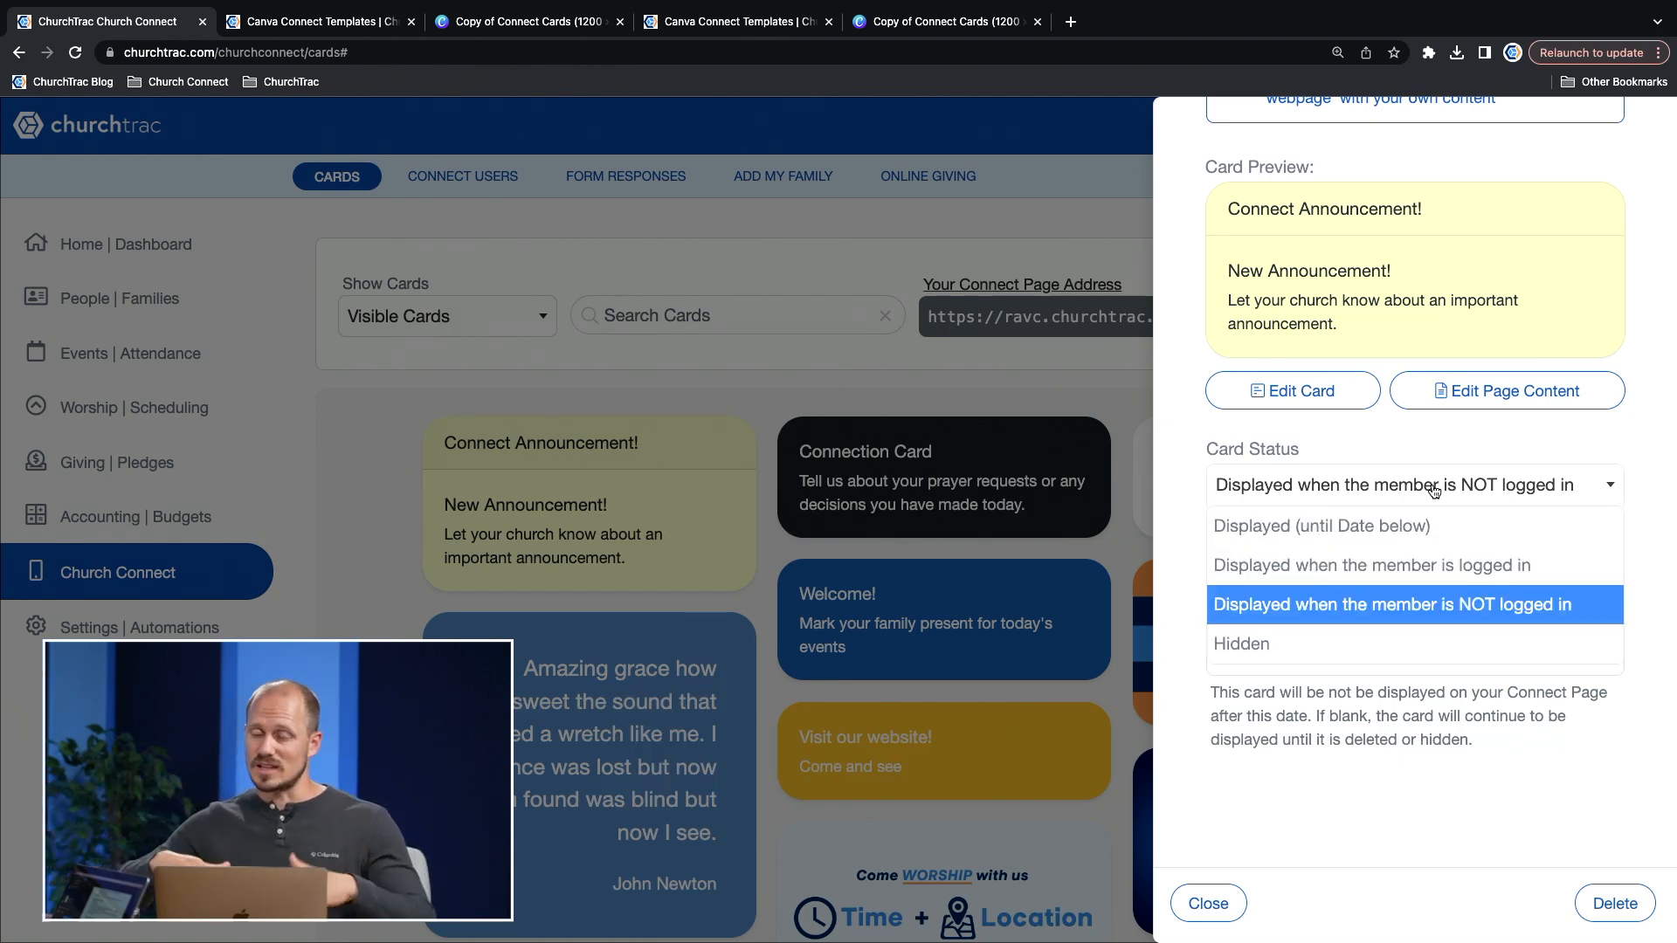
pyautogui.click(1256, 647)
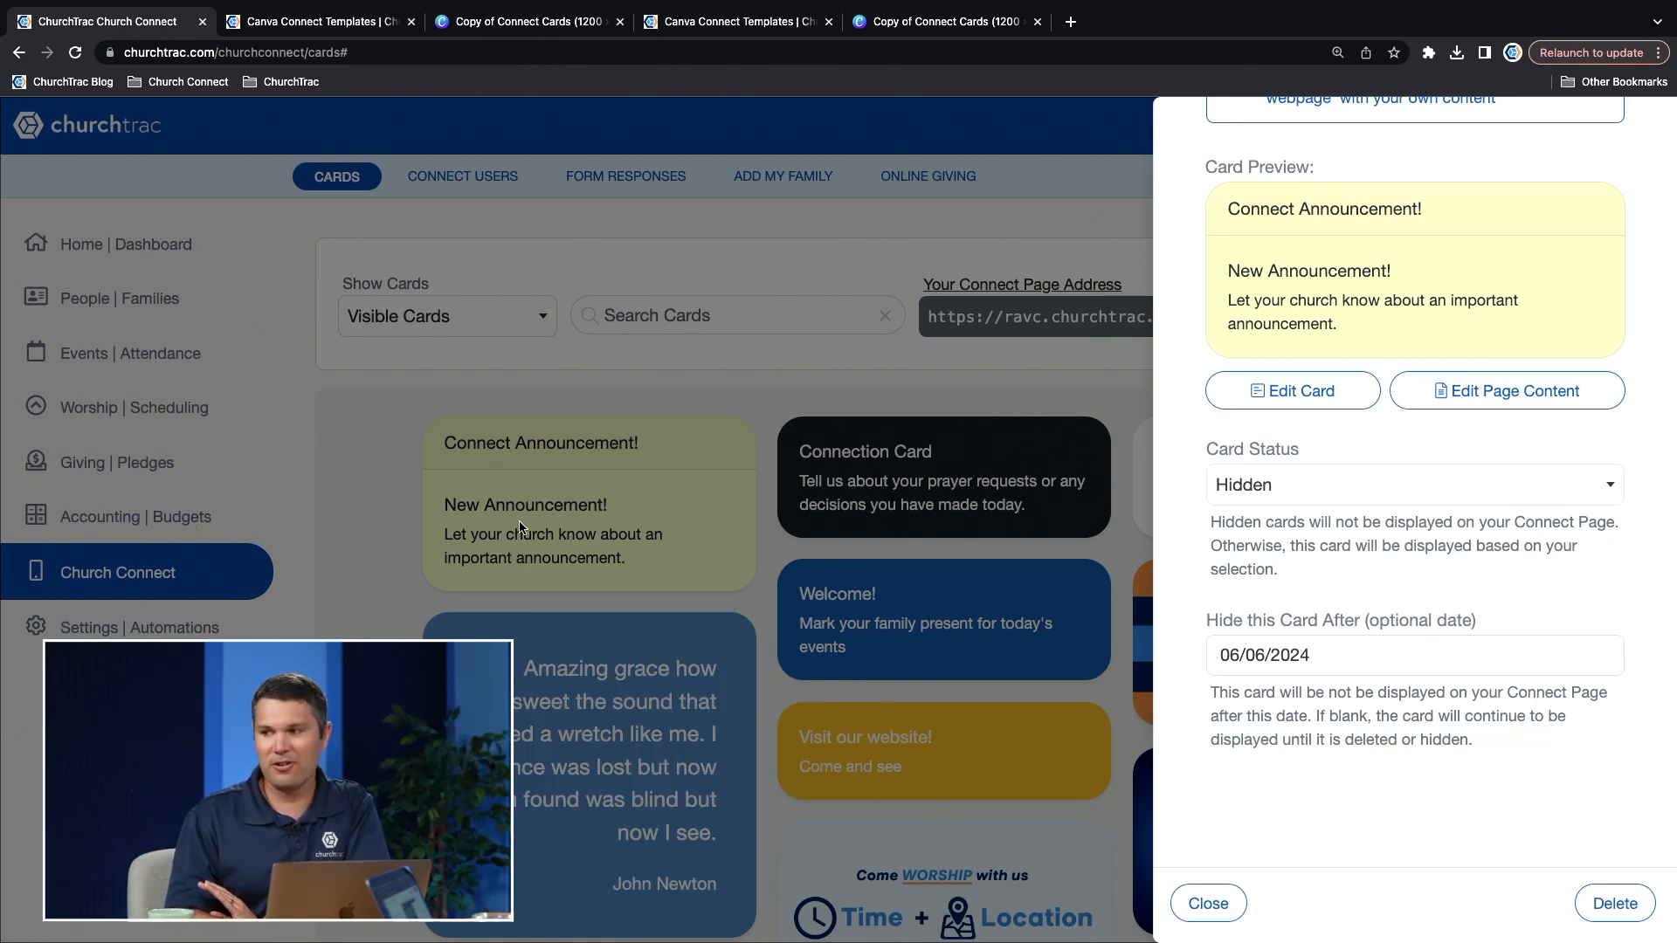
# Step: Change the announcement card's hide-after date to June 7, 2024 and close its settings
pyautogui.click(1343, 647)
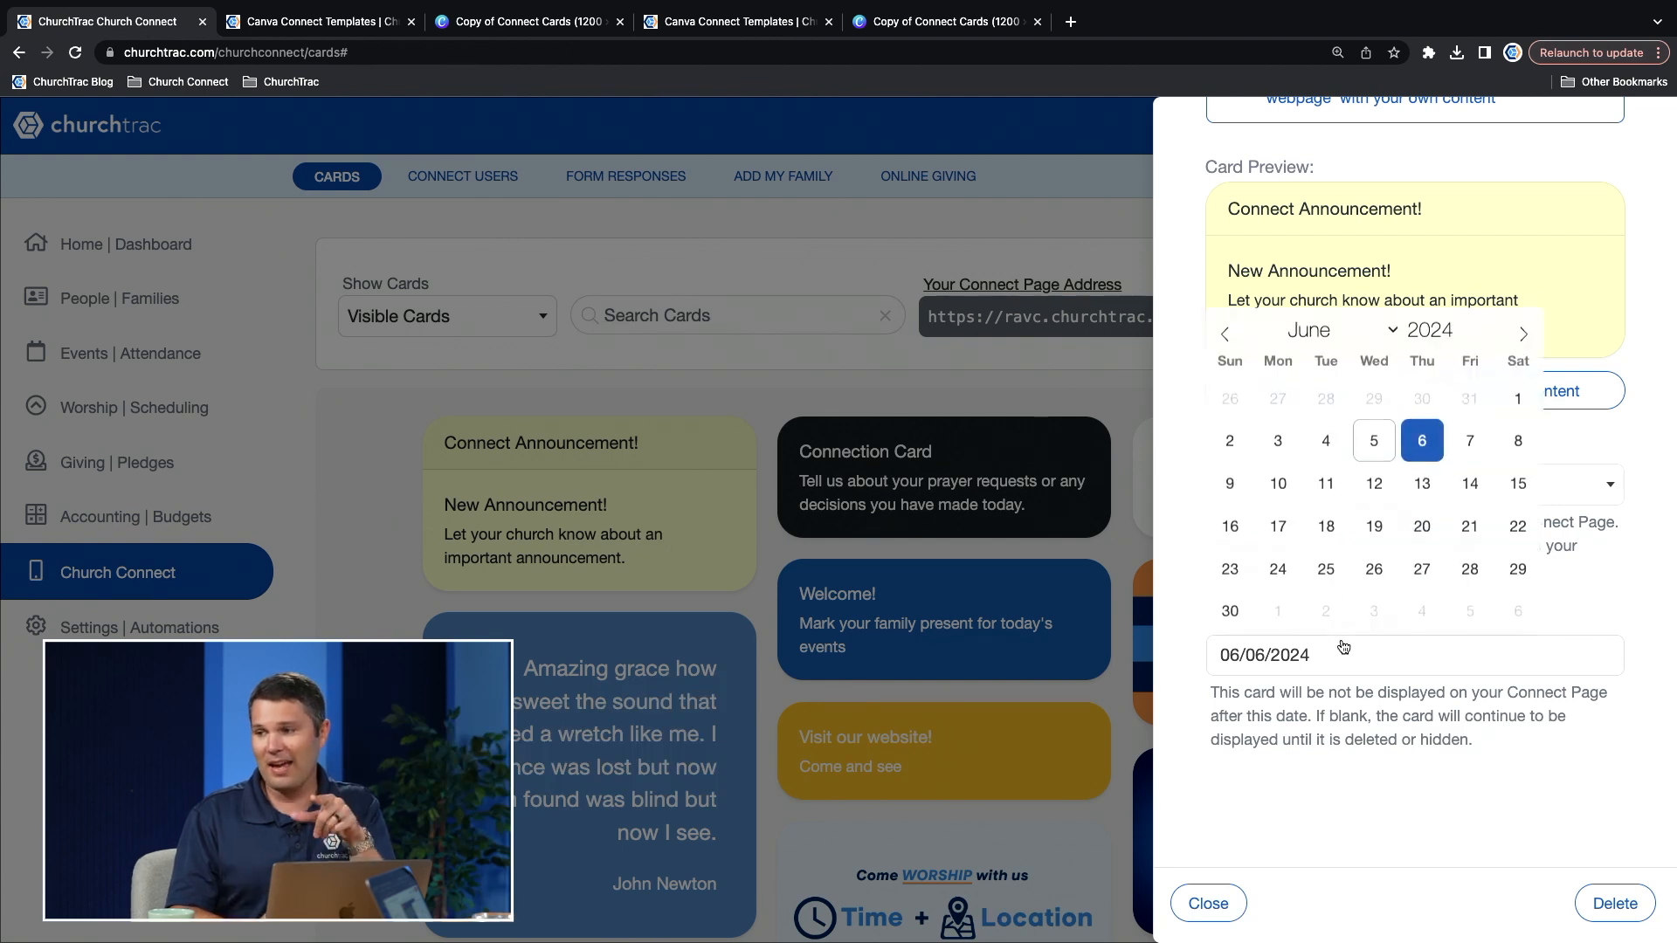
pyautogui.click(1472, 444)
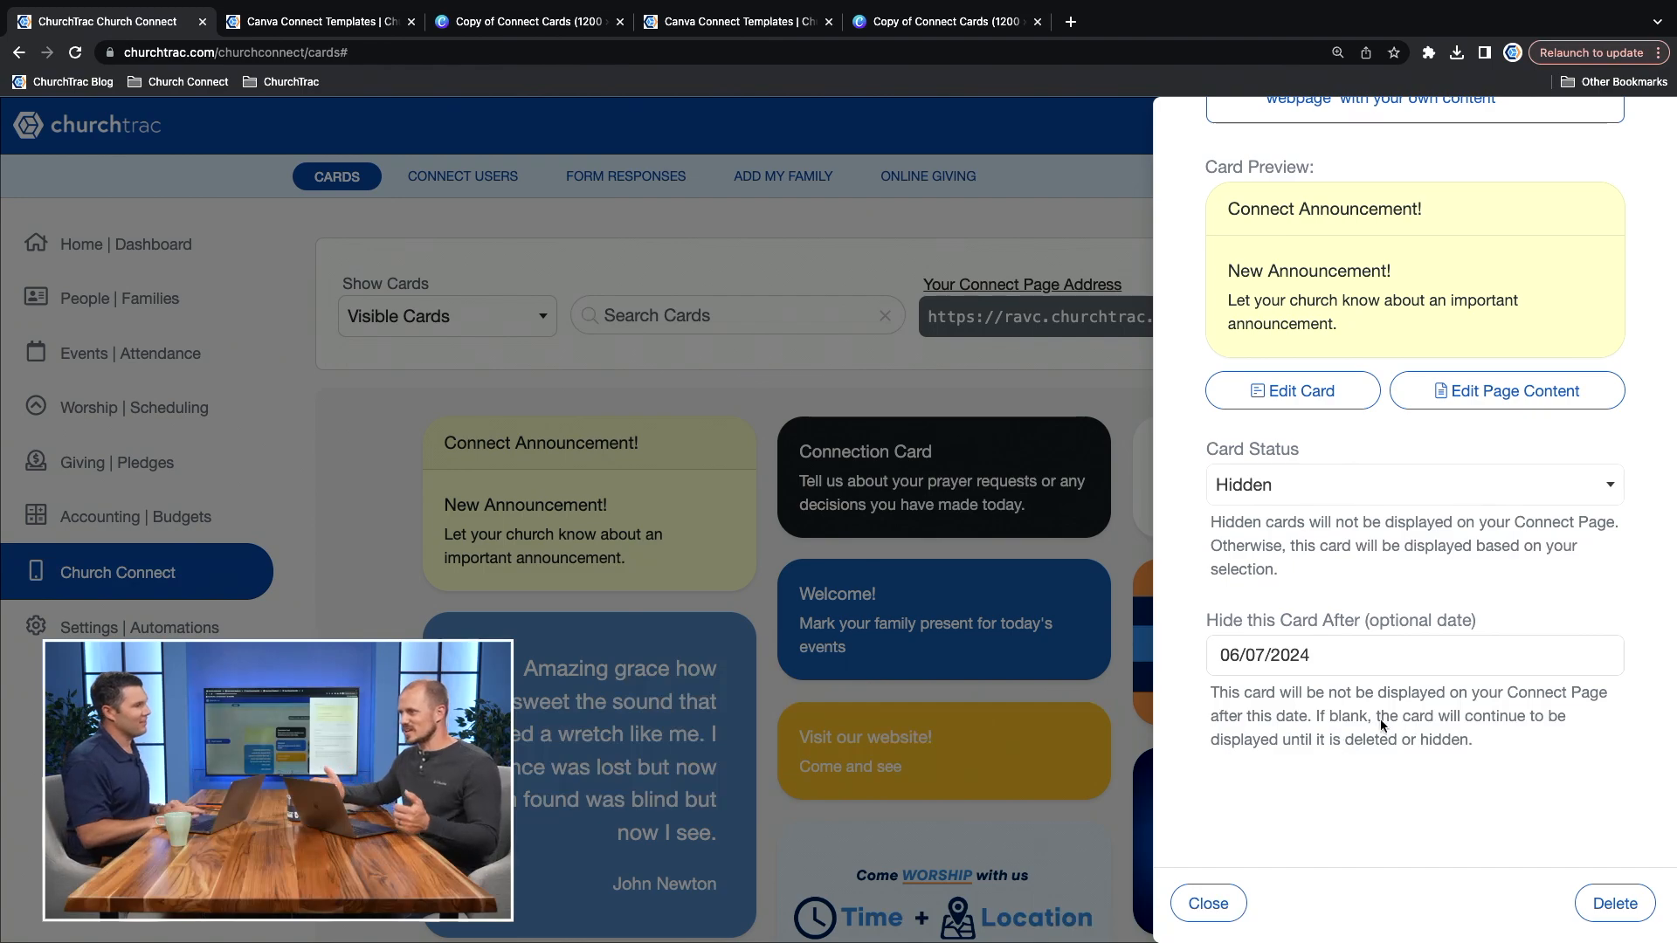
pyautogui.click(988, 643)
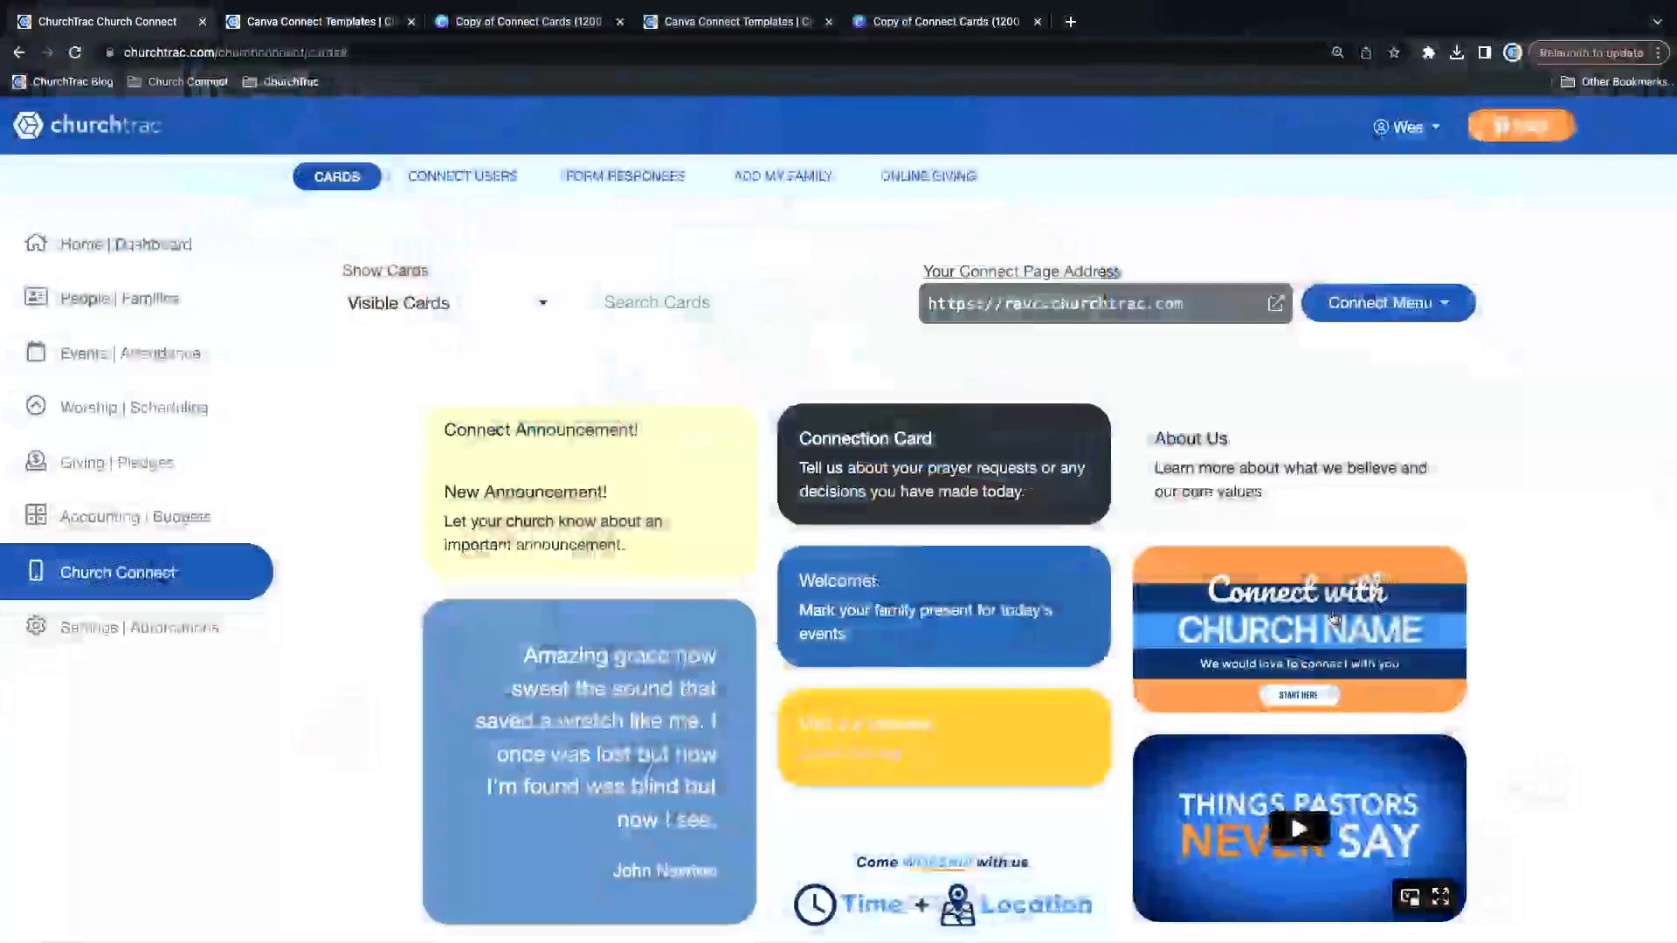
# Step: Add the staff user account to the Connect with CHURCH NAME card's Notify User field
pyautogui.click(1332, 616)
pyautogui.scroll(-6, 1568, 496)
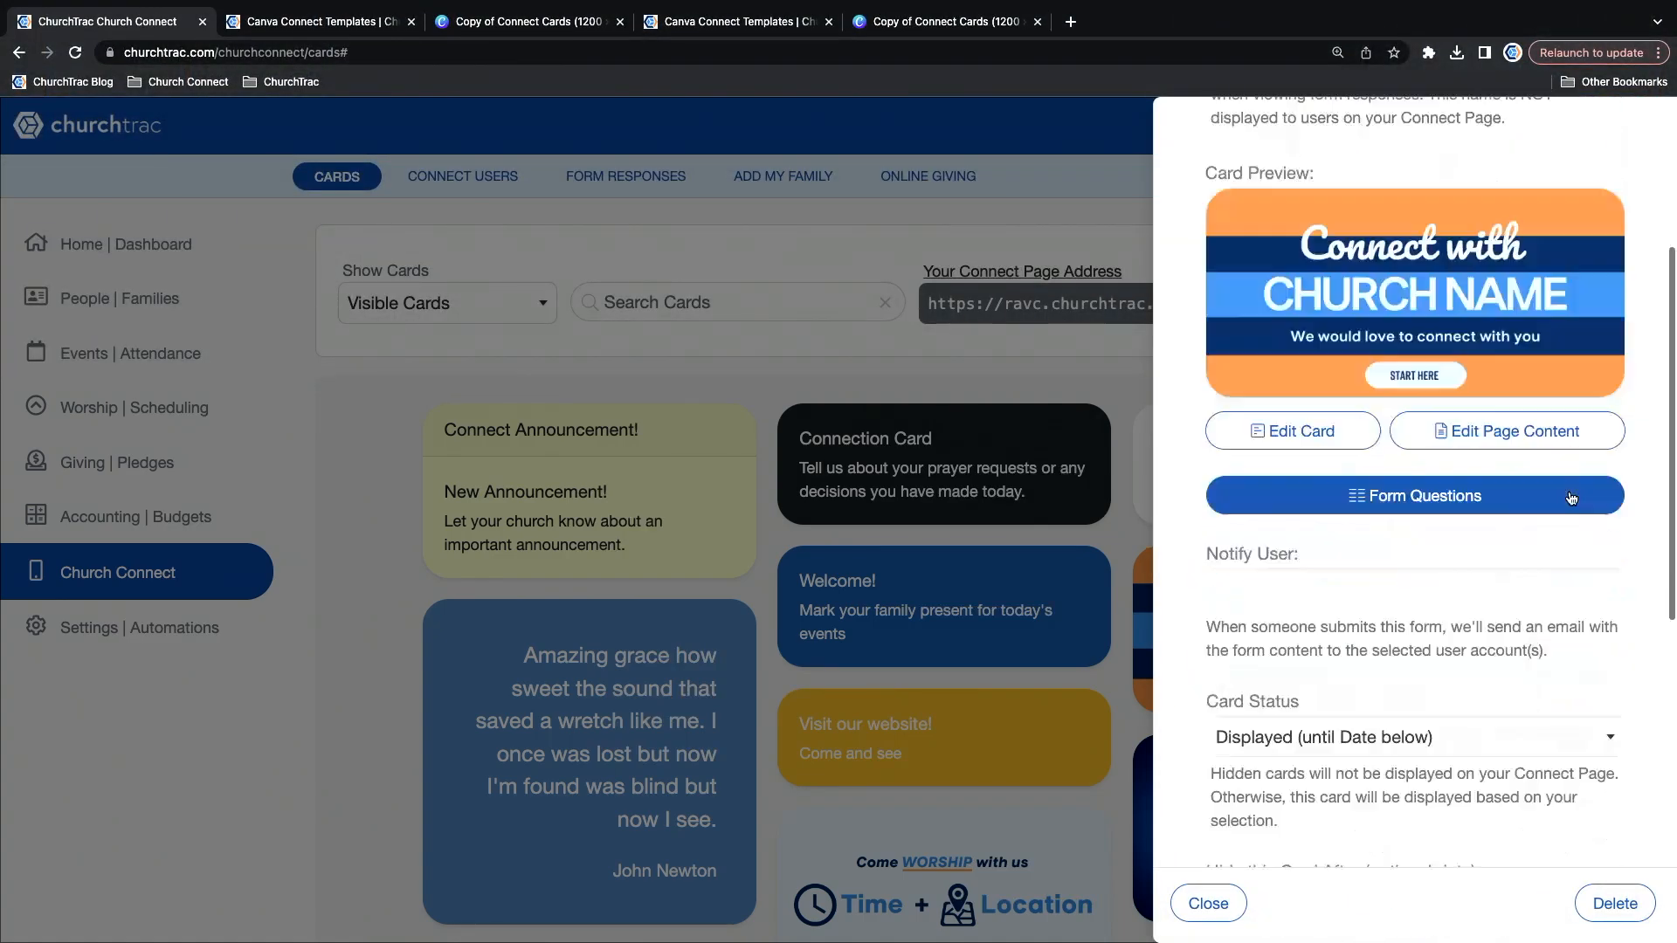
pyautogui.click(1307, 379)
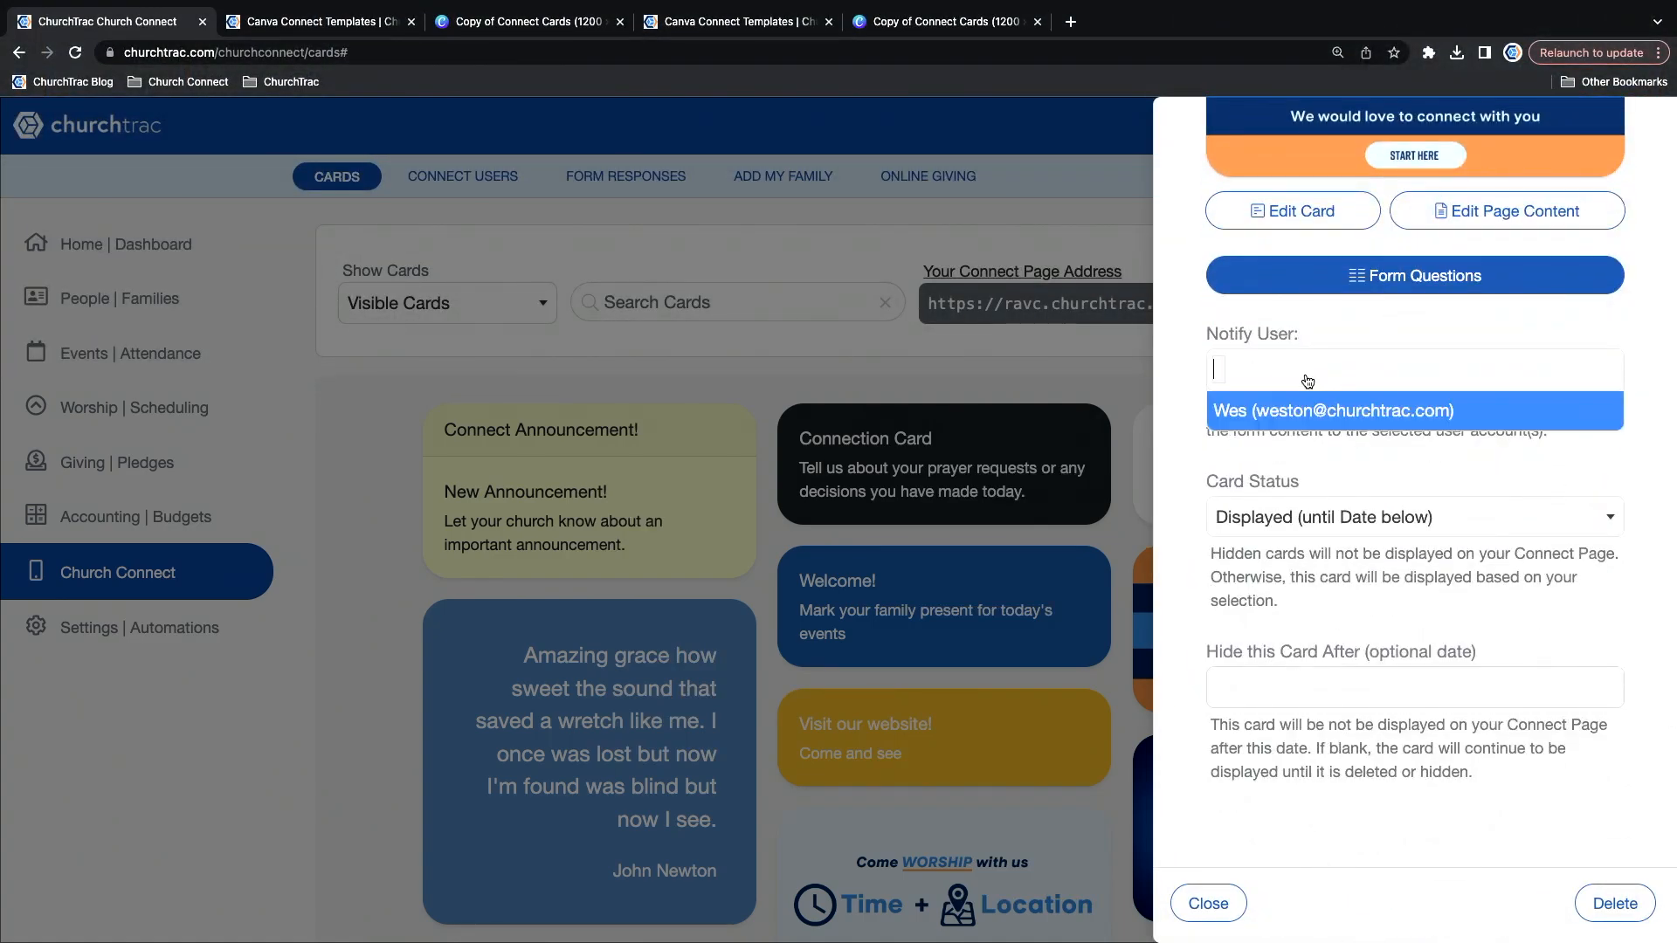
pyautogui.click(1326, 408)
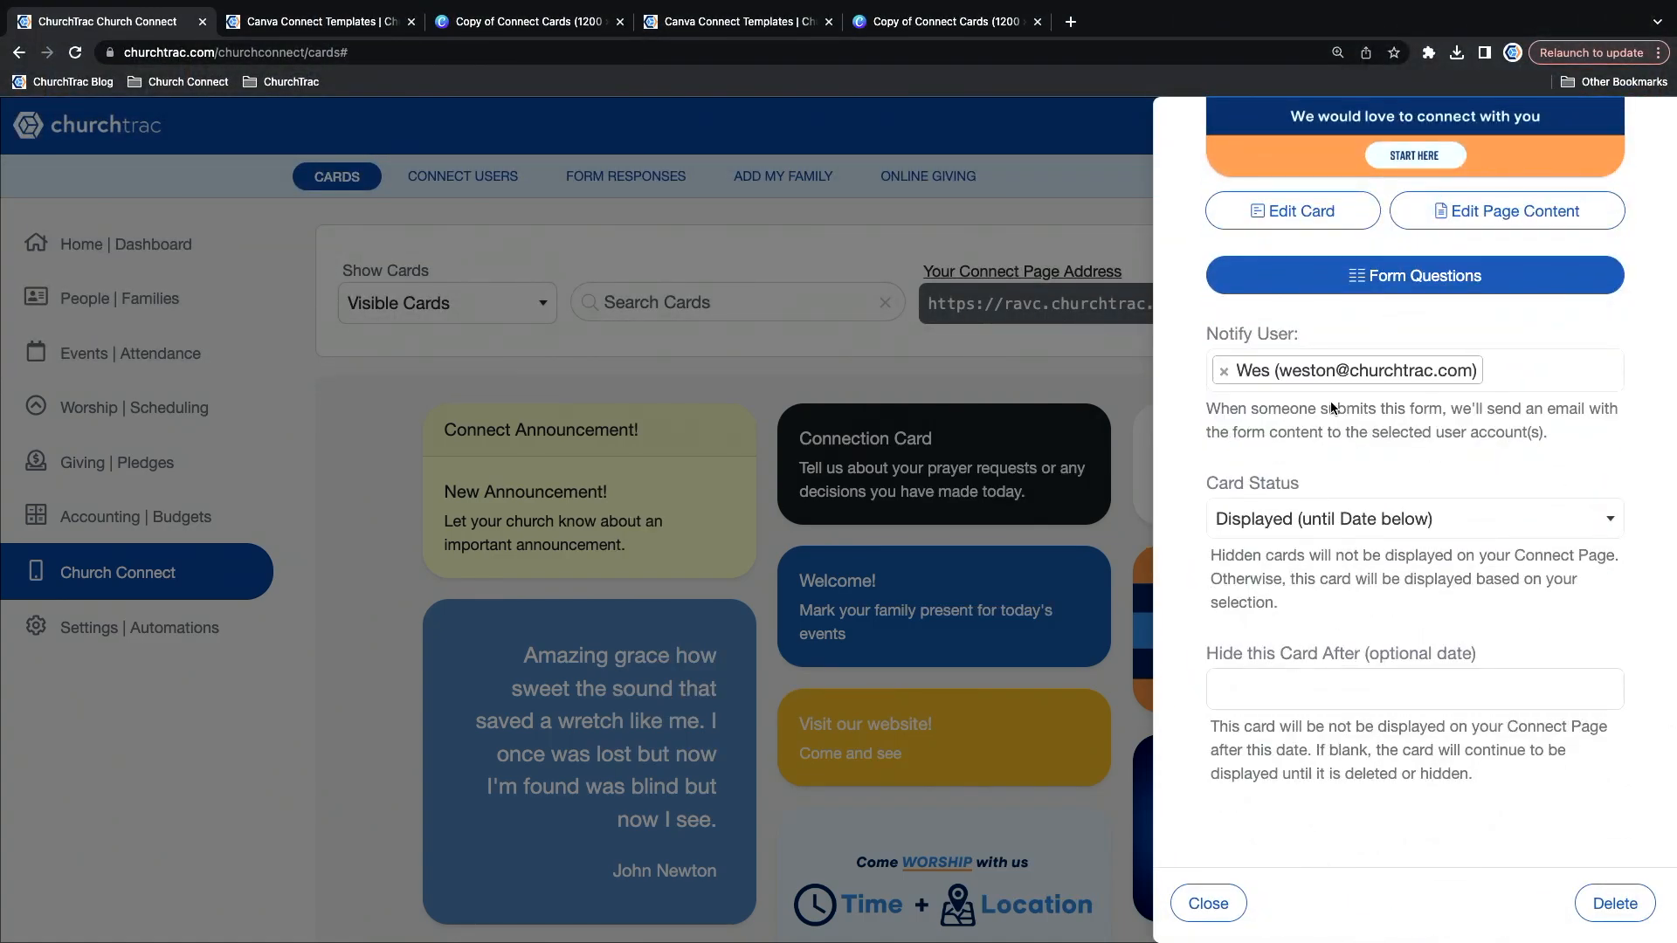